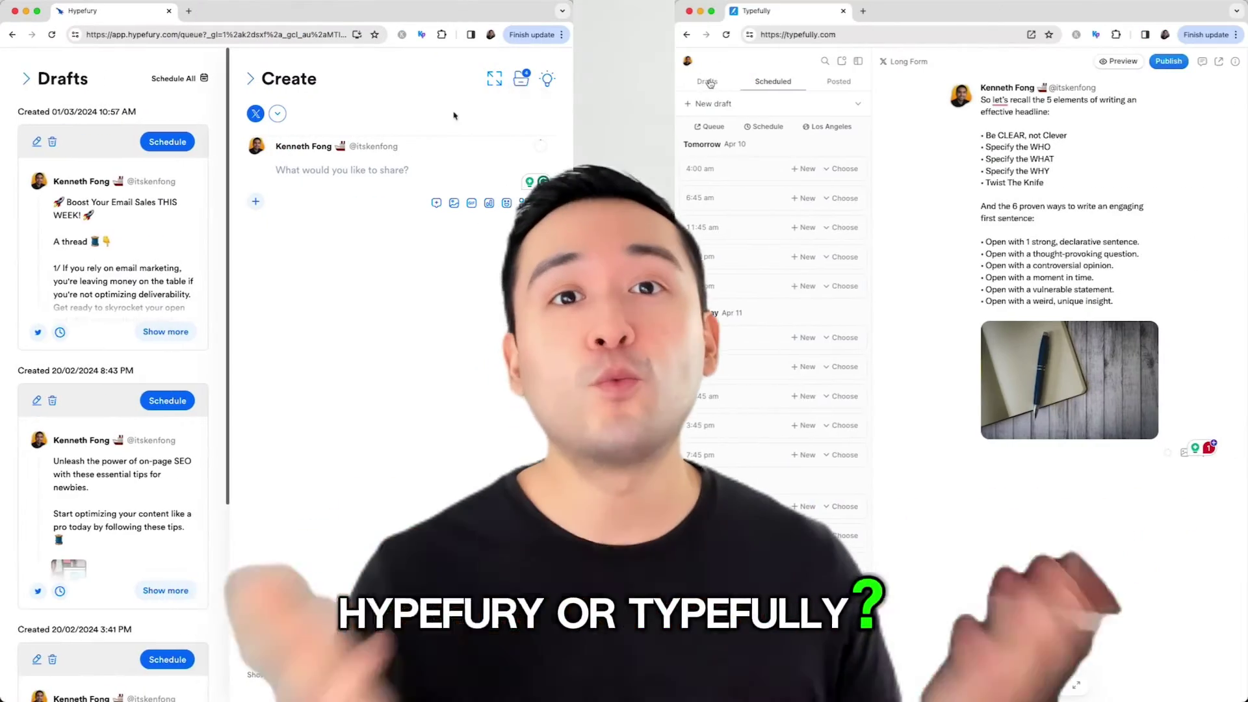
Load the "Boost Your Email Sales THIS WEEK!" draft for editing in Hypefury and enter Focus Mode on the headline post in Typefully.
{"action": "left_click", "coordinate": [824, 63]}
{"action": "left_click", "coordinate": [37, 142]}
{"action": "key", "text": "Down"}
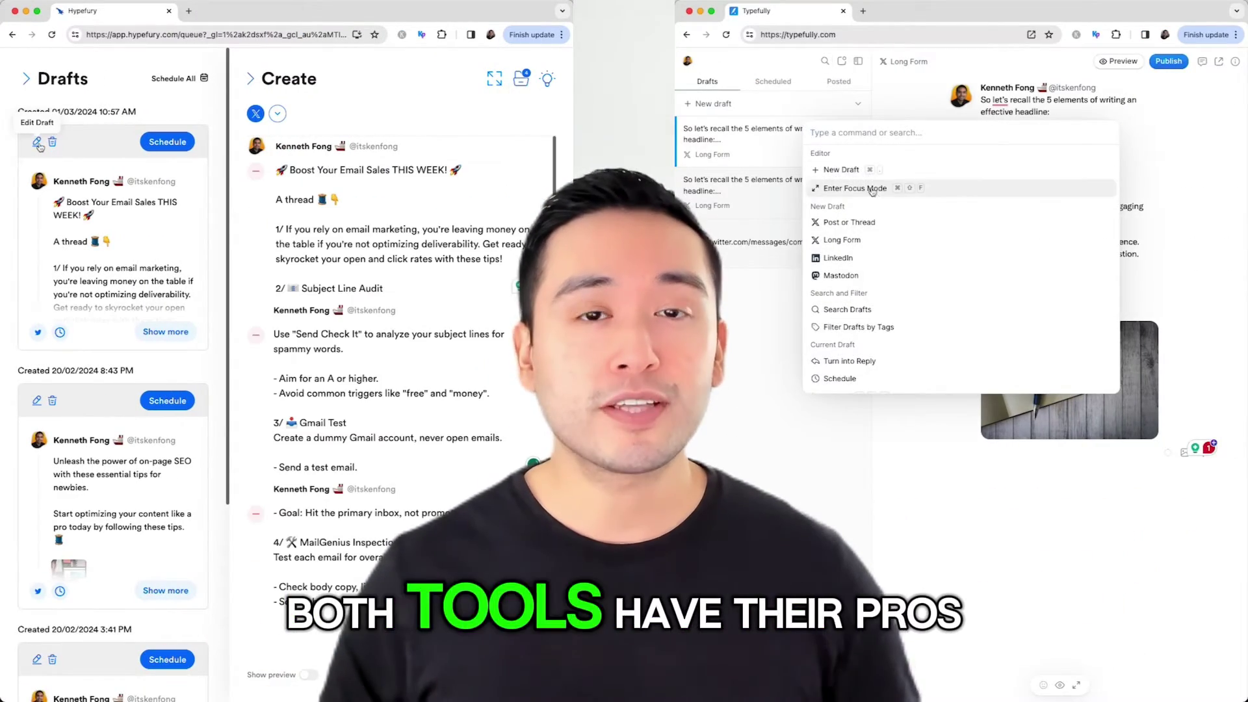
{"action": "key", "text": "Return"}
{"action": "scroll", "coordinate": [355, 305], "scroll_direction": "down", "scroll_amount": 5}
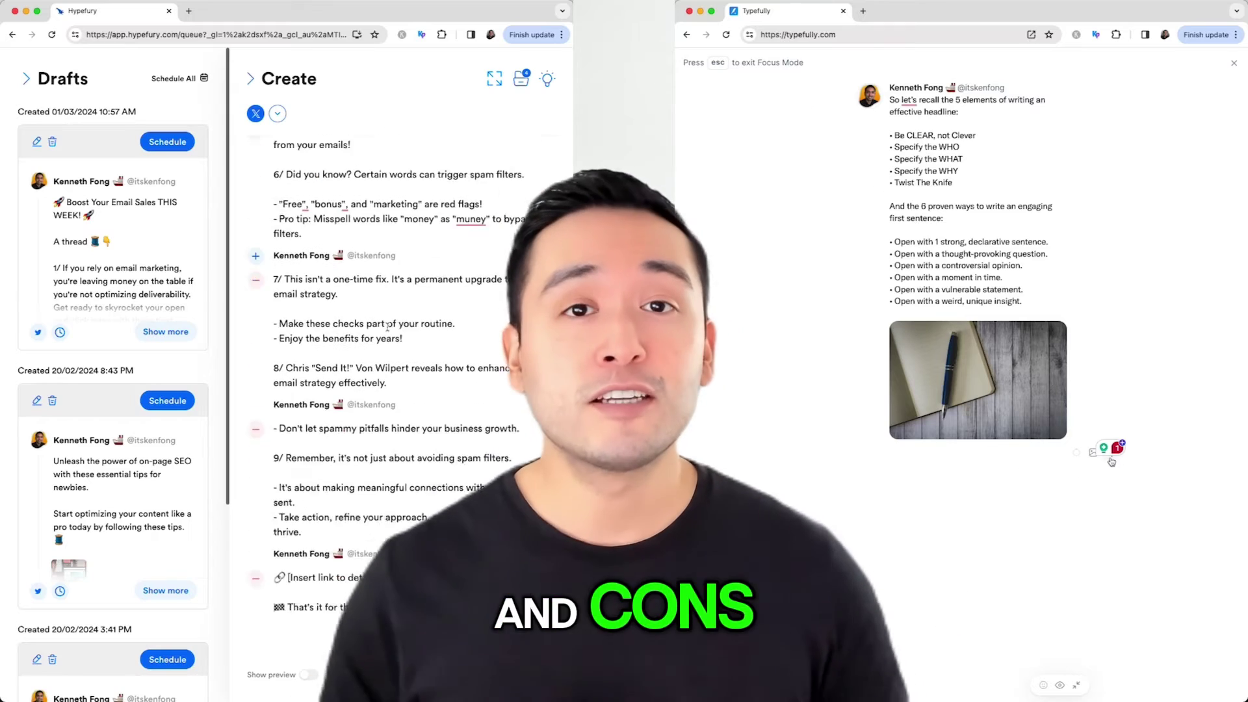
In Typefully, replace the headline post's text with an AI "Make it punchier" rewrite; in Hypefury, leave the draft editor and open Inspiration.
{"action": "left_click", "coordinate": [1104, 448]}
{"action": "left_click", "coordinate": [1019, 386]}
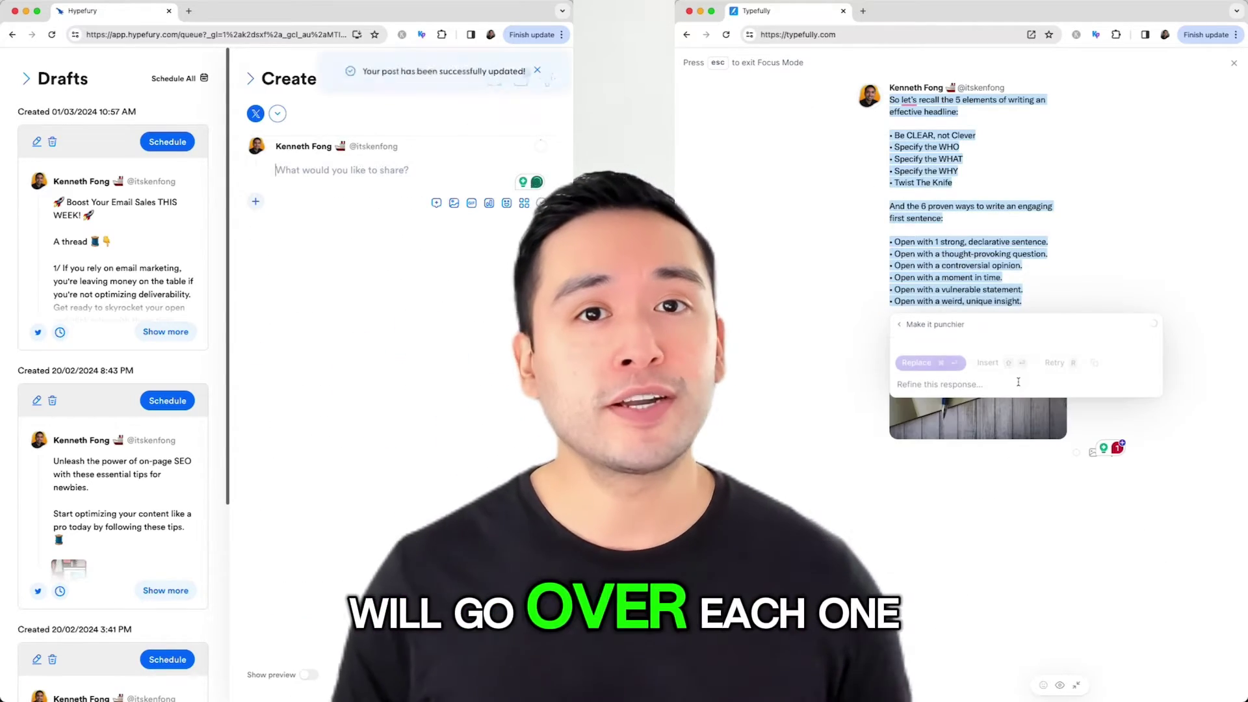
{"action": "left_click", "coordinate": [27, 78]}
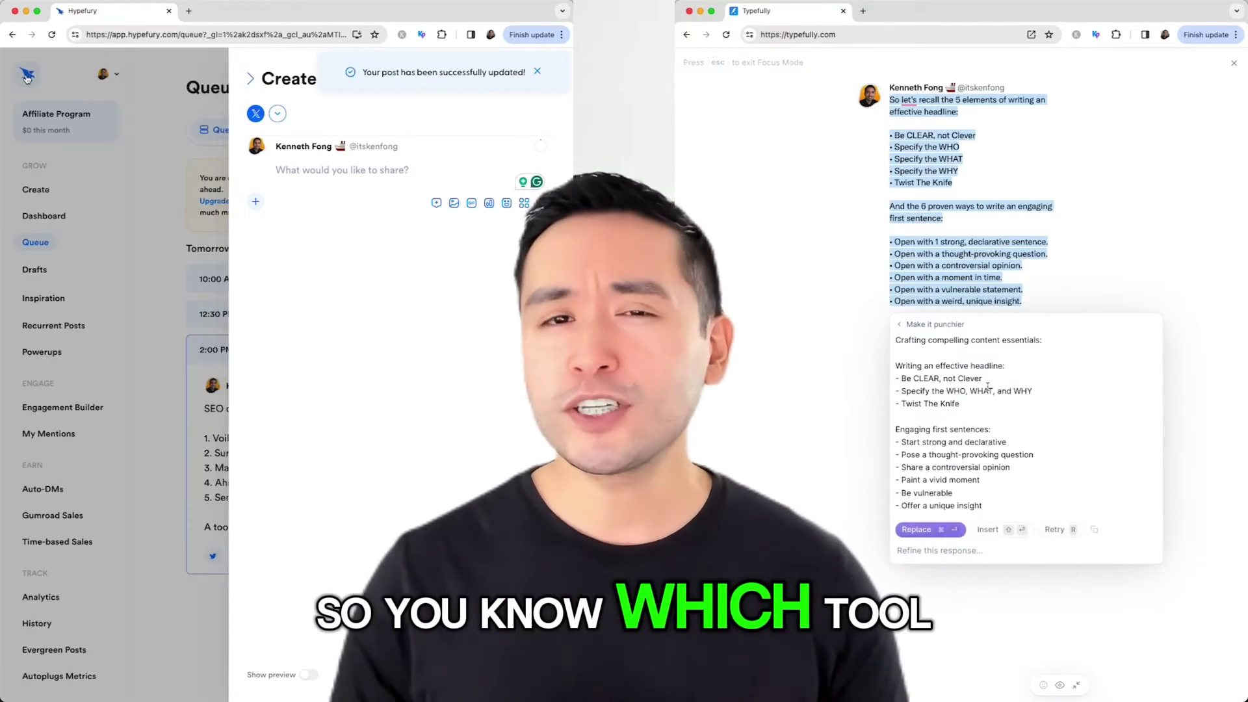
{"action": "left_click", "coordinate": [921, 518]}
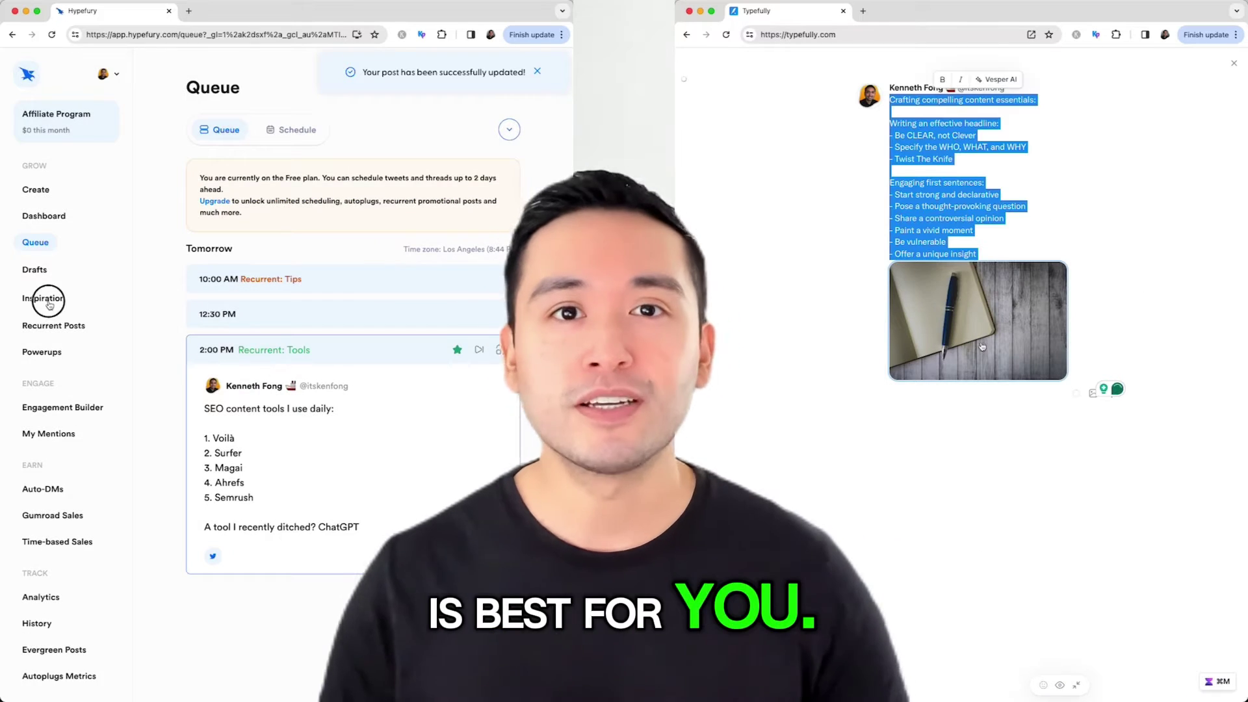
{"action": "left_click", "coordinate": [42, 298]}
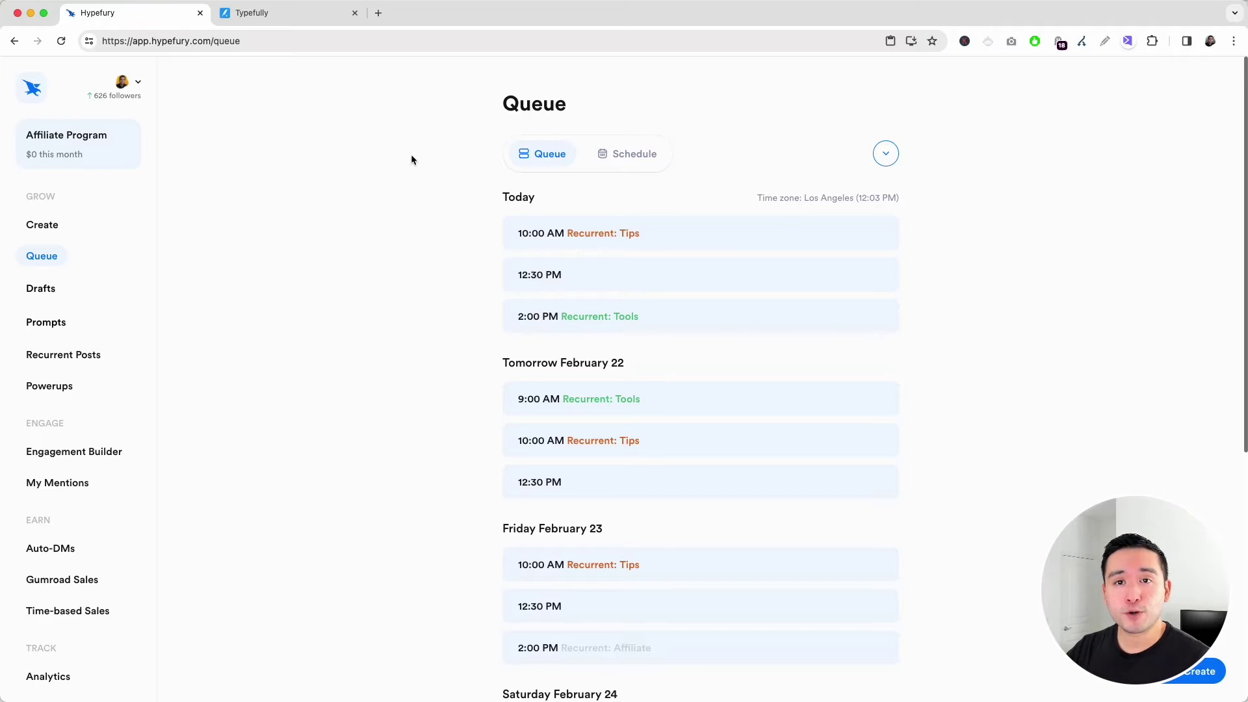
Create a post: "Consistent content marketing is crucial to survive in the competitive digital world, driving traffic to your website, and collecting email subscribers.".
{"action": "left_click", "coordinate": [44, 224]}
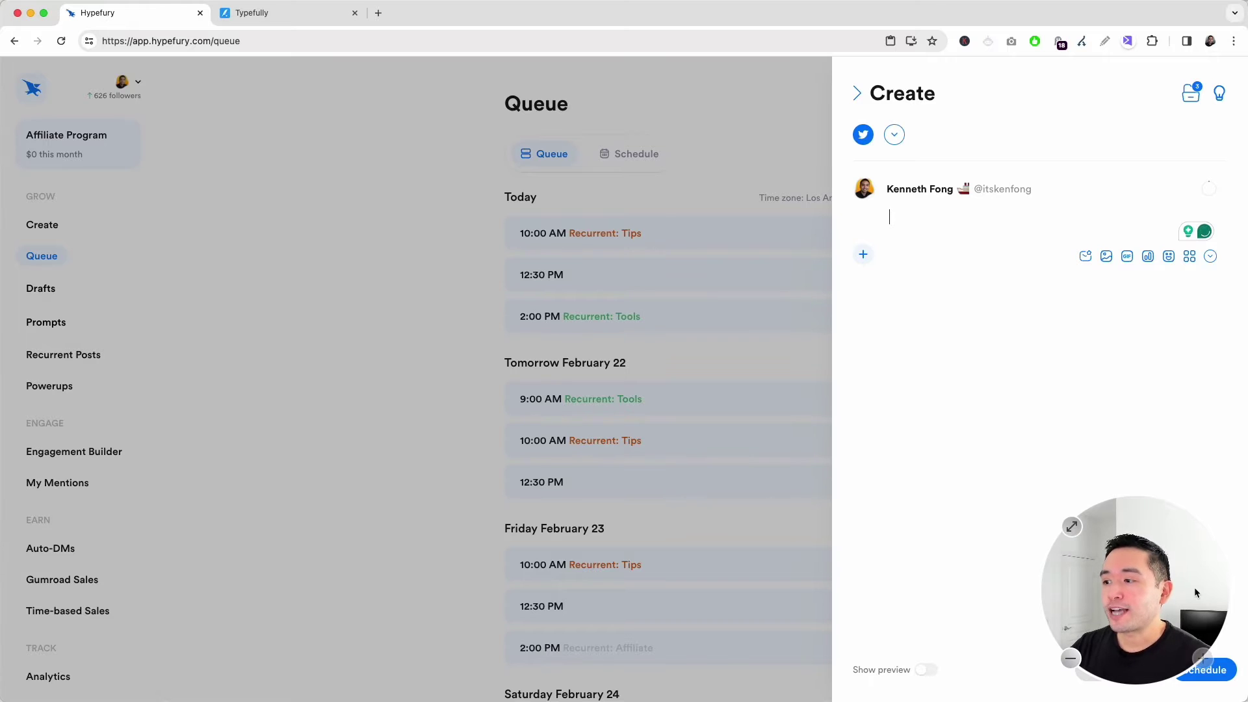
{"action": "left_click_drag", "start_coordinate": [1193, 587], "coordinate": [234, 566]}
{"action": "left_click", "coordinate": [940, 233]}
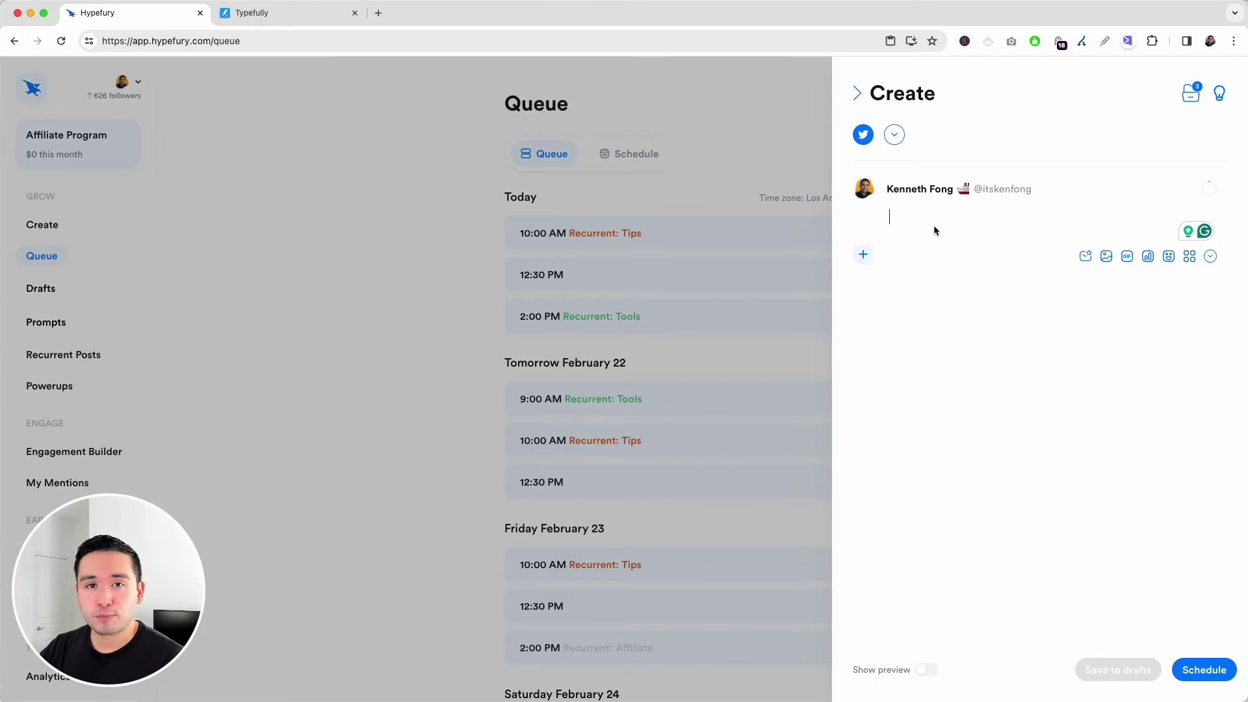
{"action": "type", "text": "Consistent content marketing is crucial to survive in the competitive digital world, driving traffic to your website, and collecting email subscribers."}
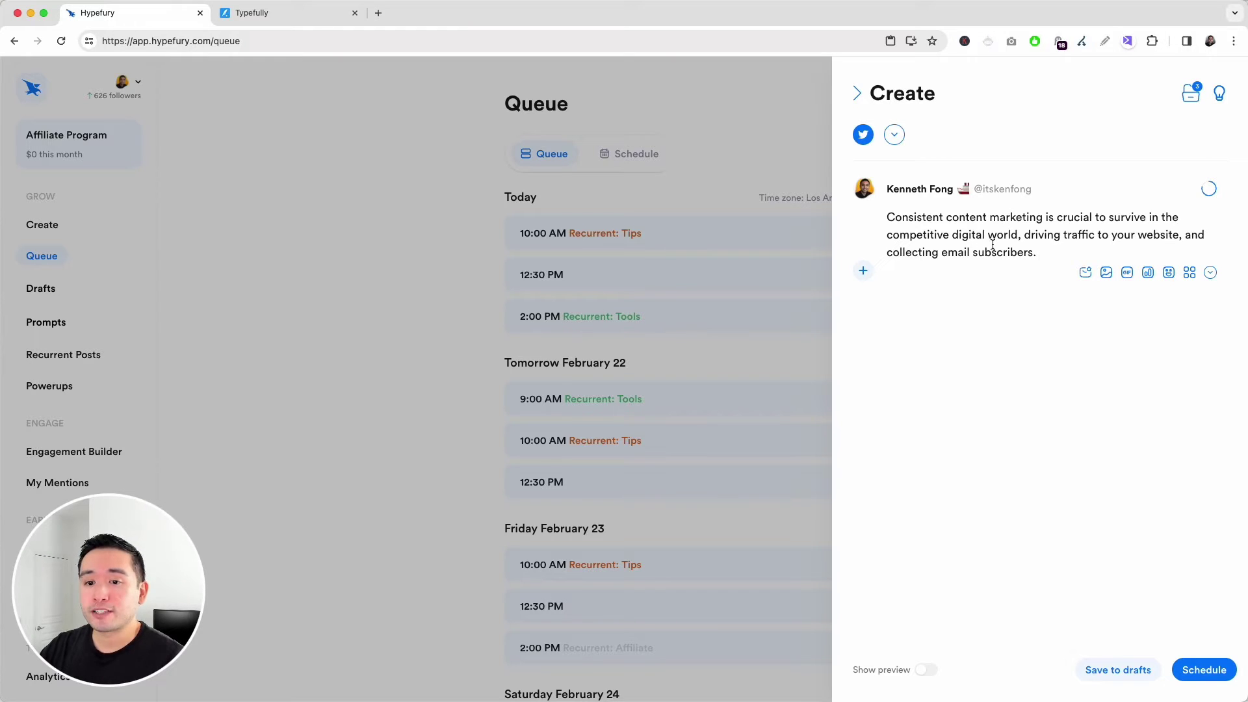
Add a second tweet with the same text as the first and show the thread preview.
{"action": "left_click", "coordinate": [863, 271]}
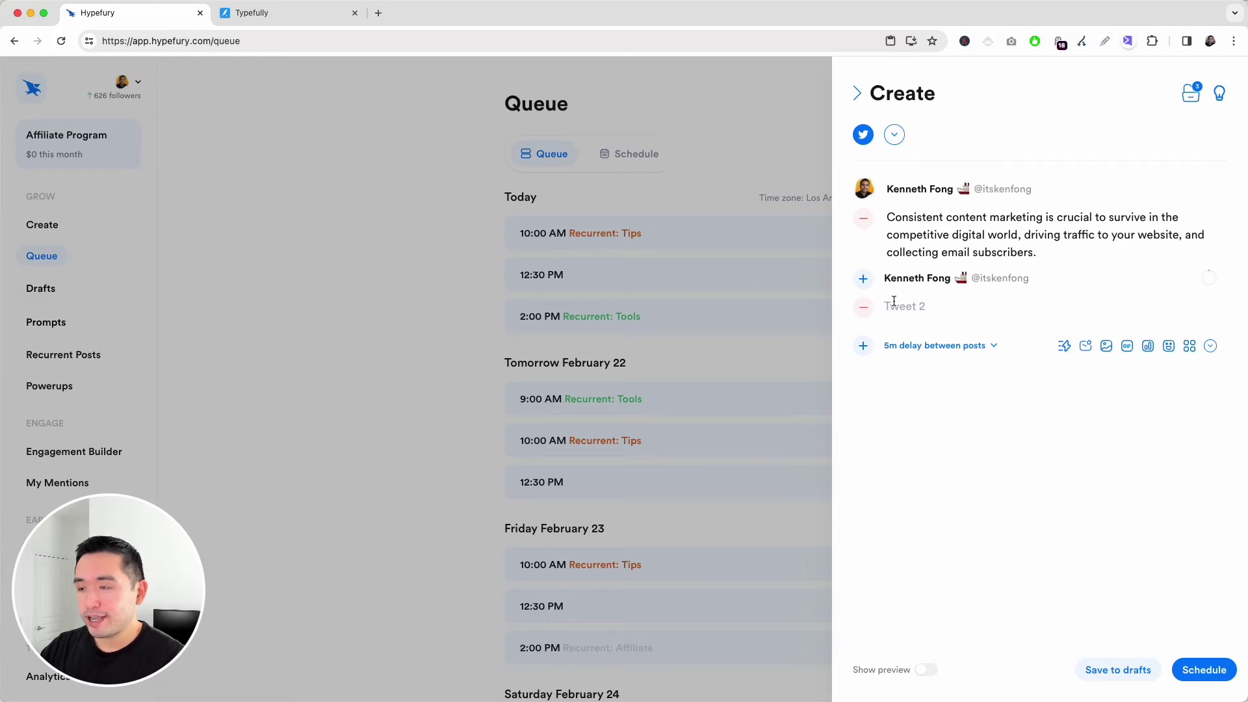
{"action": "type", "text": "Consistent content marketing is crucial to survive in the competitive digital world, driving traffic to your website, and collecting email subscribers."}
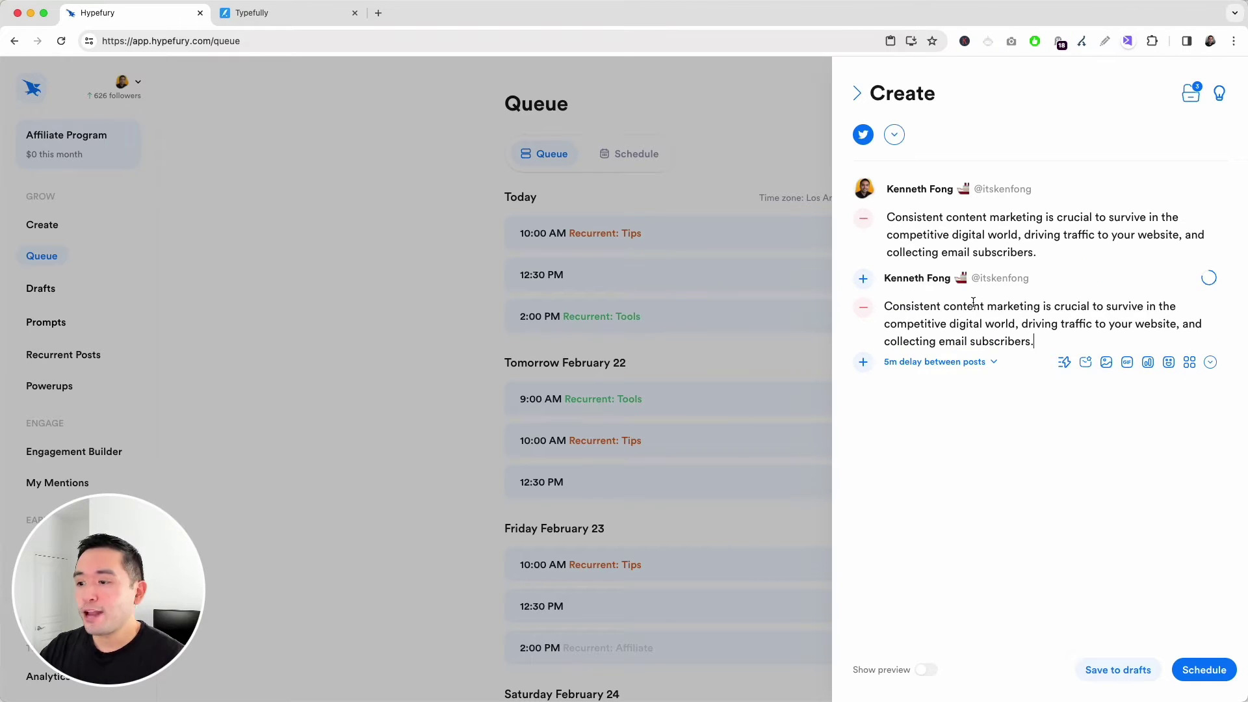
{"action": "left_click", "coordinate": [927, 670]}
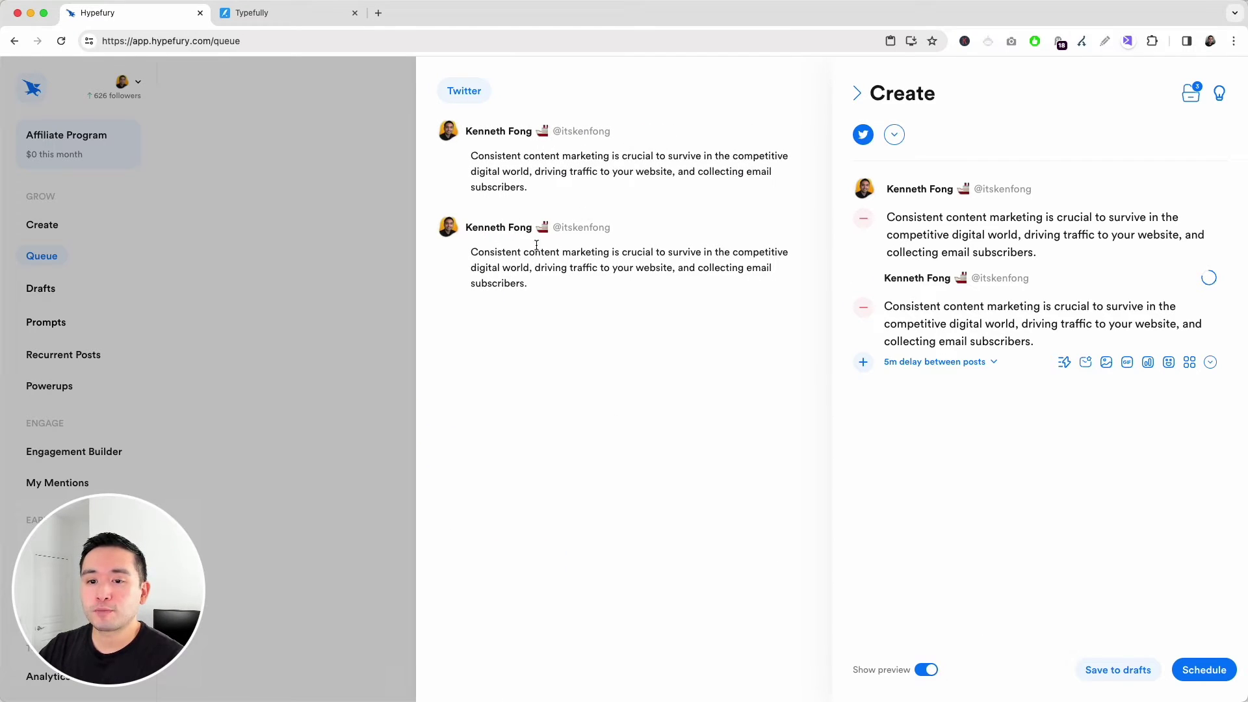
Examine the options for the delay between posts and the recurrent post categories, and close the composer.
{"action": "left_click", "coordinate": [985, 364]}
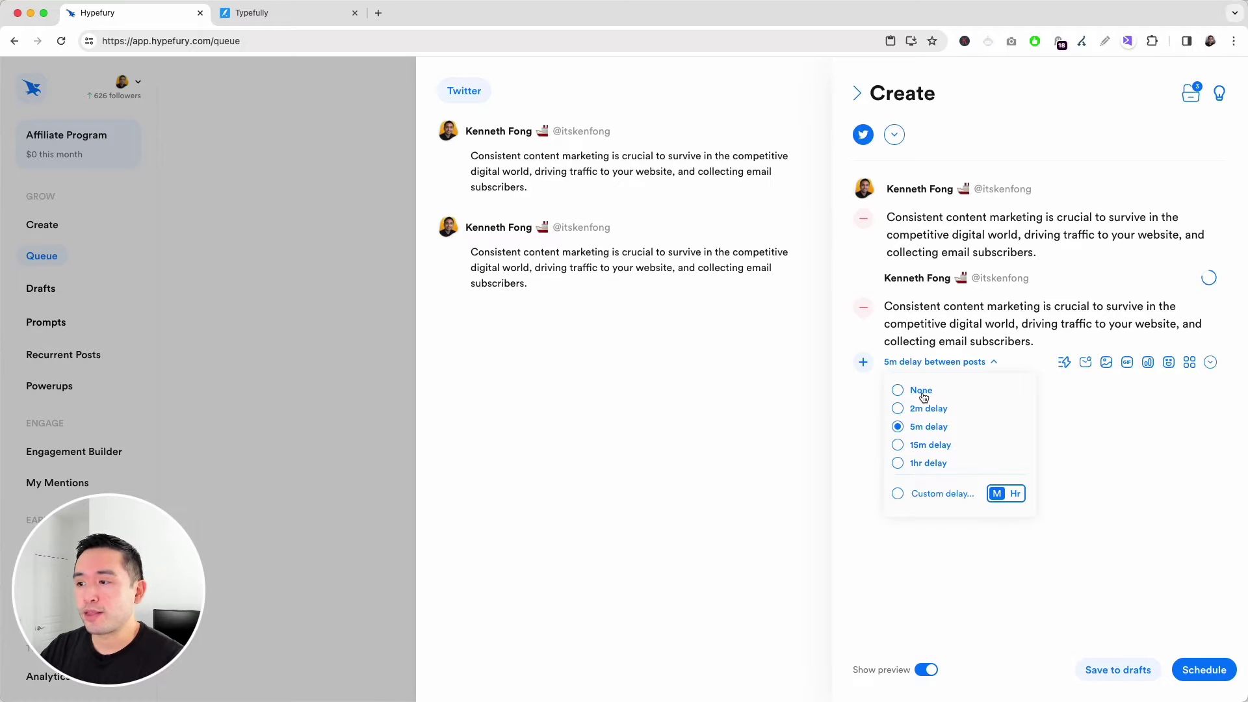
{"action": "left_click", "coordinate": [1075, 392]}
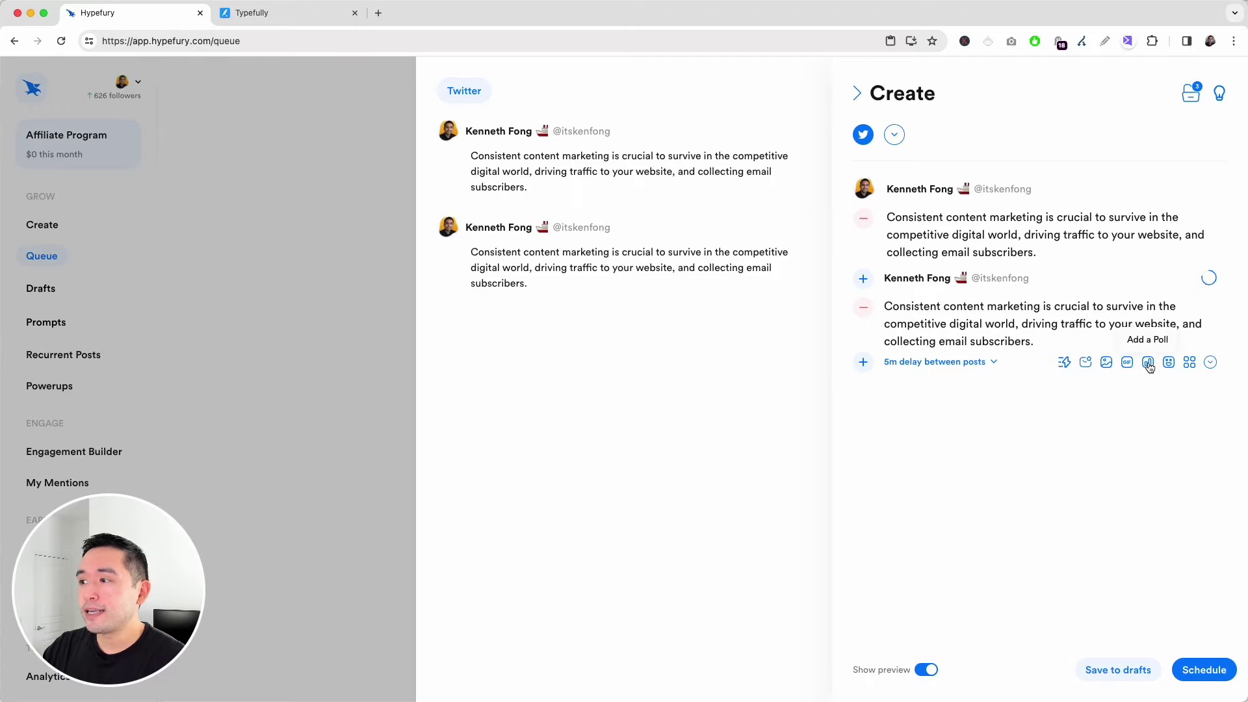
{"action": "left_click", "coordinate": [1189, 363]}
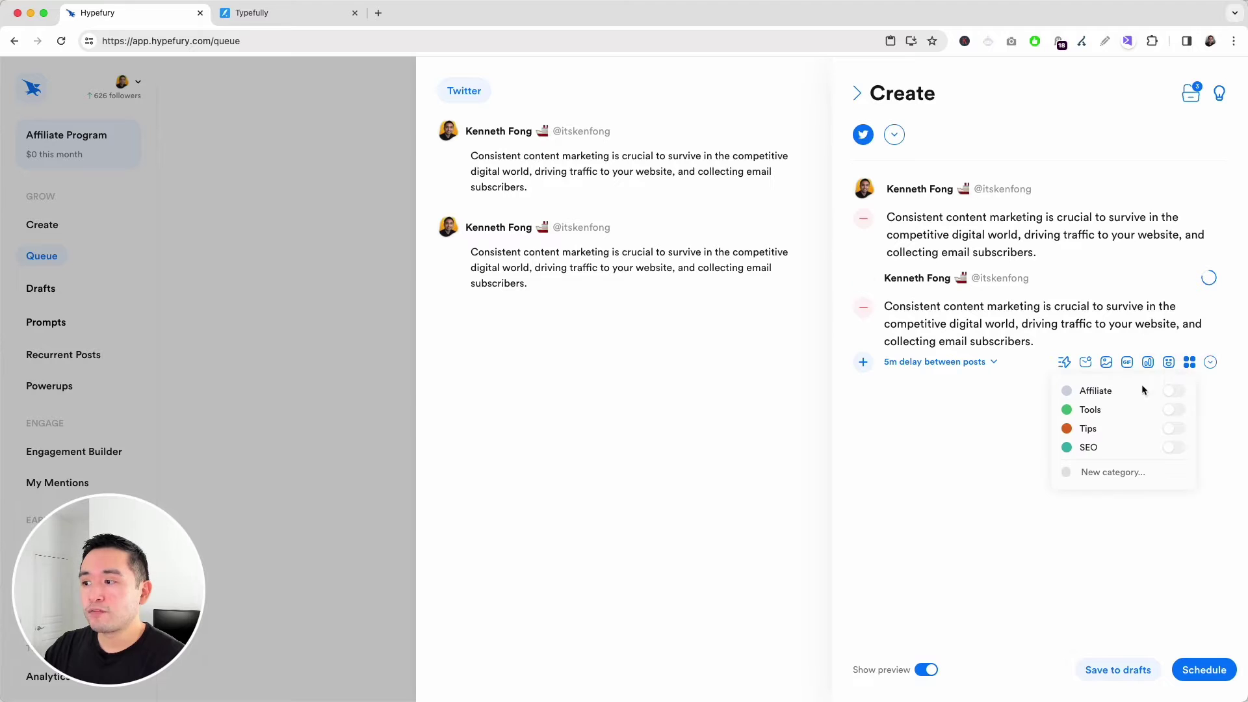
{"action": "left_click", "coordinate": [288, 243]}
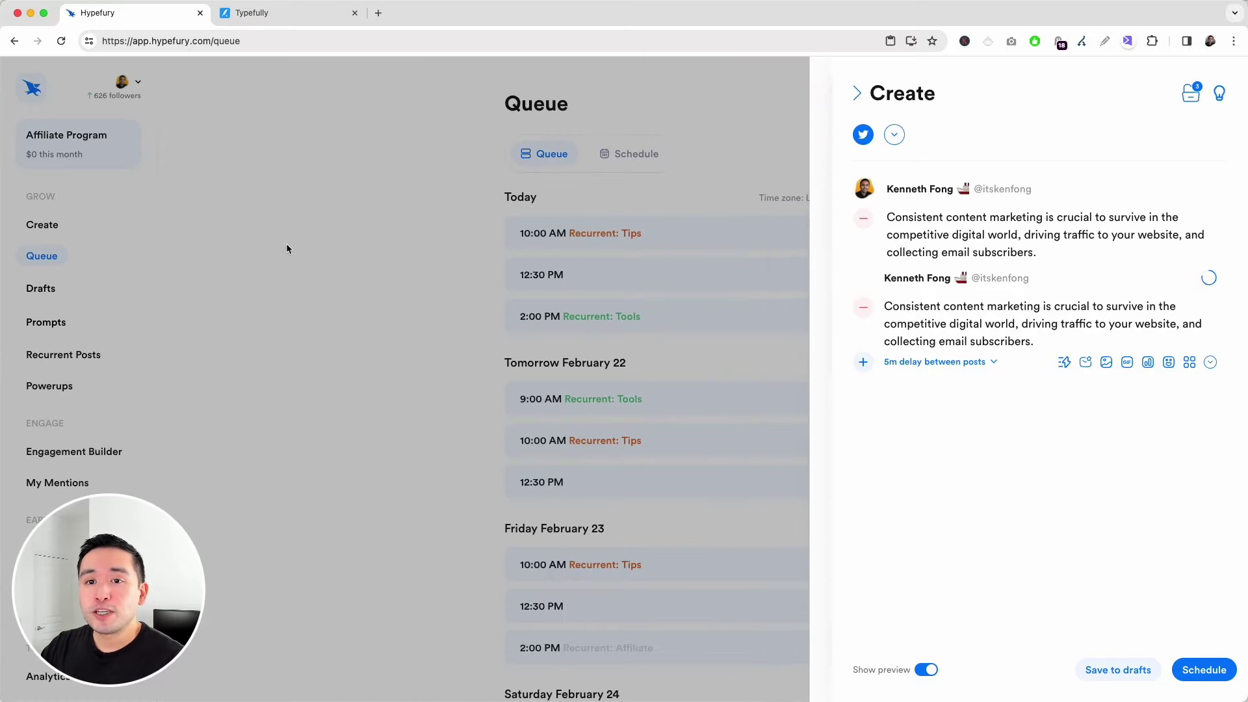
Open Recurrent Posts and examine the weekly calendar of category time slots.
{"action": "left_click", "coordinate": [79, 359]}
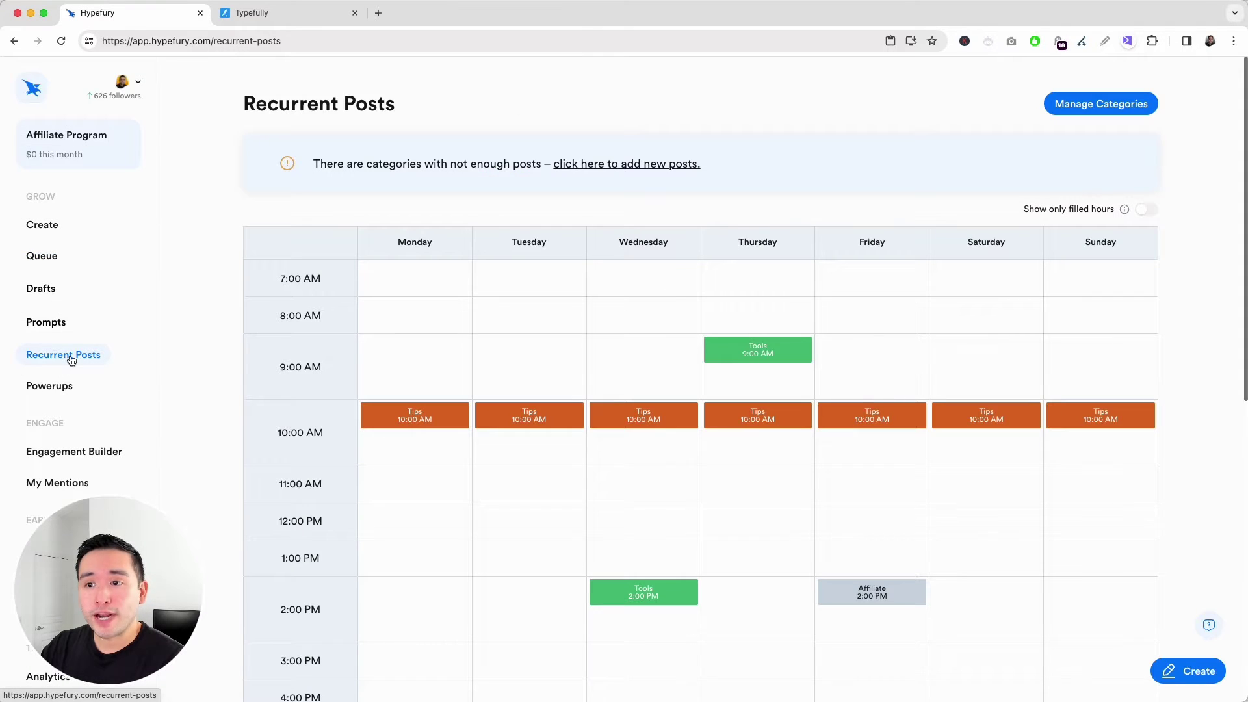
{"action": "mouse_move", "coordinate": [527, 335]}
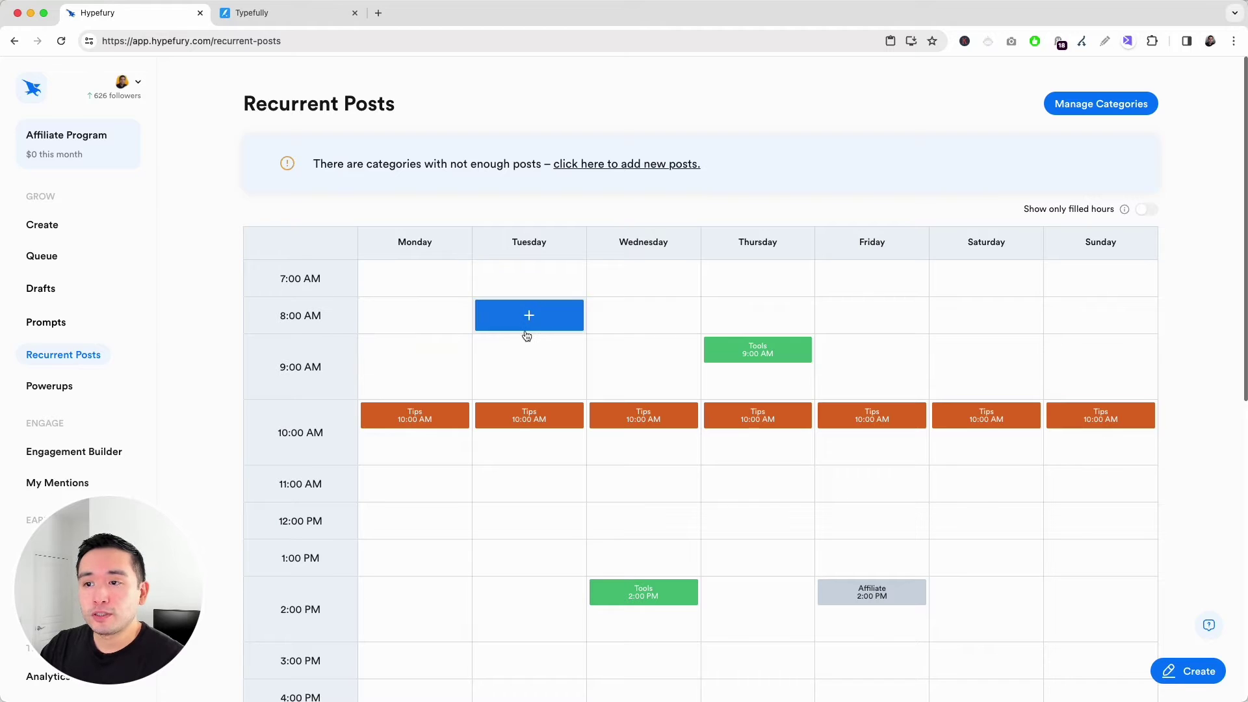
{"action": "scroll", "coordinate": [434, 449], "scroll_direction": "down", "scroll_amount": 2}
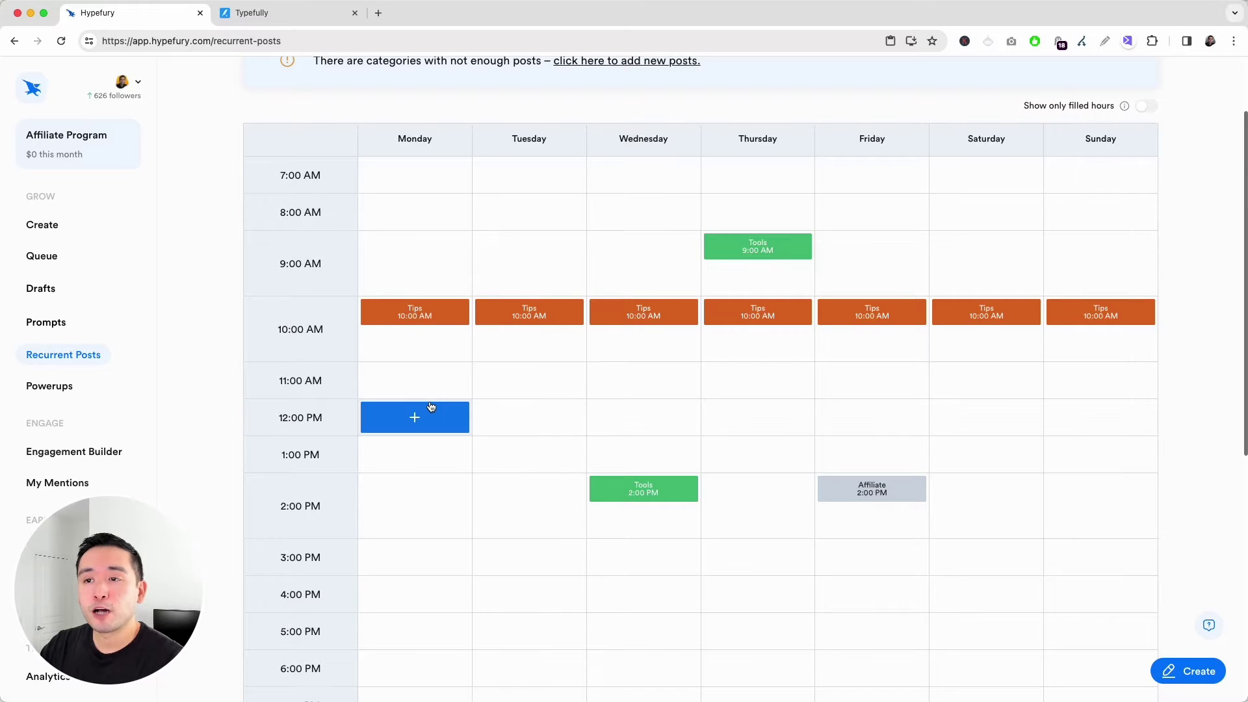
{"action": "scroll", "coordinate": [738, 373], "scroll_direction": "down", "scroll_amount": 1}
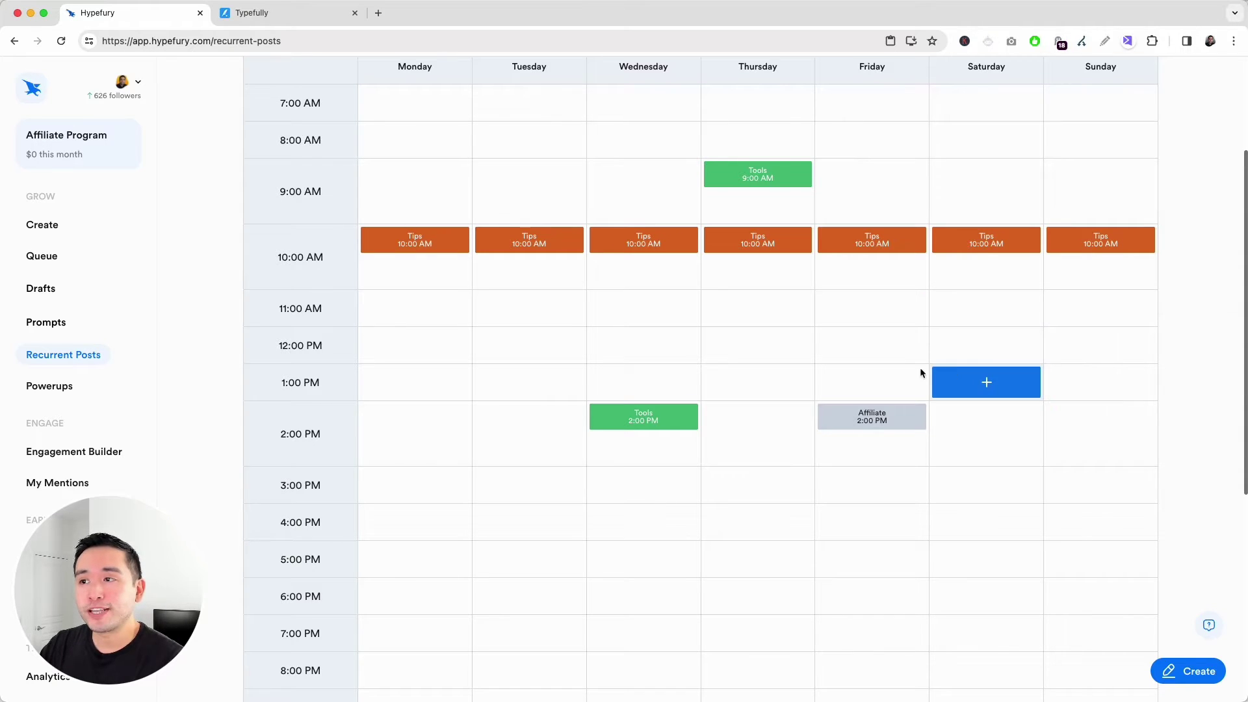
{"action": "scroll", "coordinate": [919, 368], "scroll_direction": "up", "scroll_amount": 3}
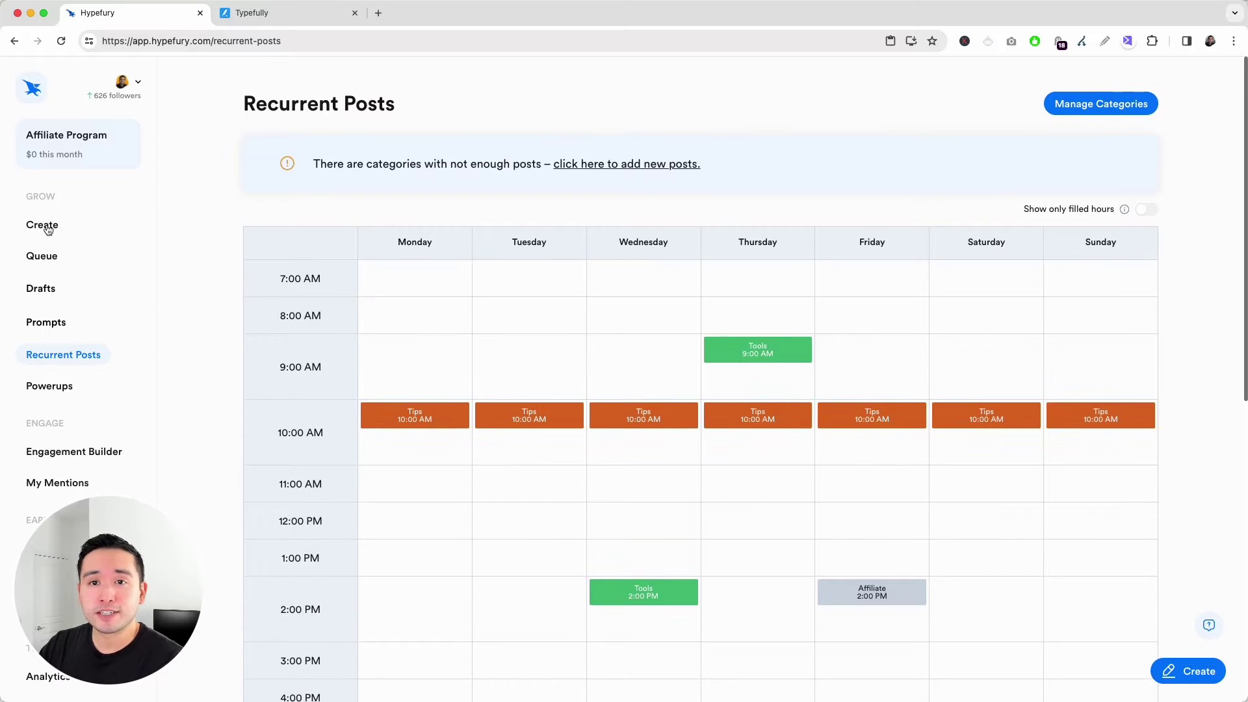
Look through the saved drafts and load the "Unleash the power of on-page SEO" thread for editing.
{"action": "left_click", "coordinate": [42, 290]}
{"action": "scroll", "coordinate": [520, 160], "scroll_direction": "down", "scroll_amount": 3}
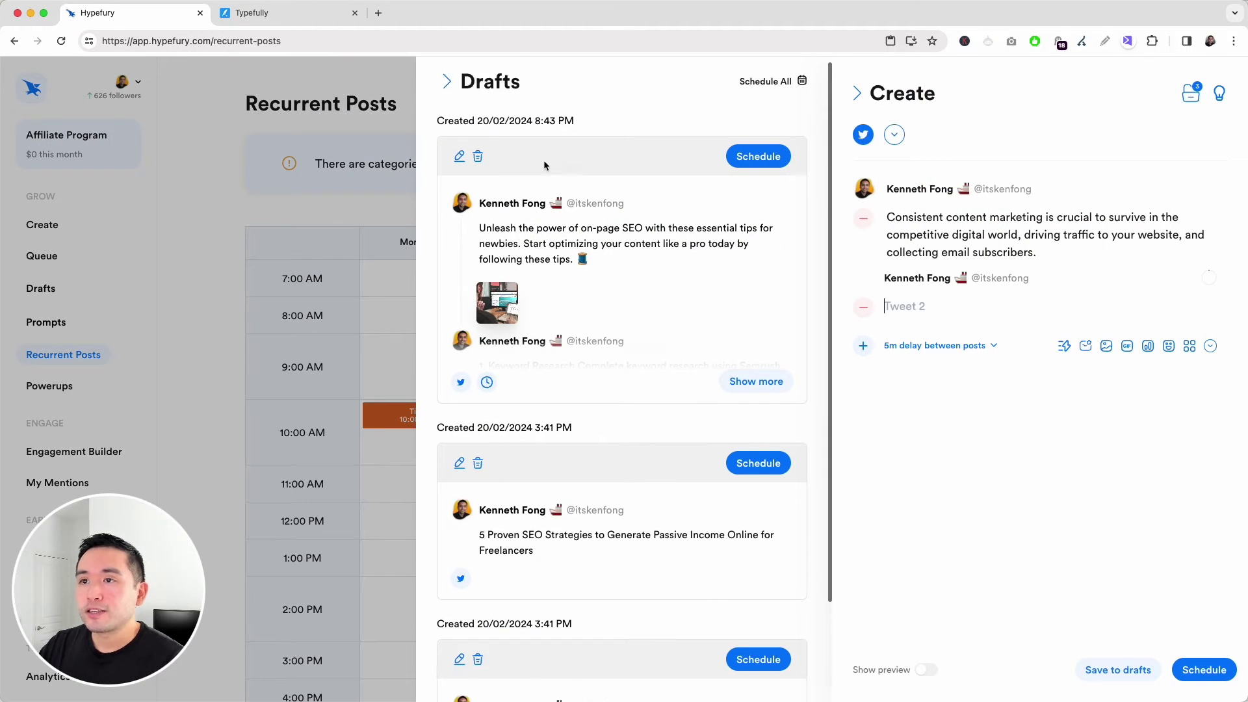
{"action": "scroll", "coordinate": [543, 166], "scroll_direction": "up", "scroll_amount": 3}
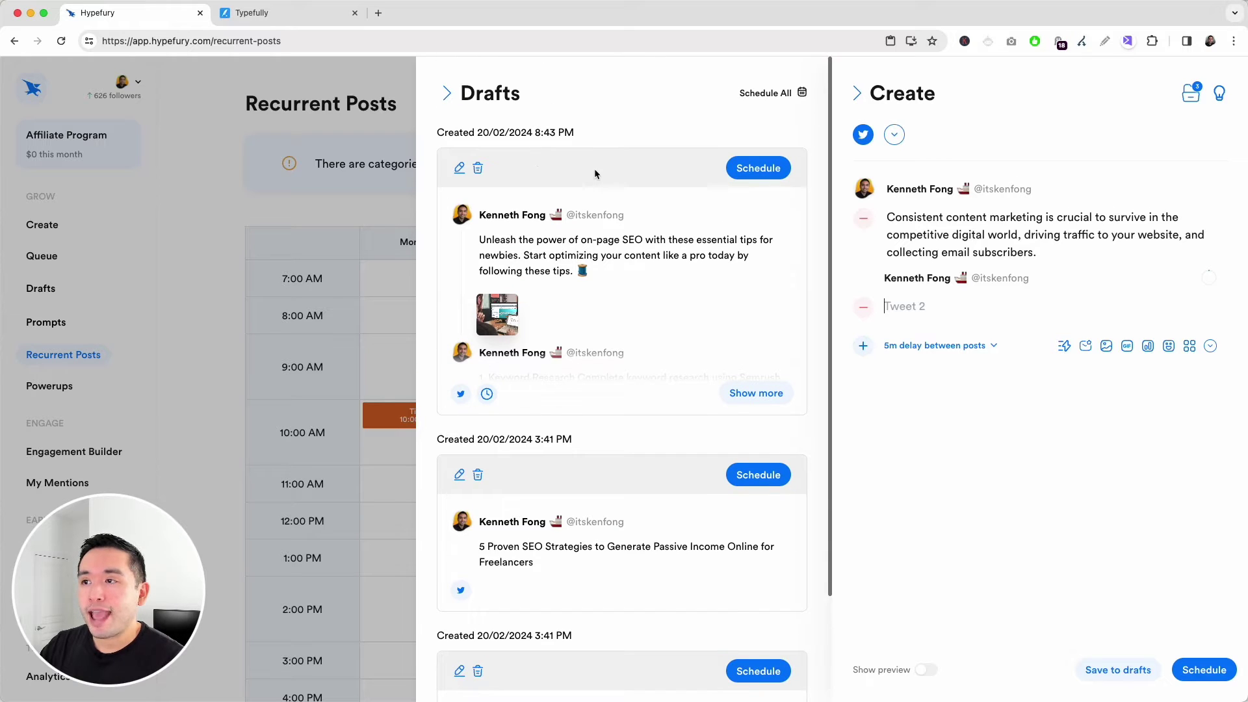
{"action": "left_click", "coordinate": [459, 170]}
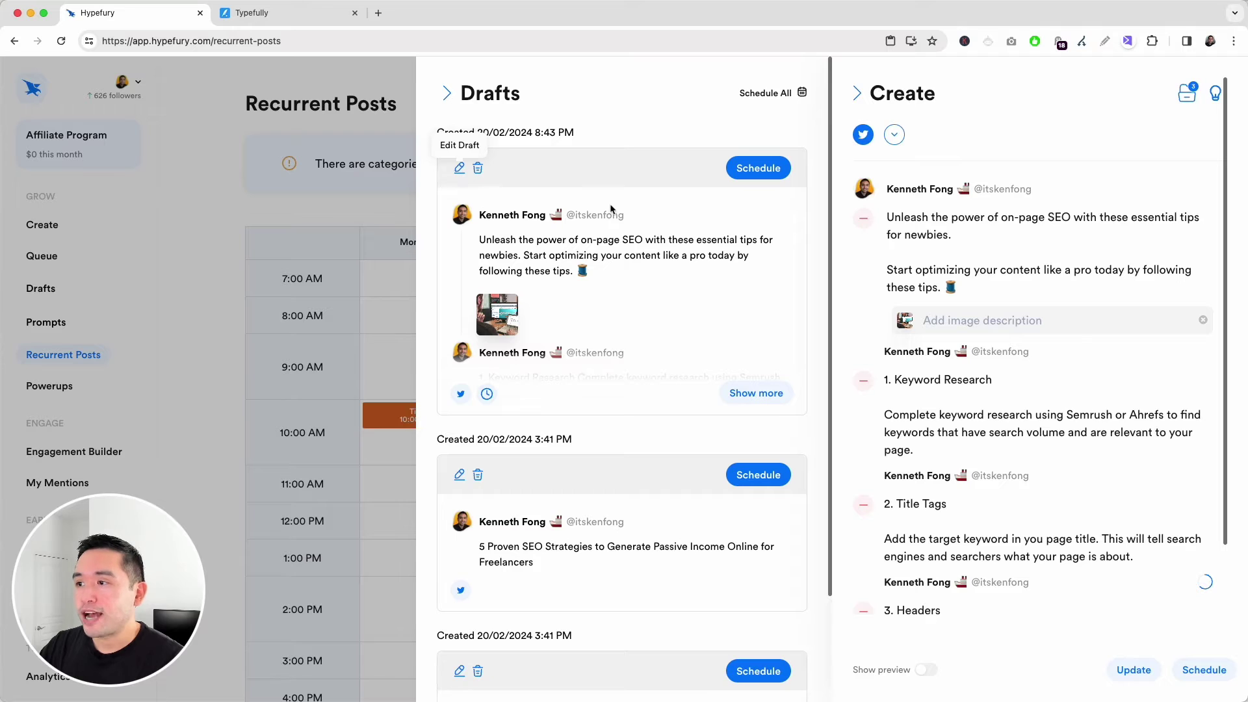
Preview the on-page SEO thread with its image and examine its scheduling options.
{"action": "scroll", "coordinate": [981, 231], "scroll_direction": "down", "scroll_amount": 3}
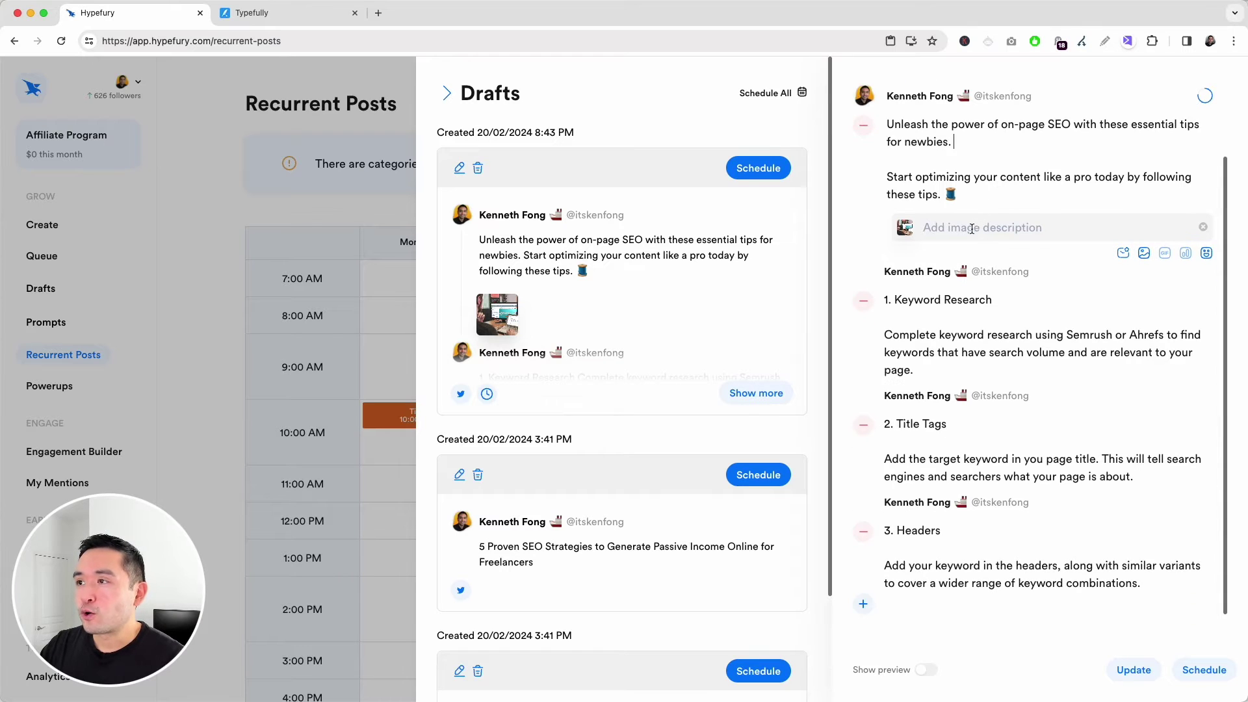
{"action": "scroll", "coordinate": [962, 390], "scroll_direction": "up", "scroll_amount": 3}
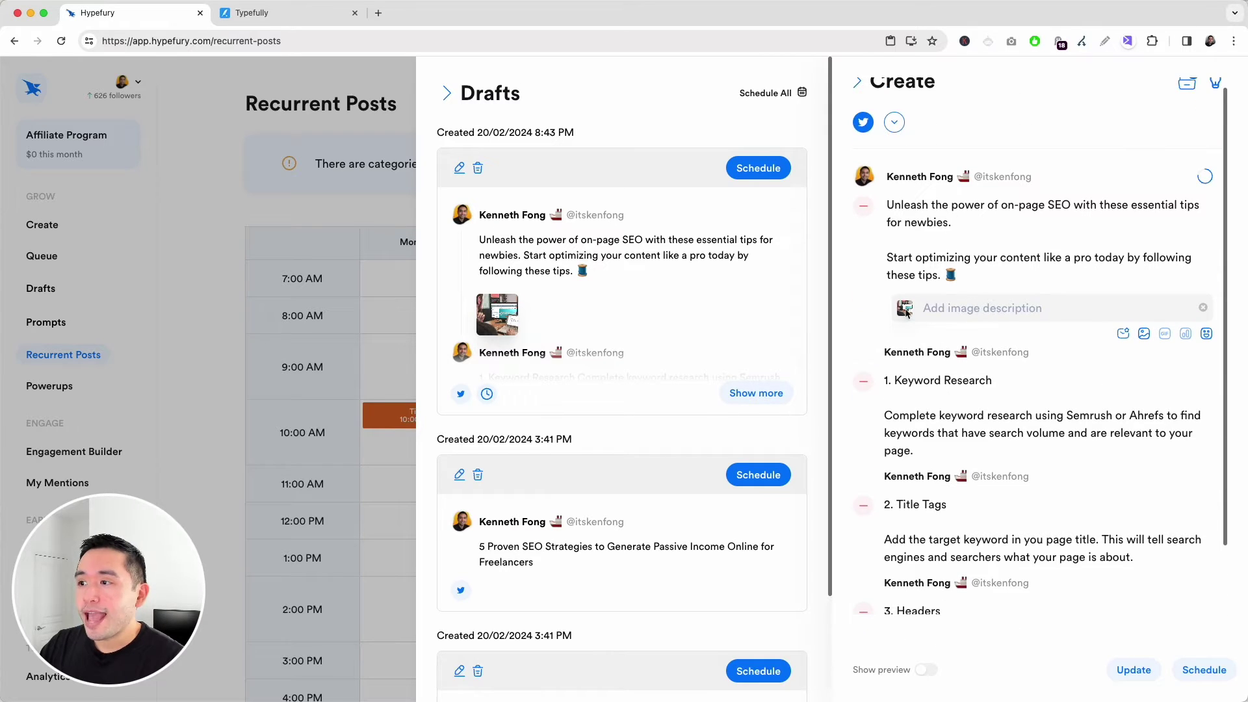
{"action": "left_click", "coordinate": [925, 672]}
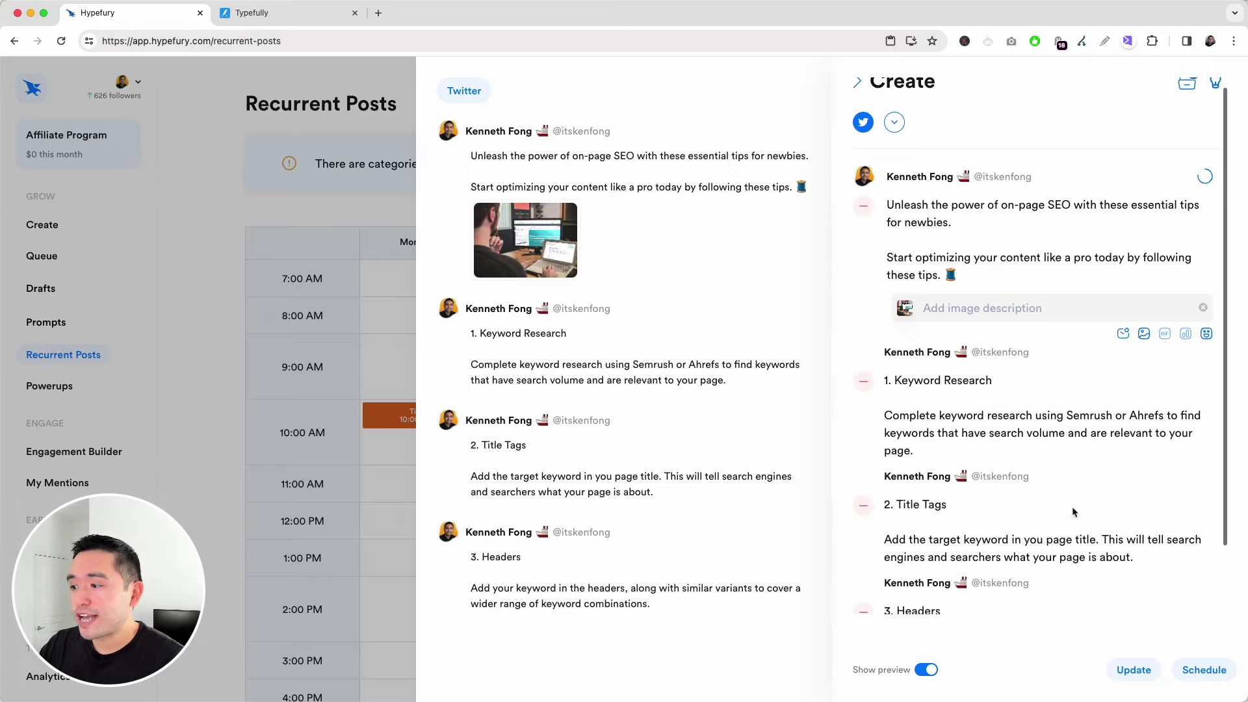
{"action": "left_click", "coordinate": [1210, 675]}
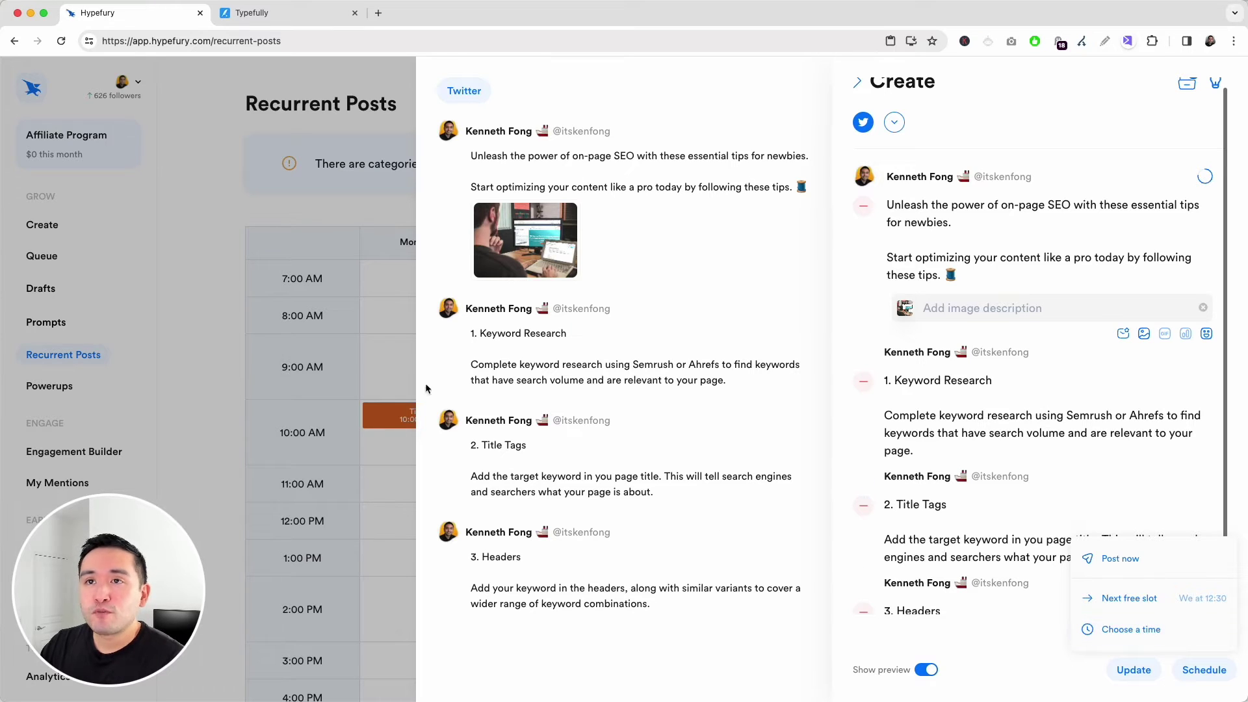
Switch to Typefully and write the same content marketing sentence used in Hypefury into the empty draft.
{"action": "left_click", "coordinate": [254, 16]}
{"action": "left_click_drag", "start_coordinate": [104, 592], "coordinate": [1088, 572]}
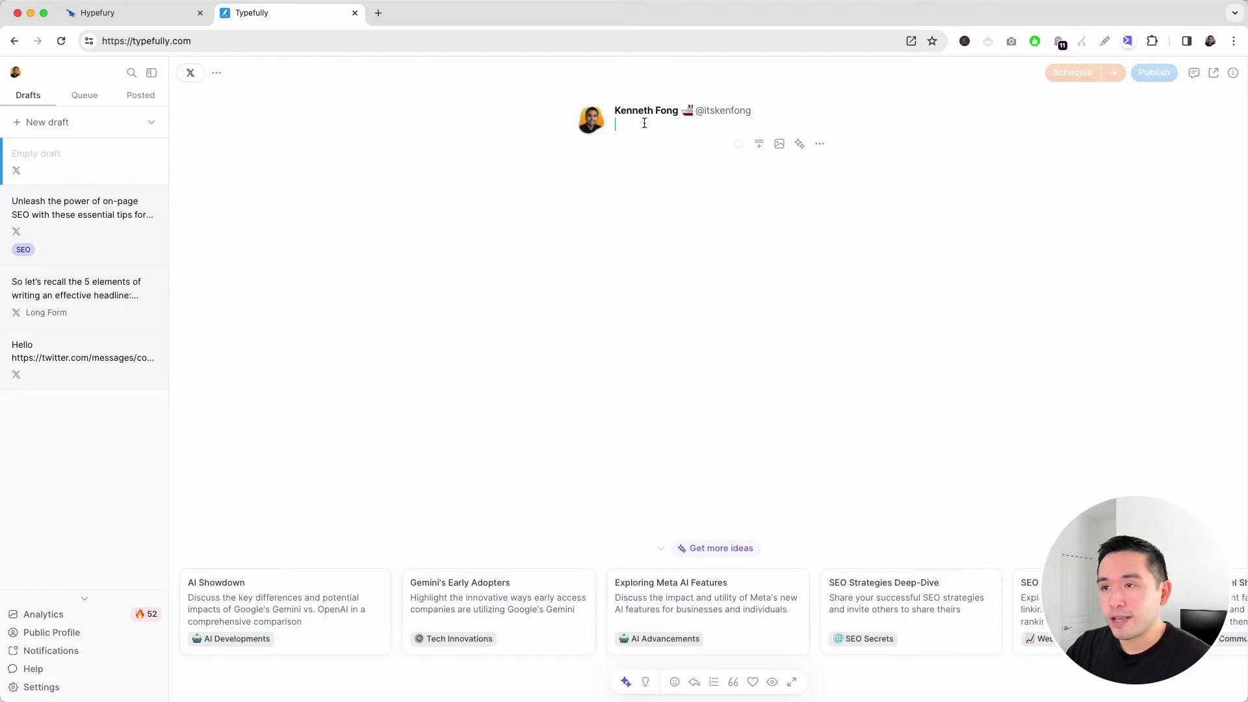
{"action": "type", "text": "Consistent content marketing is crucial to survive in the competitive digital world, driving traffic to your website, and collecting email subscribers."}
Copy the draft's sentence, paste it again at the end of the post, and check the text exceeding the character limit.
{"action": "left_click_drag", "start_coordinate": [618, 124], "coordinate": [671, 166]}
{"action": "key", "text": "cmd+c"}
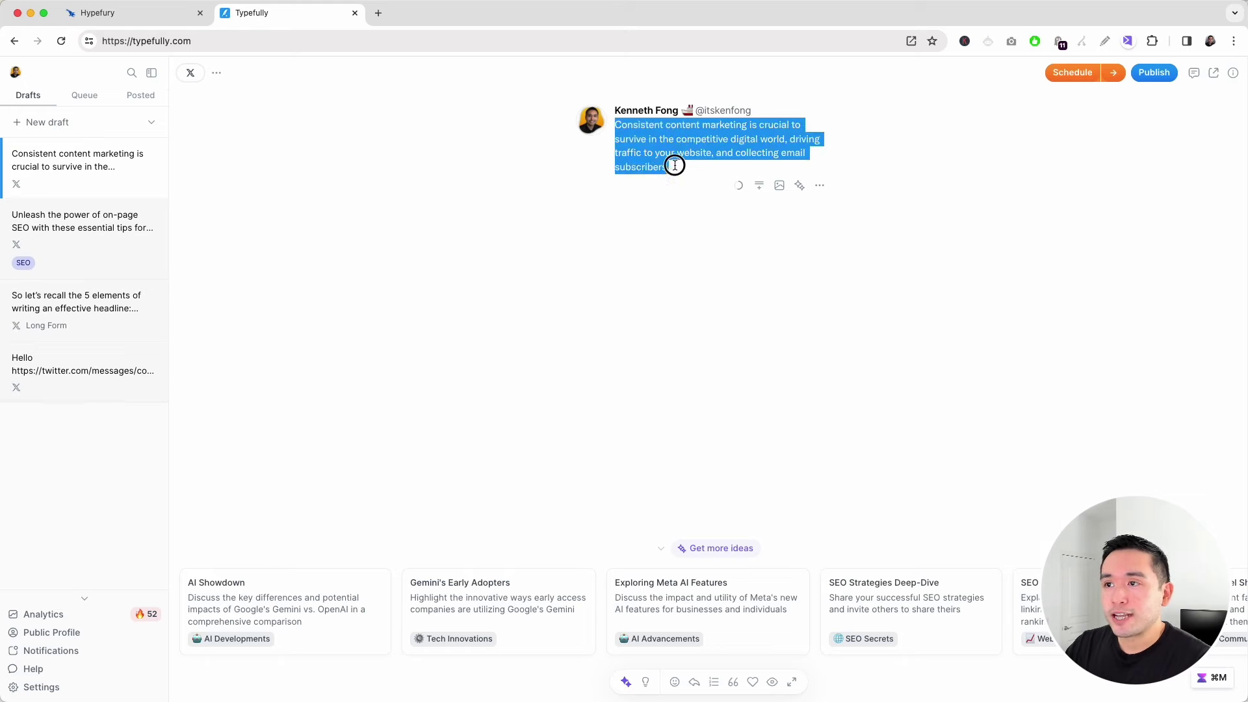
{"action": "left_click", "coordinate": [673, 167]}
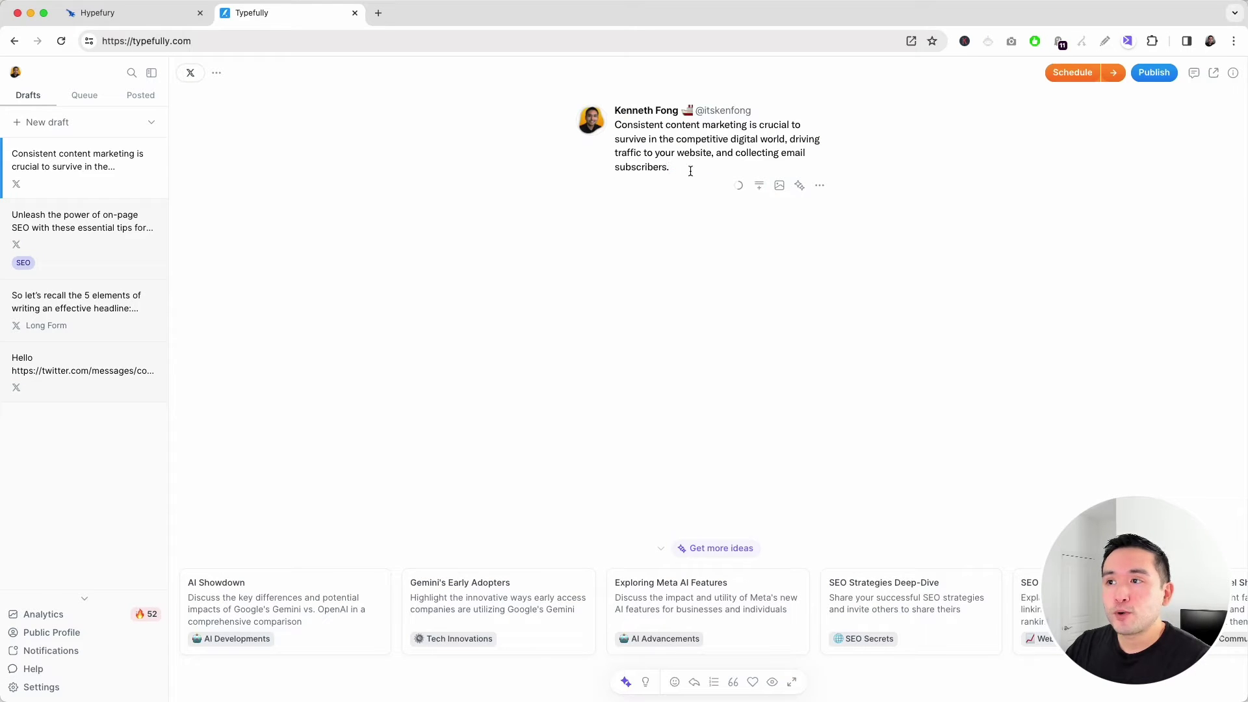
{"action": "mouse_move", "coordinate": [739, 191]}
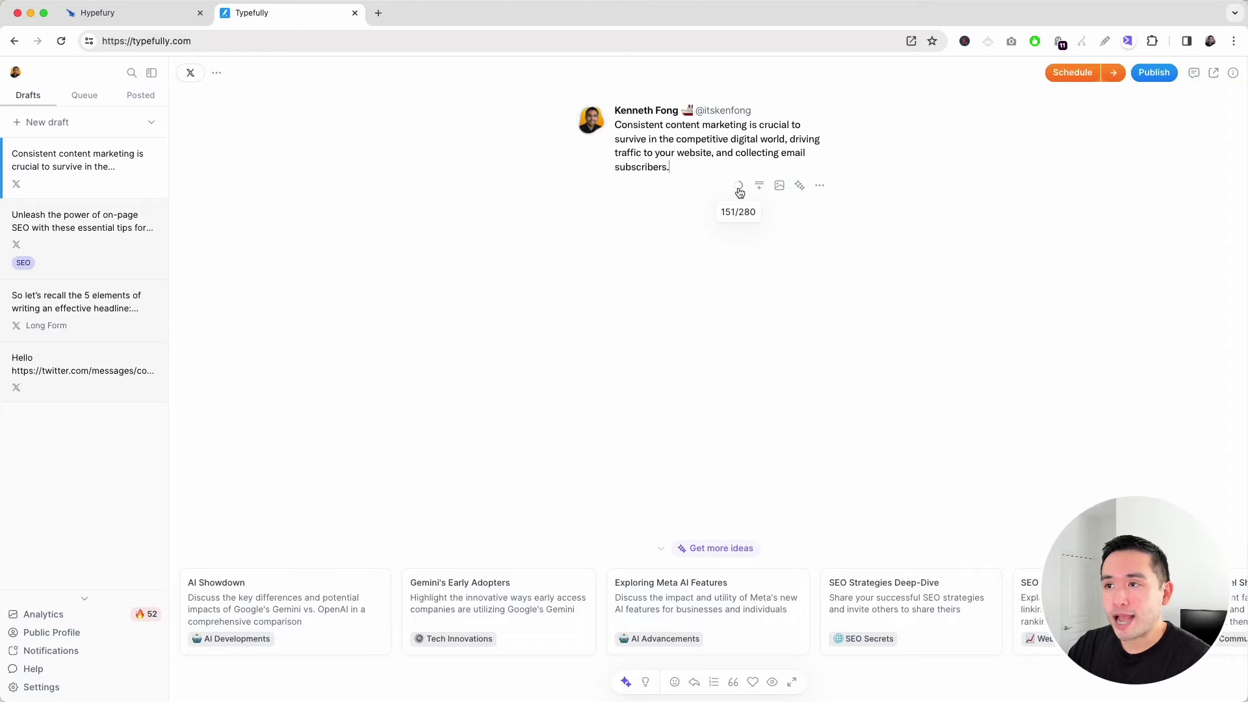
{"action": "key", "text": "cmd+v"}
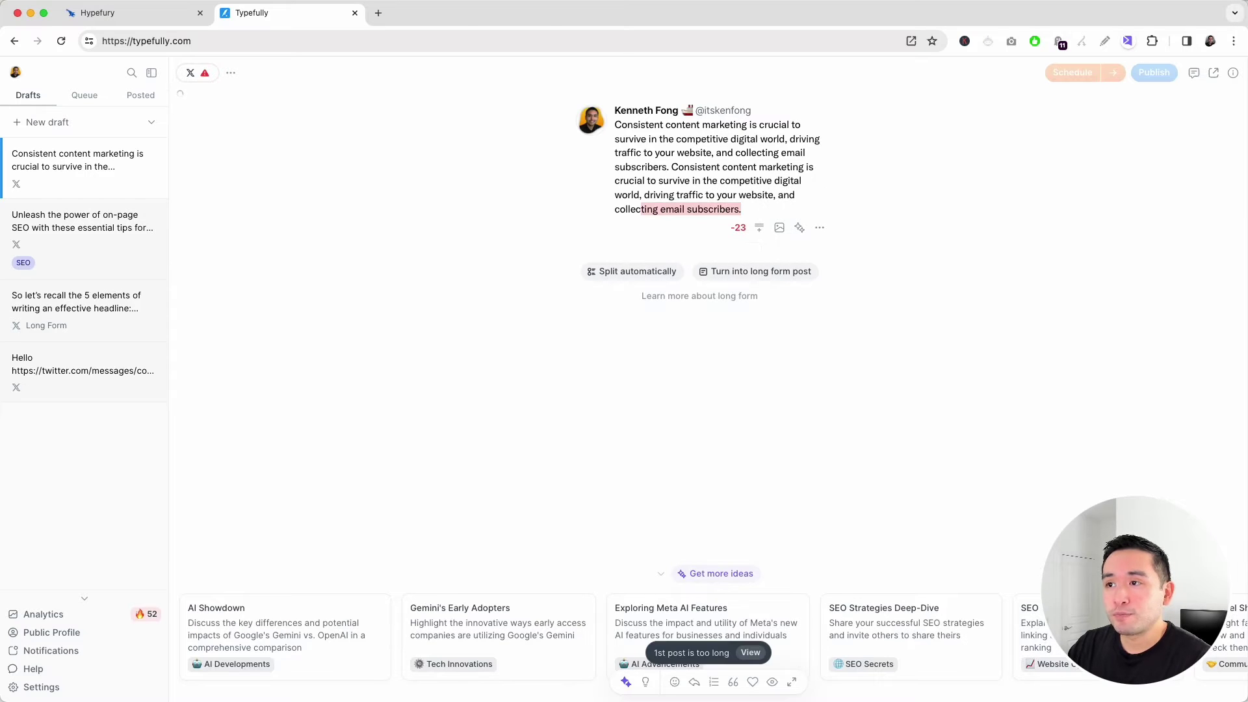
{"action": "left_click_drag", "start_coordinate": [643, 207], "coordinate": [749, 207]}
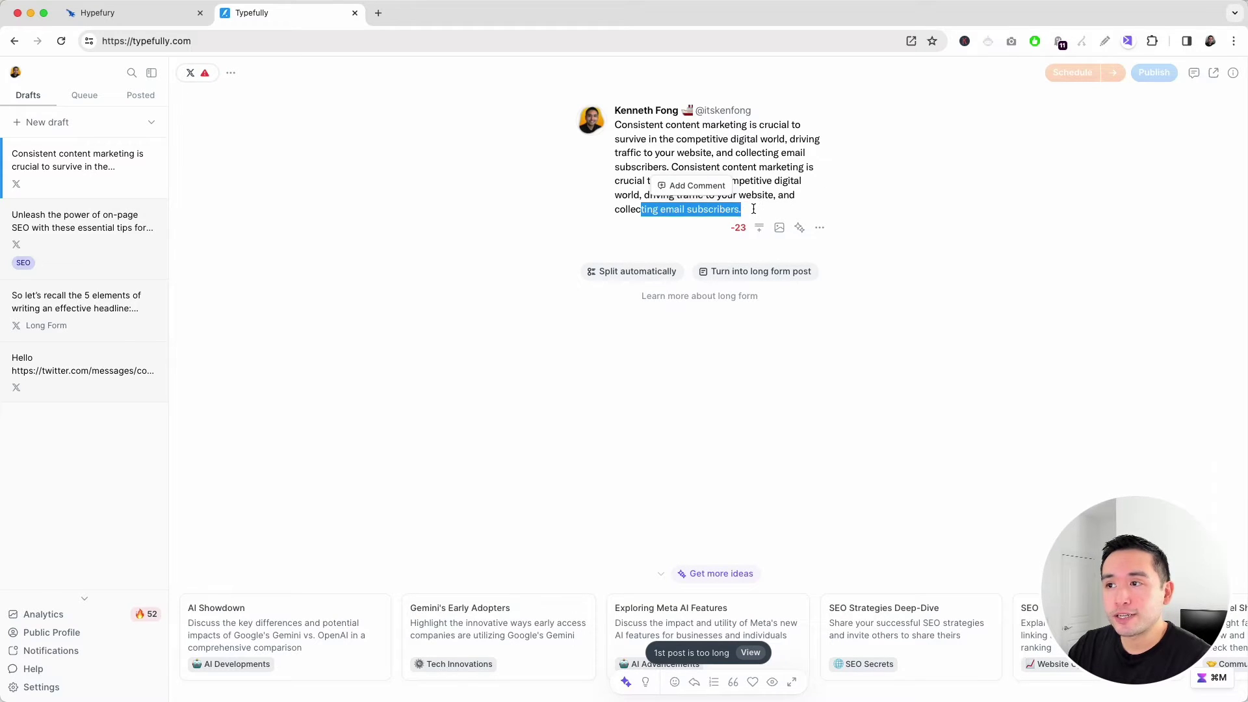
{"action": "left_click", "coordinate": [753, 209]}
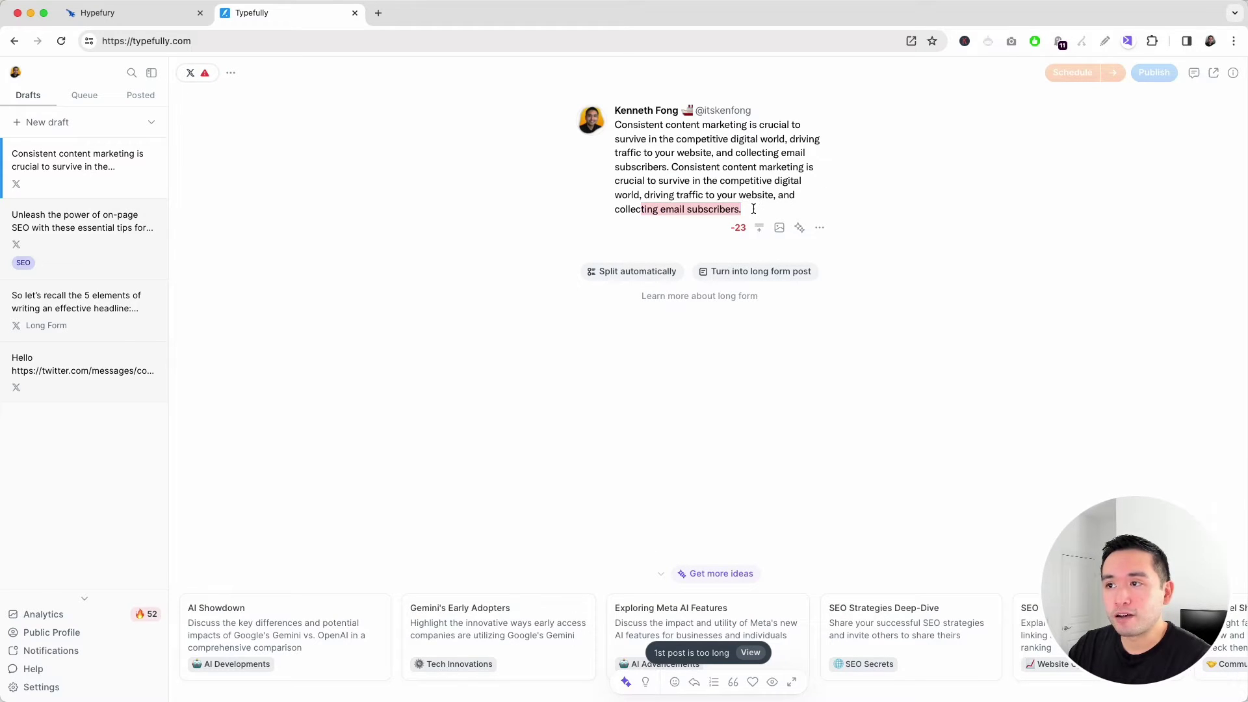
Split the overlong post automatically into a thread and paste the content marketing sentence again at the end of the second post.
{"action": "left_click", "coordinate": [645, 273]}
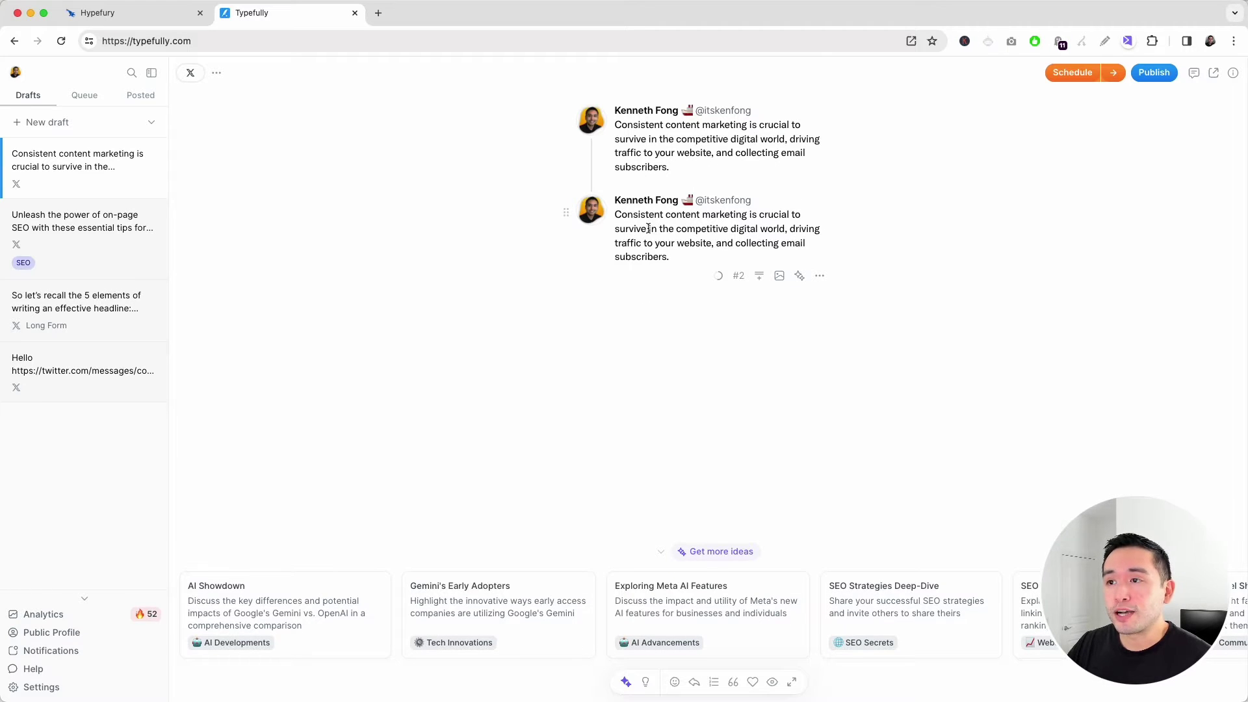
{"action": "key", "text": "ctrl+v"}
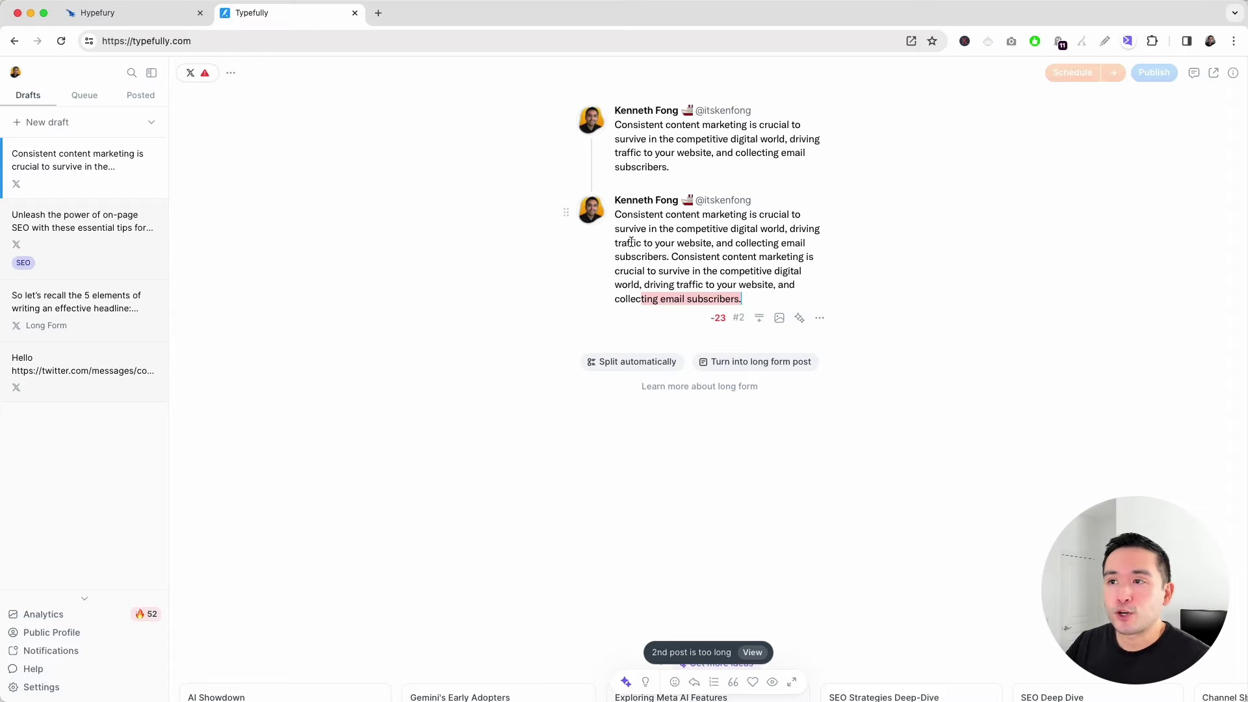
Switch to Hypefury, dismiss the unsaved on-page SEO thread, and open a new composer.
{"action": "left_click", "coordinate": [160, 18]}
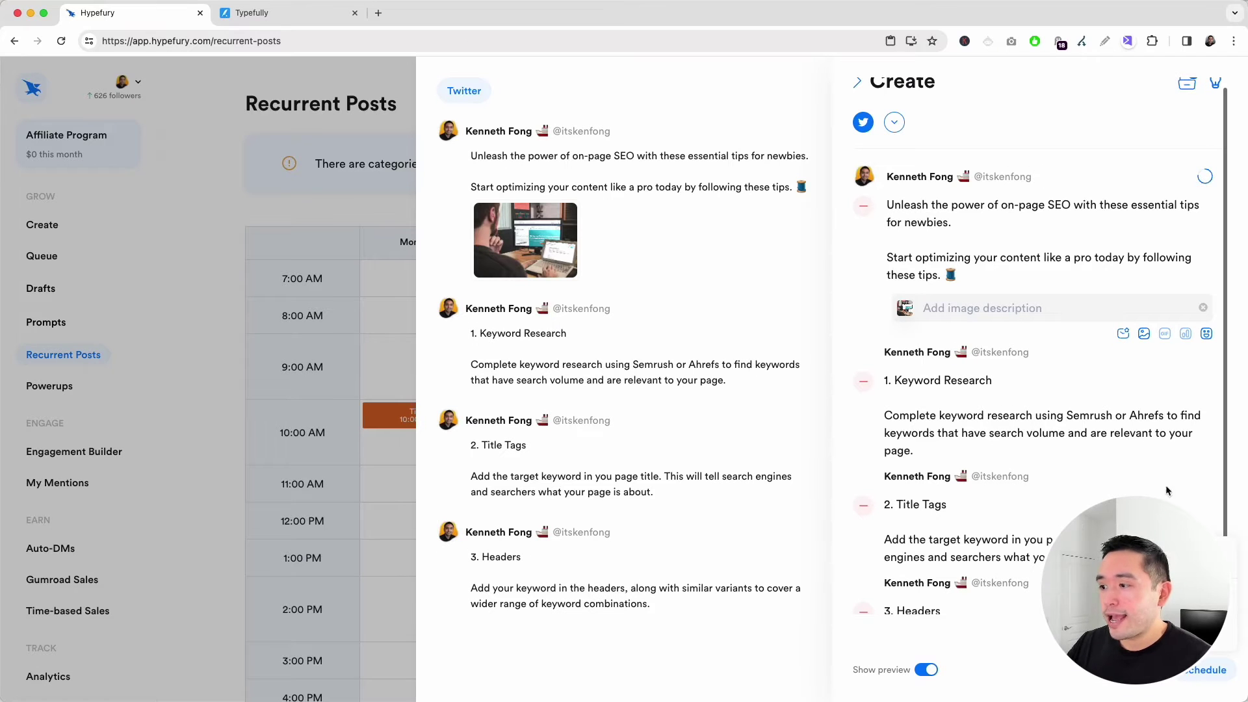
{"action": "left_click", "coordinate": [271, 242]}
{"action": "left_click", "coordinate": [49, 226]}
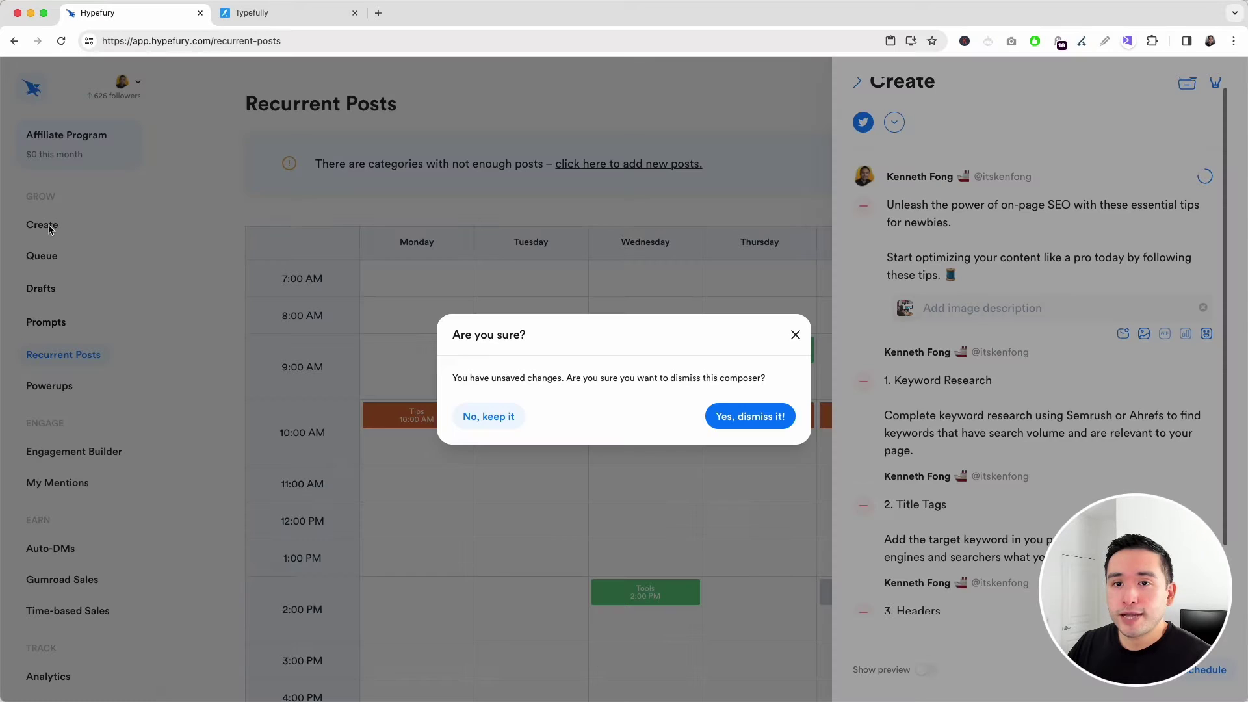
{"action": "left_click", "coordinate": [746, 418]}
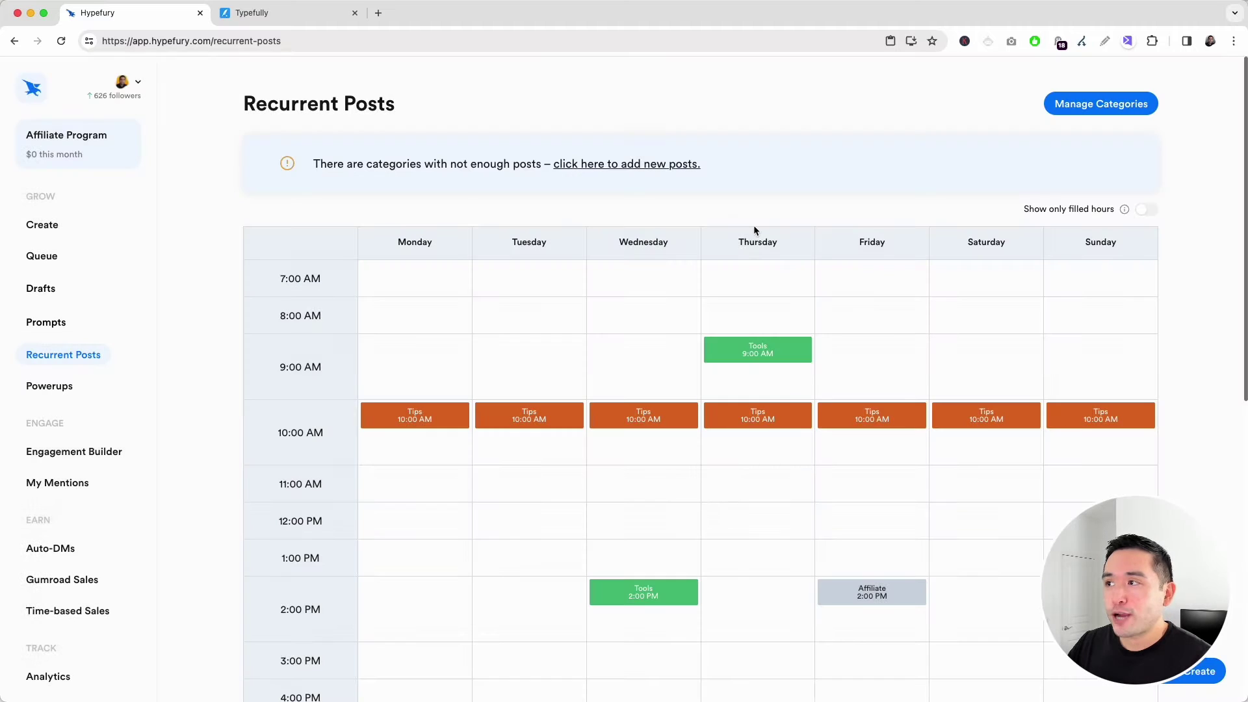
{"action": "left_click", "coordinate": [44, 227]}
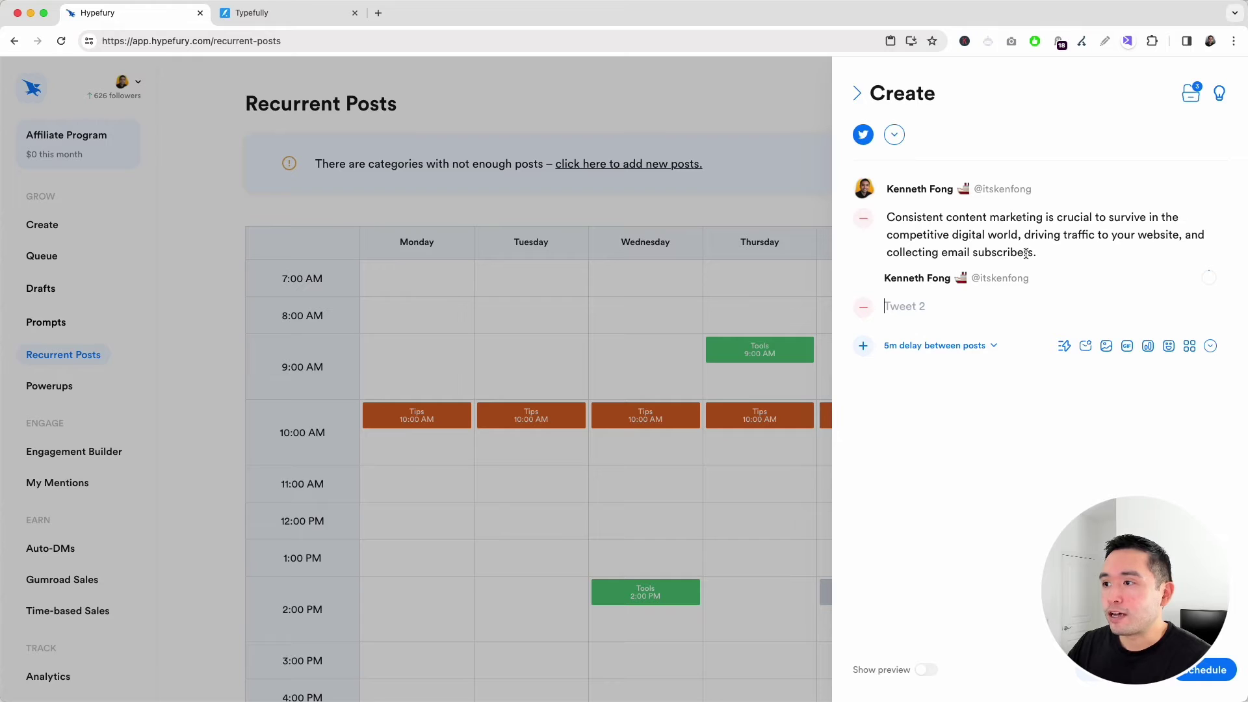
Paste the content marketing sentence into the second tweet of the thread and compare it with the first tweet.
{"action": "left_click", "coordinate": [1051, 253]}
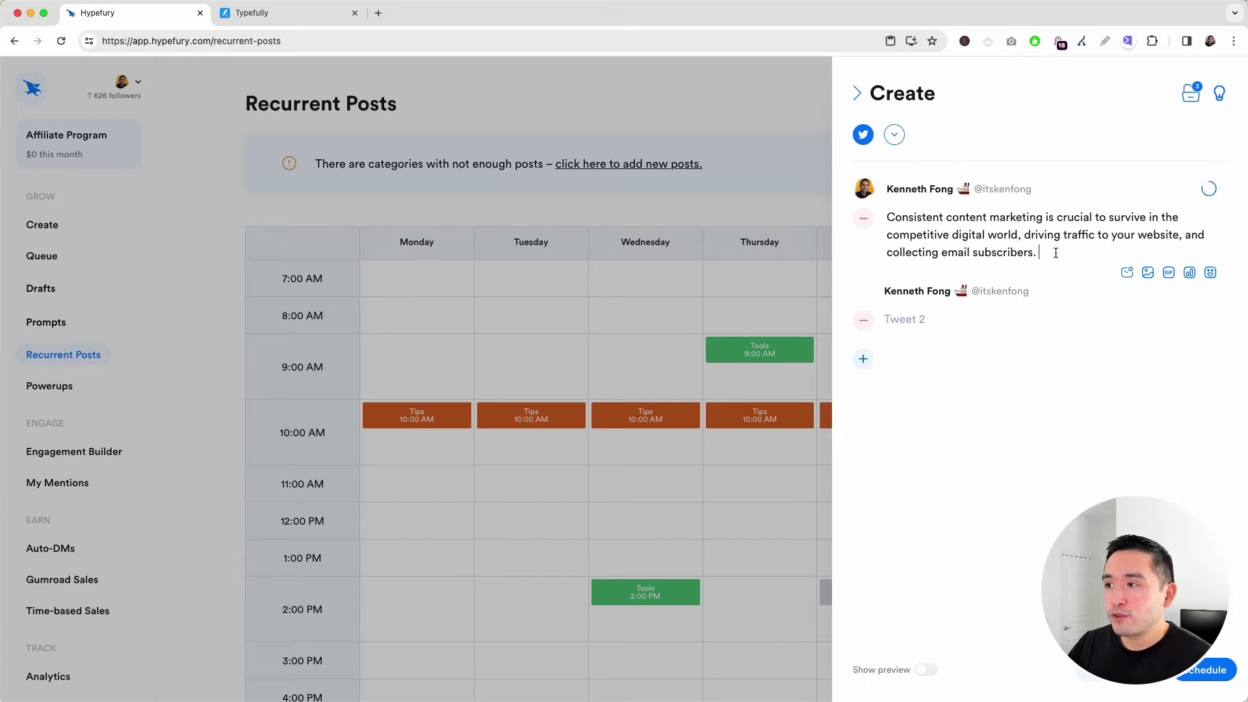
{"action": "left_click", "coordinate": [1066, 320]}
{"action": "type", "text": "Consistent content marketing is crucial to survive in the competitive digital world, driving traffic to your website, and collecting email subscribers."}
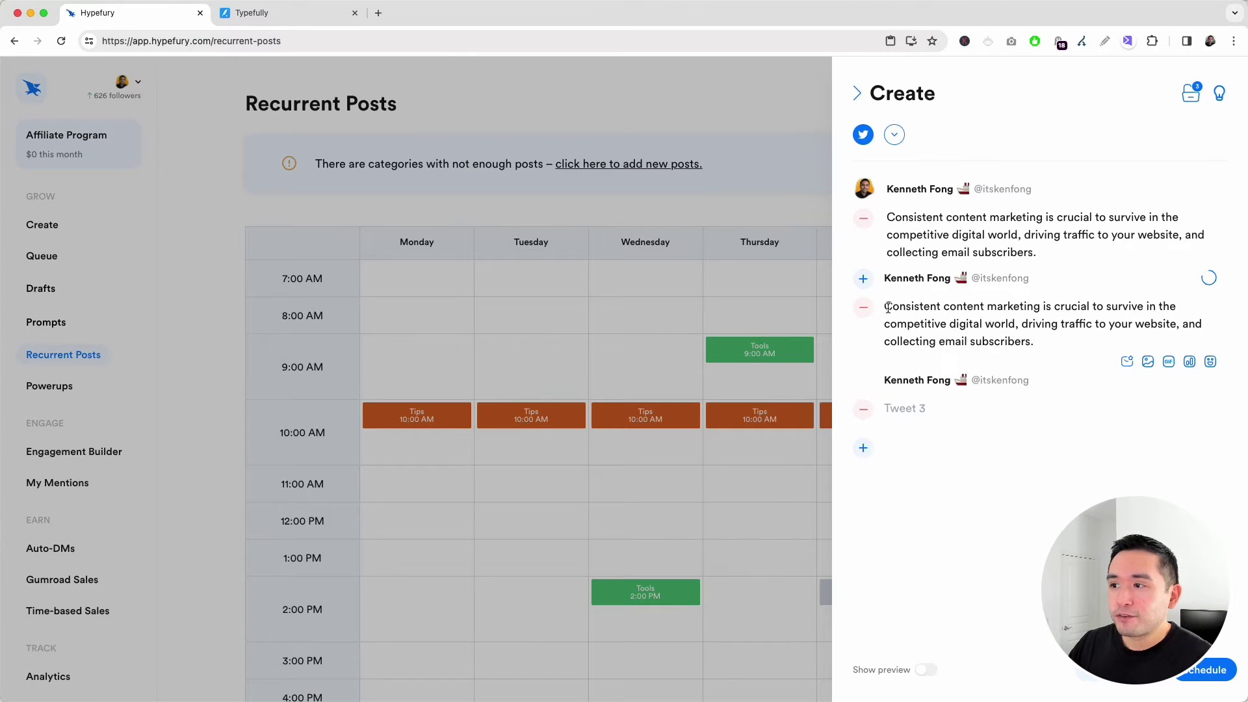
{"action": "left_click_drag", "start_coordinate": [887, 307], "coordinate": [1033, 343]}
{"action": "left_click", "coordinate": [1039, 335]}
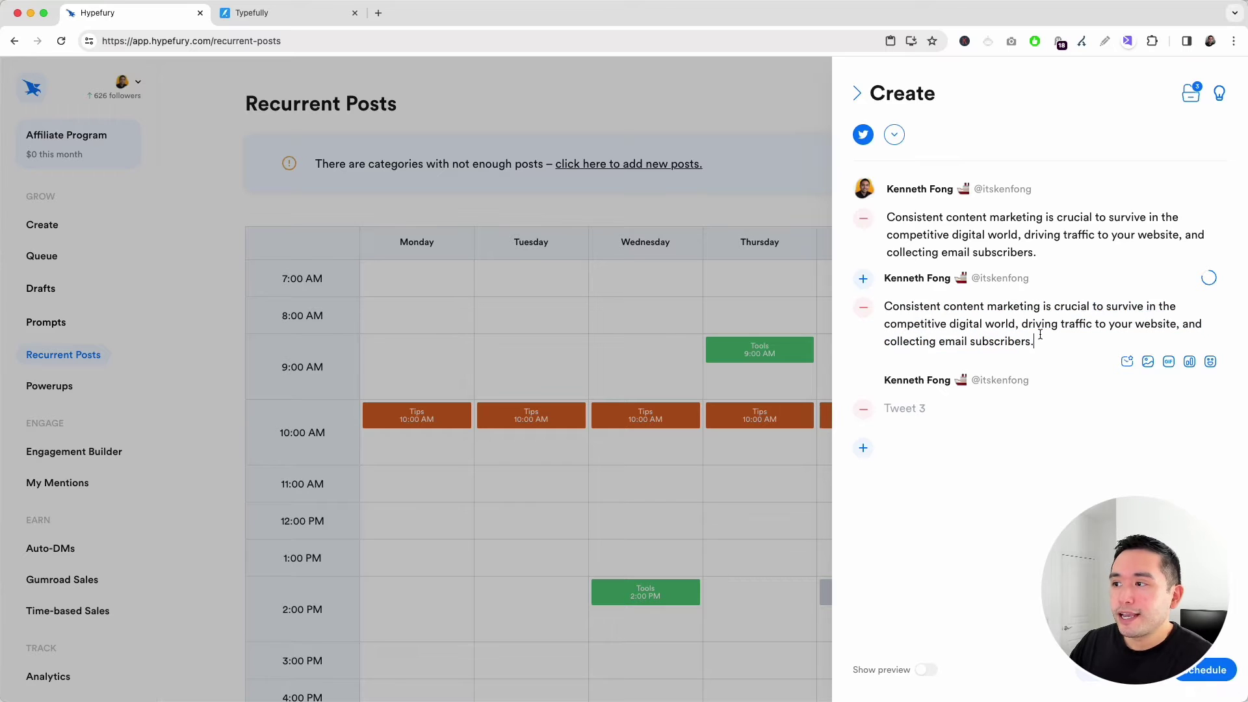
{"action": "left_click", "coordinate": [1041, 251]}
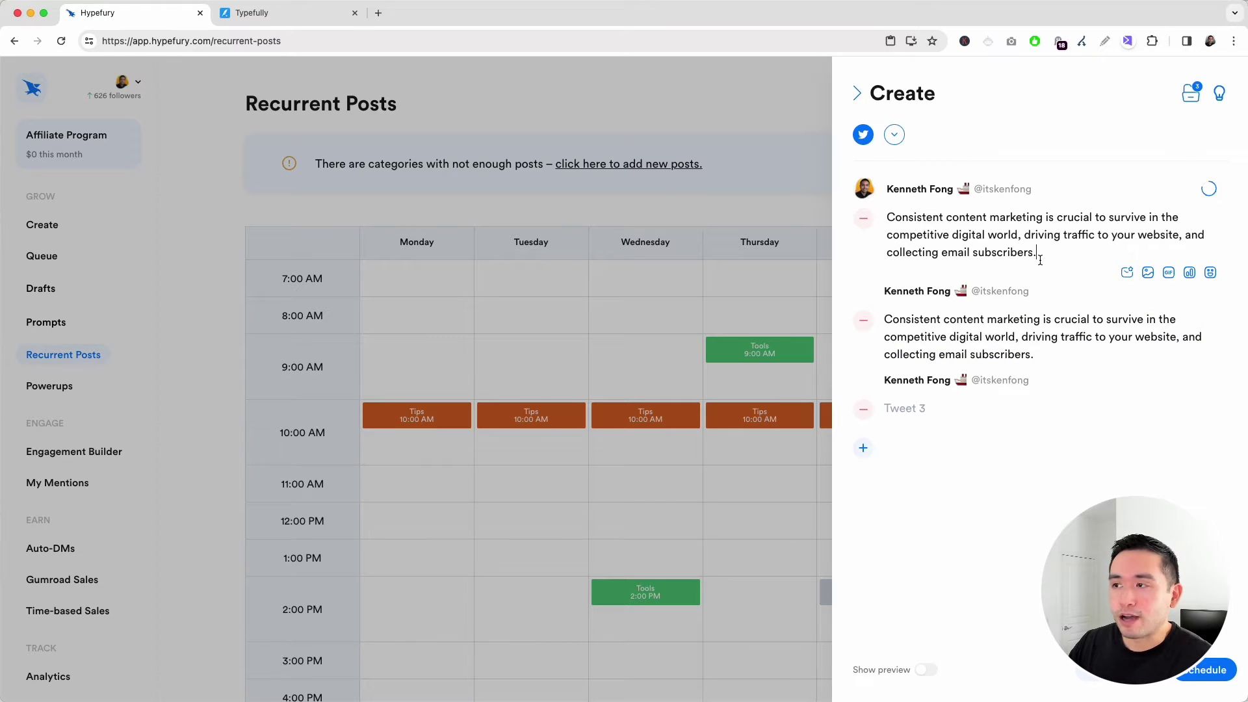
Switch to Typefully and add an empty third post to the thread.
{"action": "key", "text": "ctrl+Tab"}
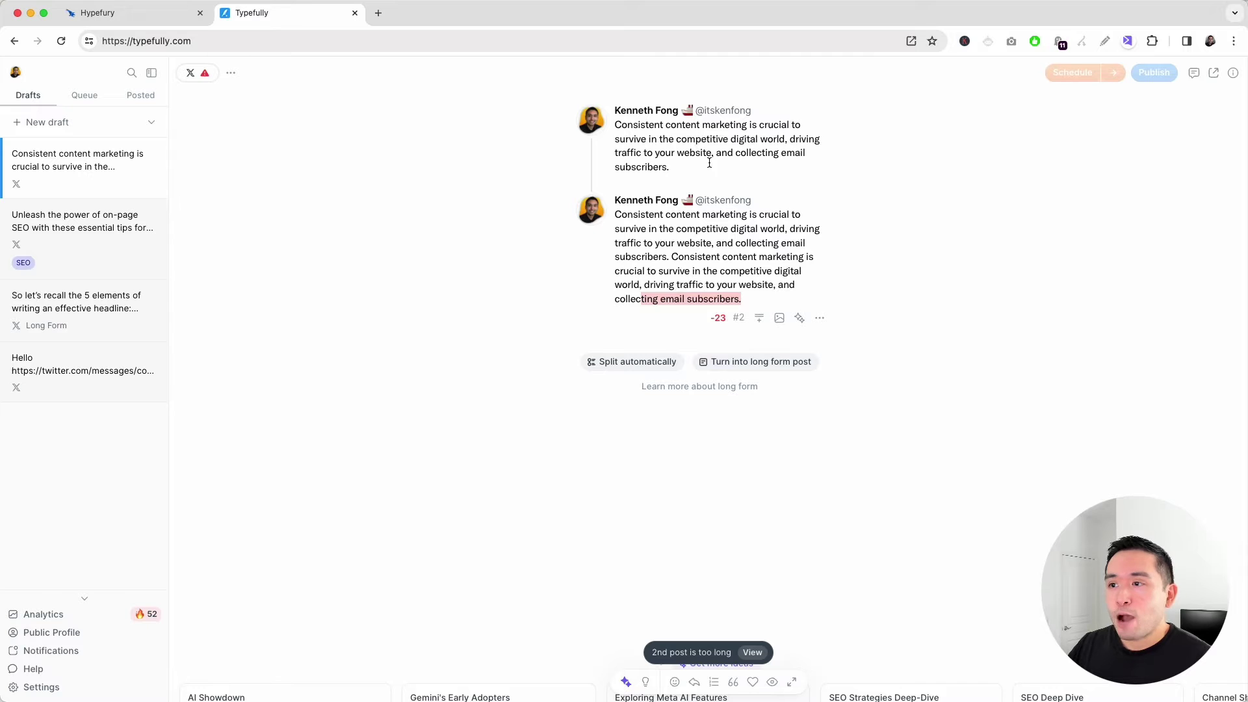
{"action": "left_click", "coordinate": [759, 317]}
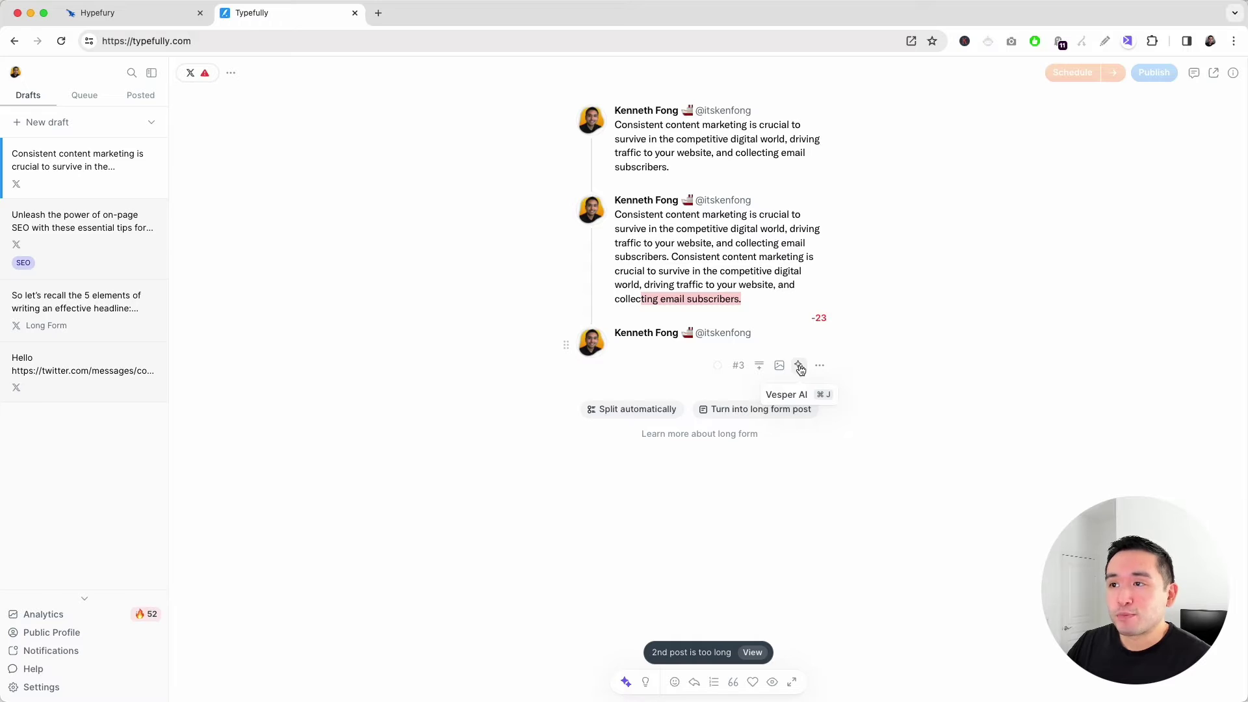
Have Vesper AI make the first post punchier, read the suggestion, and return to the AI options without applying it.
{"action": "left_click", "coordinate": [678, 166]}
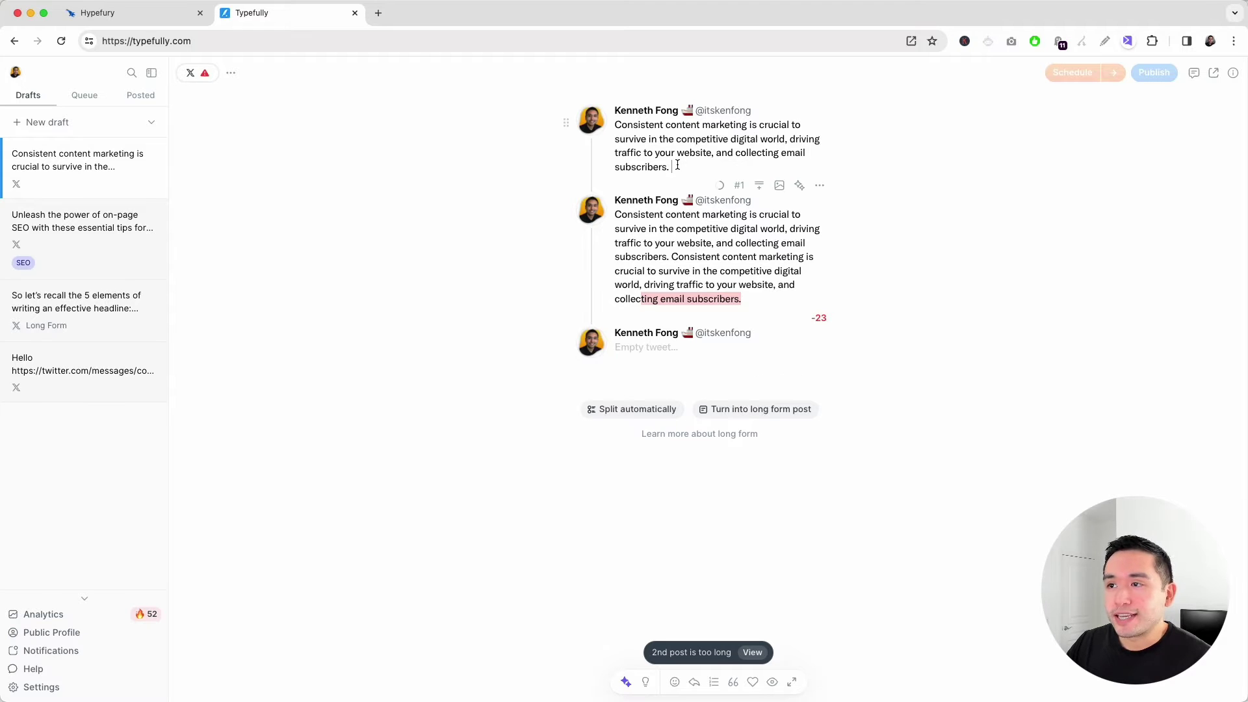
{"action": "left_click", "coordinate": [801, 187]}
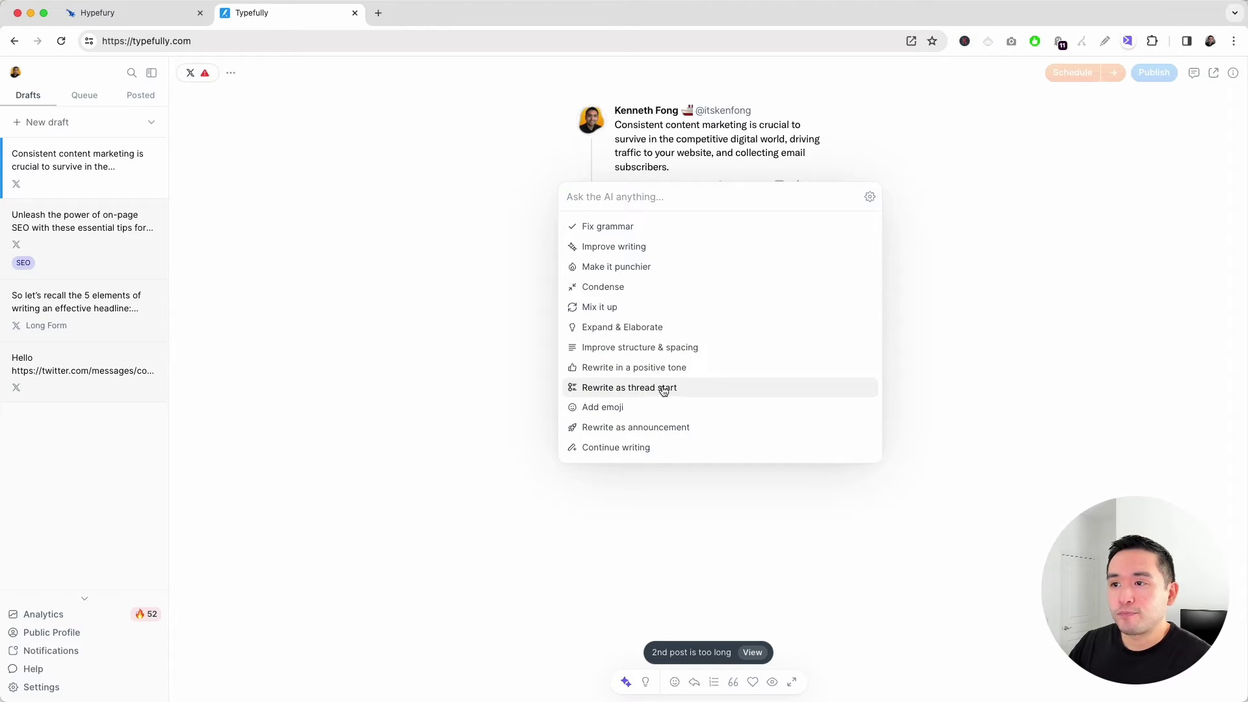
{"action": "left_click", "coordinate": [622, 270]}
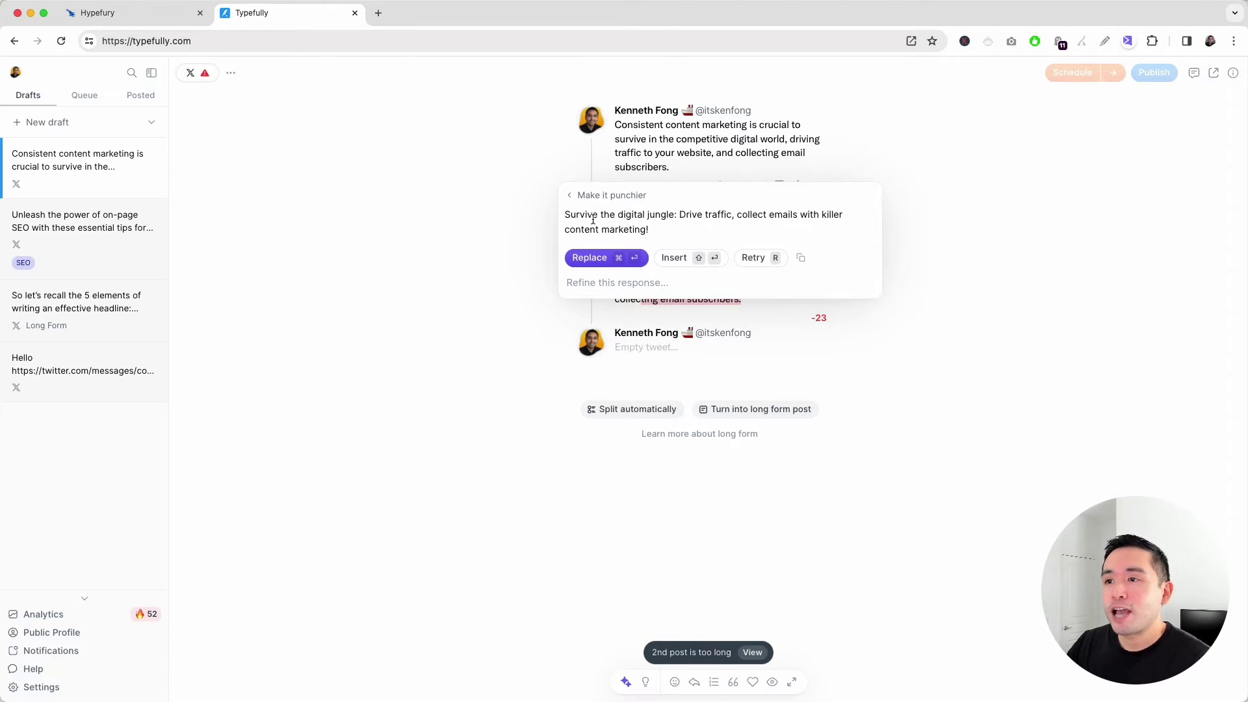
{"action": "left_click_drag", "start_coordinate": [580, 215], "coordinate": [664, 228]}
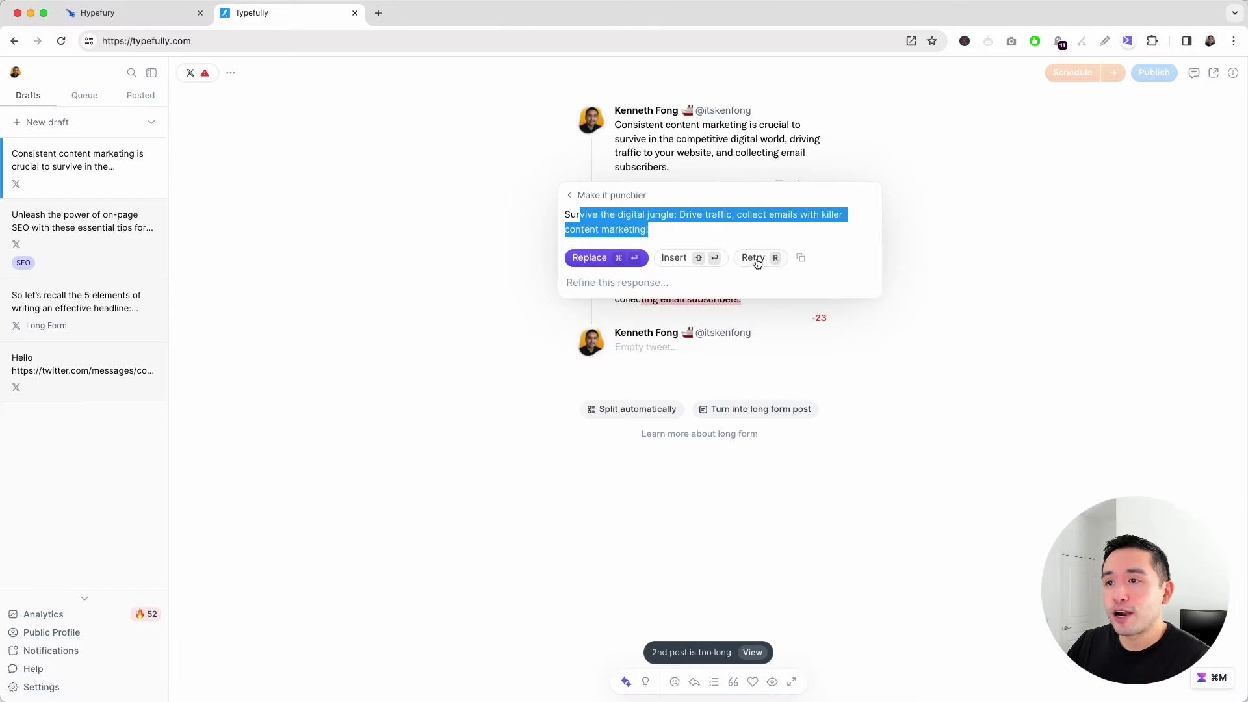
{"action": "left_click", "coordinate": [570, 196]}
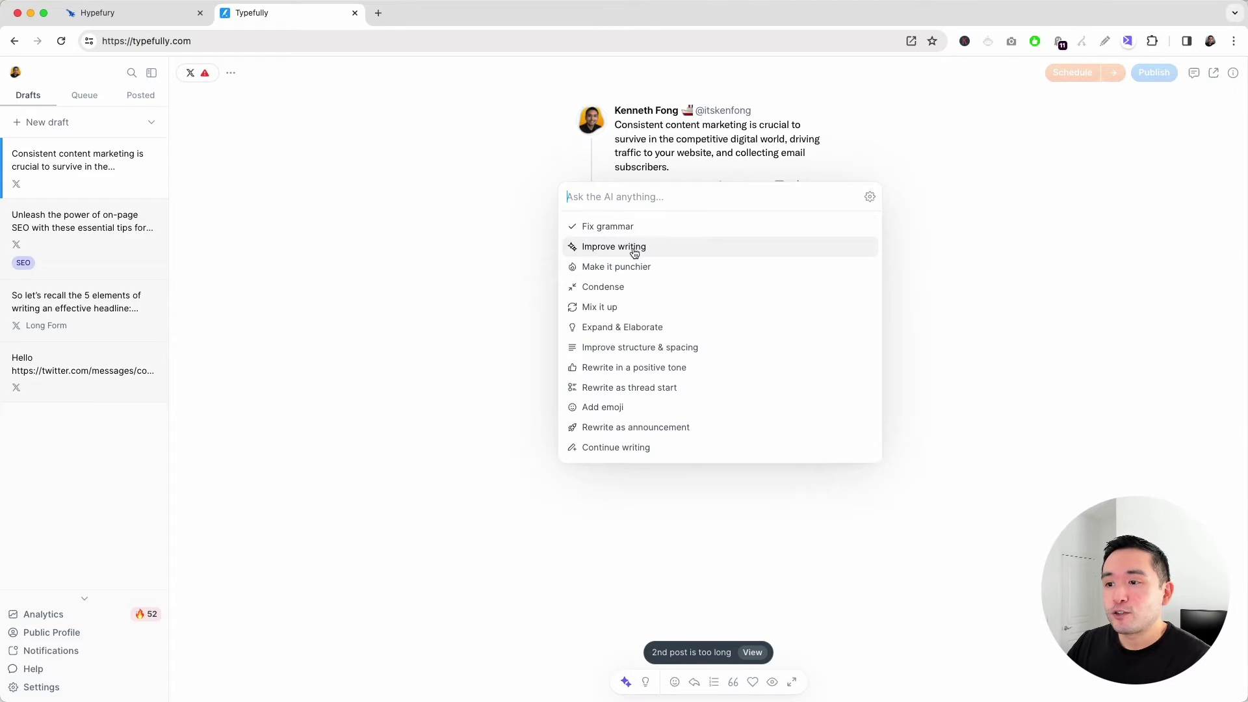
Have the AI rewrite the first post as a thread start, review the suggestion, and replace the original text with it.
{"action": "left_click", "coordinate": [668, 389]}
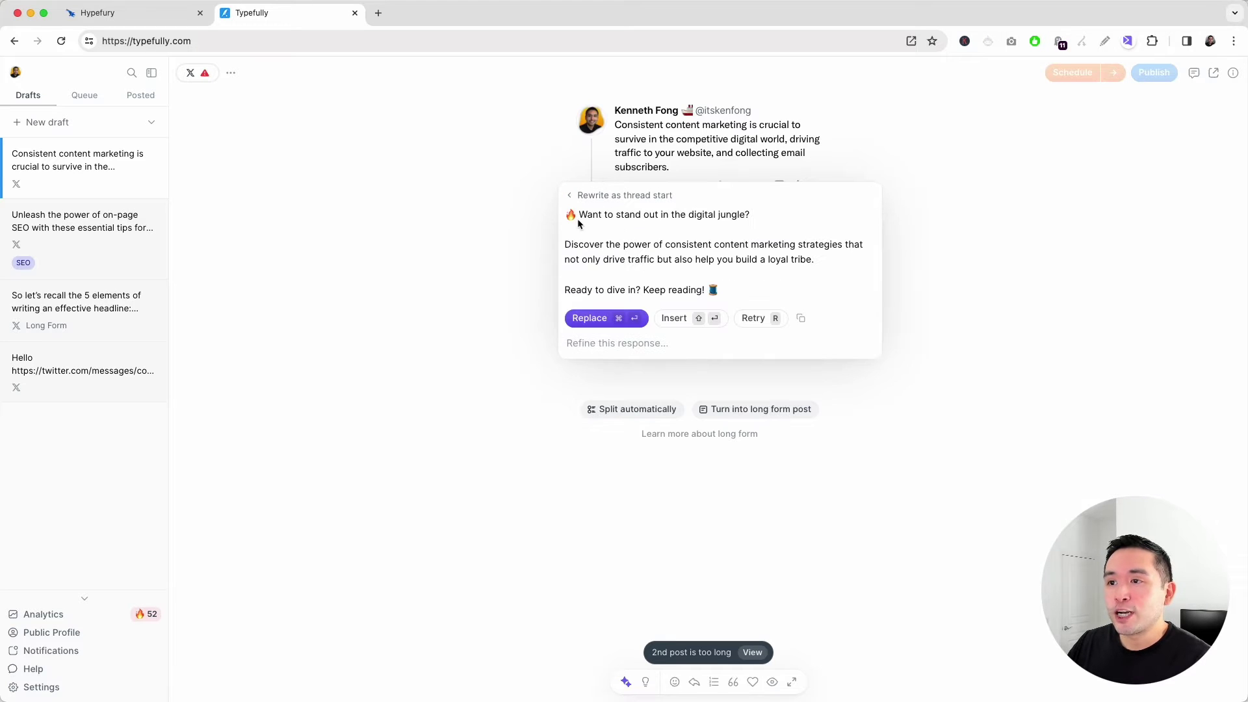
{"action": "triple_click", "coordinate": [581, 216]}
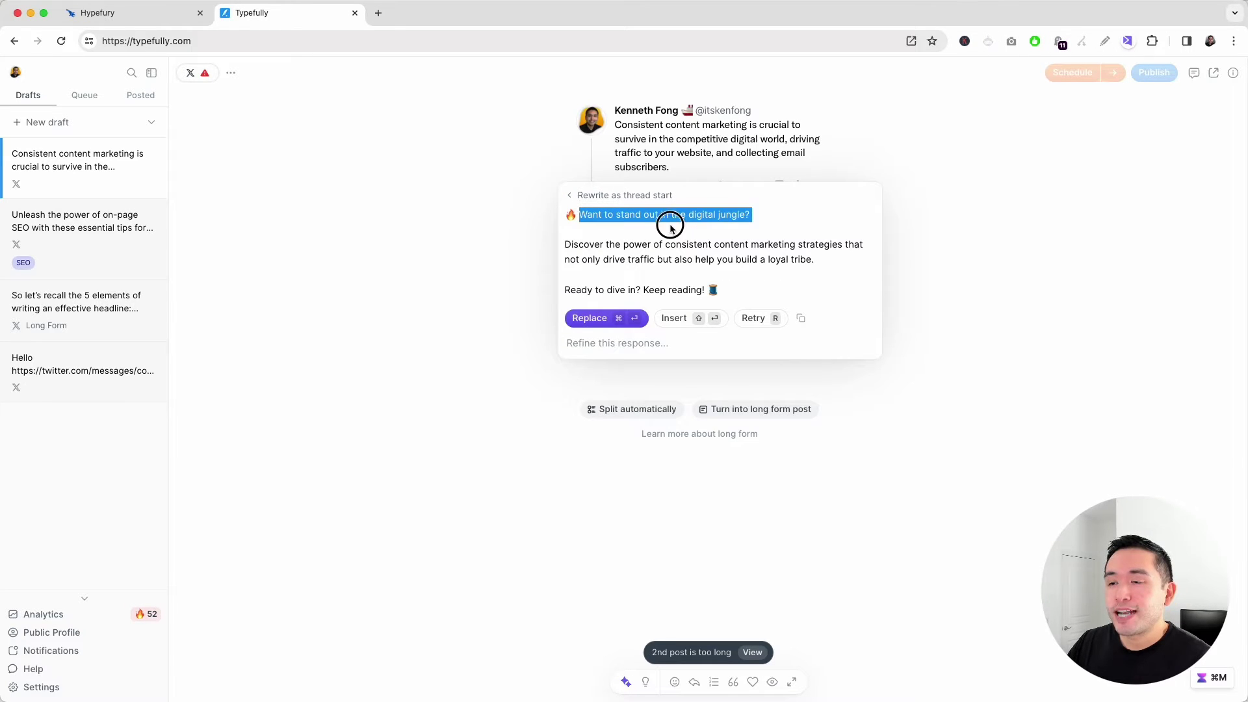
{"action": "left_click_drag", "start_coordinate": [670, 226], "coordinate": [719, 278]}
{"action": "left_click", "coordinate": [619, 289]}
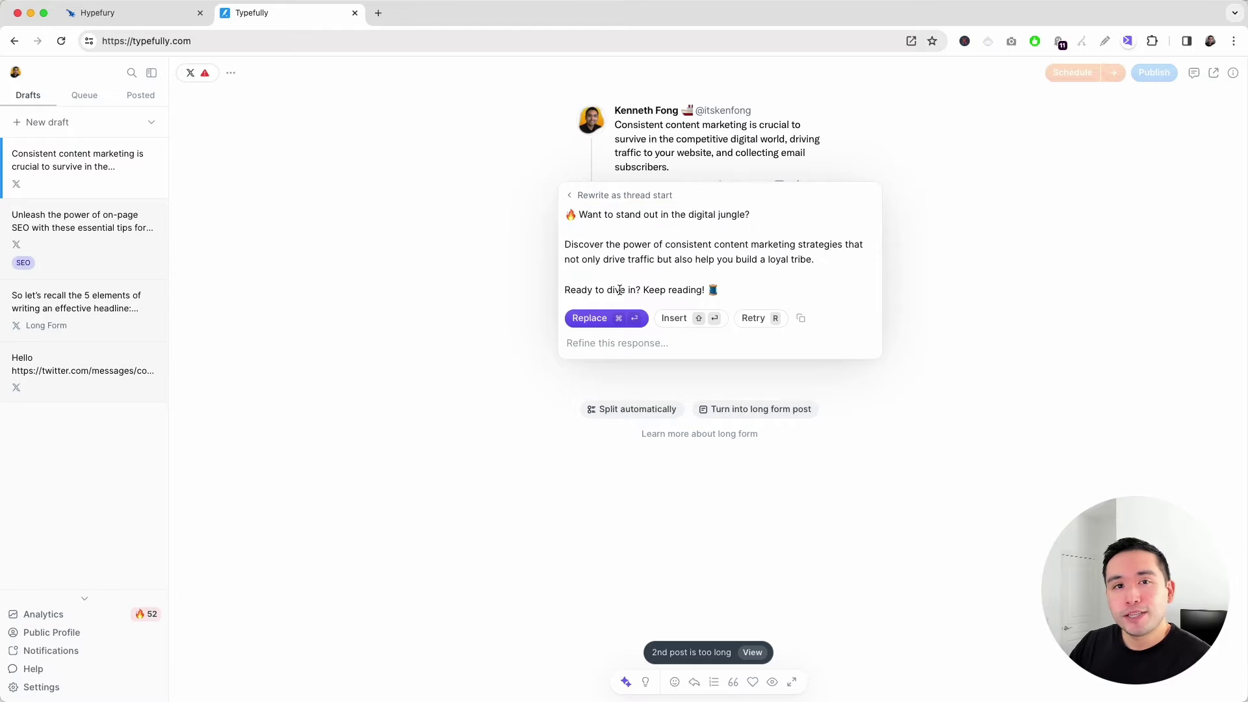
{"action": "left_click_drag", "start_coordinate": [575, 291], "coordinate": [725, 293]}
{"action": "double_click", "coordinate": [713, 289]}
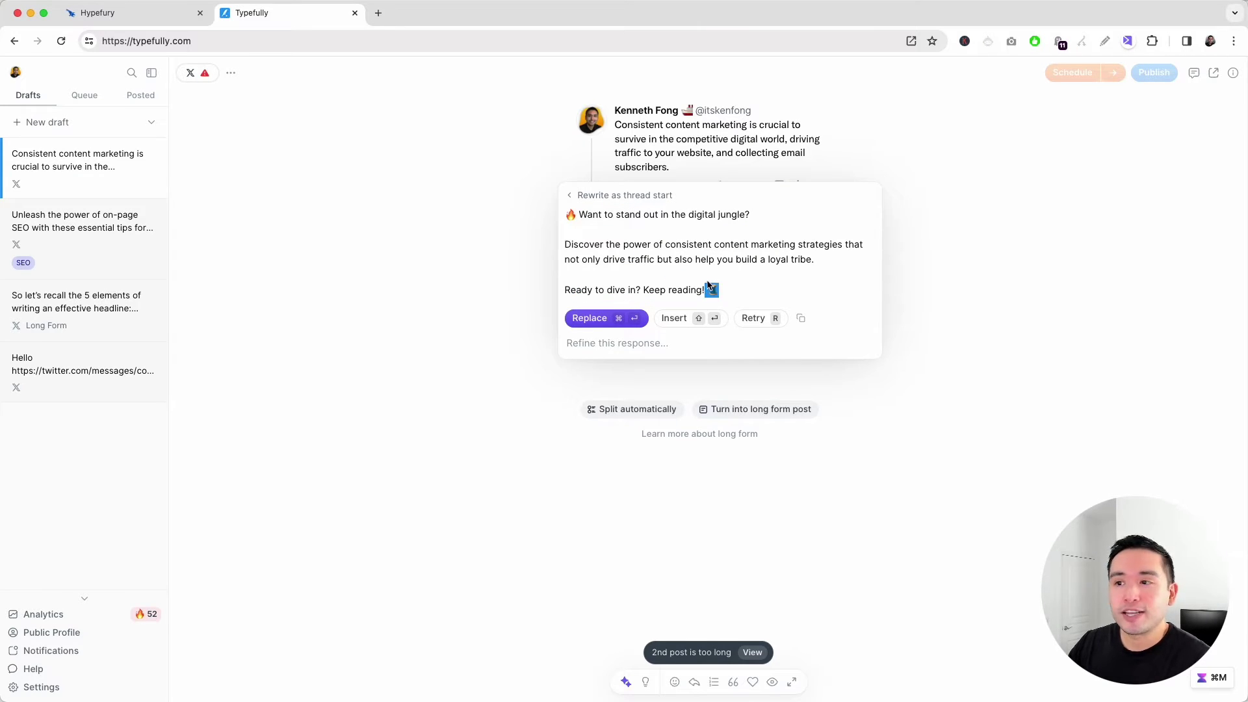
{"action": "left_click", "coordinate": [690, 273]}
{"action": "left_click", "coordinate": [593, 318]}
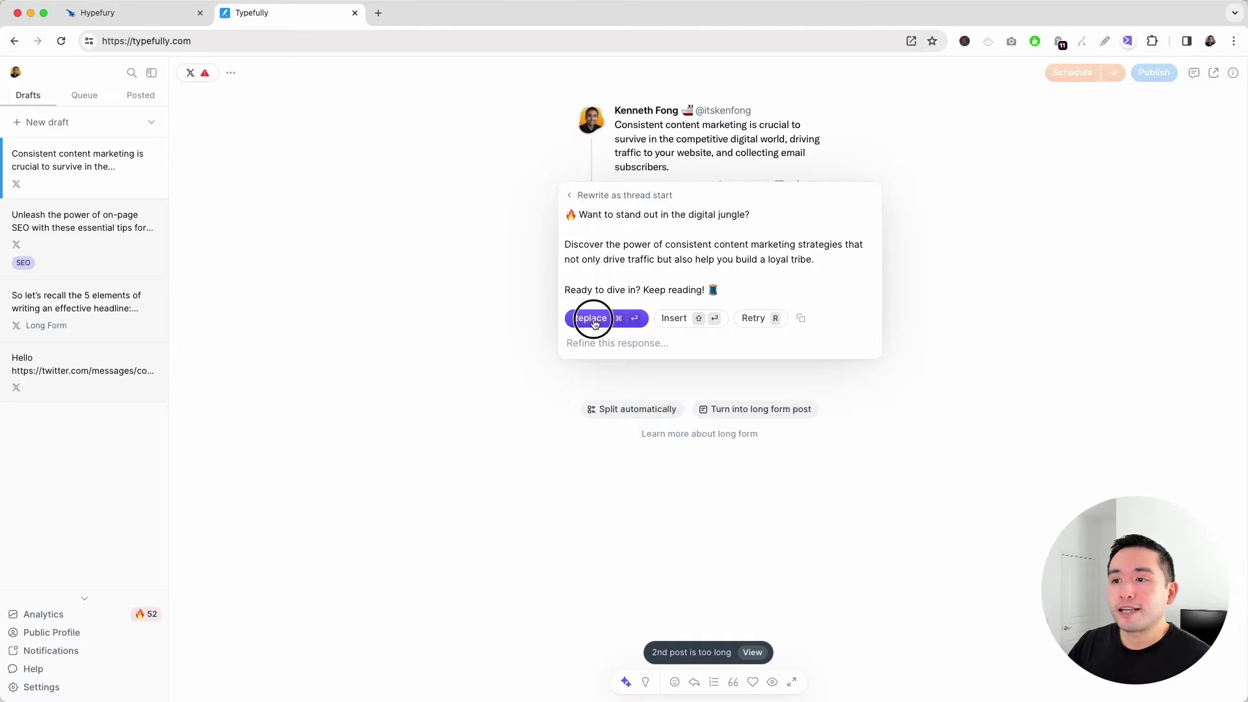
Review the rewritten first post and examine its additional post options.
{"action": "left_click_drag", "start_coordinate": [630, 126], "coordinate": [777, 206]}
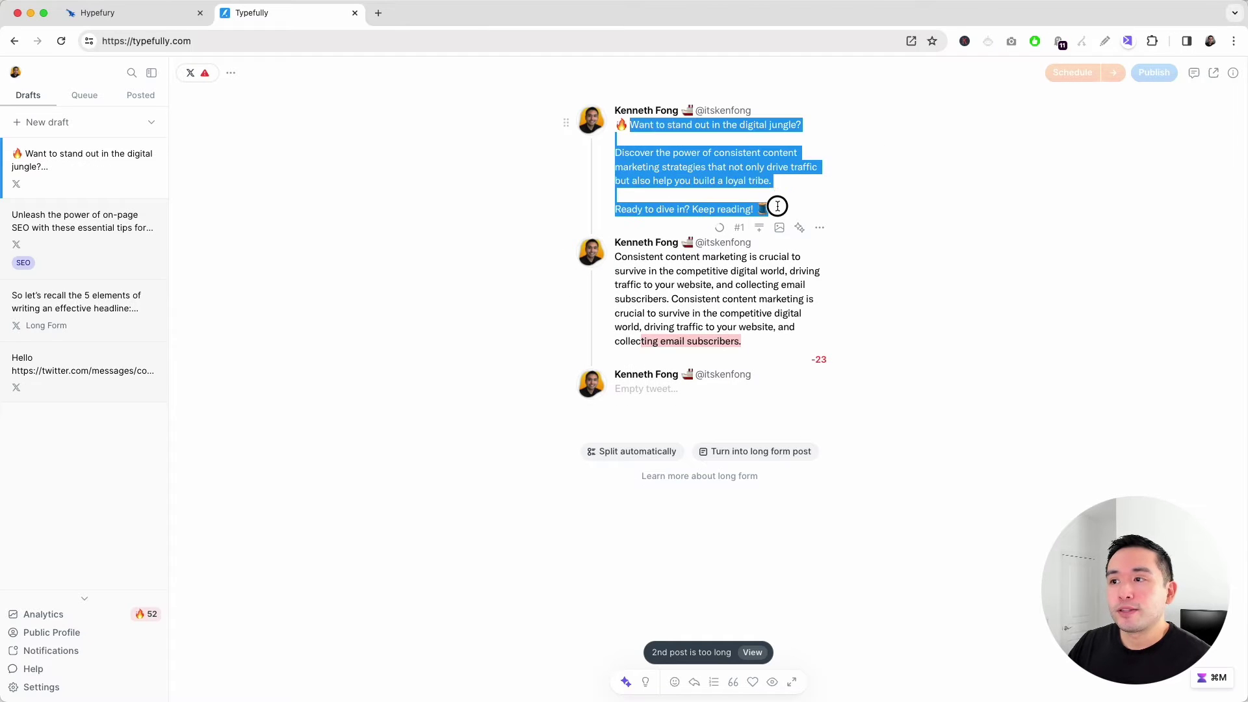
{"action": "left_click", "coordinate": [781, 205]}
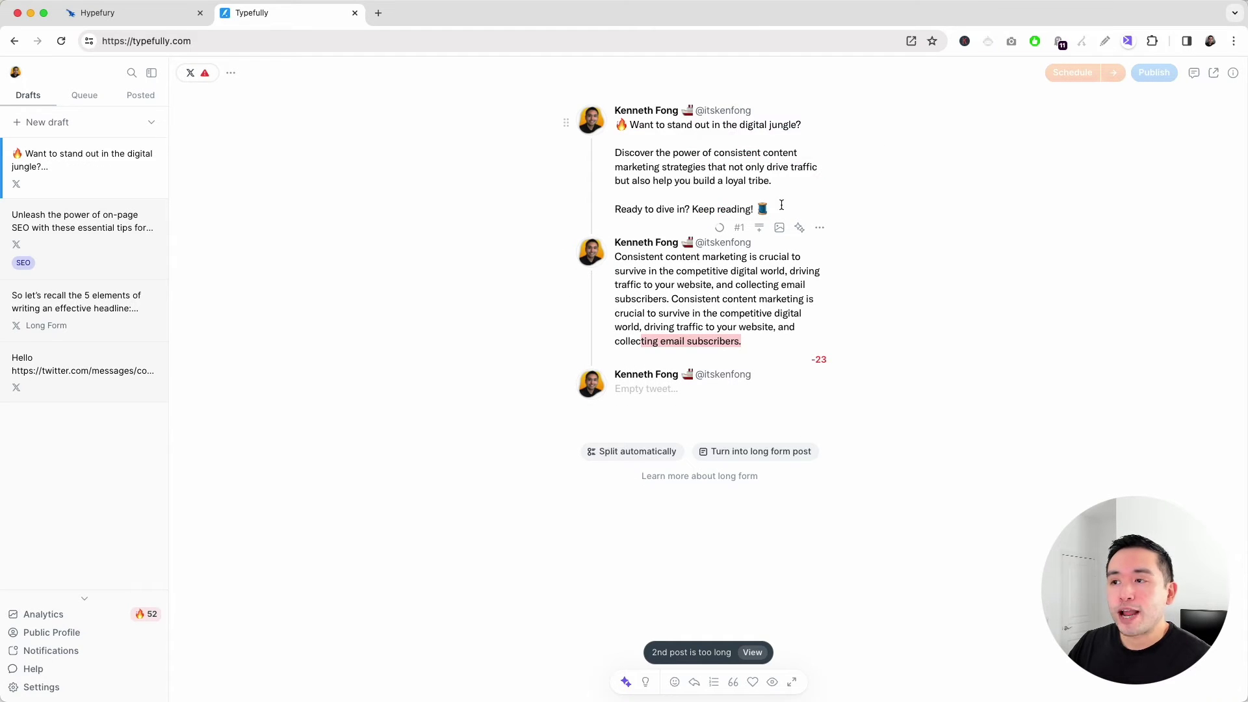
{"action": "left_click", "coordinate": [820, 227]}
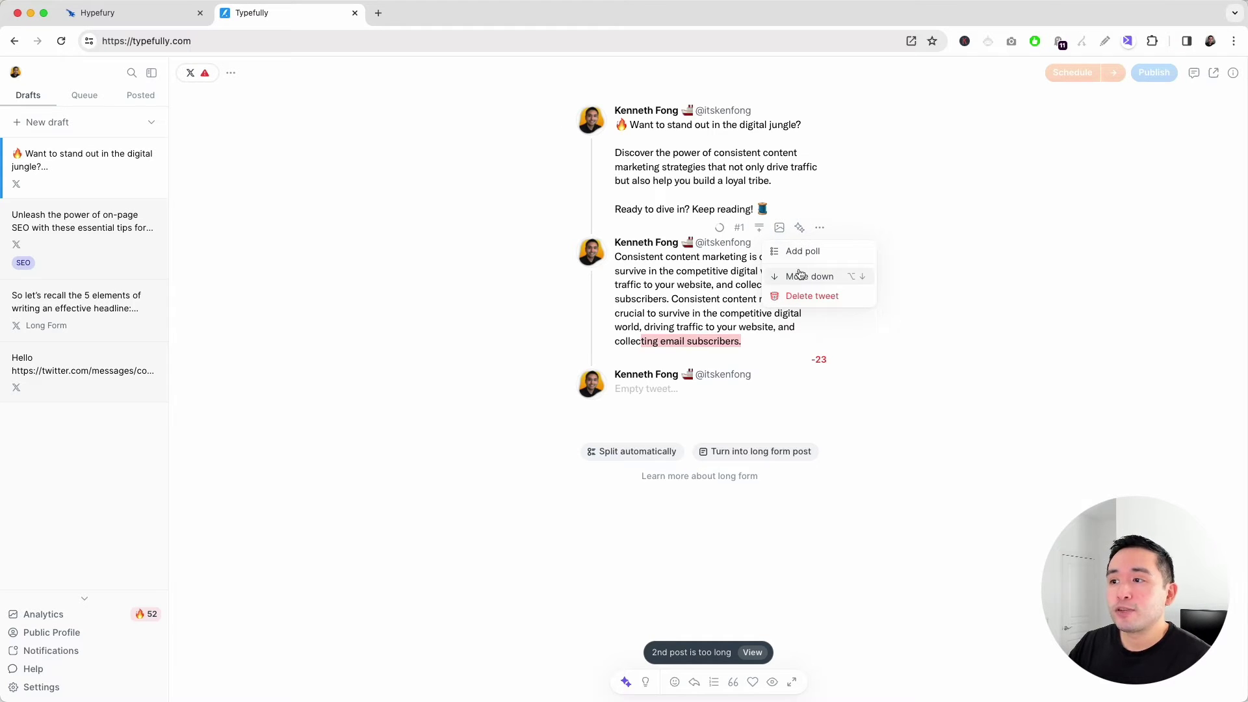
{"action": "left_click", "coordinate": [739, 177]}
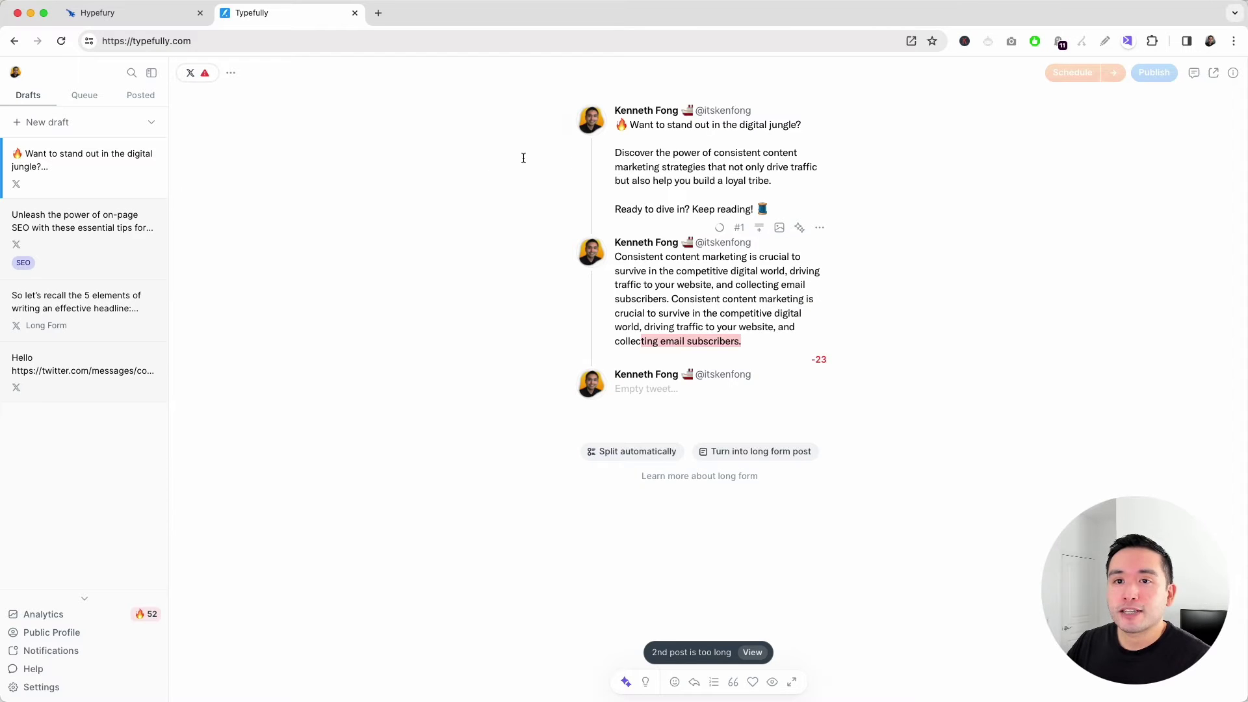
Open the "Unleash the power of on-page SEO" draft, look through its posts, and view the attached image enlarged.
{"action": "left_click", "coordinate": [80, 229]}
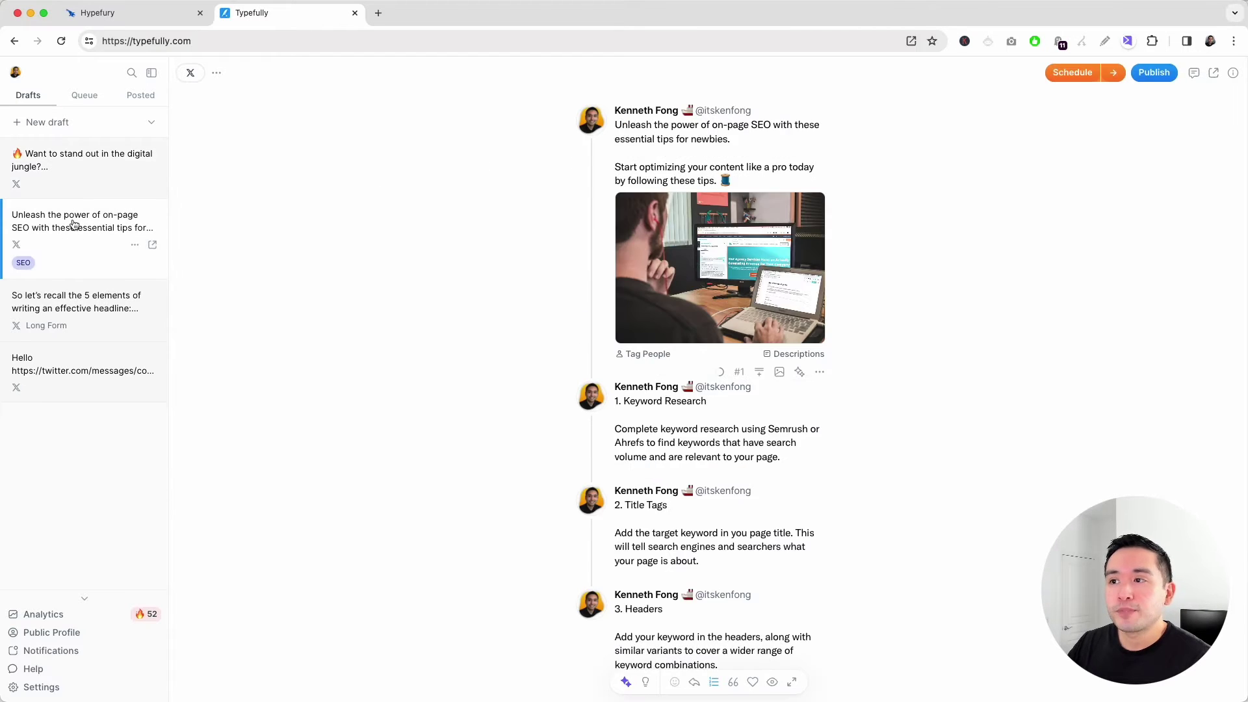
{"action": "scroll", "coordinate": [650, 152], "scroll_direction": "down", "scroll_amount": 4}
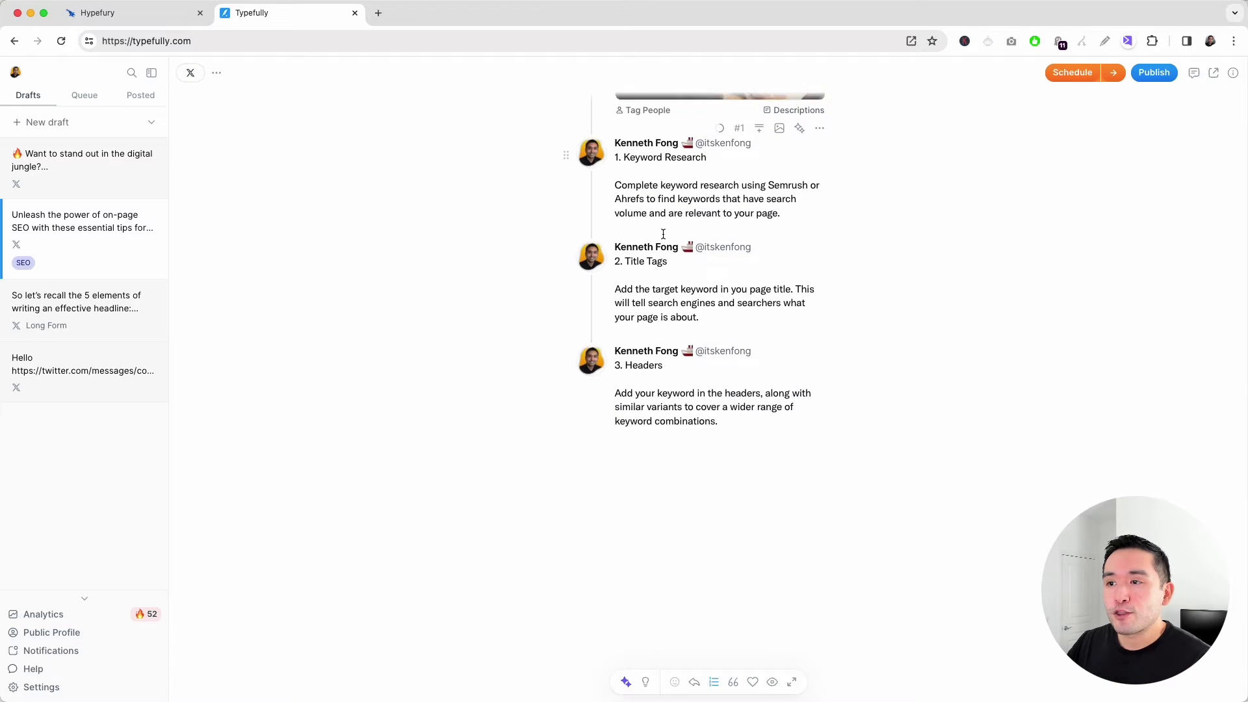
{"action": "scroll", "coordinate": [778, 216], "scroll_direction": "up", "scroll_amount": 4}
{"action": "mouse_move", "coordinate": [779, 217]}
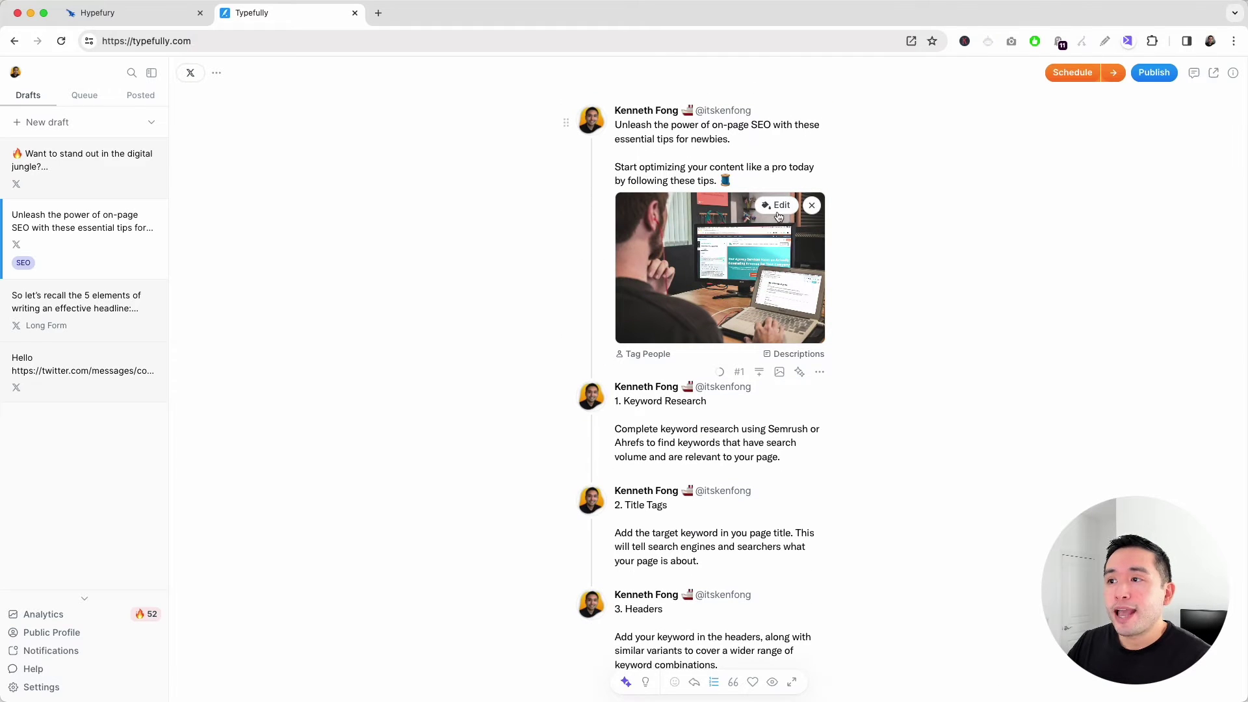
{"action": "left_click", "coordinate": [705, 241]}
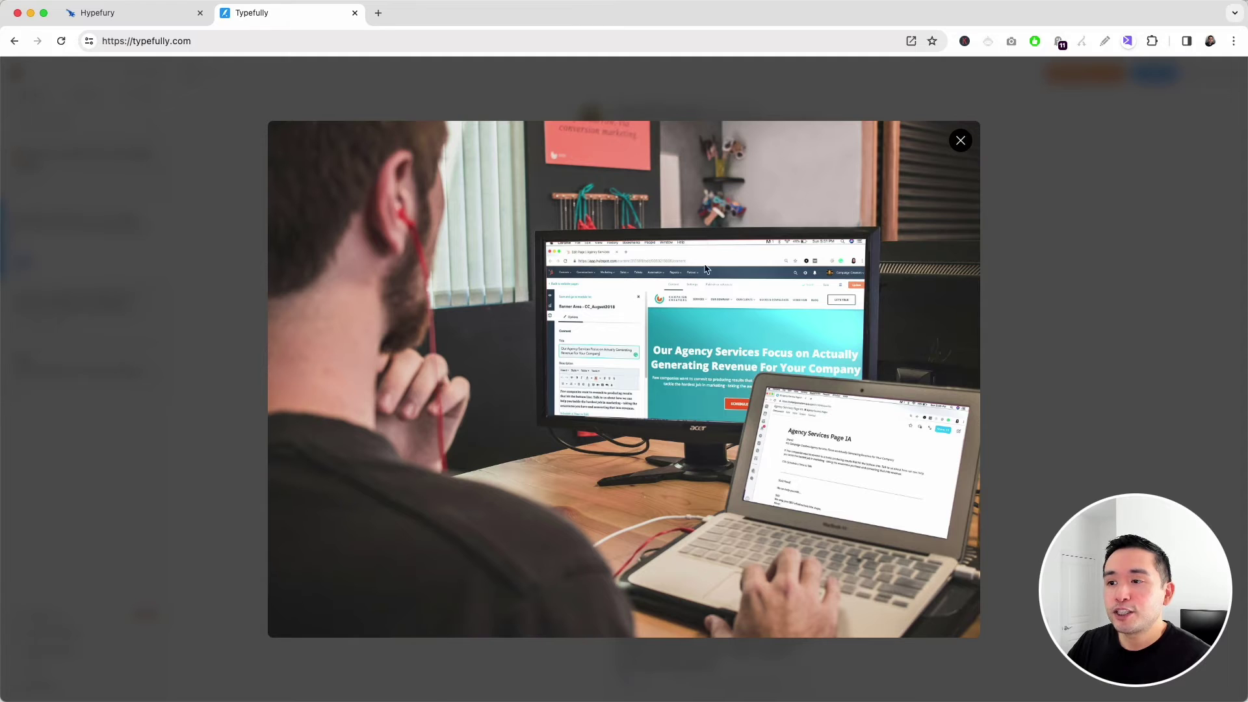
{"action": "left_click", "coordinate": [961, 142]}
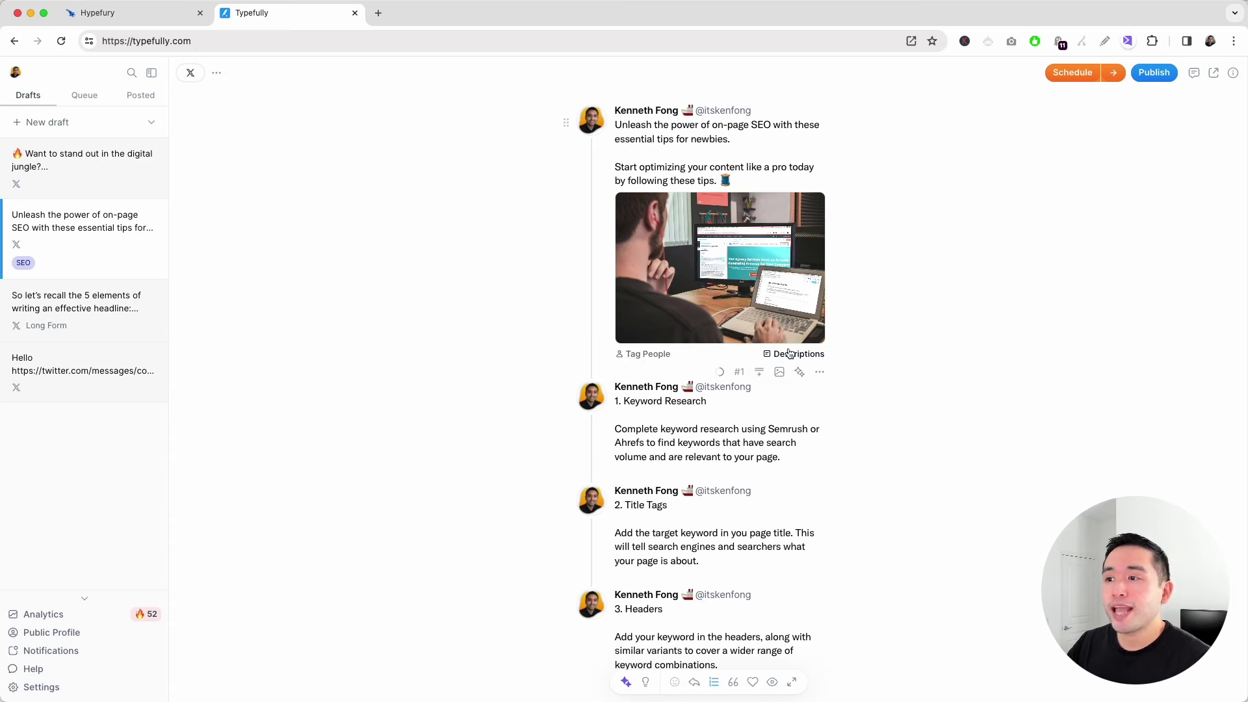
Try the High-Fidelity display mode on the on-page SEO thread and set the display mode to Minimal.
{"action": "left_click", "coordinate": [772, 685]}
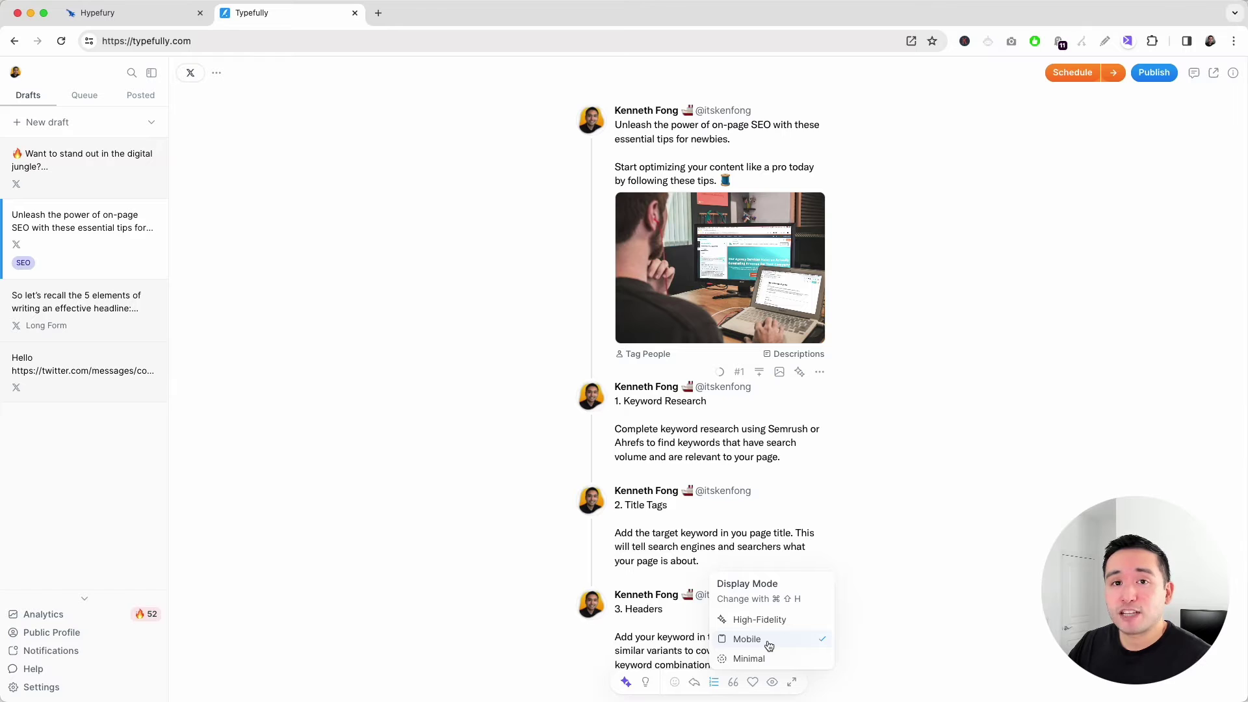
{"action": "mouse_move", "coordinate": [677, 226]}
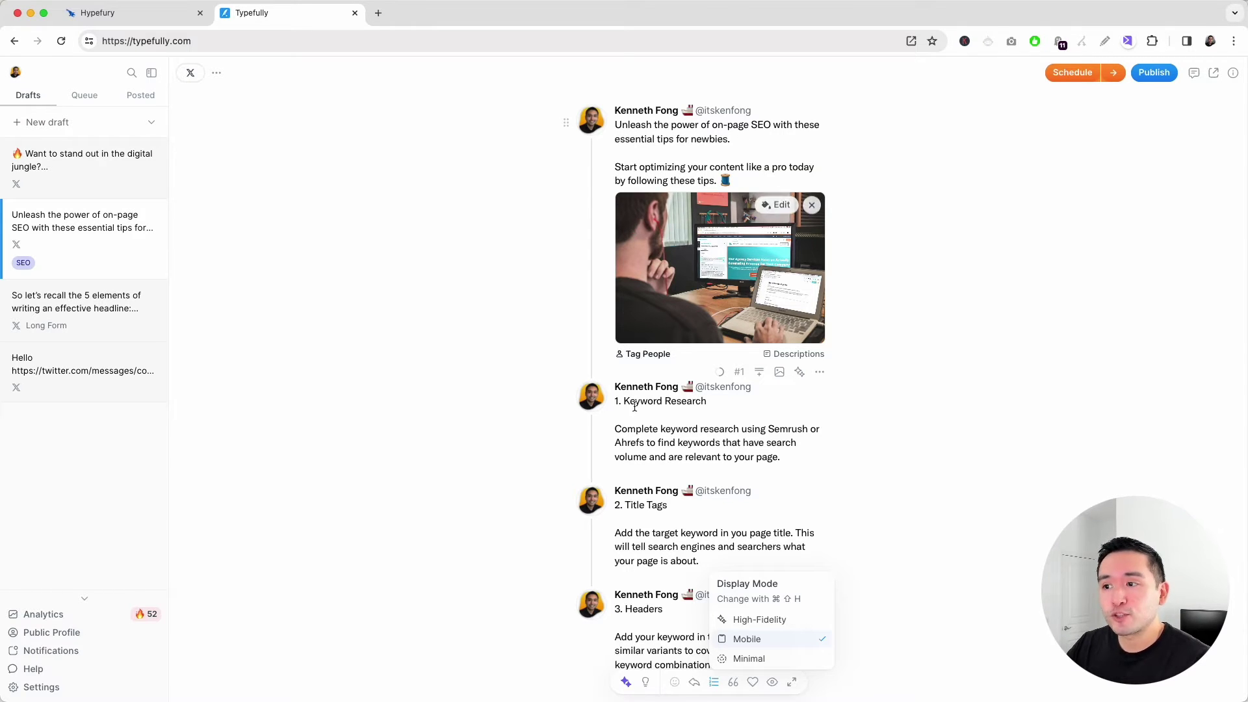
{"action": "left_click", "coordinate": [783, 622]}
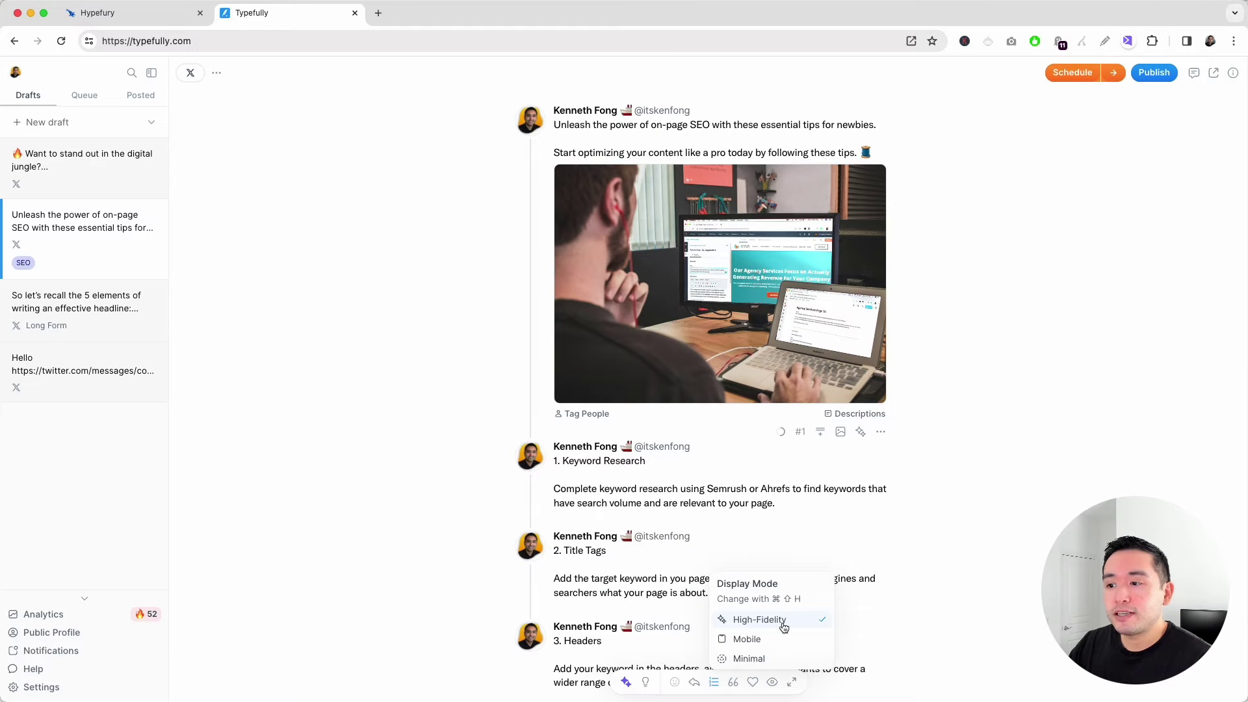
{"action": "left_click", "coordinate": [776, 661]}
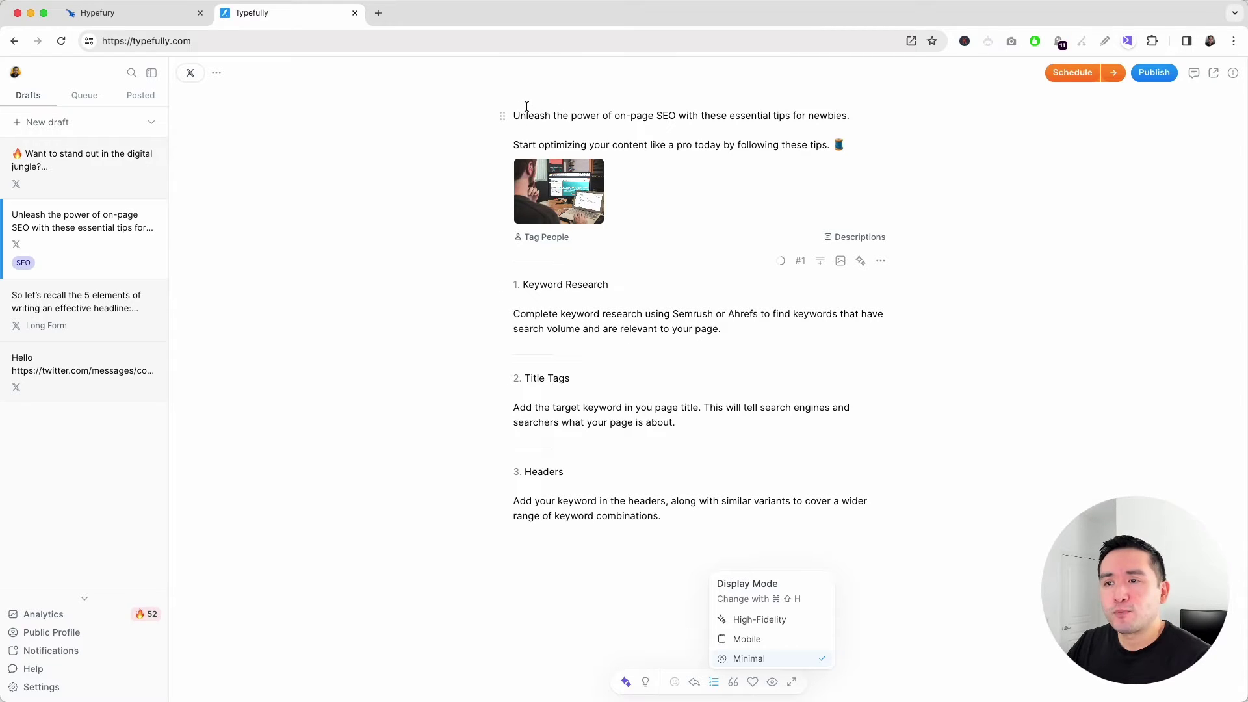
Set the display mode of the on-page SEO thread to Mobile and return to the thread.
{"action": "left_click", "coordinate": [772, 644]}
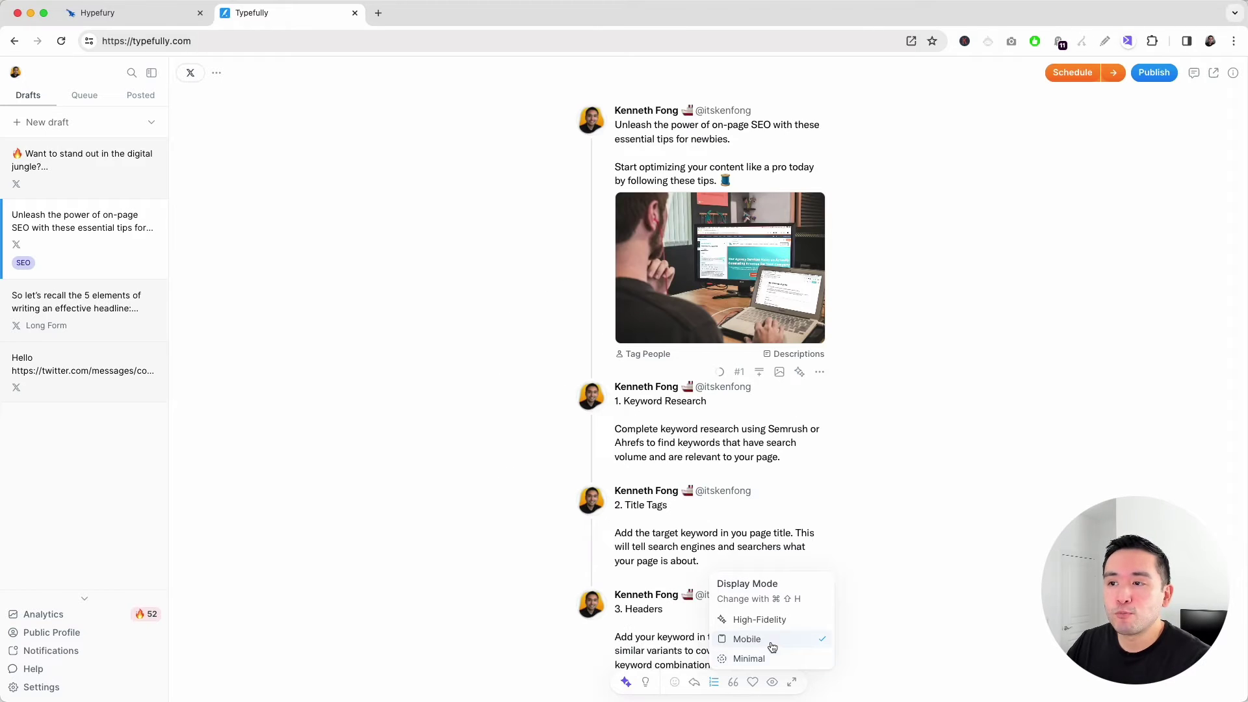
{"action": "left_click", "coordinate": [680, 430]}
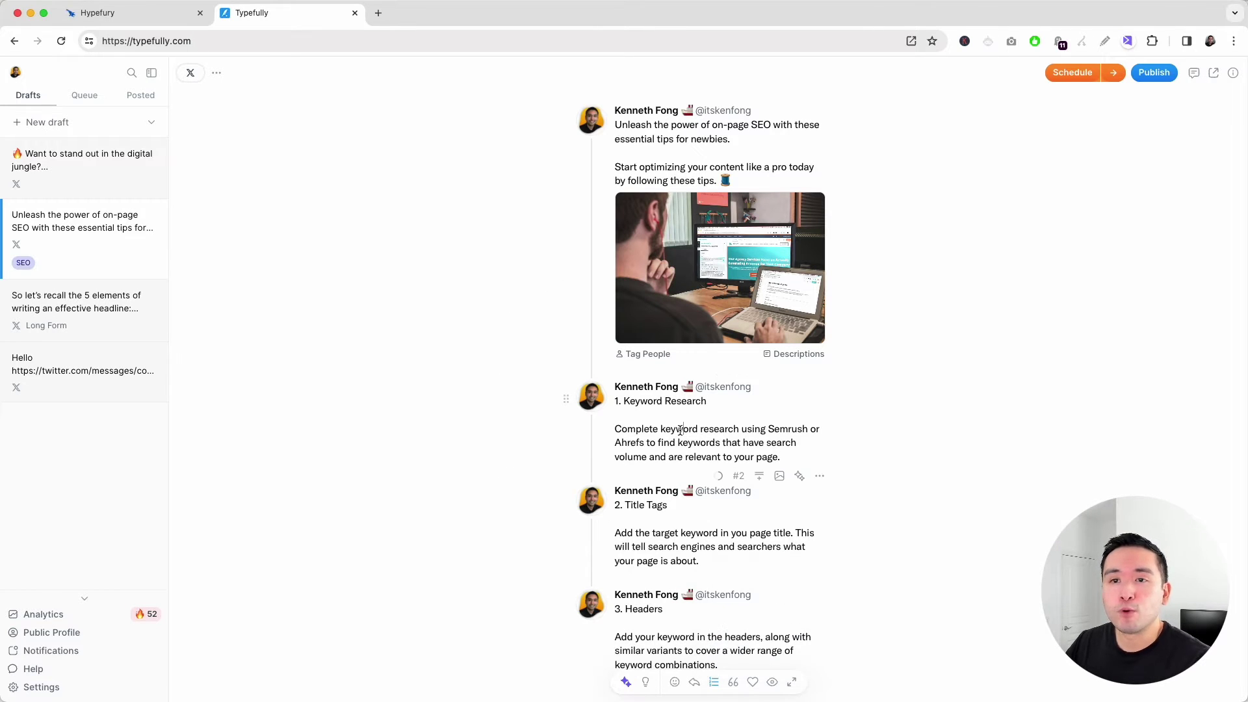
Open the publishing options for the on-page SEO thread and review its auto-retweet settings without scheduling one.
{"action": "left_click", "coordinate": [1145, 74]}
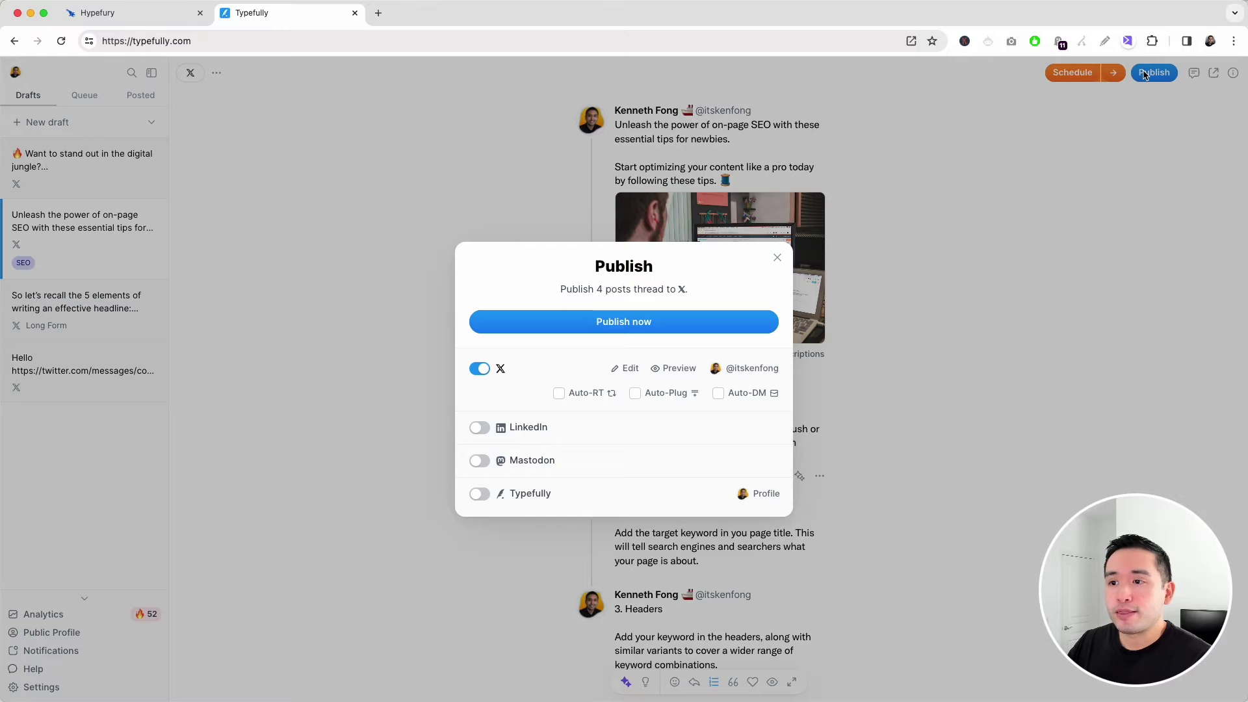
{"action": "left_click", "coordinate": [559, 394]}
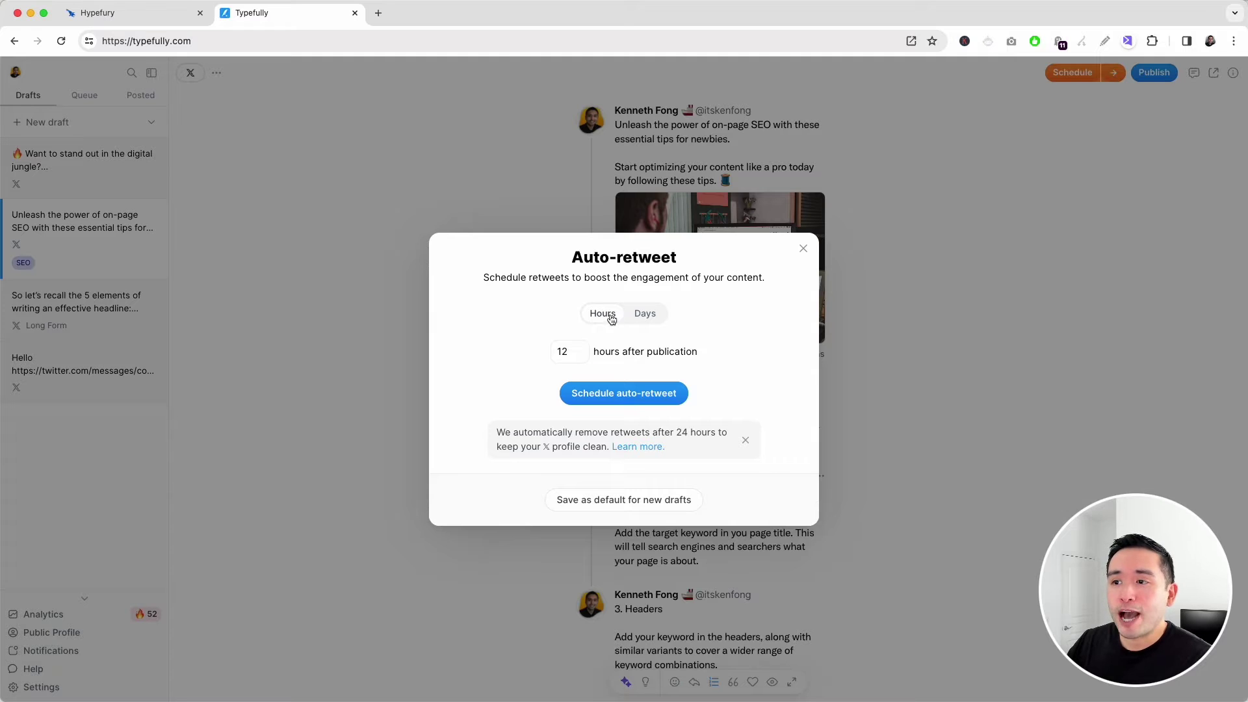
{"action": "left_click", "coordinate": [803, 248]}
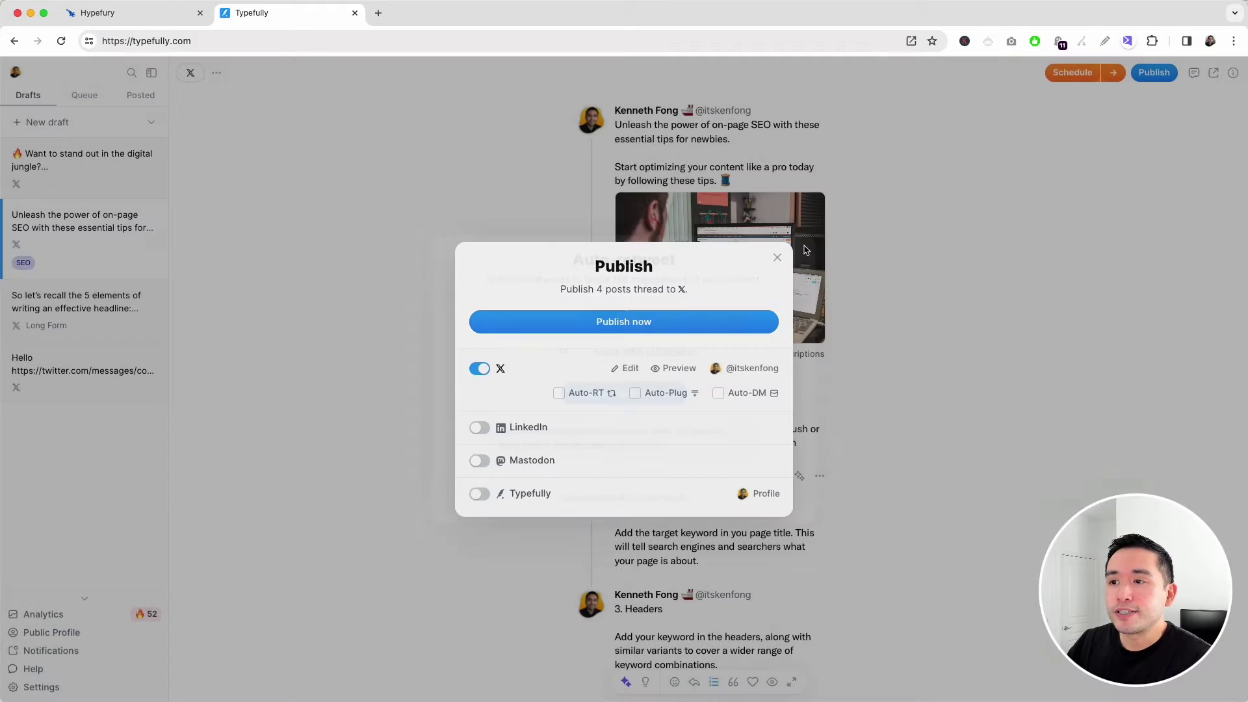
Review the auto-plug settings, comparing the Likes and Retweets triggers, and leave without enabling the plug.
{"action": "left_click", "coordinate": [635, 393]}
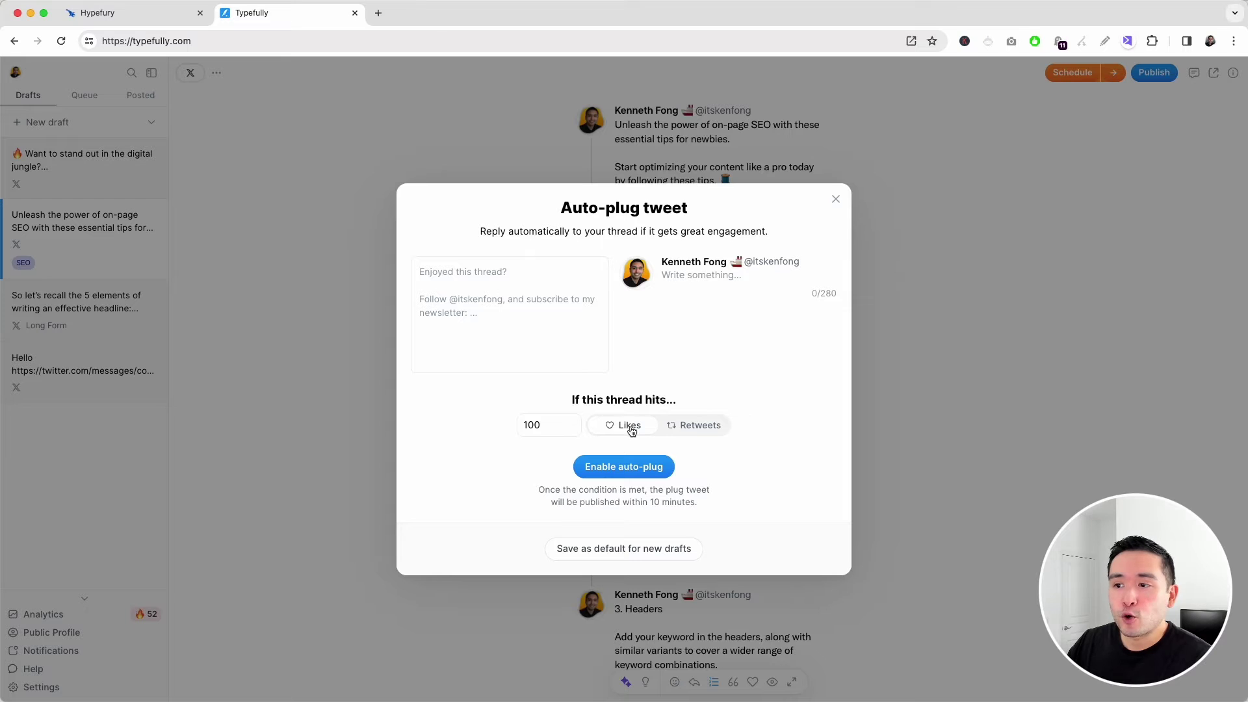
{"action": "left_click", "coordinate": [688, 433]}
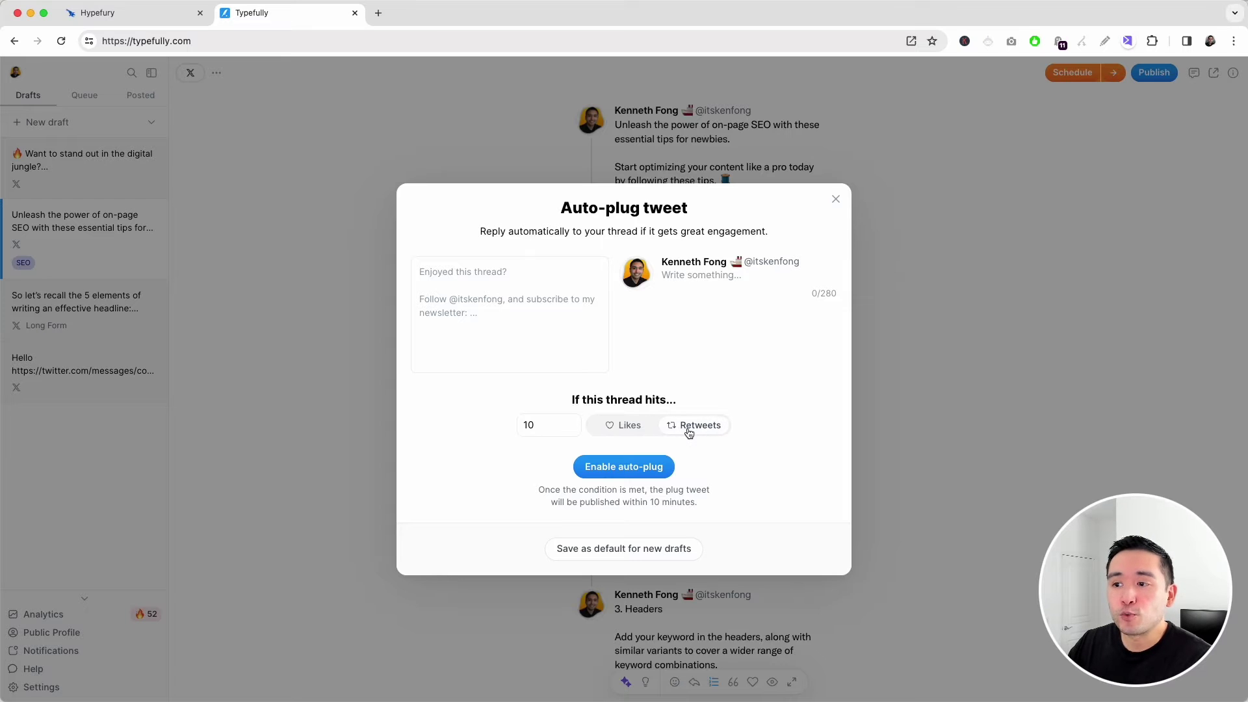
{"action": "left_click", "coordinate": [626, 425]}
{"action": "left_click", "coordinate": [836, 203]}
Review the automatic DM conditions and the direct message field, and leave without enabling Auto-DM.
{"action": "left_click", "coordinate": [720, 394]}
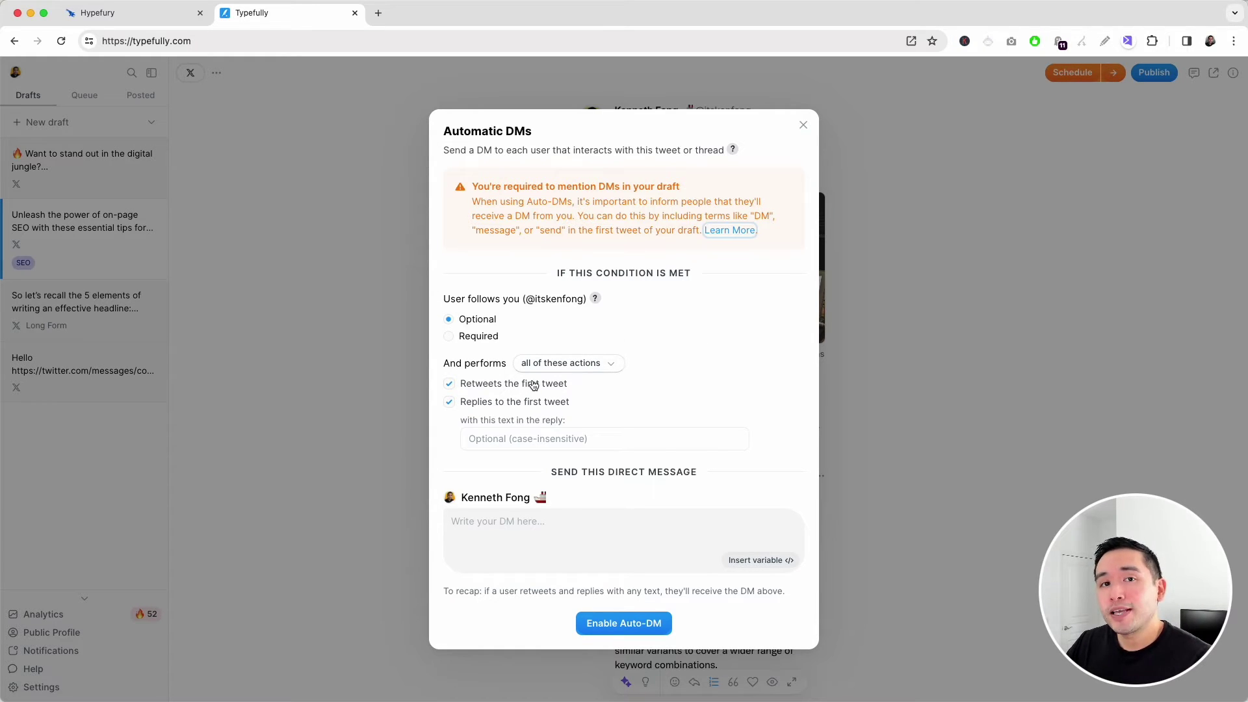
{"action": "left_click", "coordinate": [466, 527]}
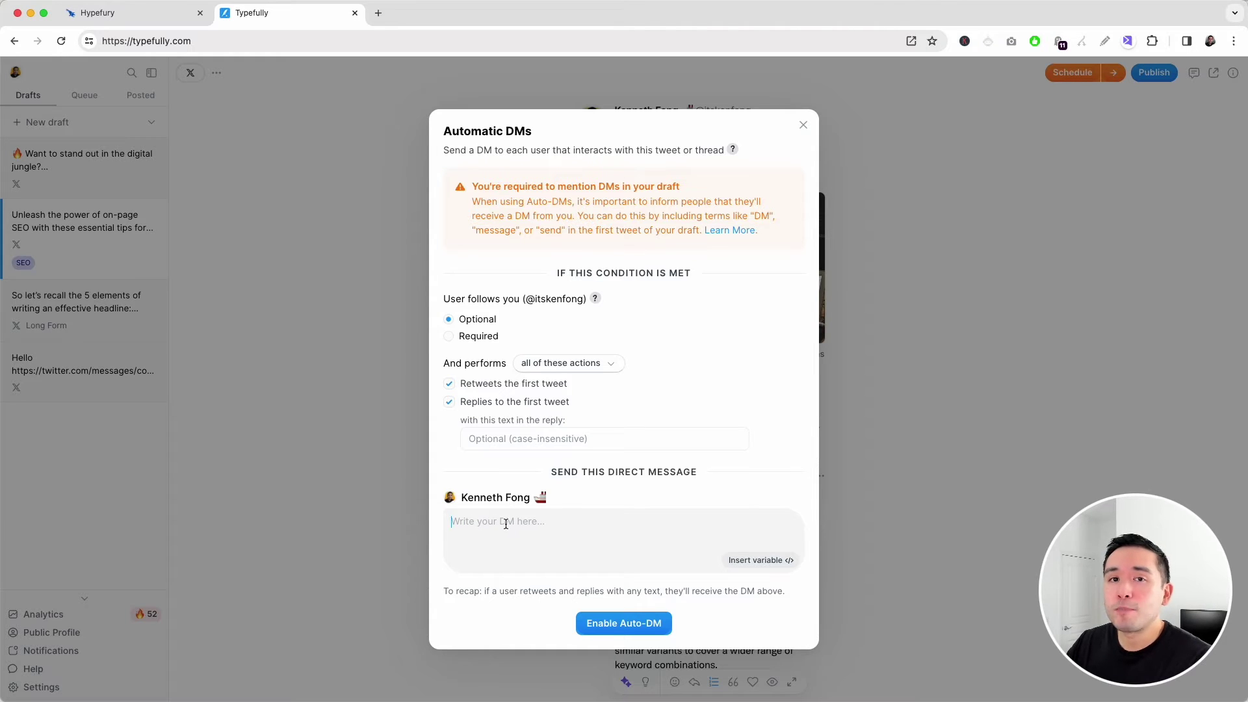
{"action": "left_click", "coordinate": [804, 125]}
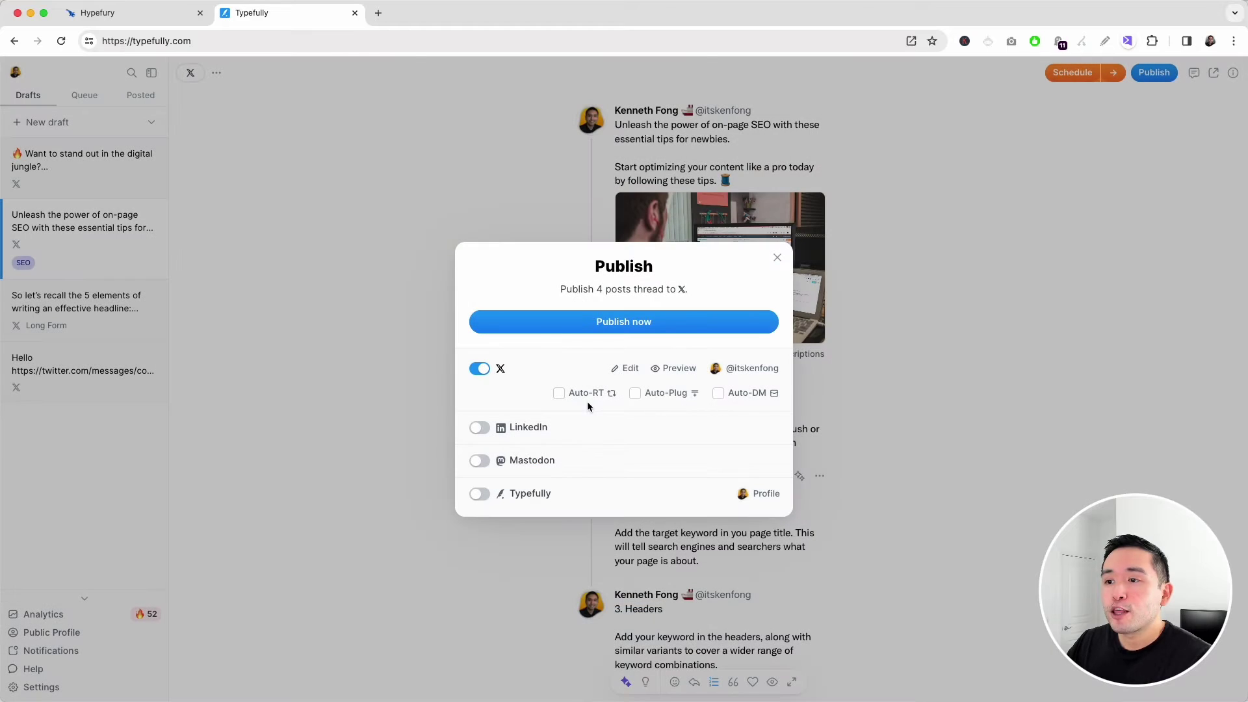
Switch to Hypefury and start a new Auto-DM campaign.
{"action": "left_click", "coordinate": [154, 13]}
{"action": "left_click", "coordinate": [209, 409]}
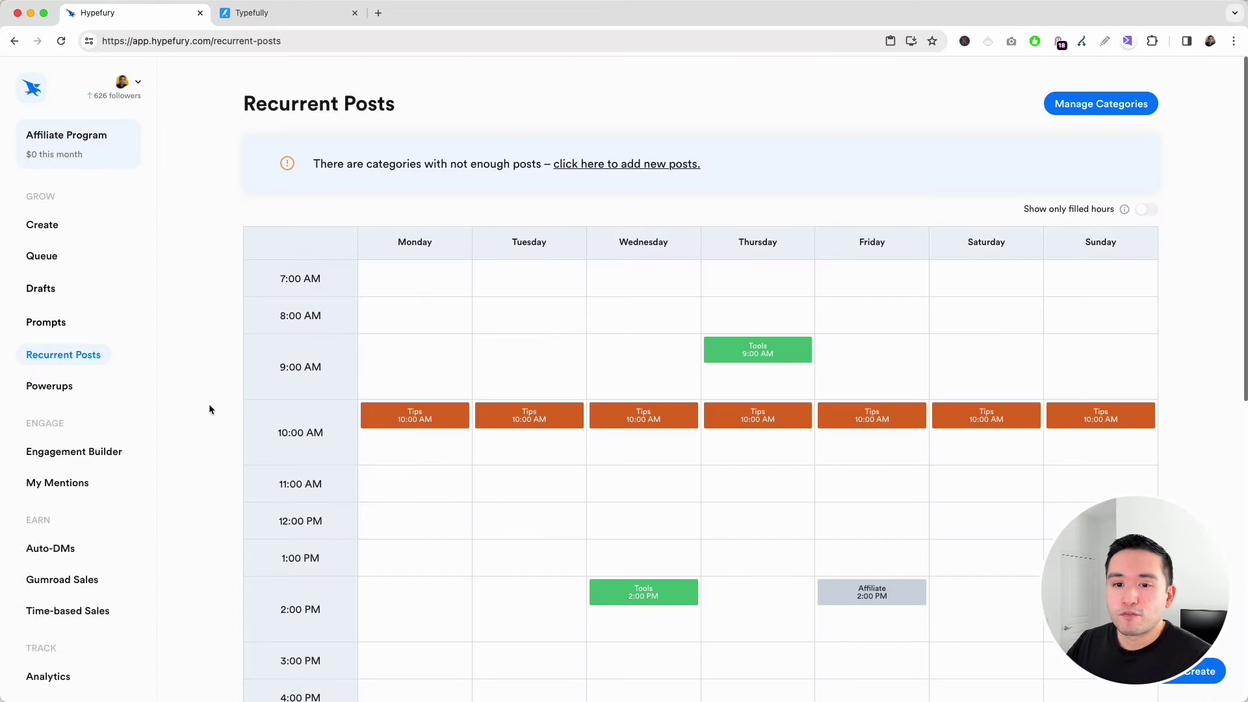
{"action": "left_click", "coordinate": [53, 549]}
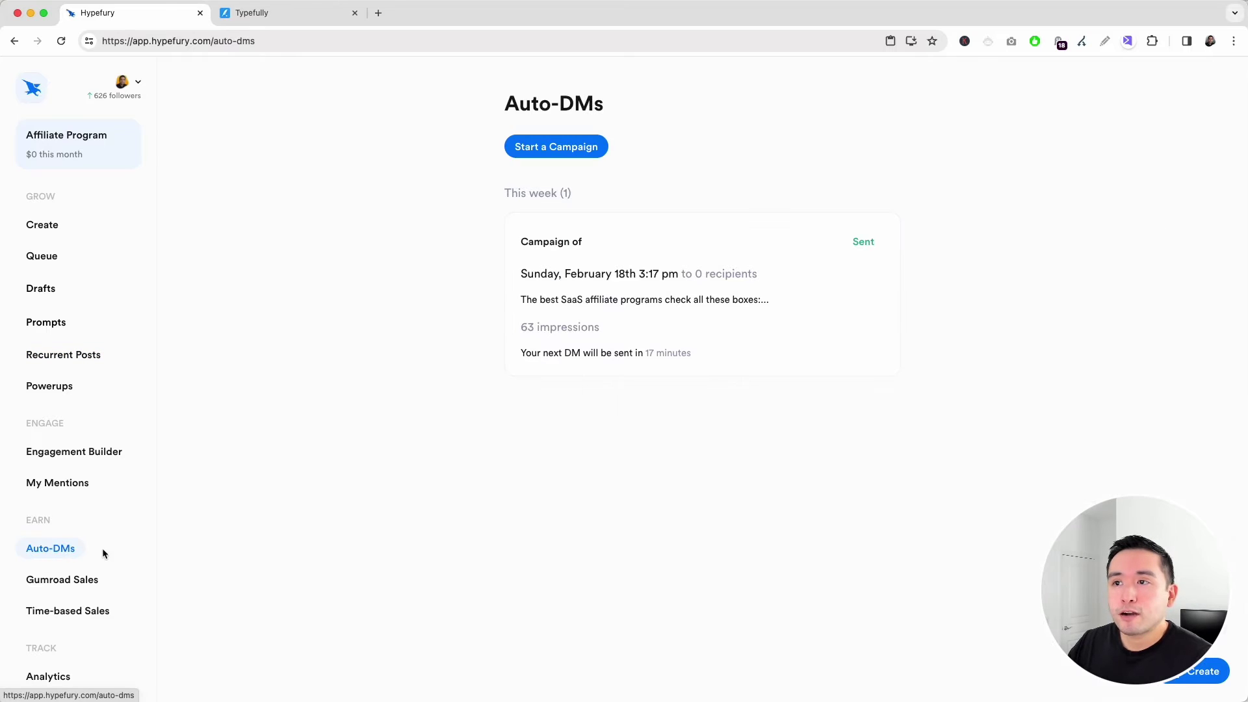
{"action": "left_click", "coordinate": [527, 149]}
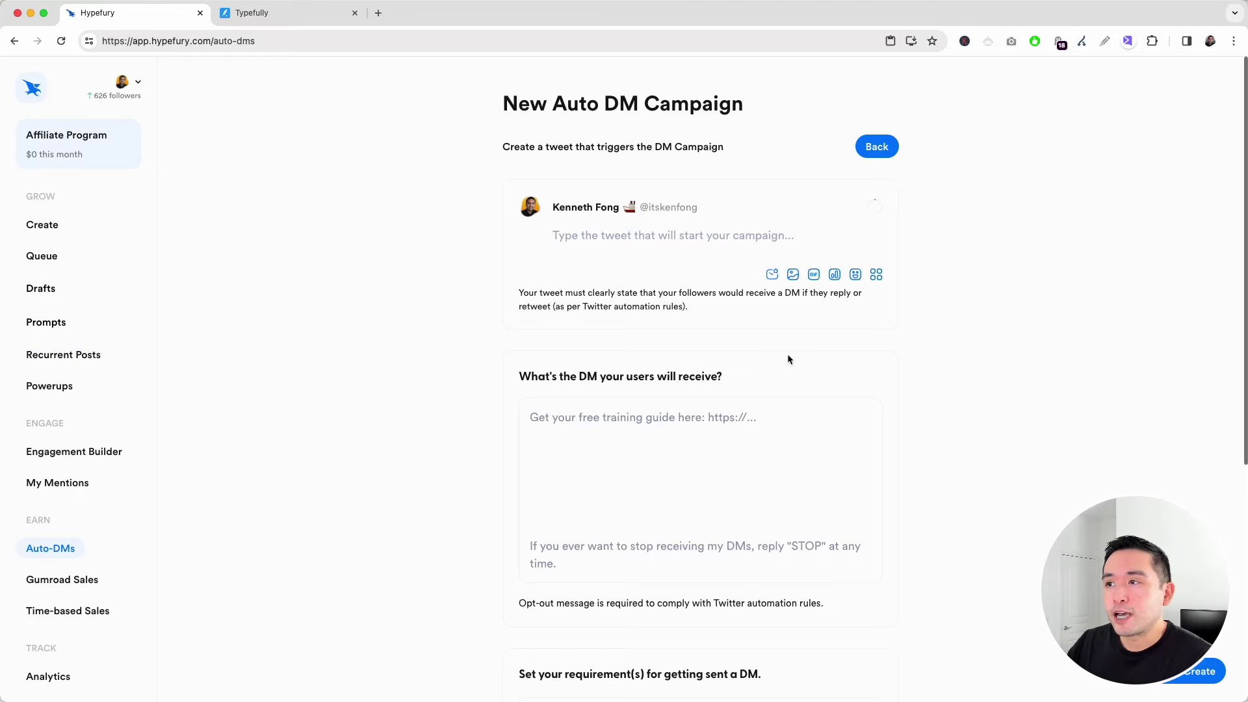
Examine the new campaign form's fields for the triggering tweet and the DM that users will receive.
{"action": "scroll", "coordinate": [683, 490], "scroll_direction": "down", "scroll_amount": 5}
{"action": "scroll", "coordinate": [685, 494], "scroll_direction": "up", "scroll_amount": 4}
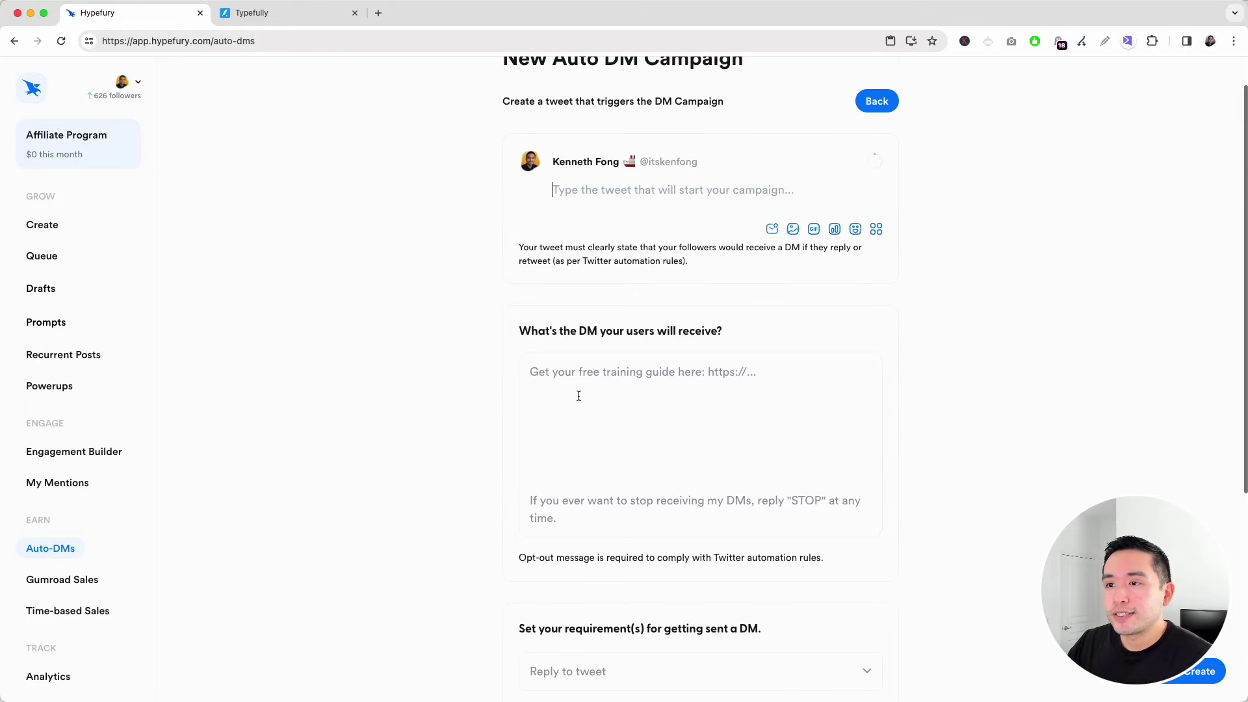
{"action": "scroll", "coordinate": [572, 358], "scroll_direction": "down", "scroll_amount": 1}
{"action": "left_click_drag", "start_coordinate": [551, 304], "coordinate": [676, 321]}
{"action": "scroll", "coordinate": [676, 322], "scroll_direction": "down", "scroll_amount": 1}
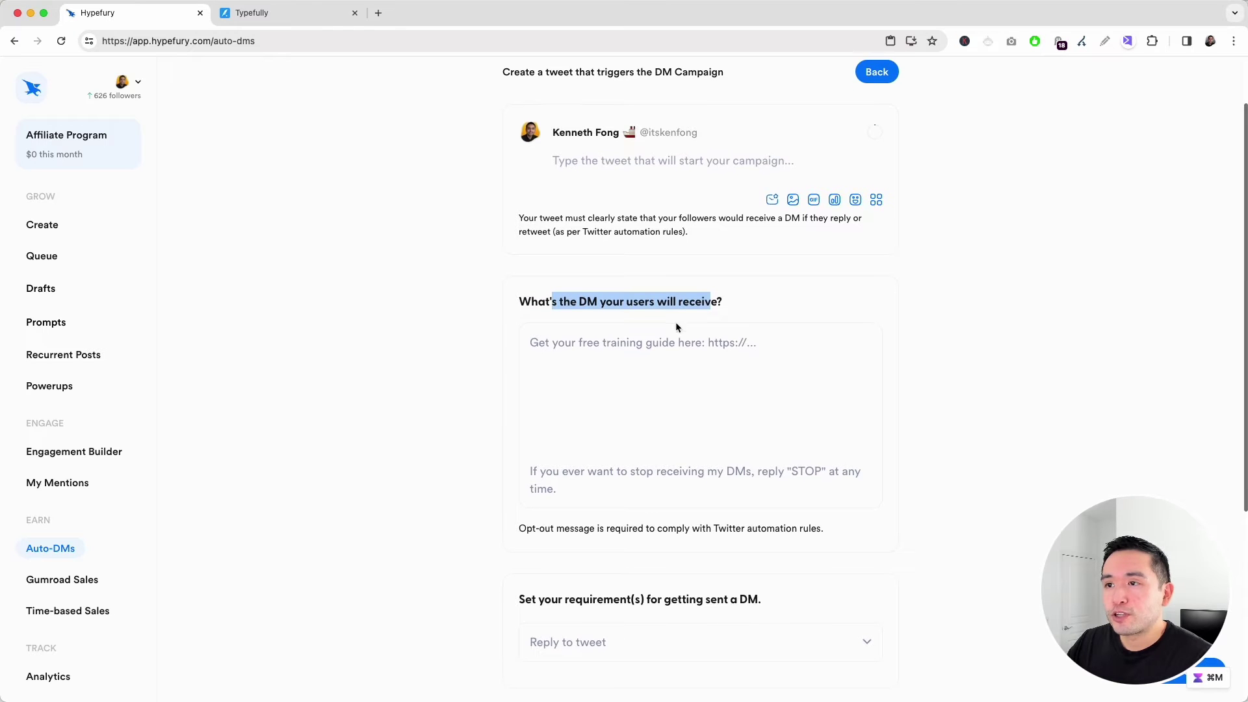
{"action": "left_click", "coordinate": [615, 184]}
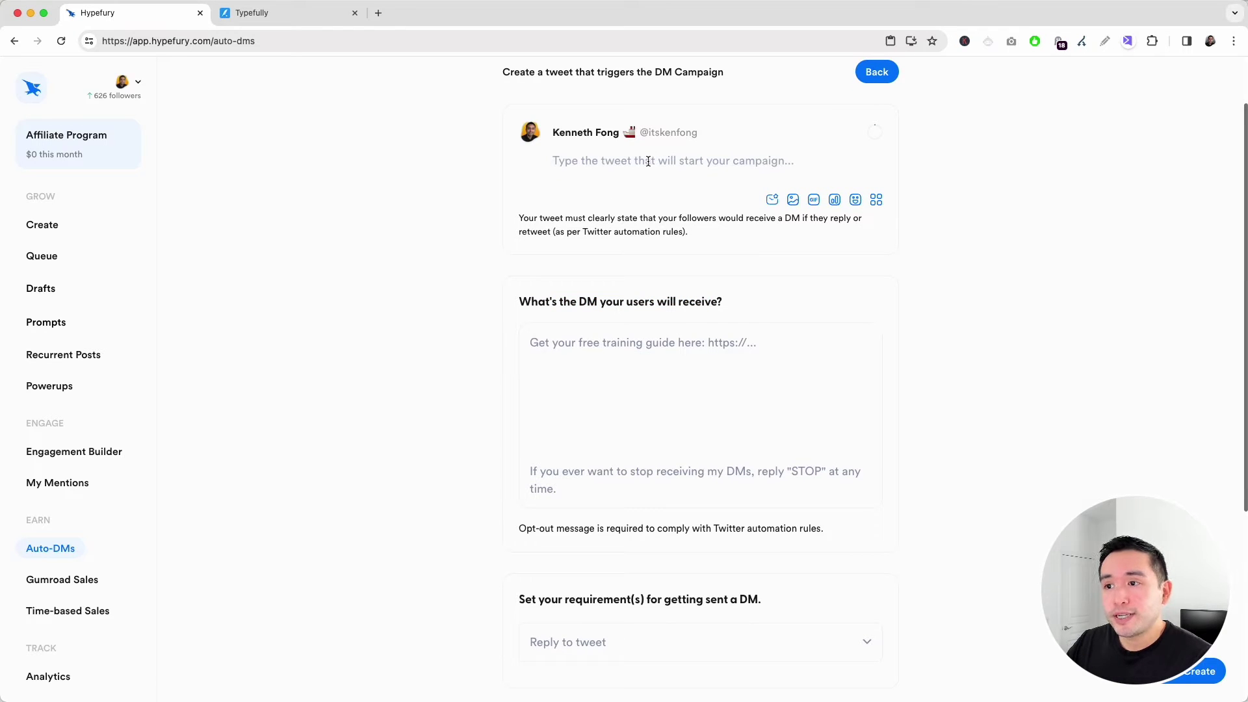
Examine the requirement options for getting sent a DM, the optional reply text and the campaign's scheduling section.
{"action": "scroll", "coordinate": [699, 292], "scroll_direction": "down", "scroll_amount": 2}
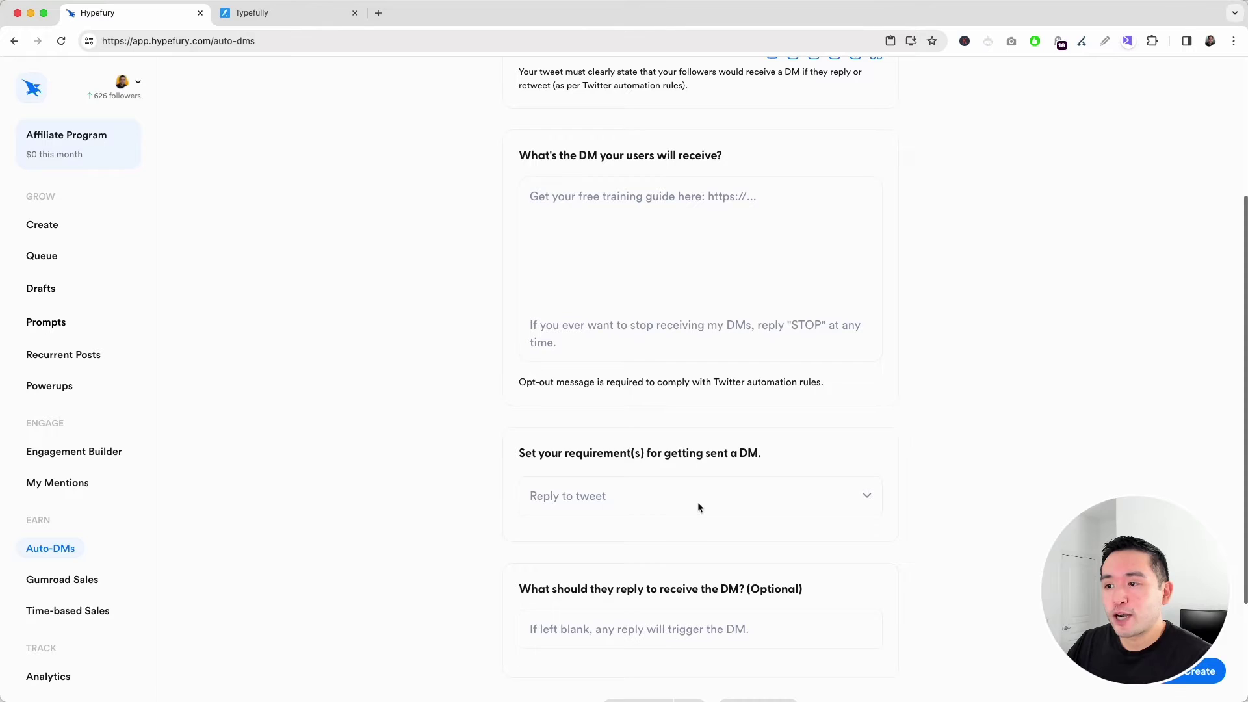
{"action": "left_click", "coordinate": [698, 507]}
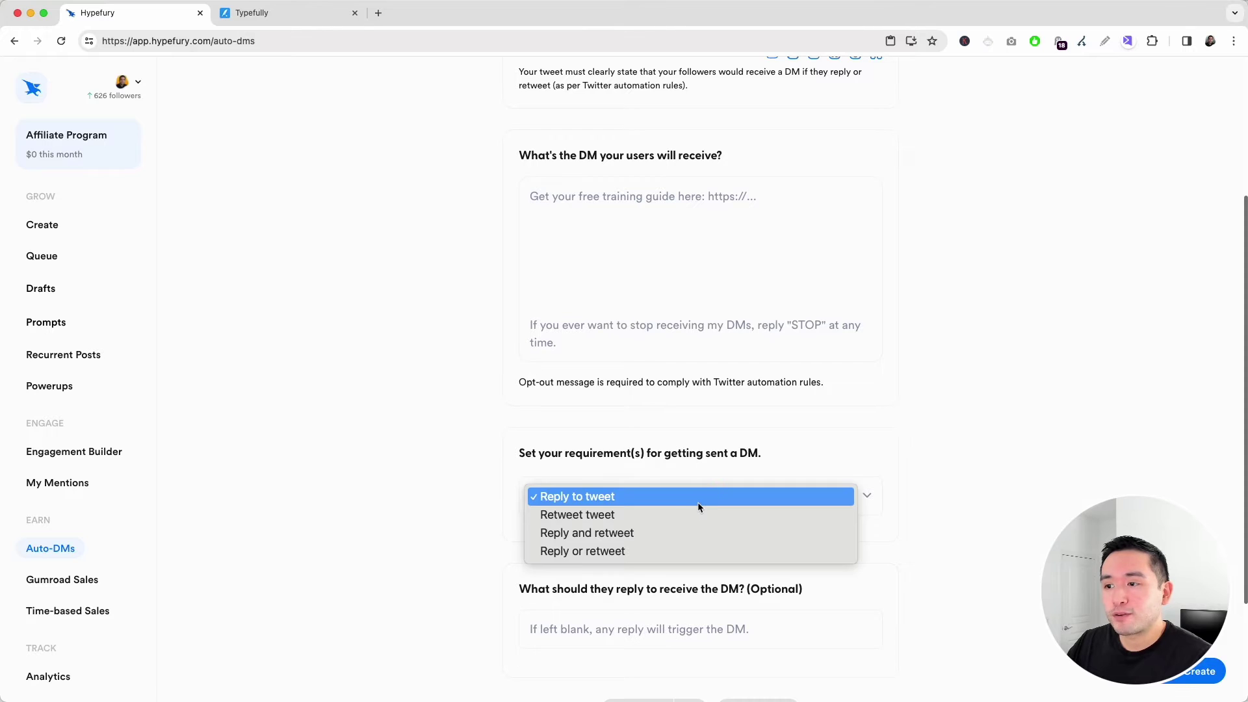
{"action": "left_click", "coordinate": [676, 427]}
{"action": "scroll", "coordinate": [674, 425], "scroll_direction": "down", "scroll_amount": 2}
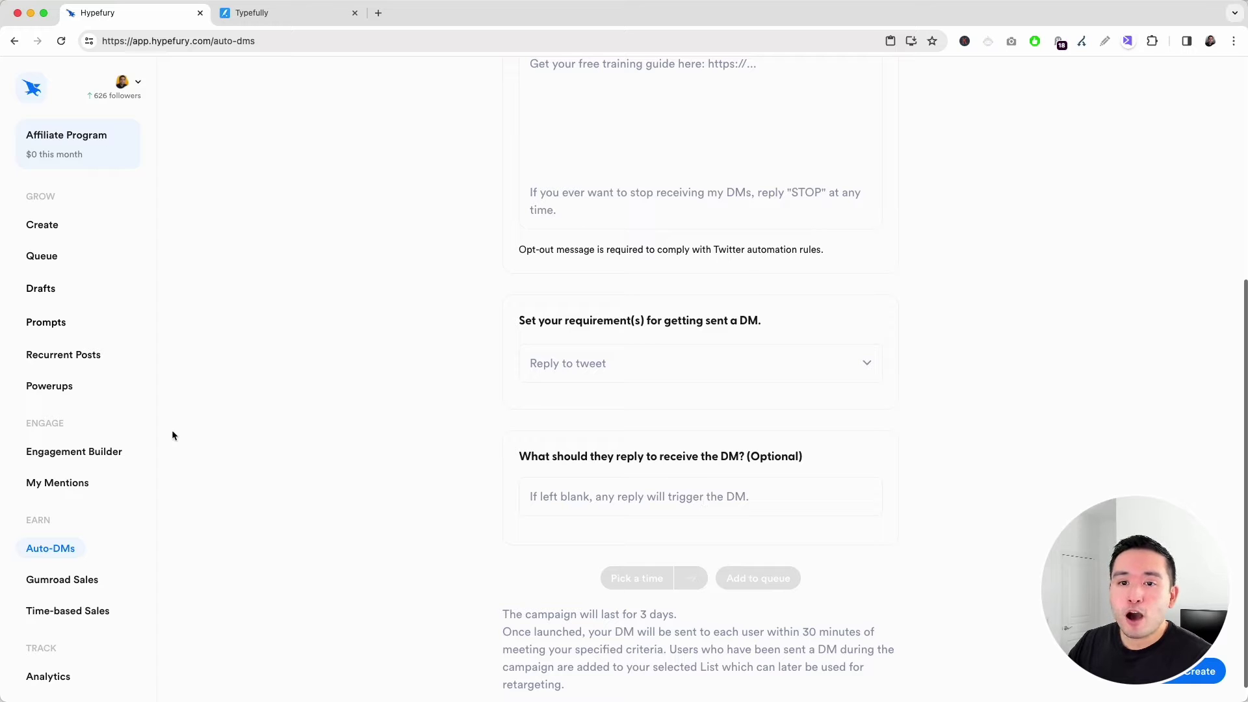
Try the Tweet Booster powerup and review its retweet delay and Likes or Retweets threshold options without saving changes.
{"action": "left_click", "coordinate": [55, 389]}
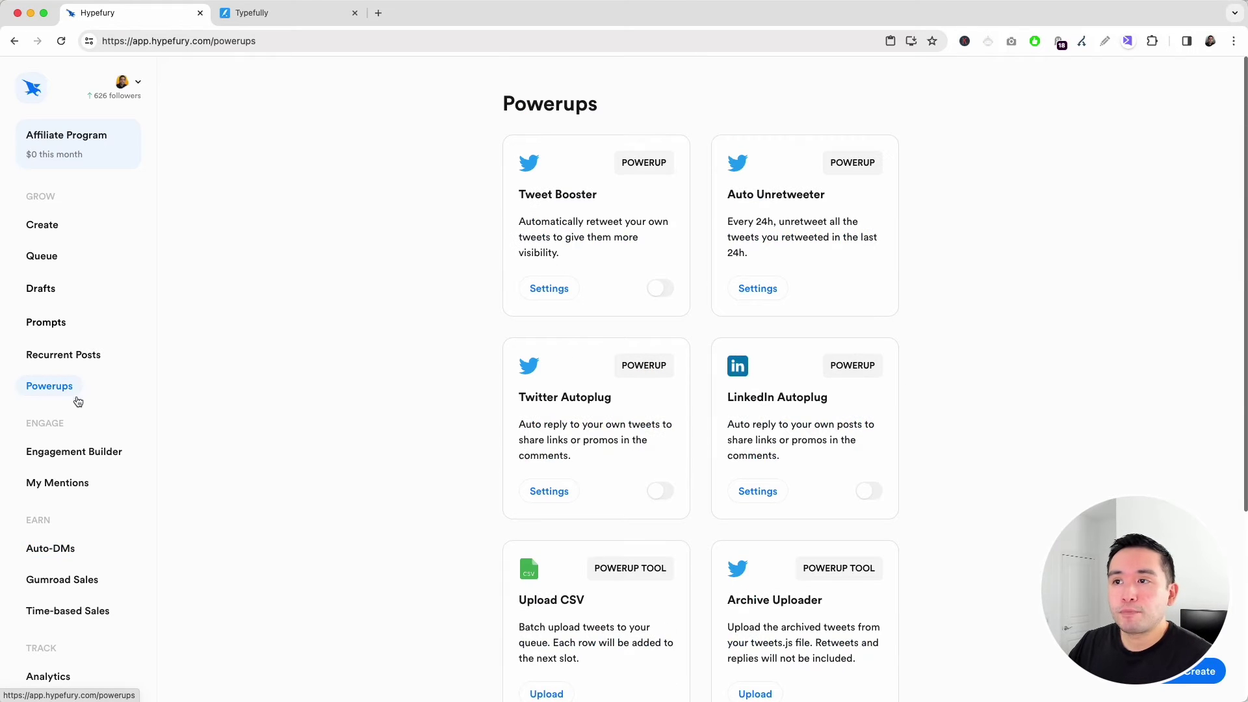
{"action": "left_click", "coordinate": [653, 288]}
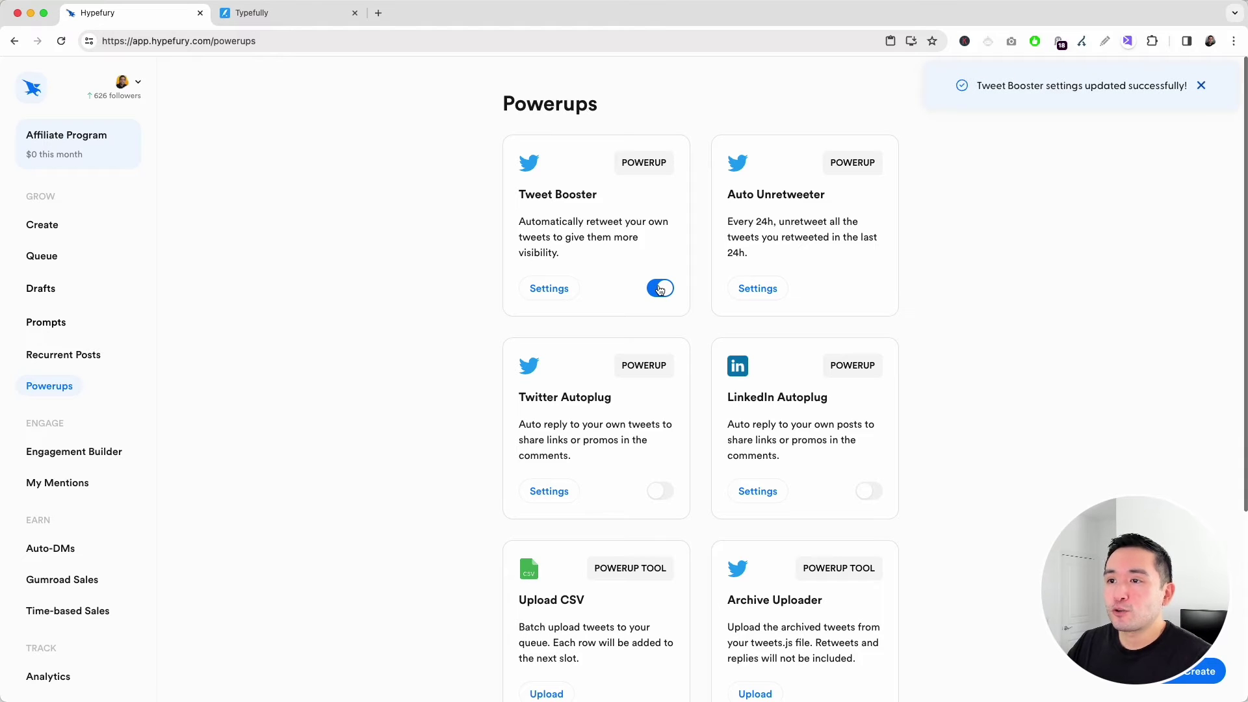
{"action": "left_click", "coordinate": [550, 289]}
{"action": "left_click", "coordinate": [512, 379]}
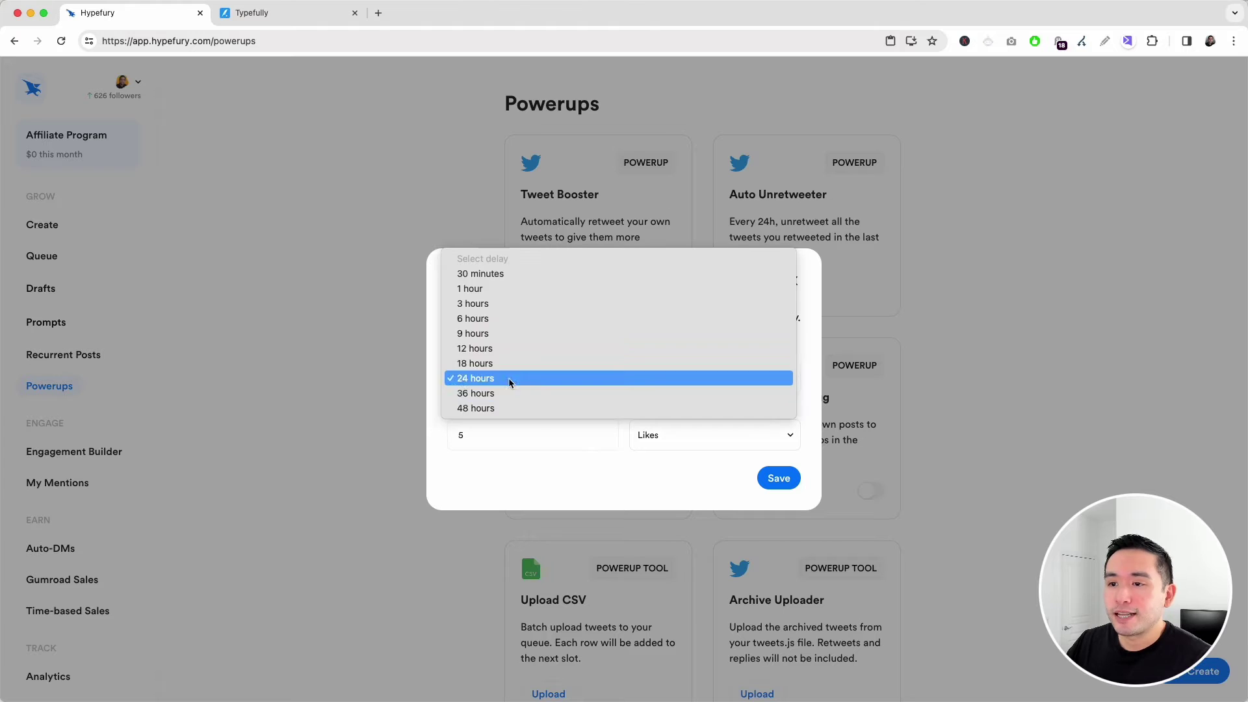
{"action": "left_click", "coordinate": [514, 466]}
{"action": "left_click", "coordinate": [679, 426]}
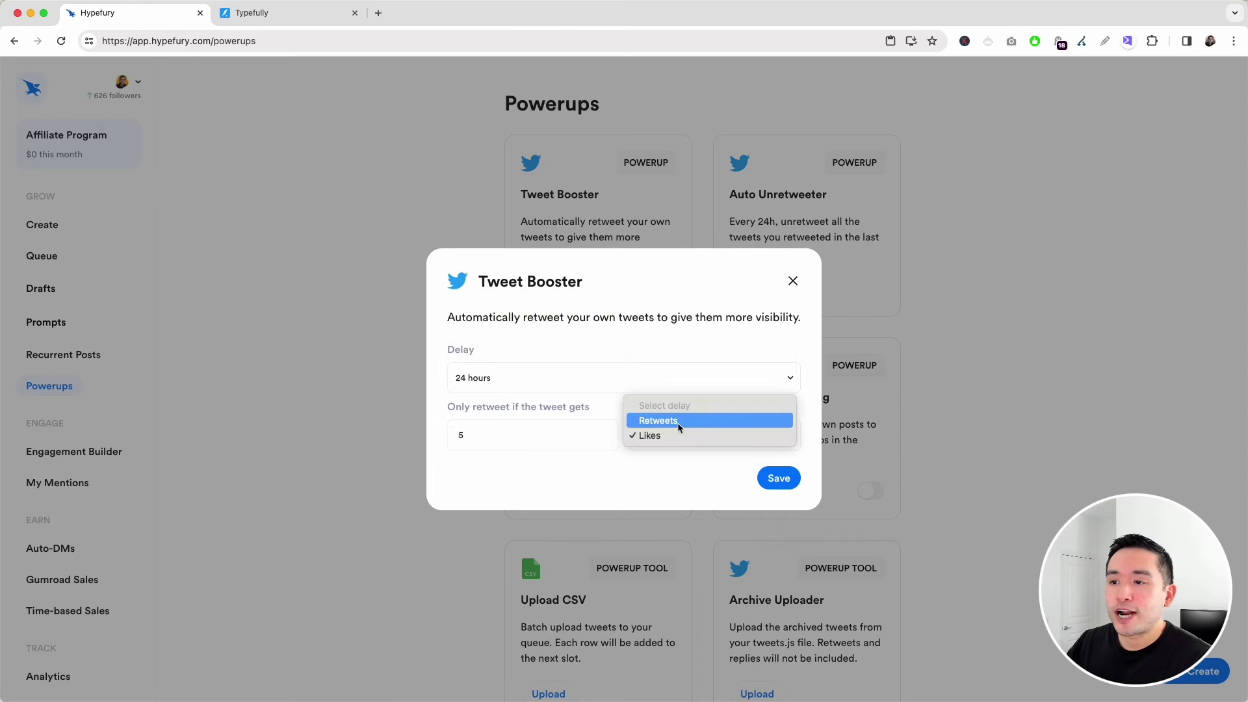
{"action": "left_click", "coordinate": [607, 467]}
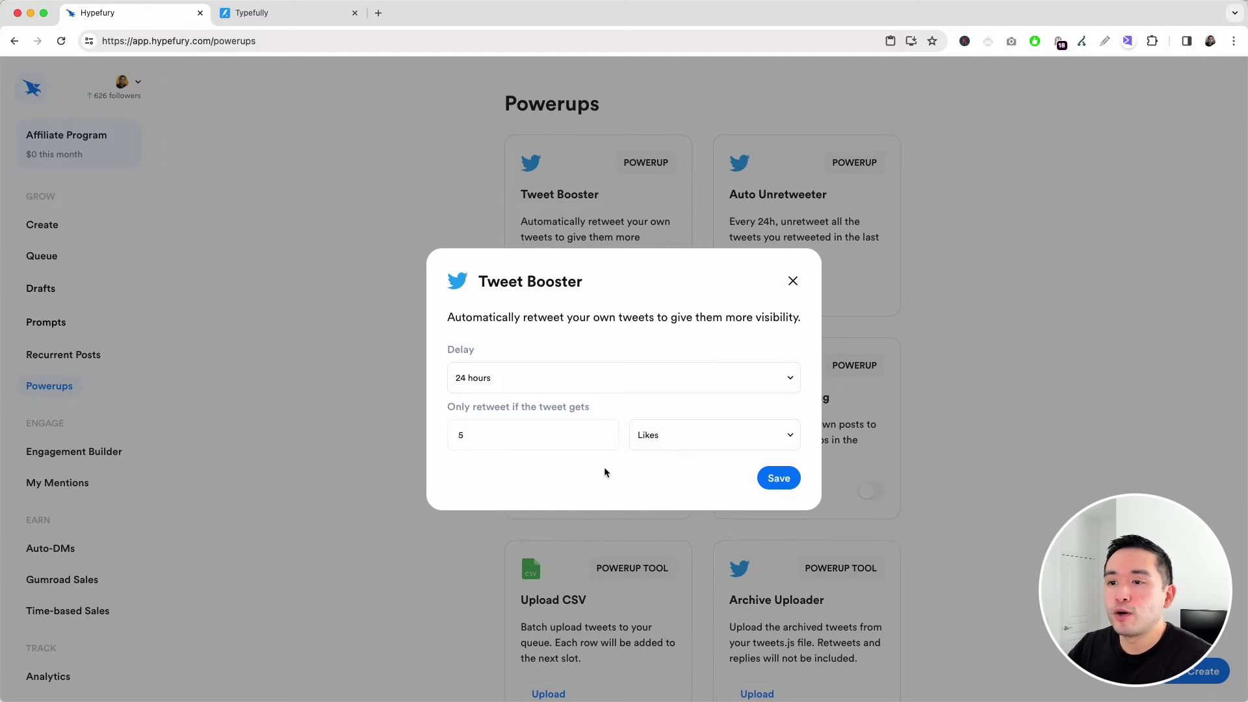
{"action": "left_click", "coordinate": [792, 283]}
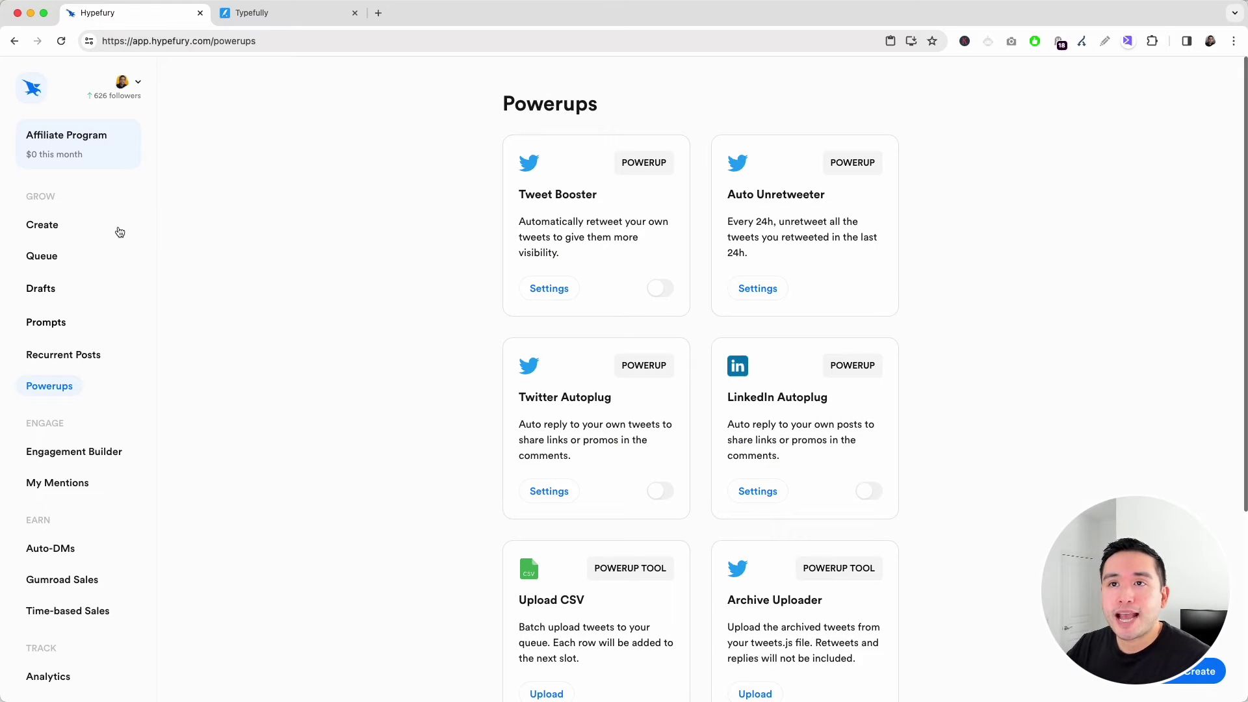
Open the Prompts library and add Making Money Online to the selected Marketing and Writing categories.
{"action": "left_click", "coordinate": [57, 326]}
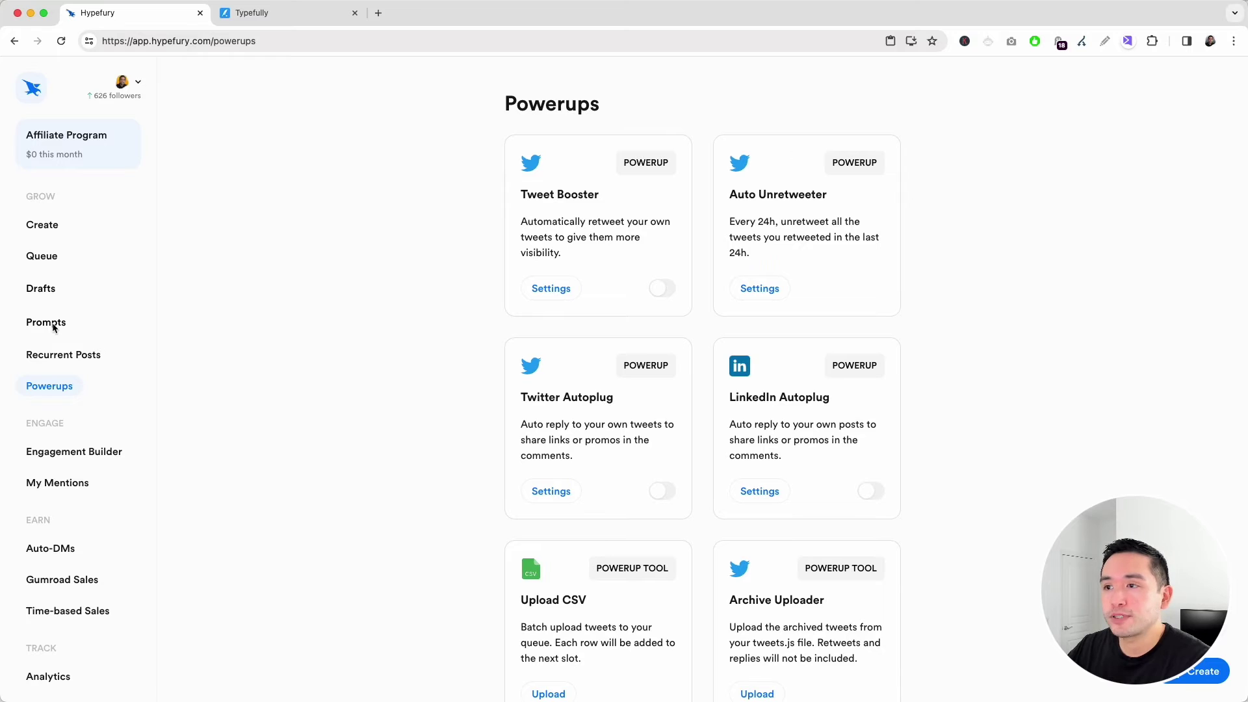
{"action": "left_click", "coordinate": [46, 322]}
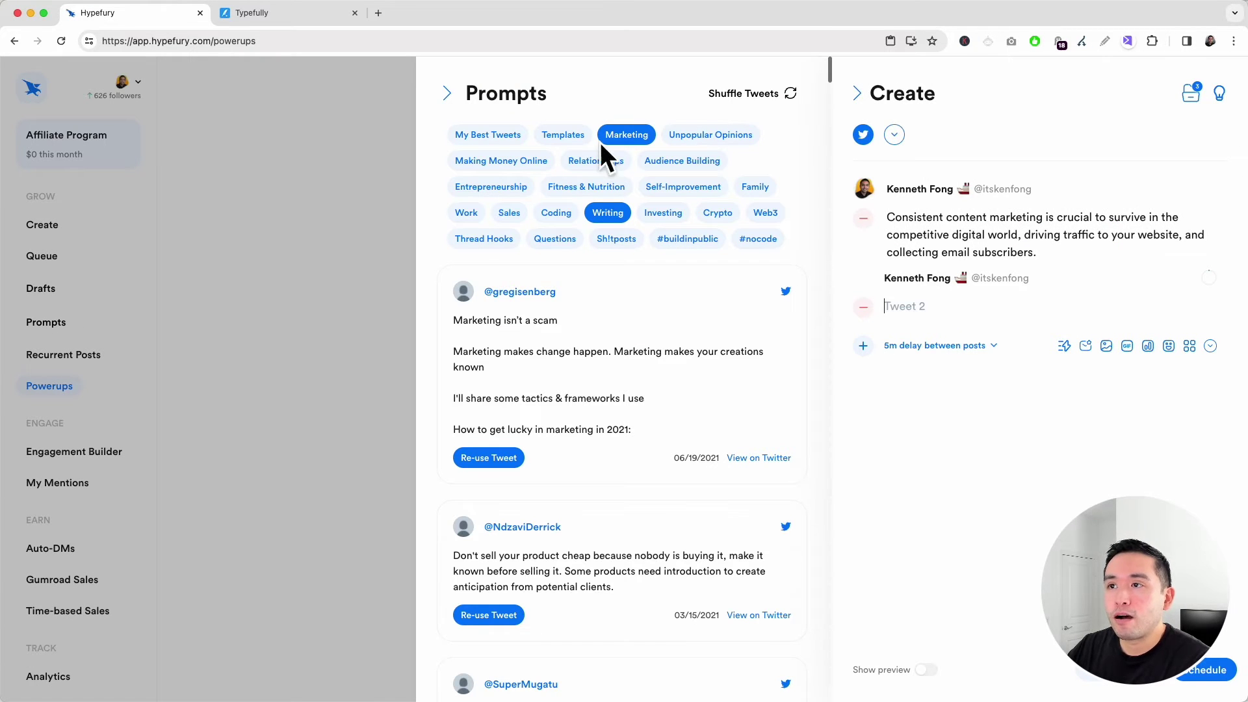
{"action": "left_click", "coordinate": [486, 136]}
{"action": "left_click", "coordinate": [487, 139]}
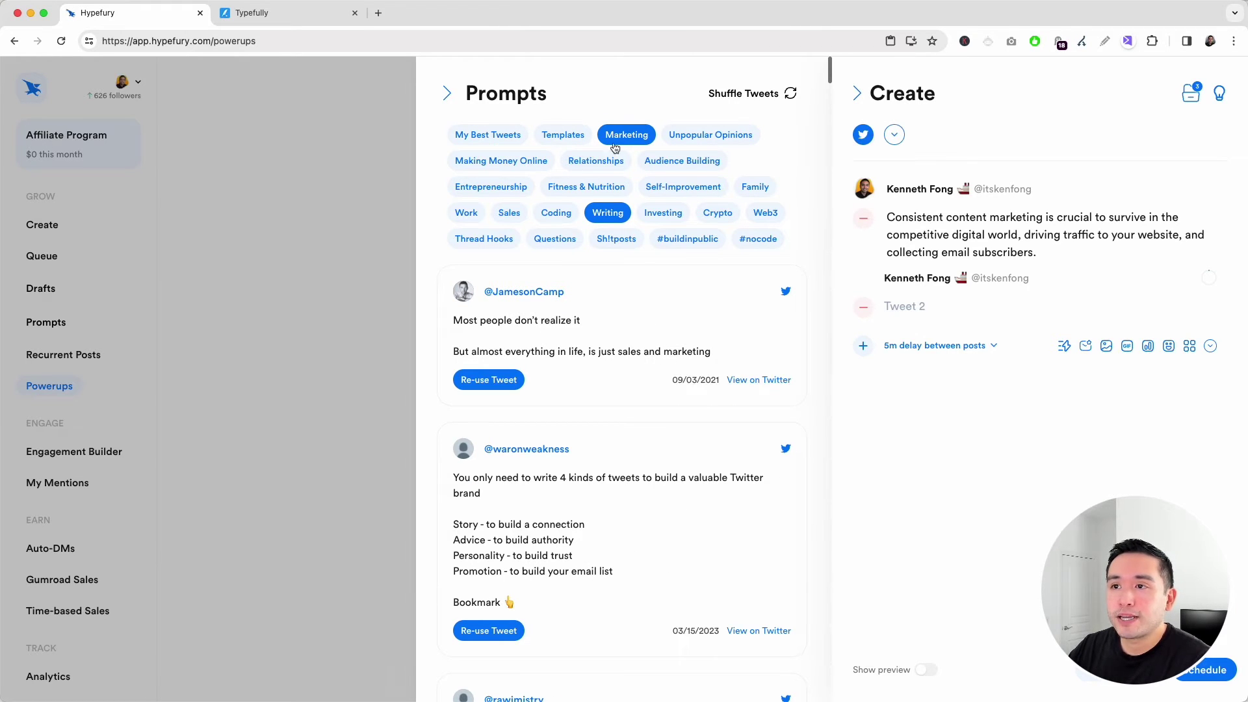
{"action": "left_click", "coordinate": [516, 164]}
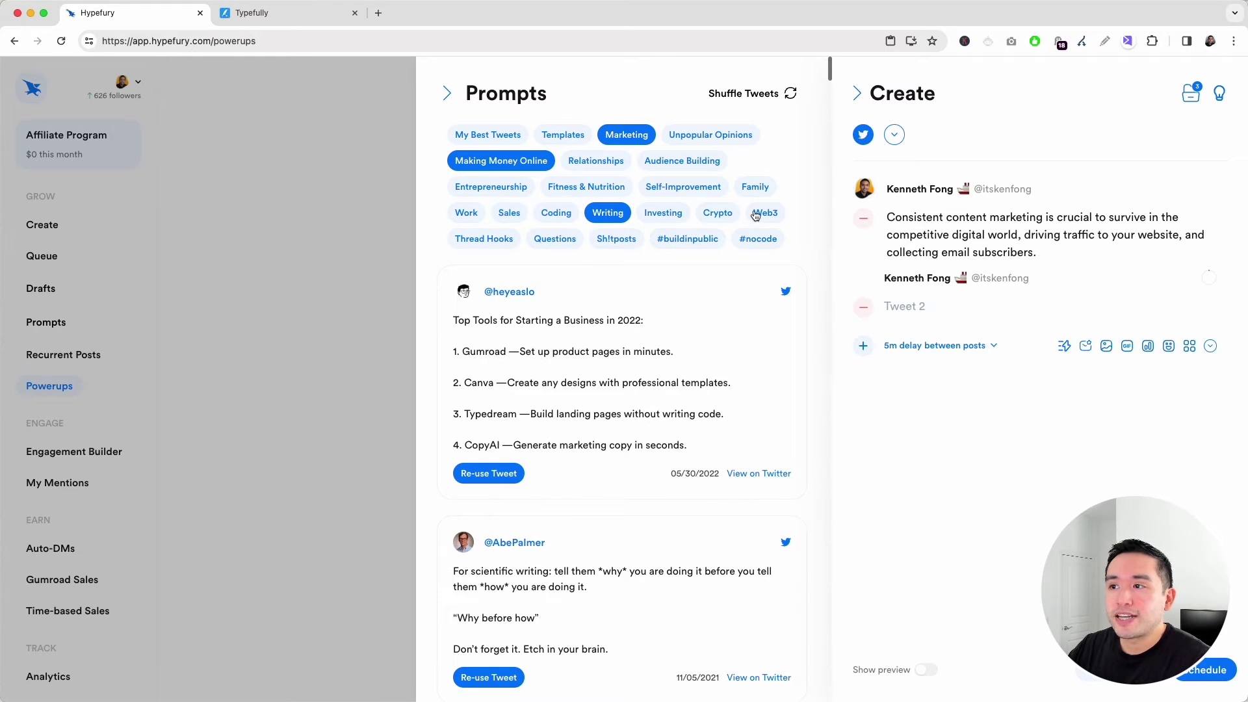
Browse the suggested tweets and re-use the one beginning "Academic writing can seem daunting" as the first post.
{"action": "scroll", "coordinate": [519, 252], "scroll_direction": "down", "scroll_amount": 15}
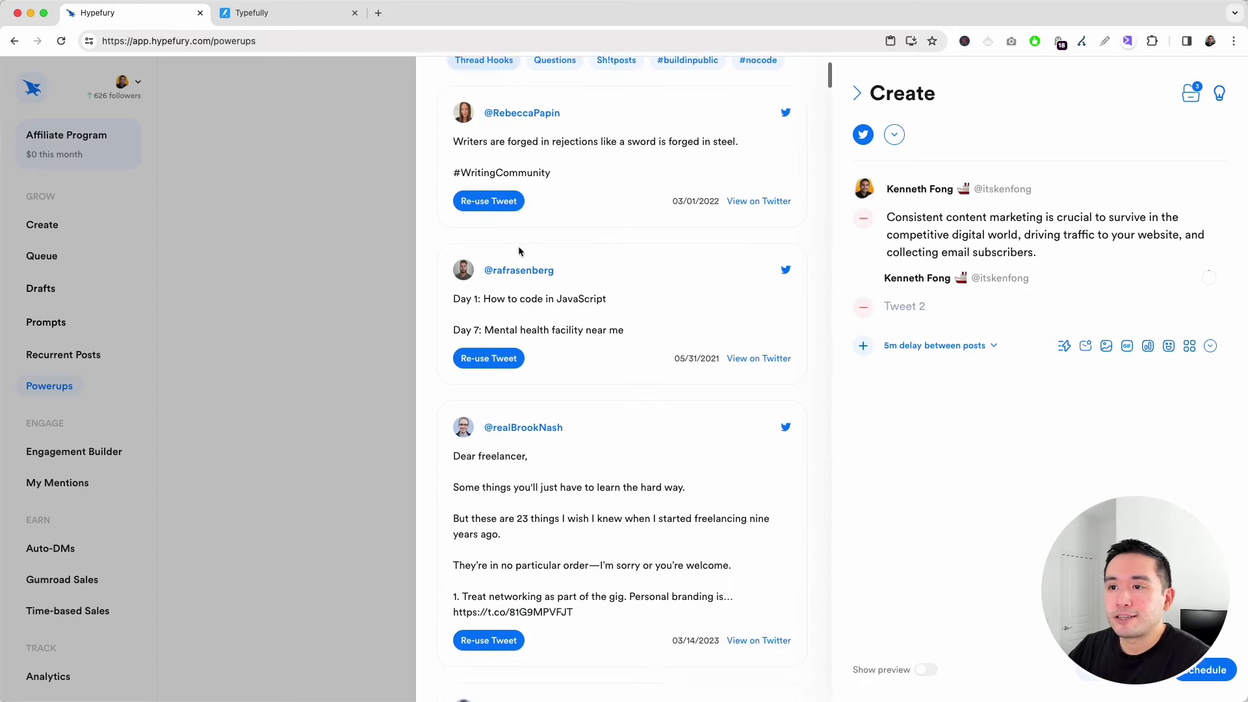
{"action": "scroll", "coordinate": [507, 238], "scroll_direction": "up", "scroll_amount": 5}
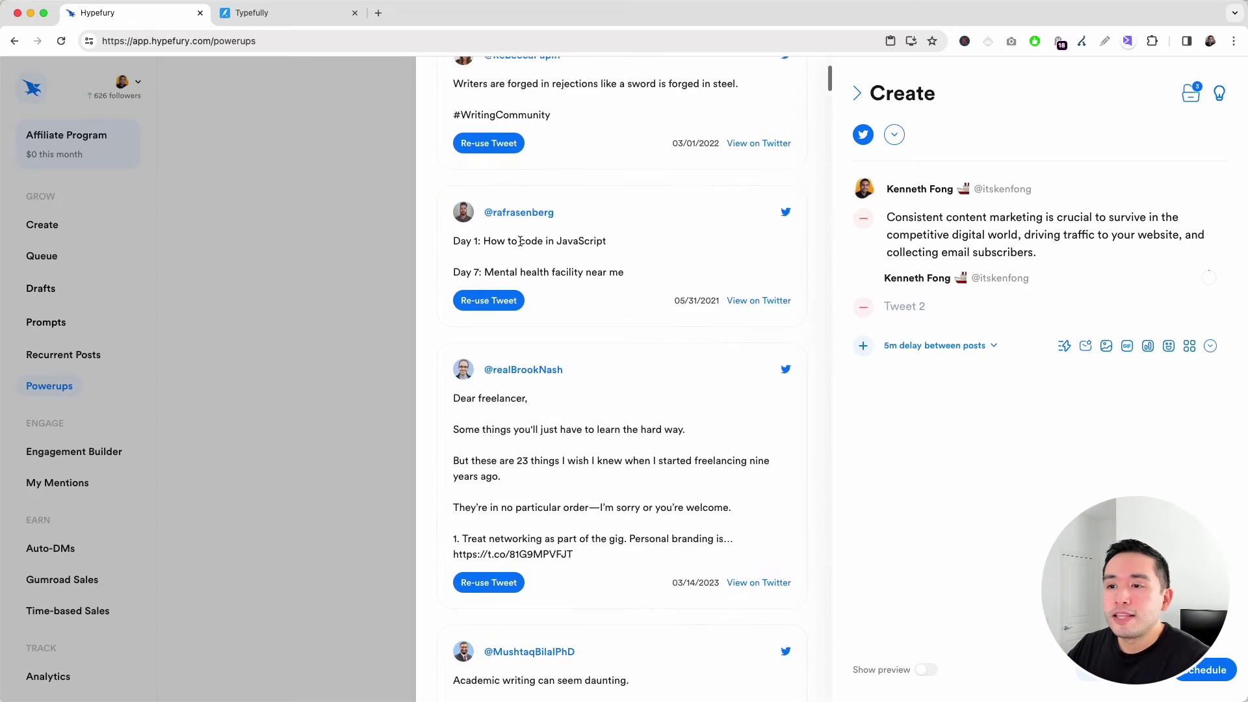
{"action": "scroll", "coordinate": [520, 243], "scroll_direction": "down", "scroll_amount": 5}
{"action": "scroll", "coordinate": [523, 242], "scroll_direction": "down", "scroll_amount": 1}
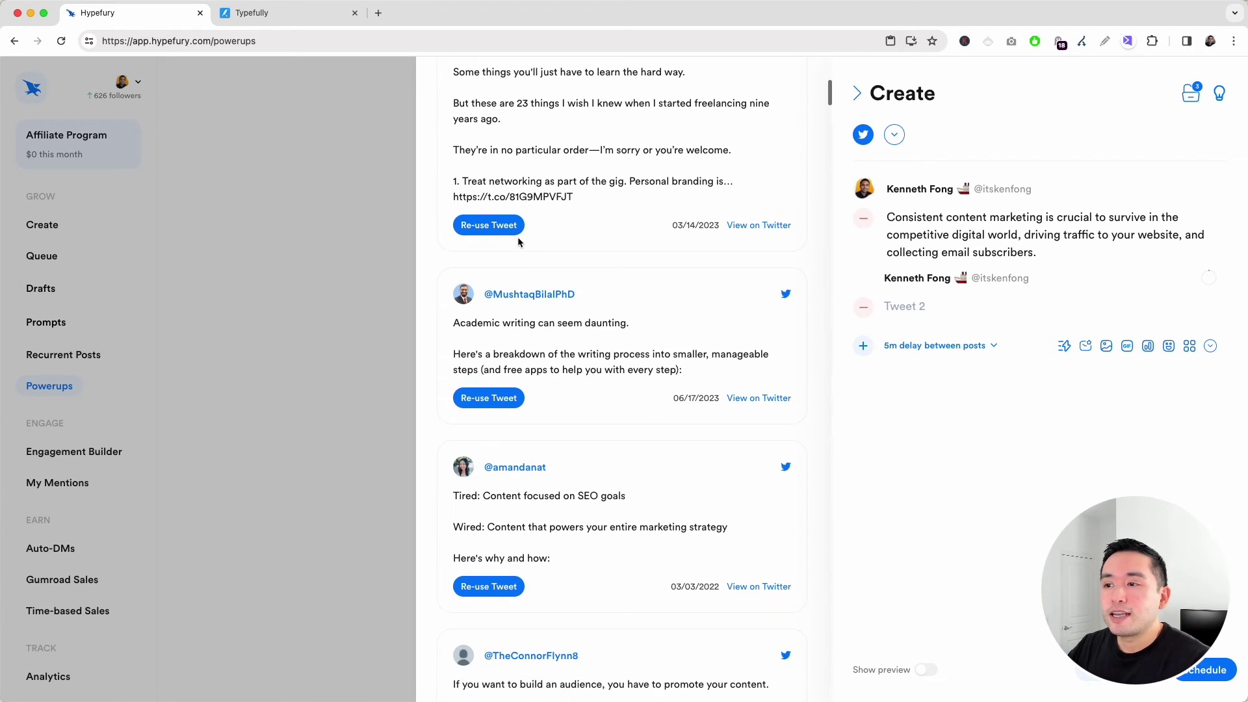
{"action": "left_click", "coordinate": [494, 405]}
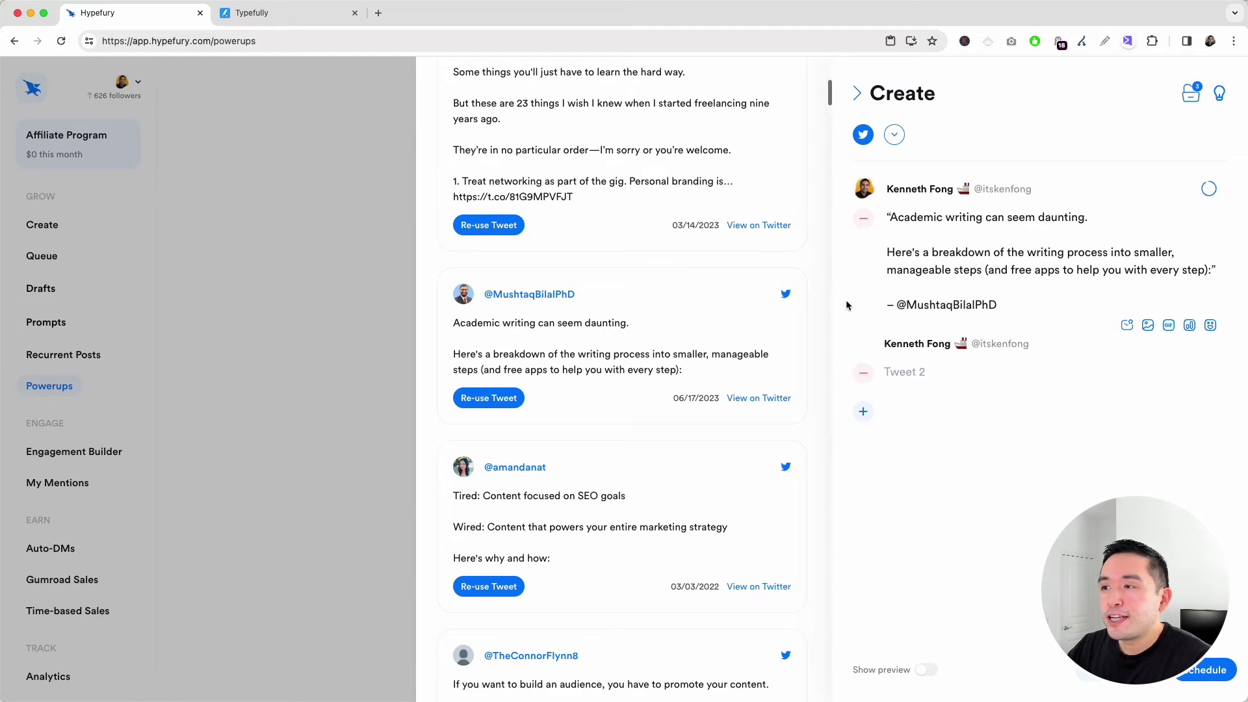
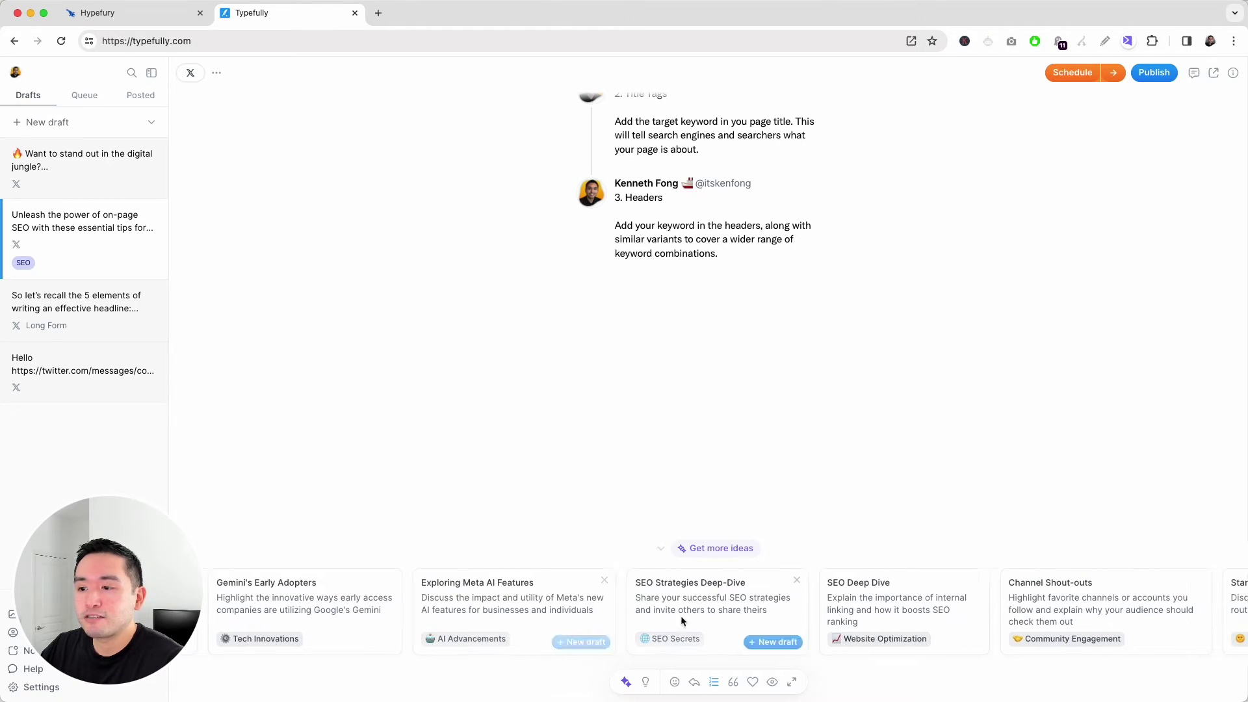
Browse the suggested post ideas and start a new draft from "Embracing Change in Freelancing".
{"action": "scroll", "coordinate": [715, 608], "scroll_direction": "right", "scroll_amount": 6}
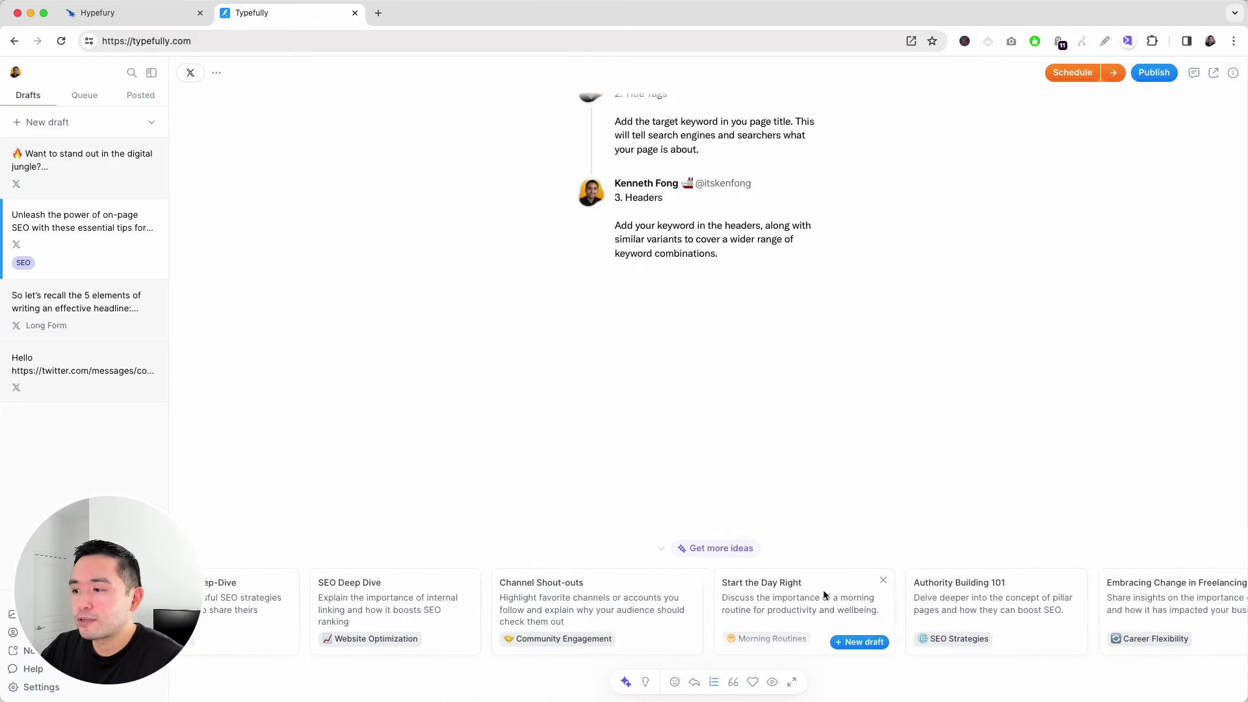
{"action": "scroll", "coordinate": [824, 595], "scroll_direction": "right", "scroll_amount": 6}
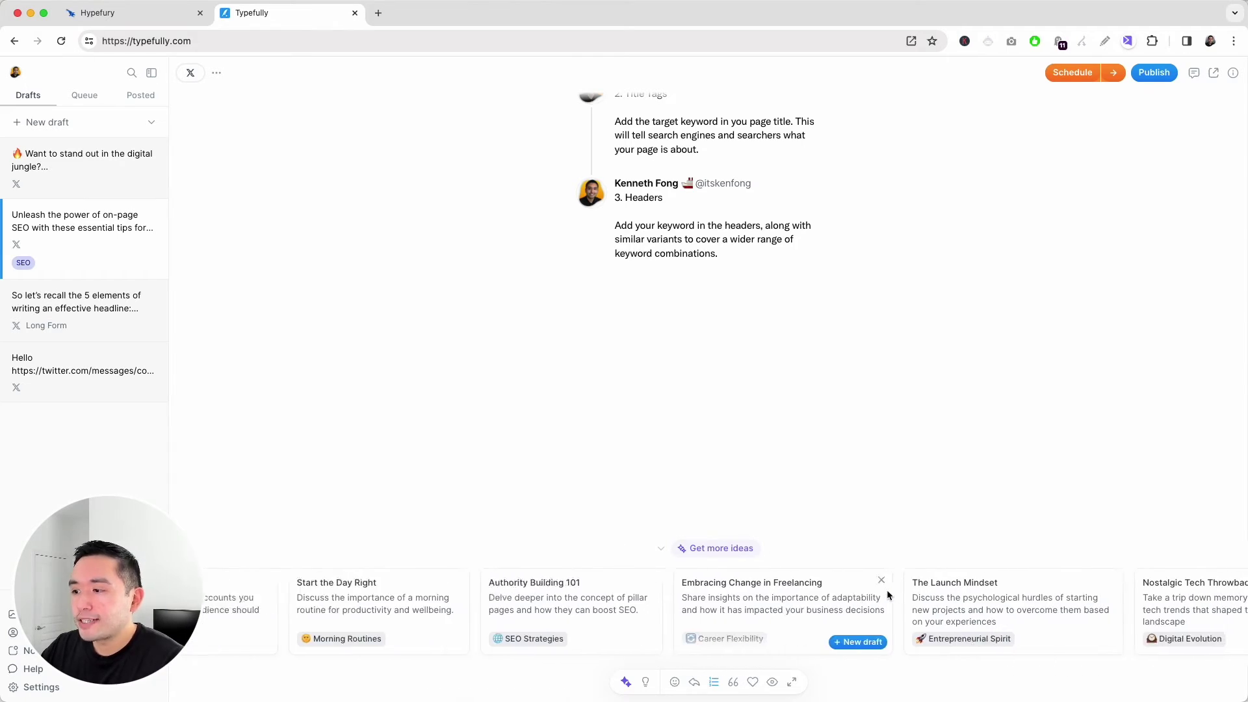
{"action": "scroll", "coordinate": [888, 593], "scroll_direction": "right", "scroll_amount": 3}
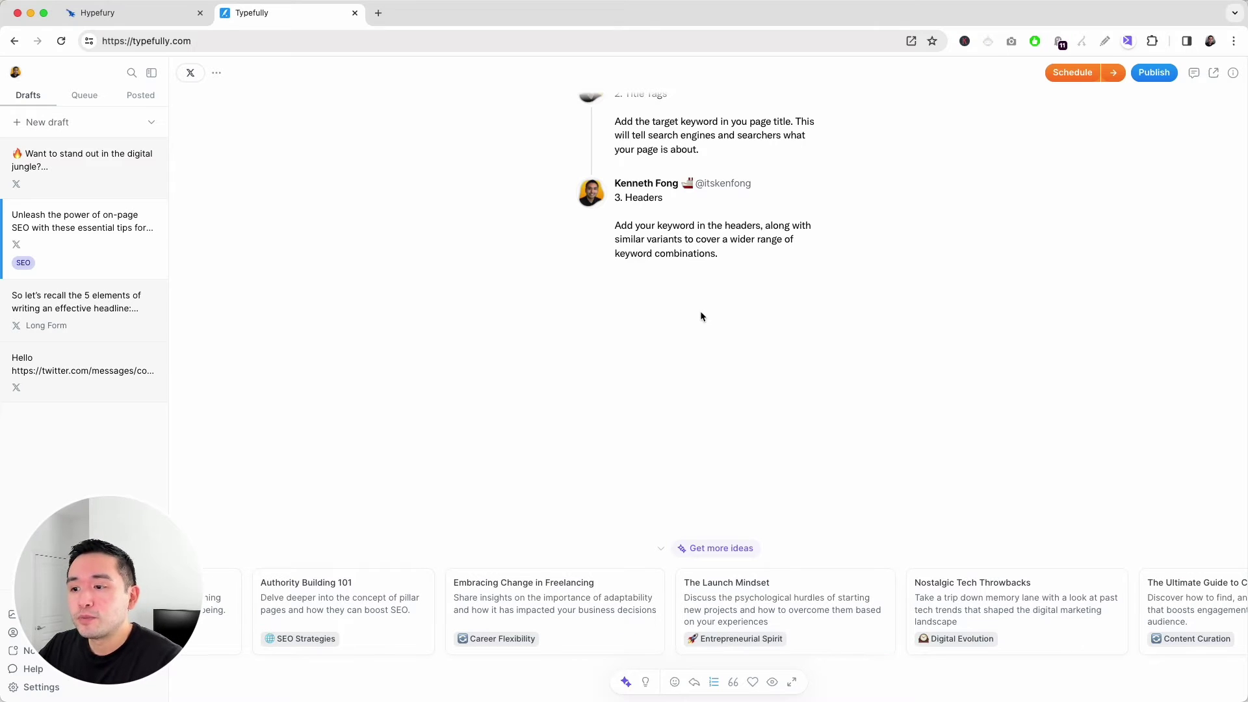
{"action": "left_click", "coordinate": [628, 642]}
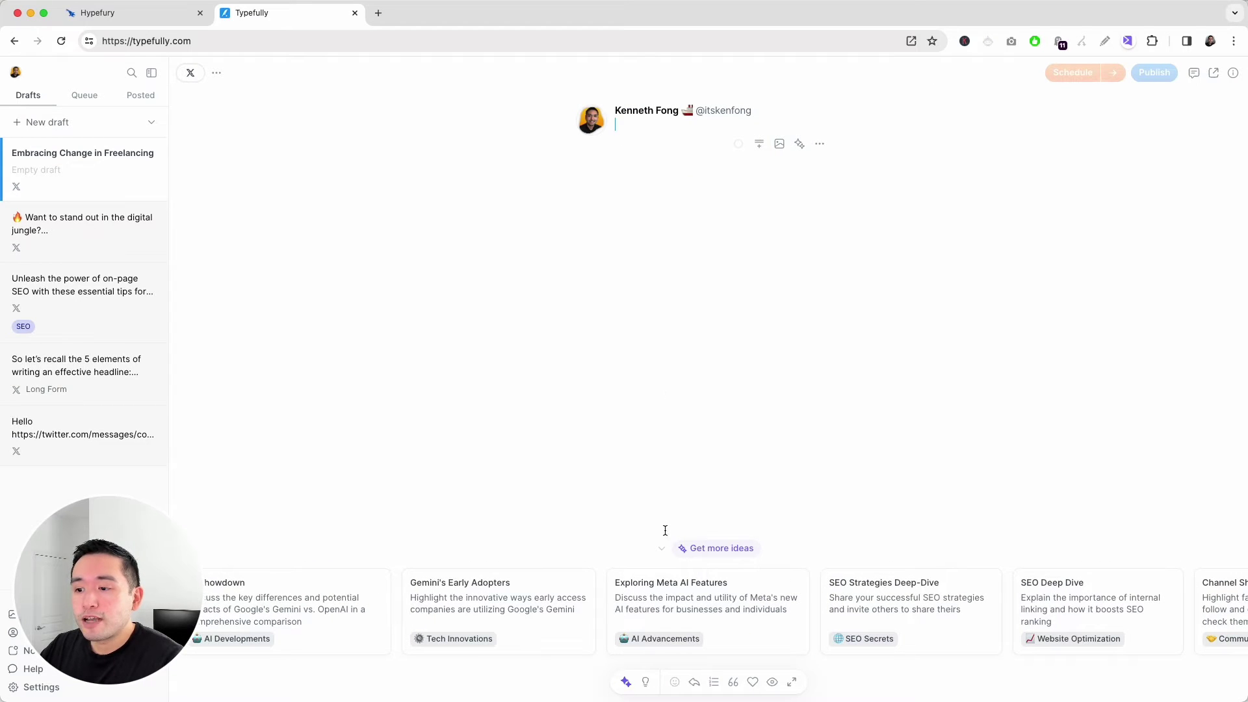
Open the Writing Prompts library and examine all prompts plus the Provide value, Be open & vulnerable and Inspire people categories.
{"action": "left_click", "coordinate": [646, 683]}
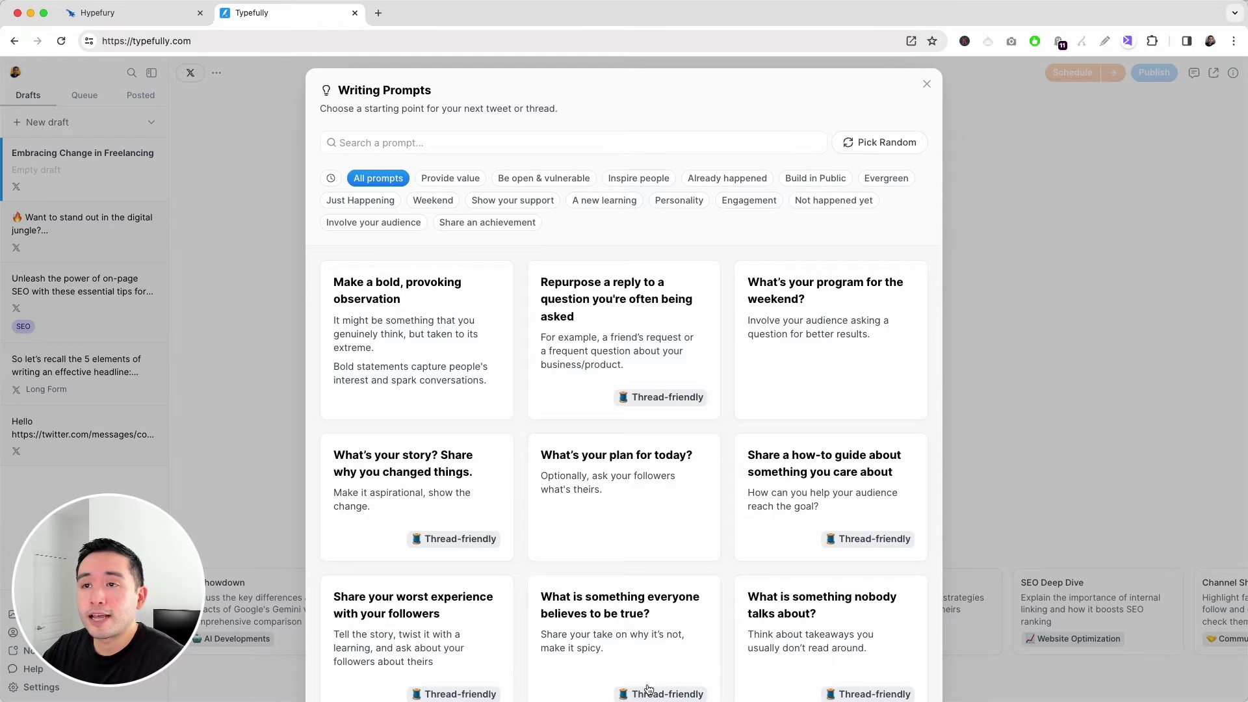
{"action": "scroll", "coordinate": [484, 285], "scroll_direction": "down", "scroll_amount": 4}
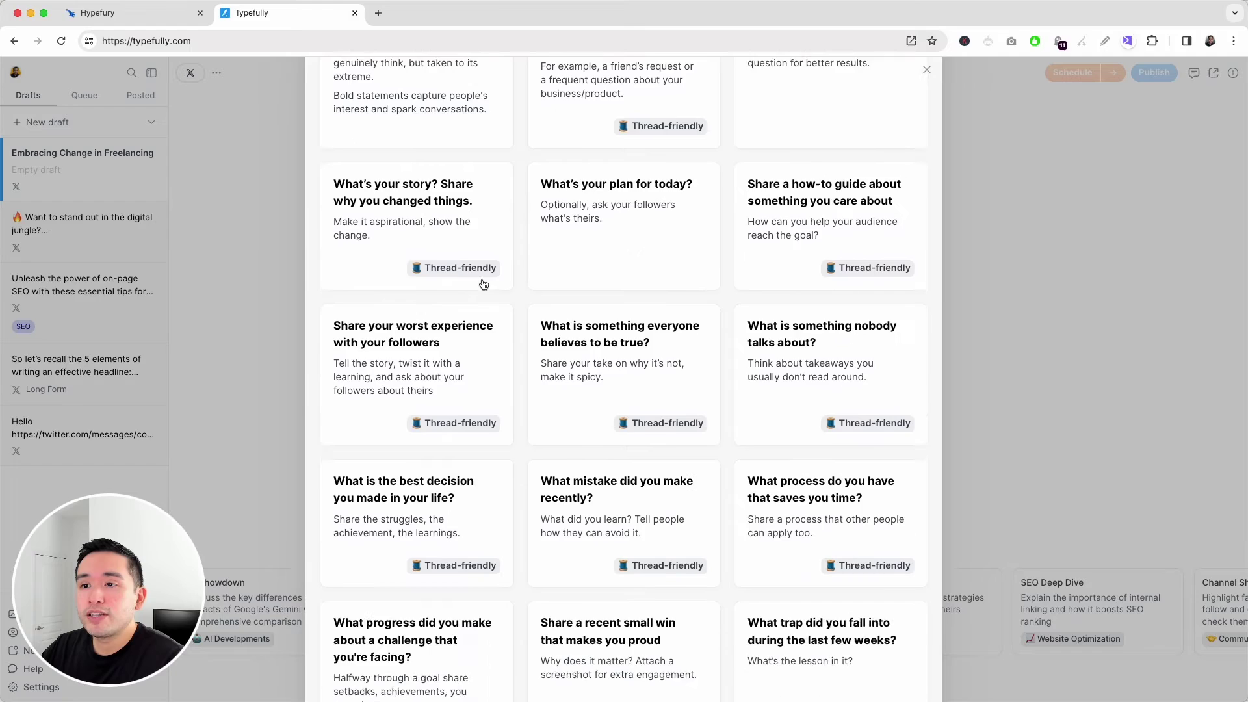
{"action": "scroll", "coordinate": [484, 285], "scroll_direction": "down", "scroll_amount": 8}
{"action": "scroll", "coordinate": [482, 282], "scroll_direction": "up", "scroll_amount": 12}
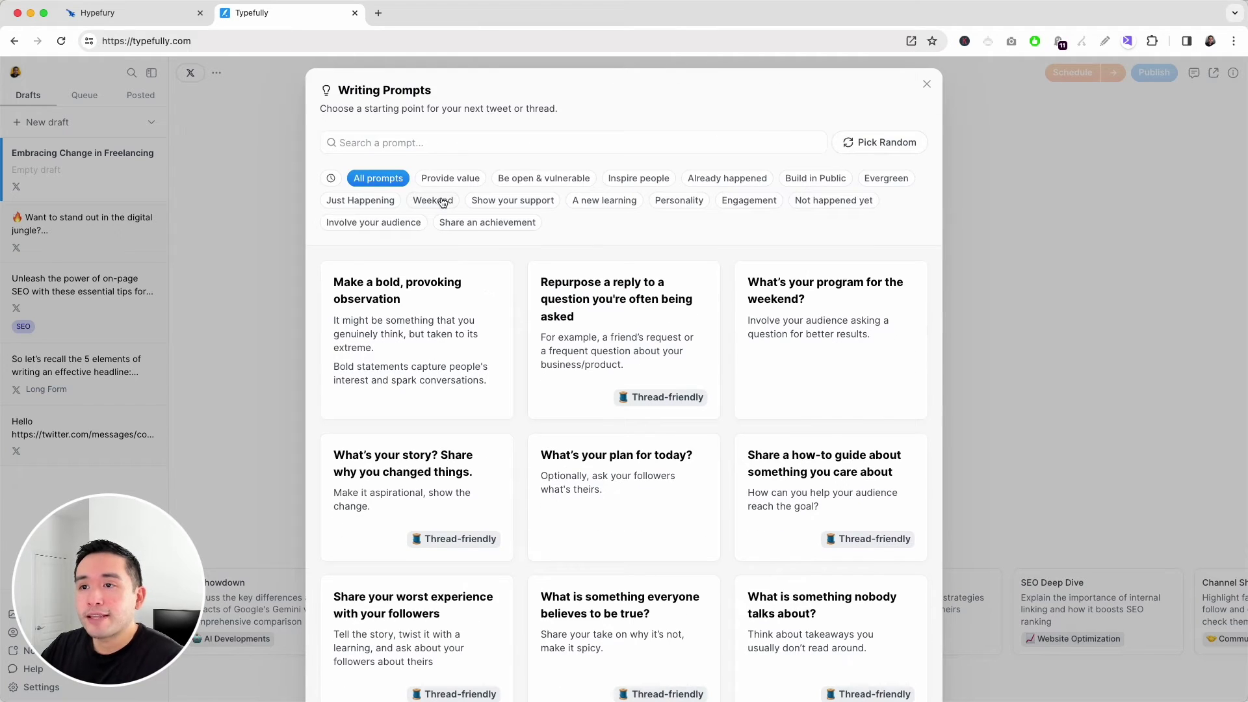
{"action": "left_click", "coordinate": [468, 178]}
{"action": "left_click", "coordinate": [527, 179]}
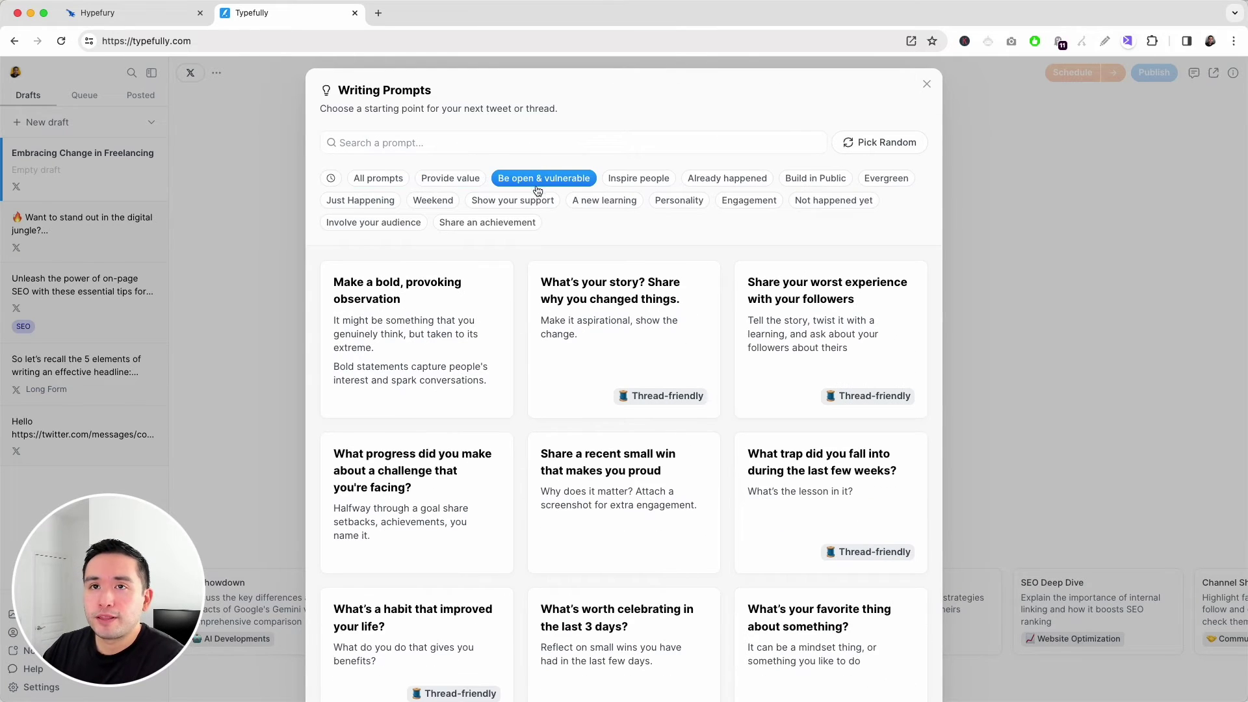
{"action": "left_click", "coordinate": [465, 182]}
{"action": "left_click", "coordinate": [537, 181]}
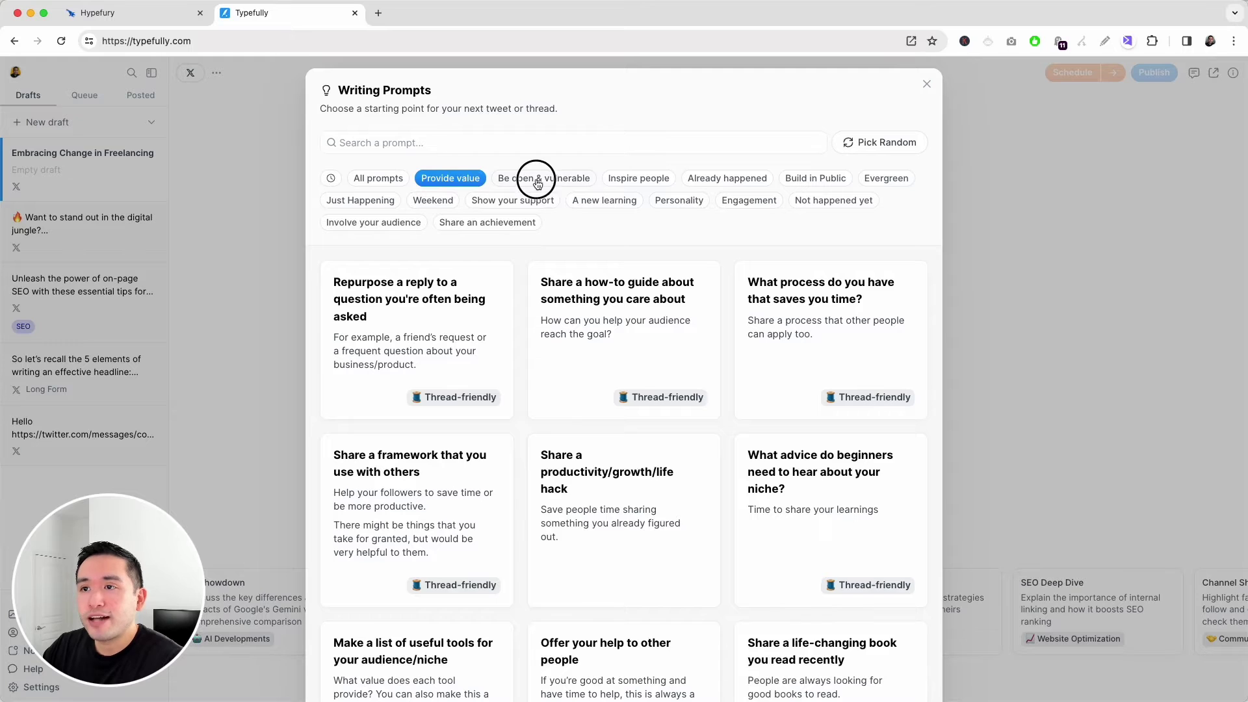
{"action": "left_click", "coordinate": [643, 181]}
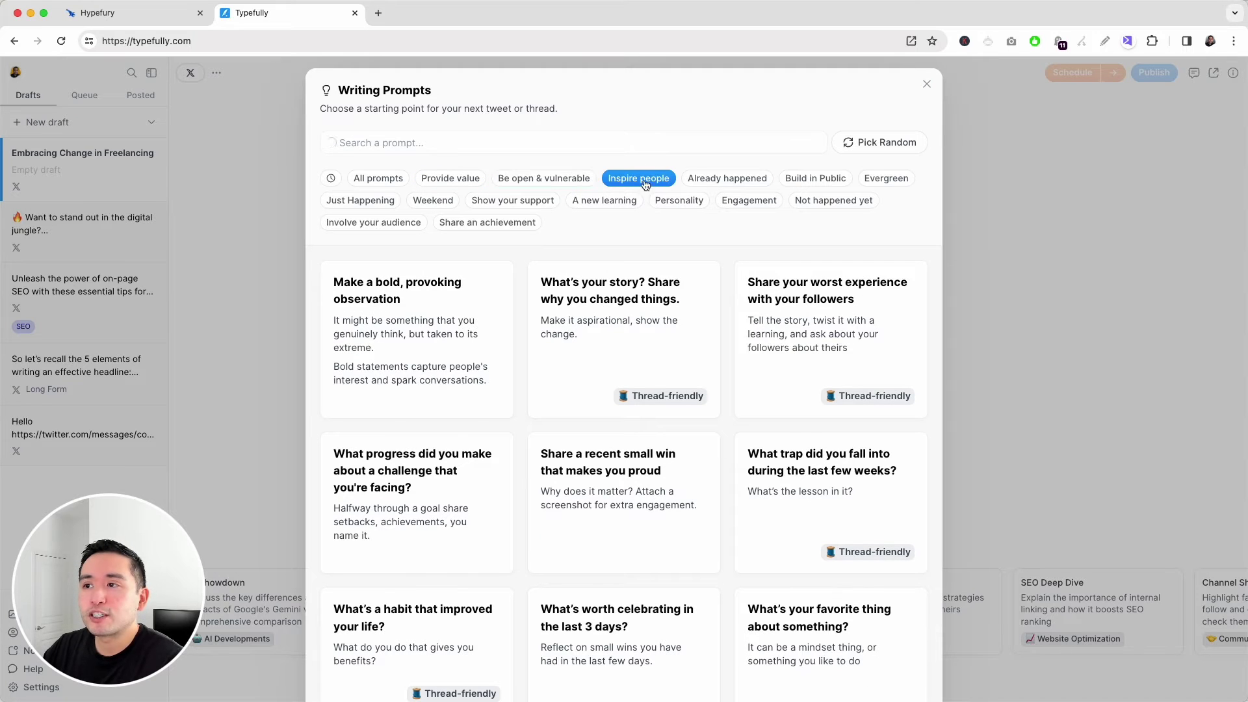
Filter the prompts by Just Happening and apply "It's Monday. How do you feel about it?" to the empty draft.
{"action": "left_click", "coordinate": [360, 200]}
{"action": "left_click", "coordinate": [391, 142]}
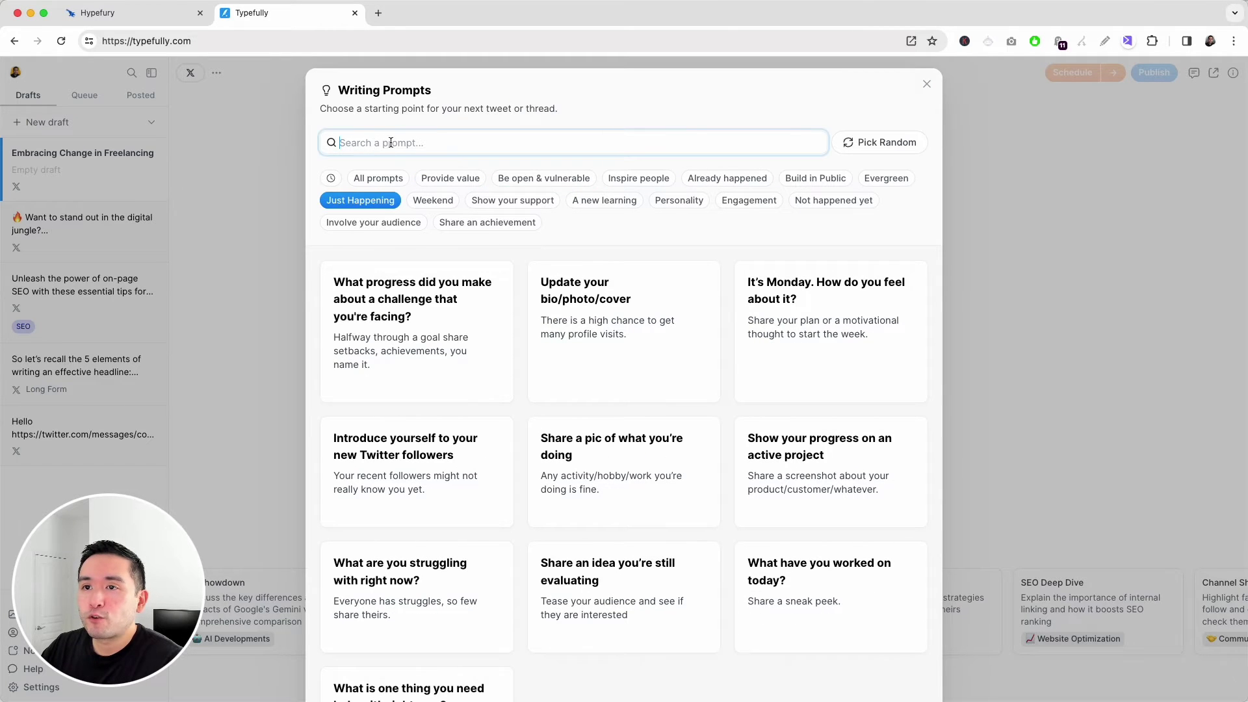
{"action": "left_click", "coordinate": [745, 103]}
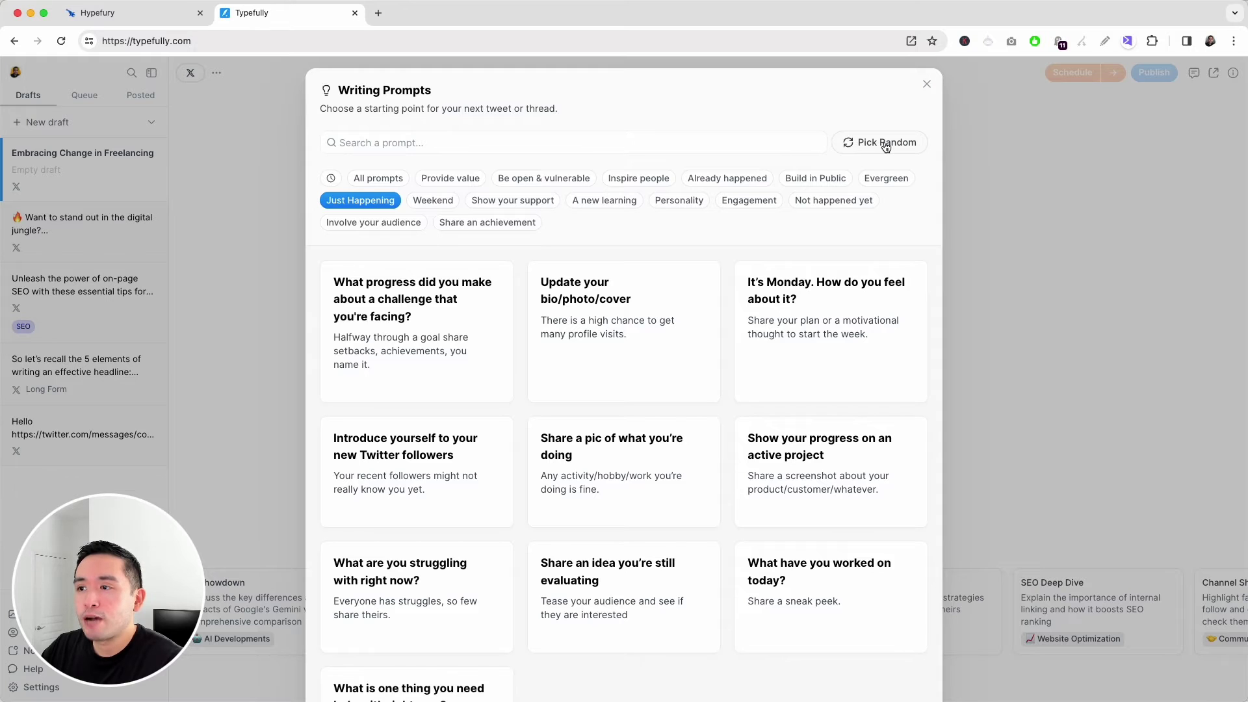
{"action": "left_click", "coordinate": [779, 296]}
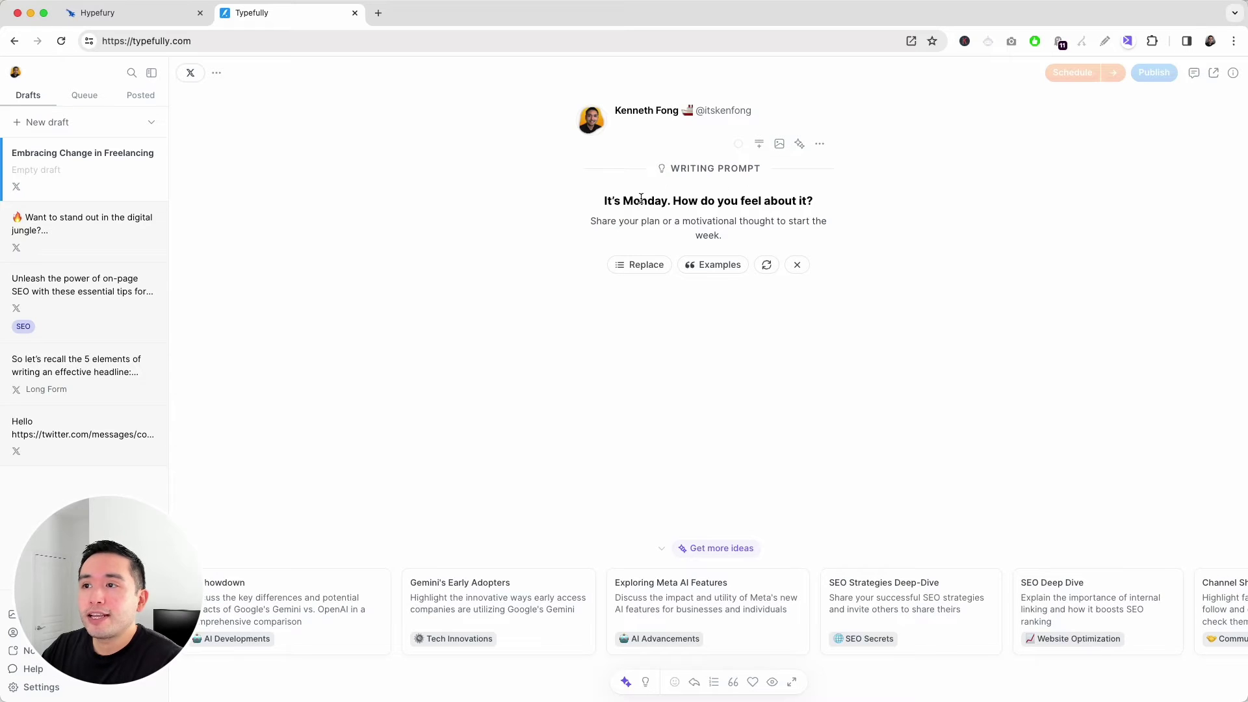
{"action": "left_click_drag", "start_coordinate": [606, 201], "coordinate": [769, 245]}
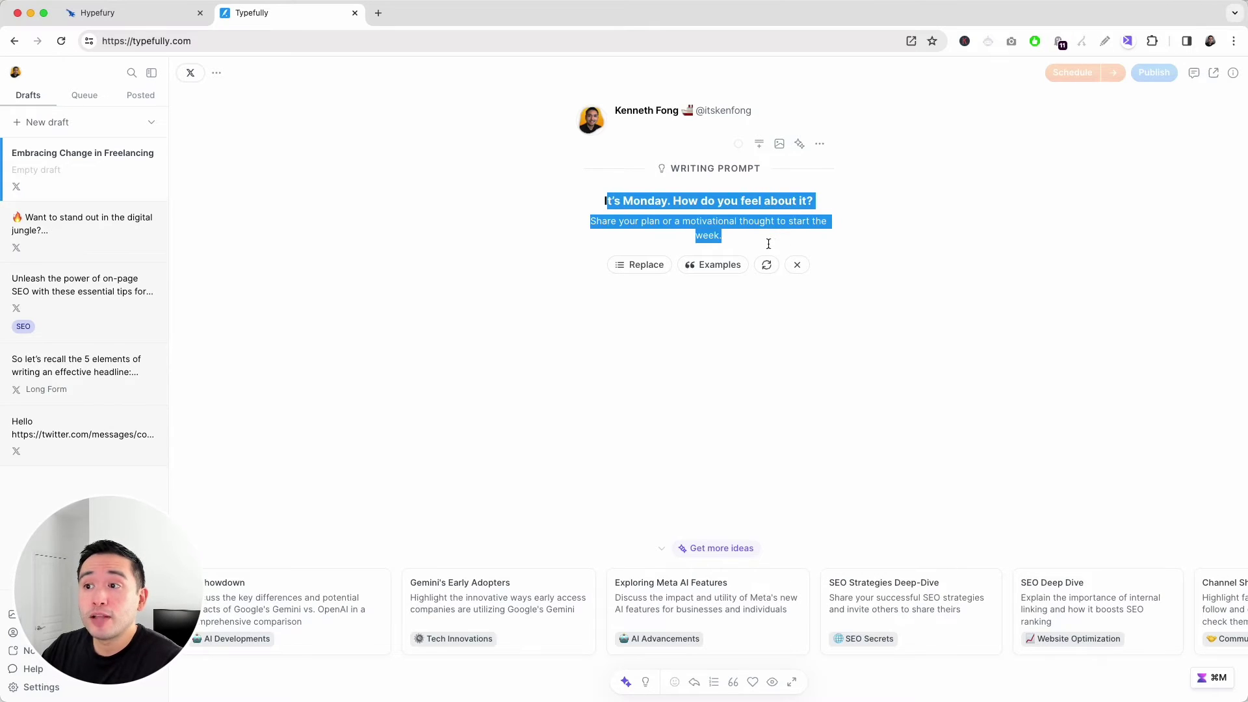
{"action": "left_click", "coordinate": [748, 245]}
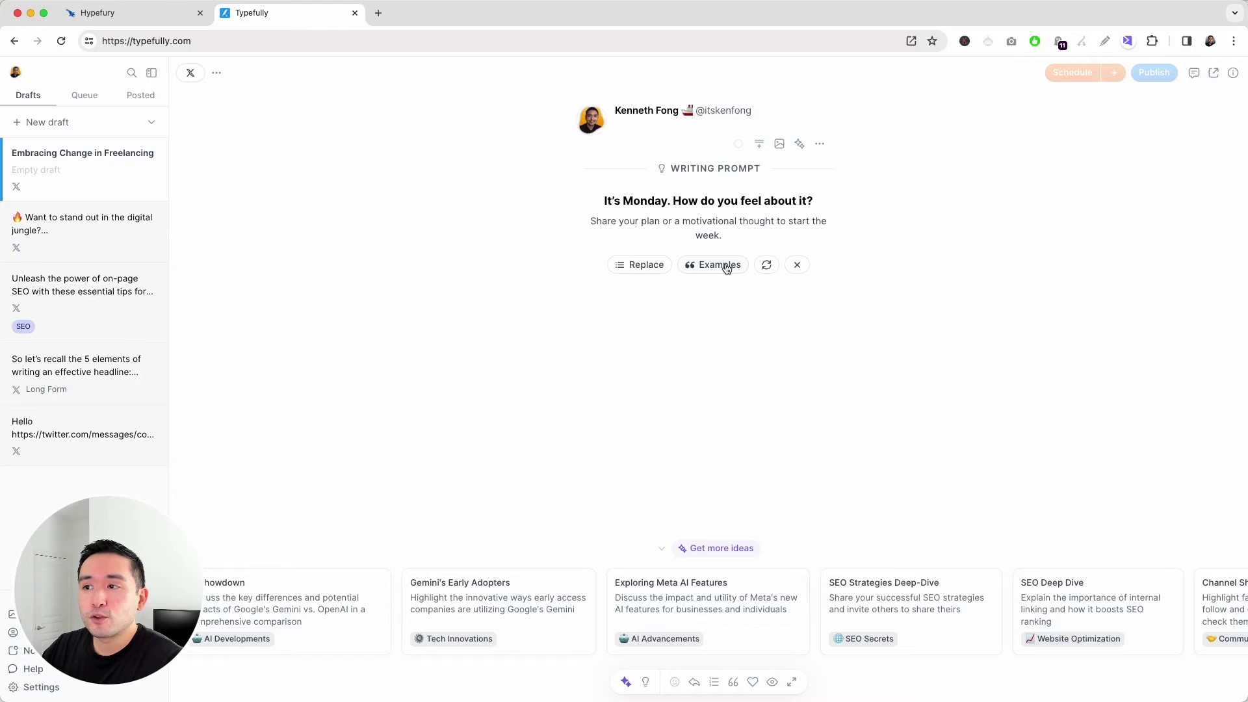
Review the example tweets for the chosen Monday prompt and return to the draft.
{"action": "left_click", "coordinate": [724, 265]}
{"action": "scroll", "coordinate": [527, 312], "scroll_direction": "down", "scroll_amount": 4}
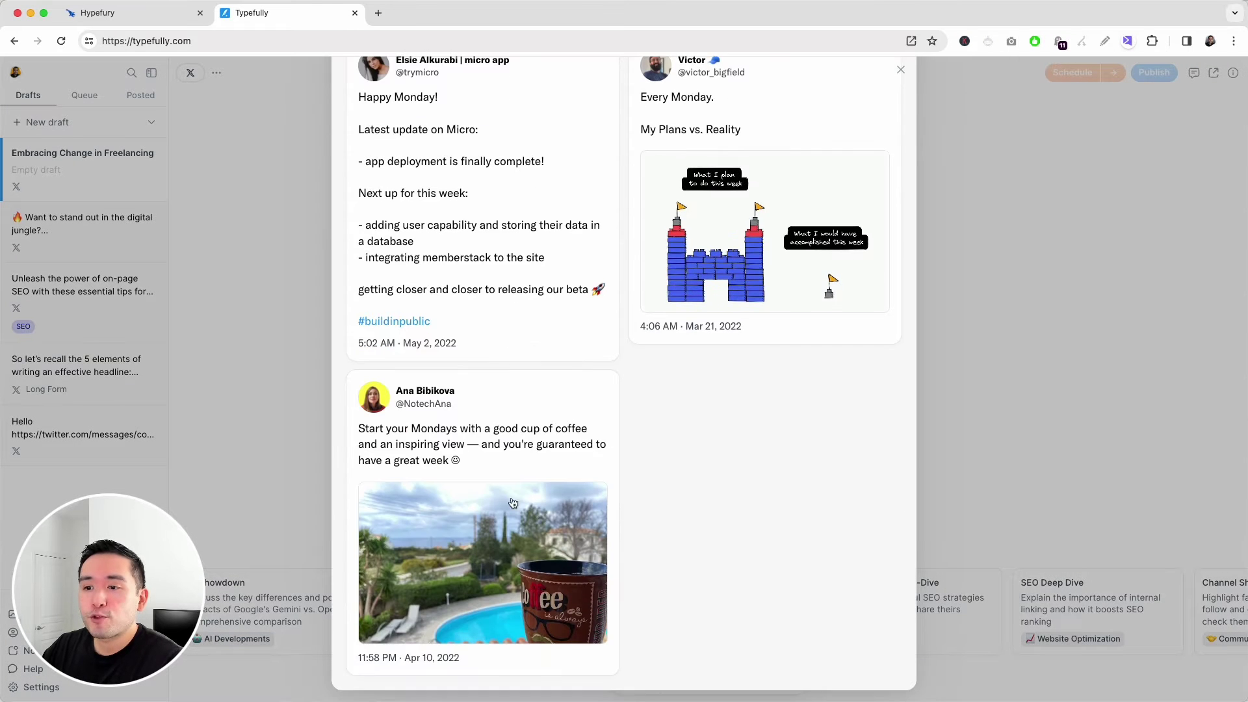
{"action": "scroll", "coordinate": [537, 214], "scroll_direction": "up", "scroll_amount": 4}
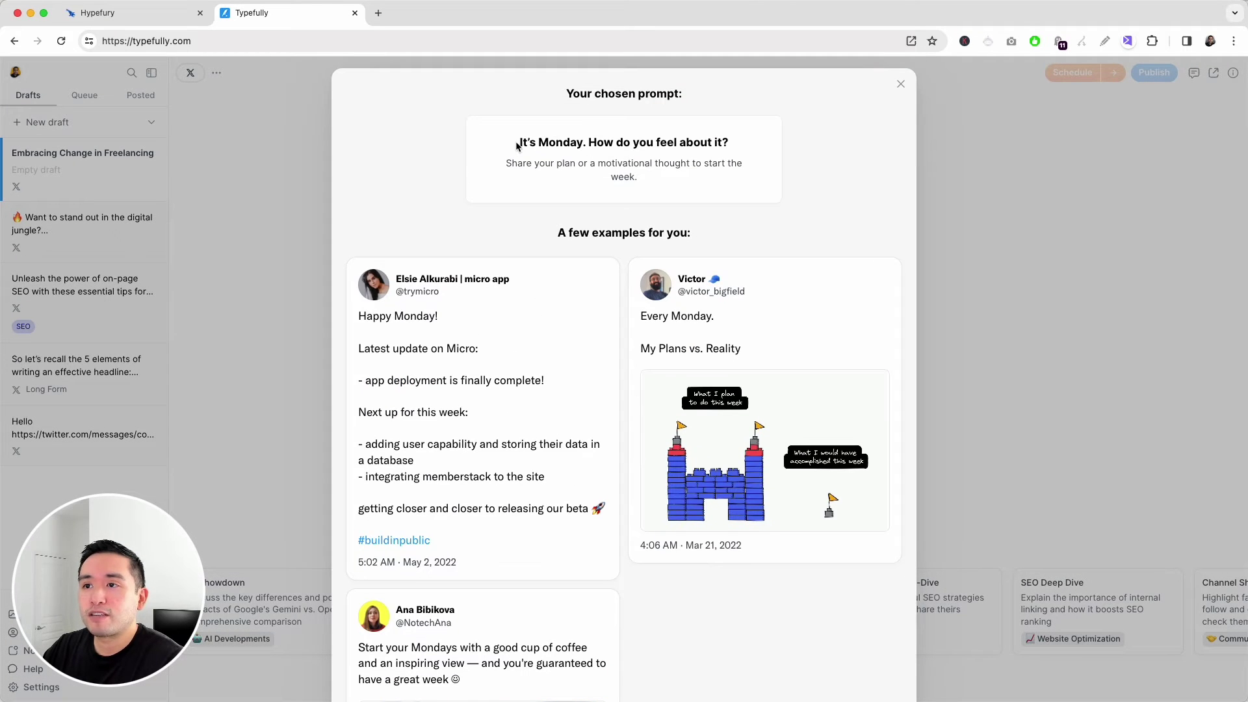
{"action": "left_click_drag", "start_coordinate": [519, 143], "coordinate": [719, 141]}
{"action": "left_click", "coordinate": [687, 174]}
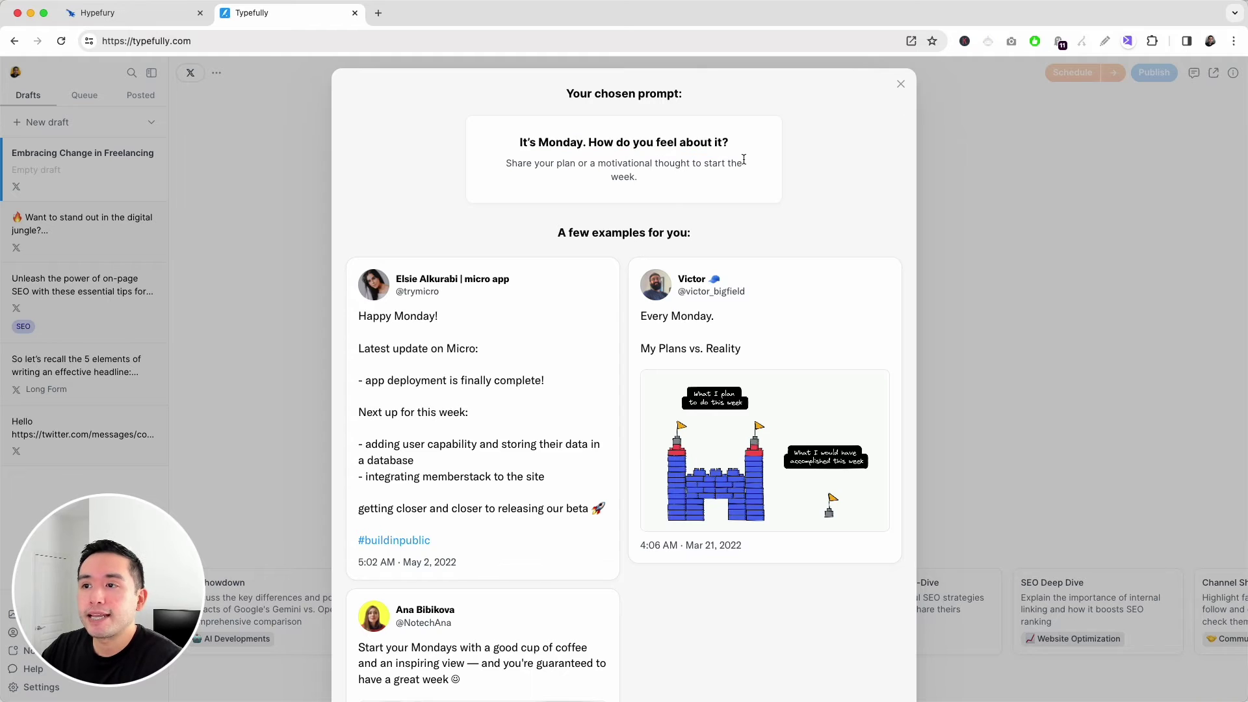
{"action": "key", "text": "Escape"}
Swap the draft's writing prompt for a random one.
{"action": "left_click", "coordinate": [772, 269]}
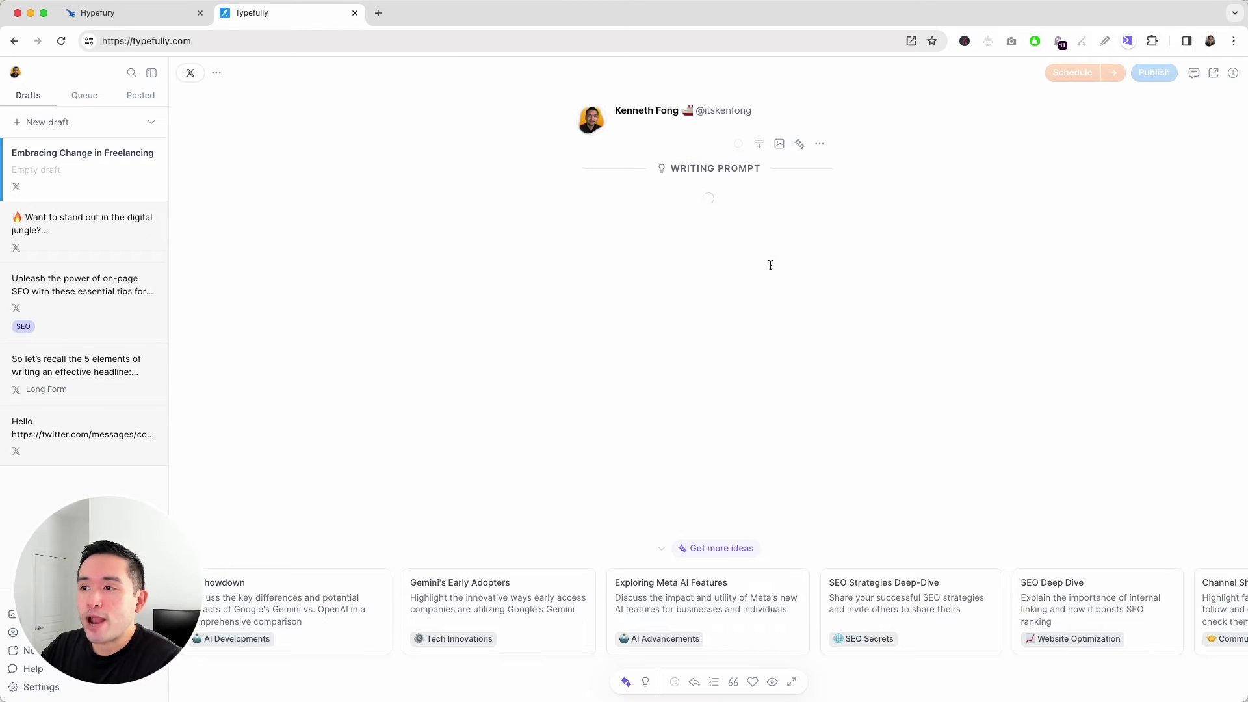
{"action": "left_click", "coordinate": [769, 289]}
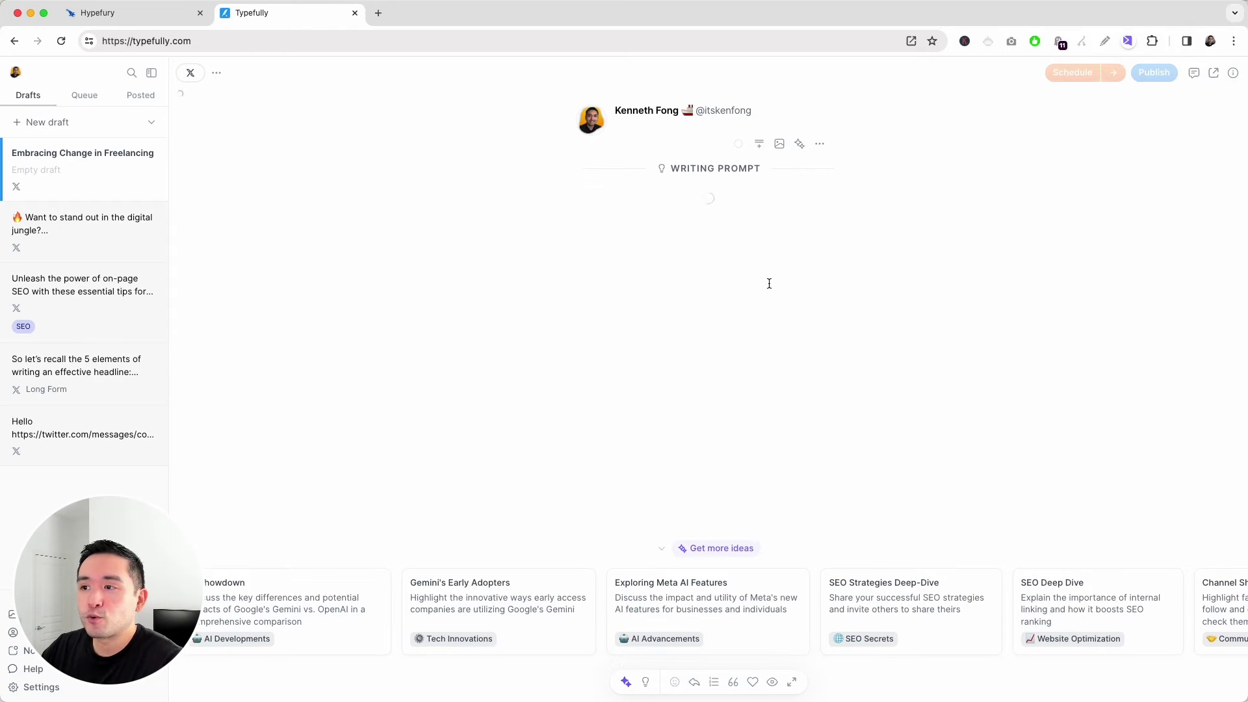
{"action": "left_click", "coordinate": [768, 273]}
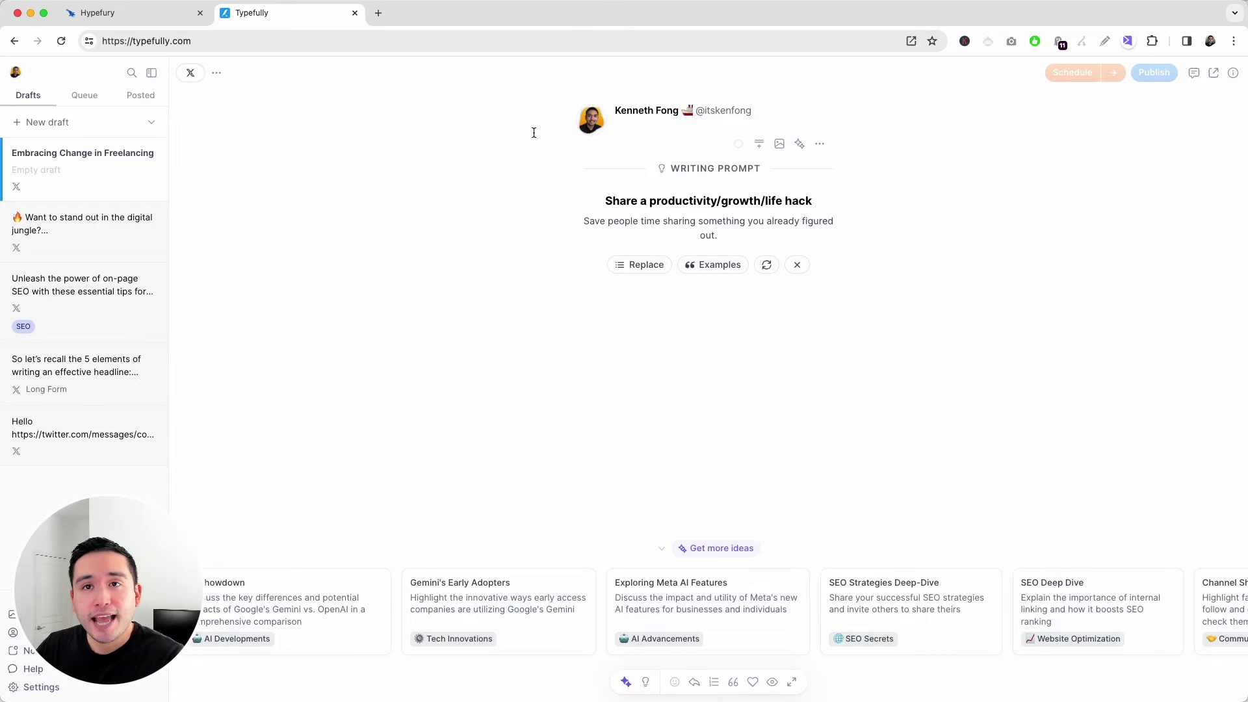
Switch to Hypefury, close the post composer and open the Engagement Builder feed, dismissing any error dialog.
{"action": "left_click", "coordinate": [155, 14]}
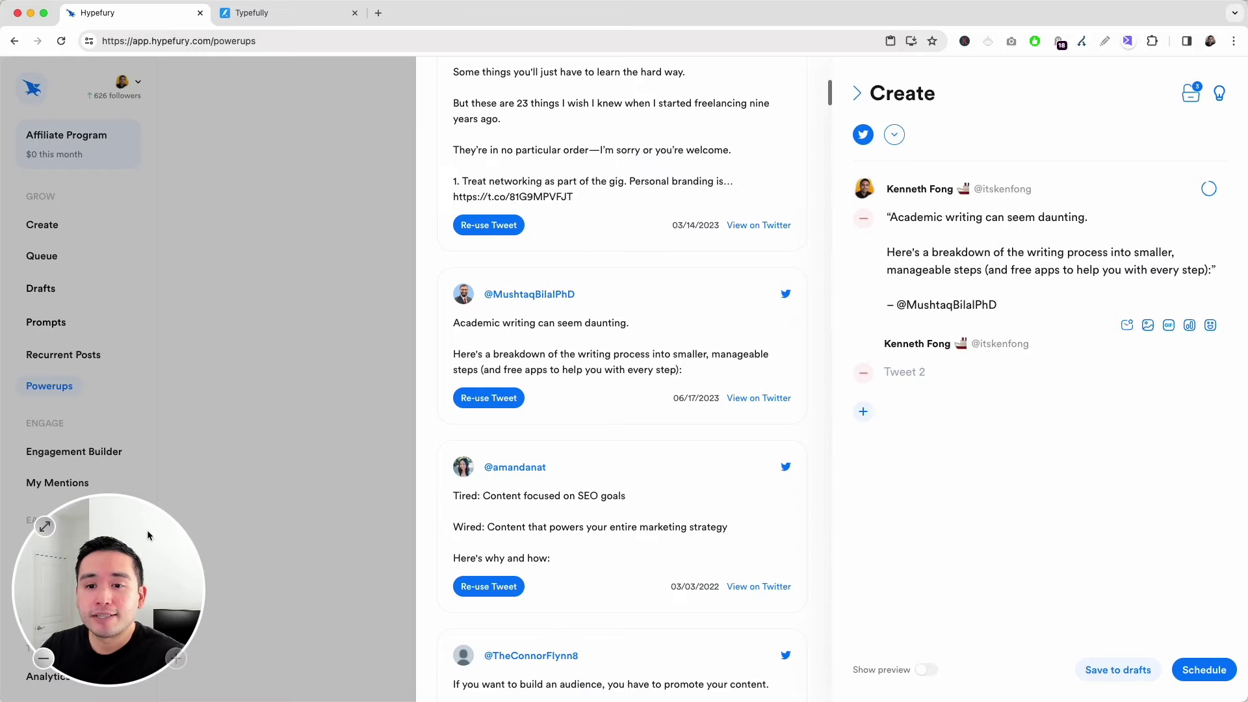
{"action": "left_click", "coordinate": [332, 200]}
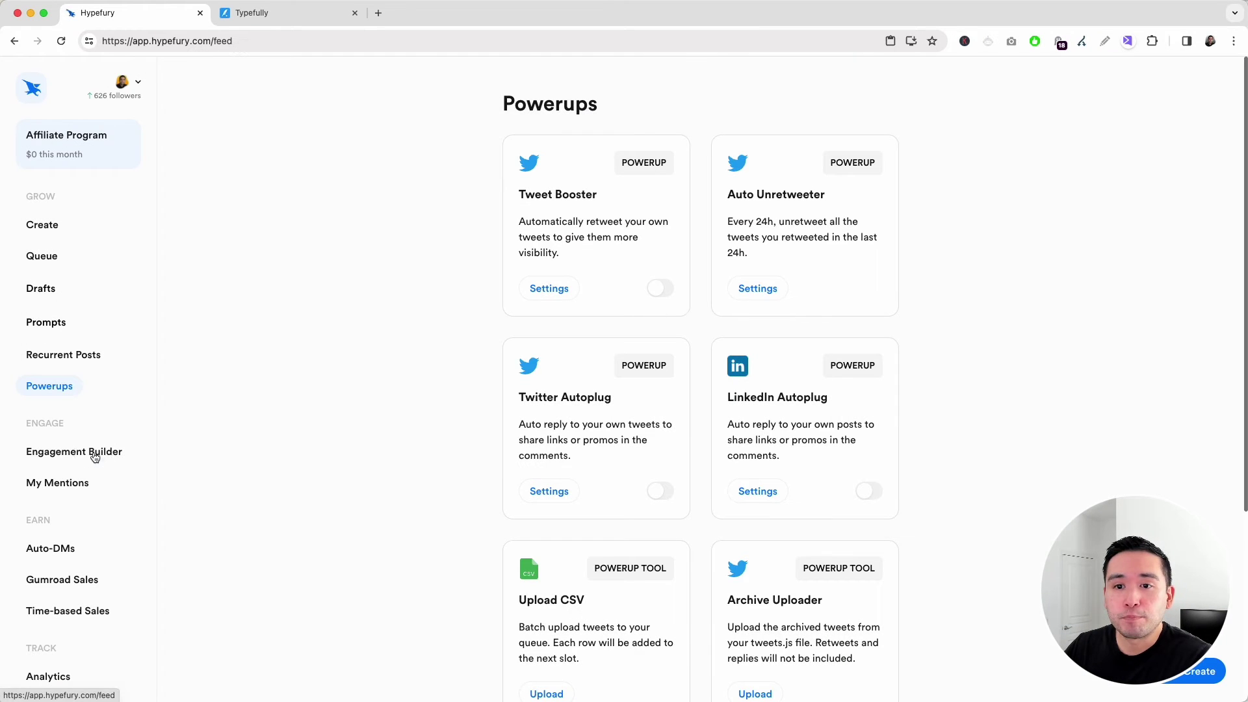
{"action": "left_click", "coordinate": [92, 453]}
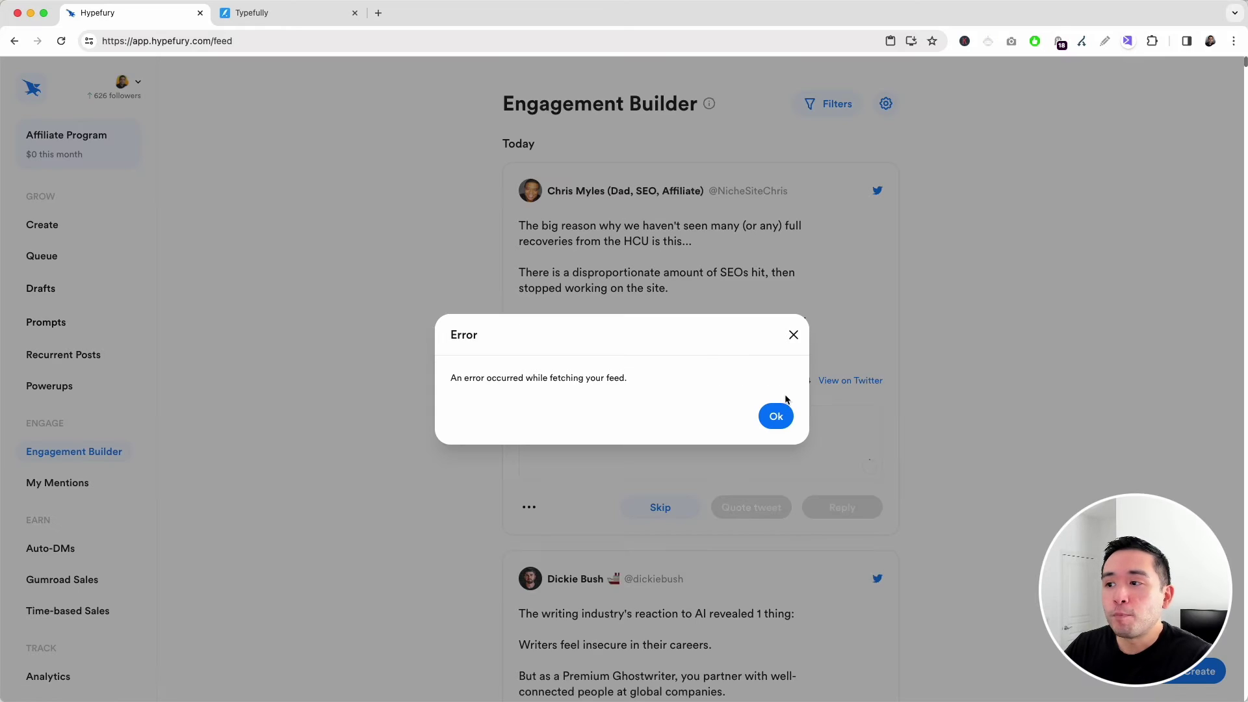
{"action": "left_click", "coordinate": [776, 416]}
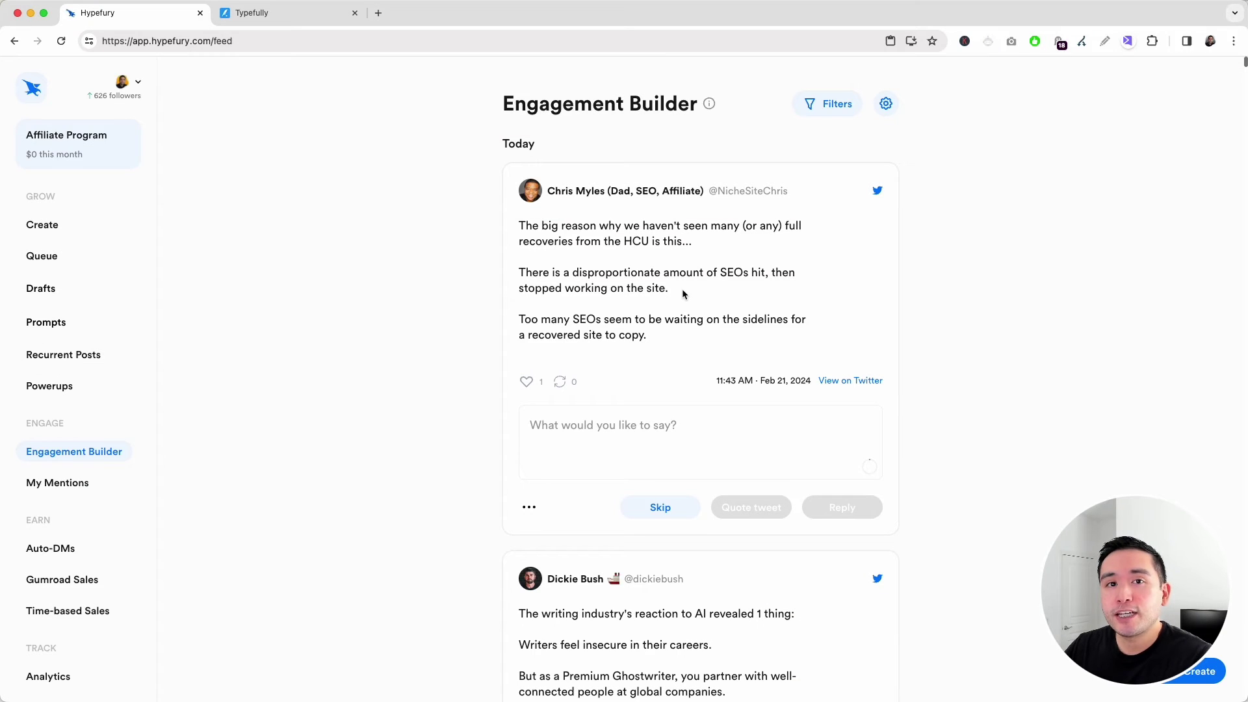
Review the Engagement Builder's watched users settings and the first tweet's like, retweet and emoji options without applying any.
{"action": "left_click", "coordinate": [887, 102]}
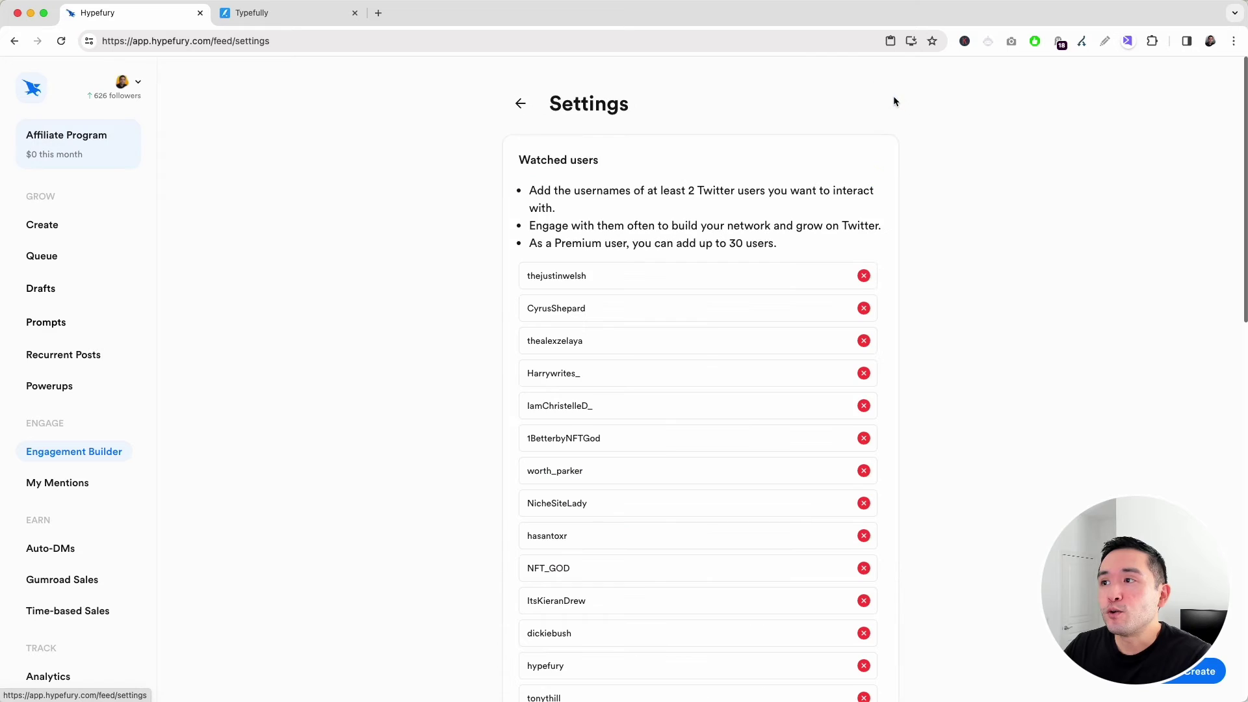
{"action": "left_click", "coordinate": [521, 104]}
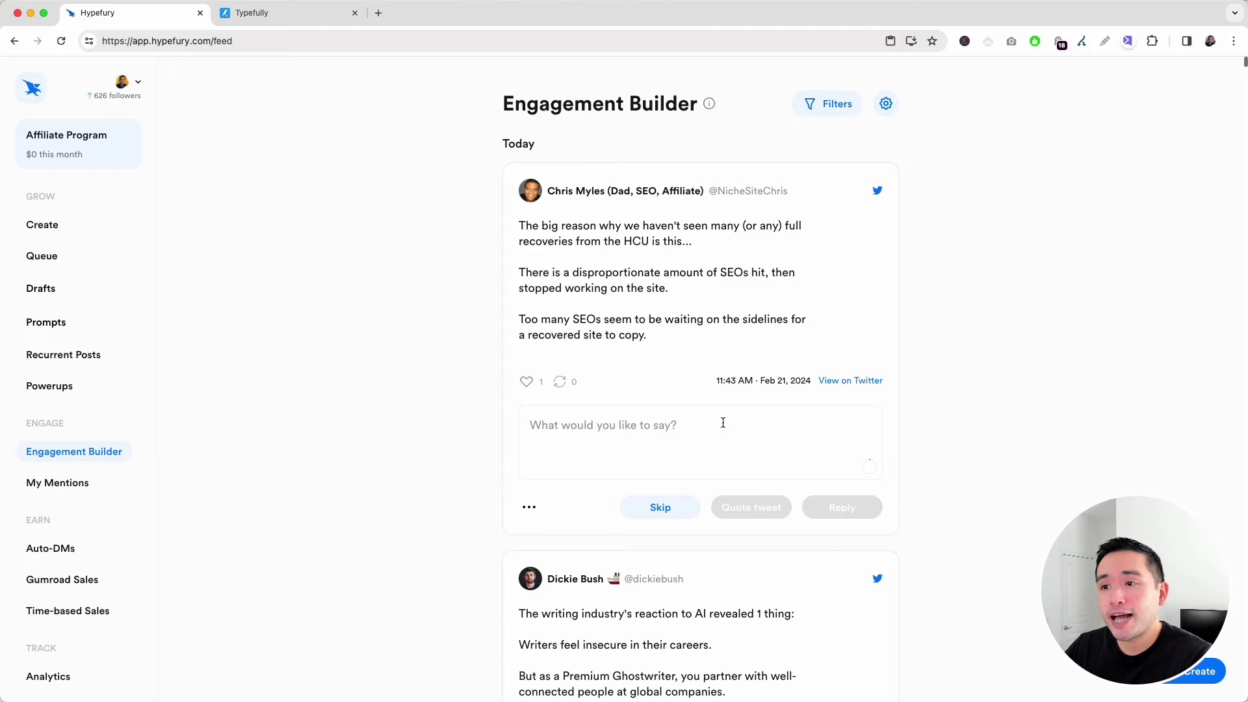
{"action": "left_click", "coordinate": [529, 507]}
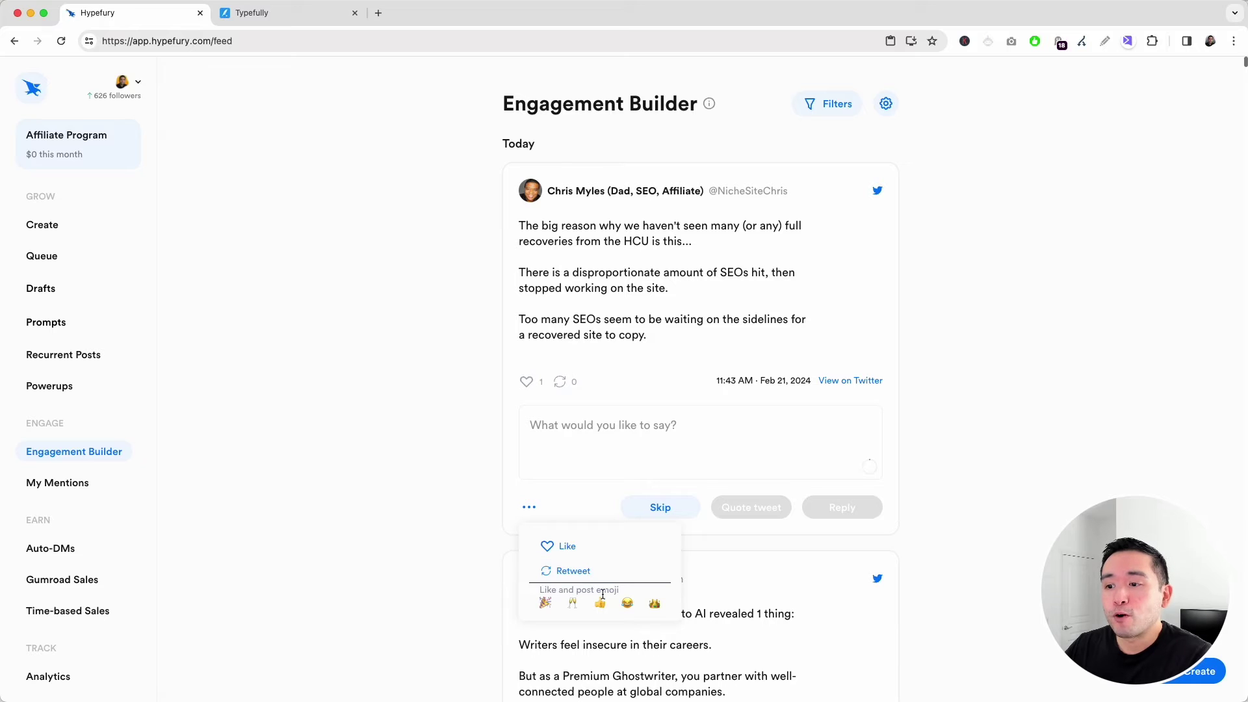
{"action": "left_click", "coordinate": [501, 418]}
Look through the watched users' tweets in the Engagement Builder feed and return to the newest one.
{"action": "scroll", "coordinate": [557, 312], "scroll_direction": "down", "scroll_amount": 5}
{"action": "scroll", "coordinate": [563, 316], "scroll_direction": "down", "scroll_amount": 10}
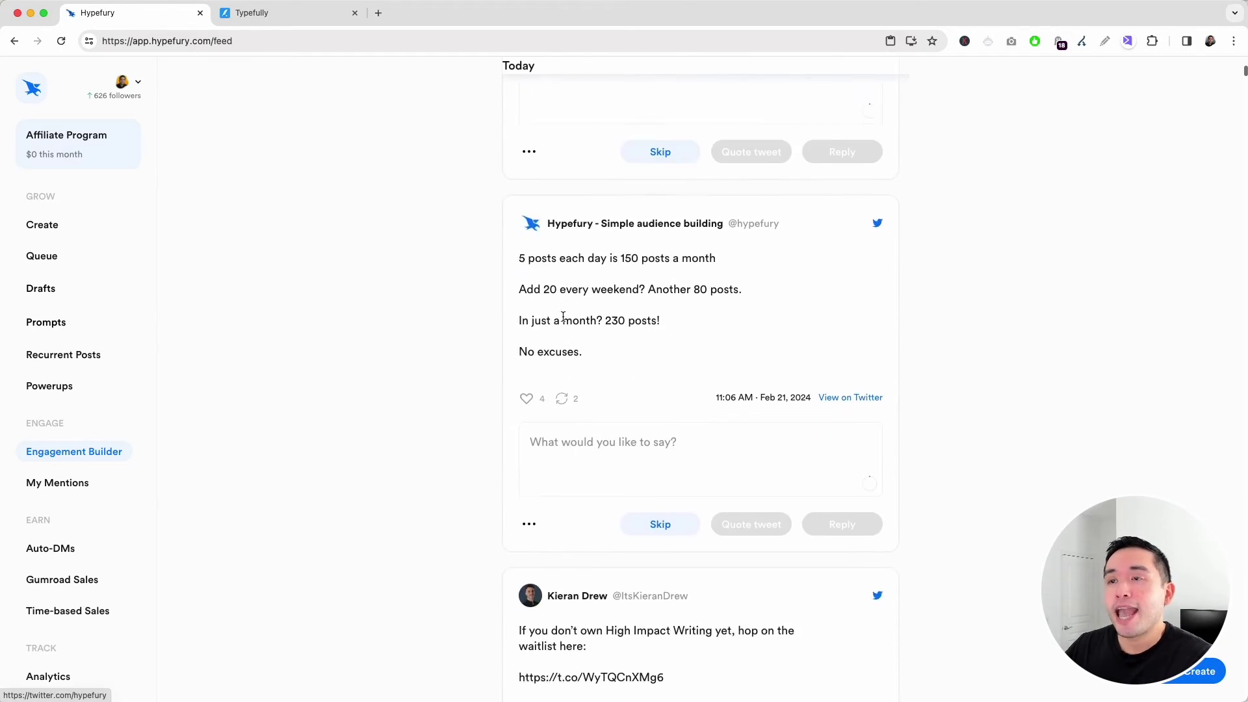
{"action": "scroll", "coordinate": [563, 318], "scroll_direction": "down", "scroll_amount": 5}
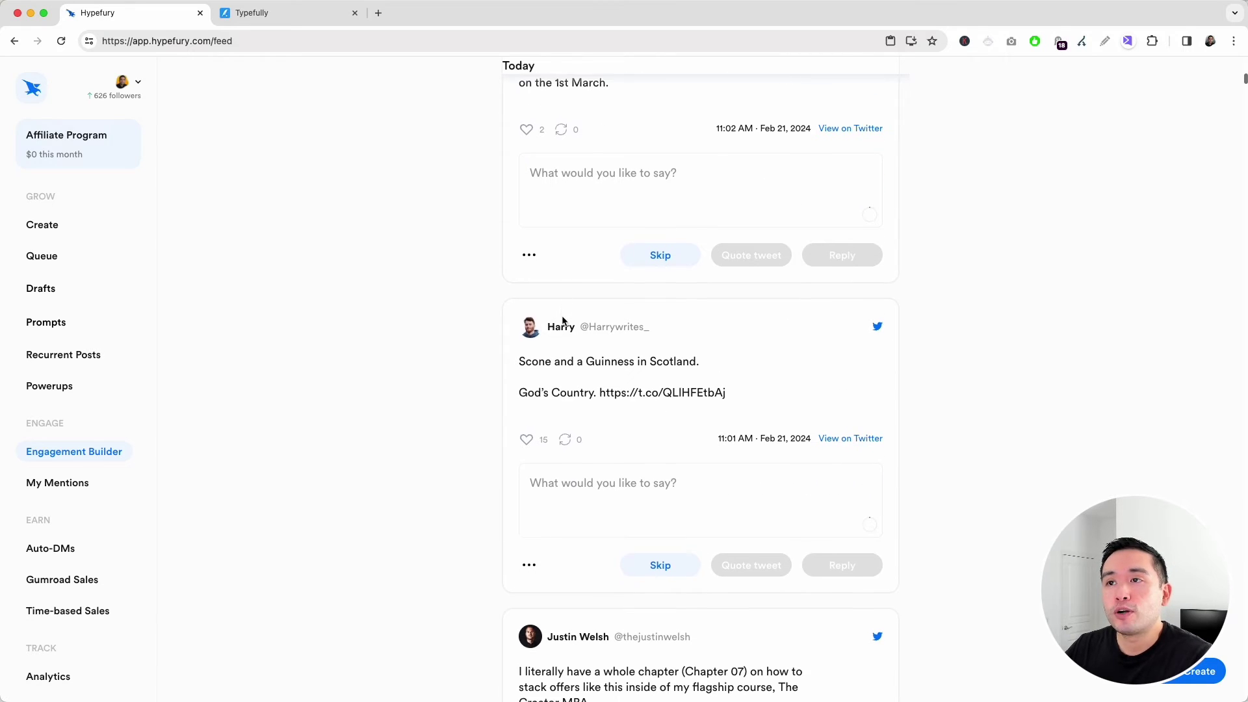
{"action": "scroll", "coordinate": [563, 319], "scroll_direction": "up", "scroll_amount": 7}
{"action": "scroll", "coordinate": [562, 316], "scroll_direction": "up", "scroll_amount": 11}
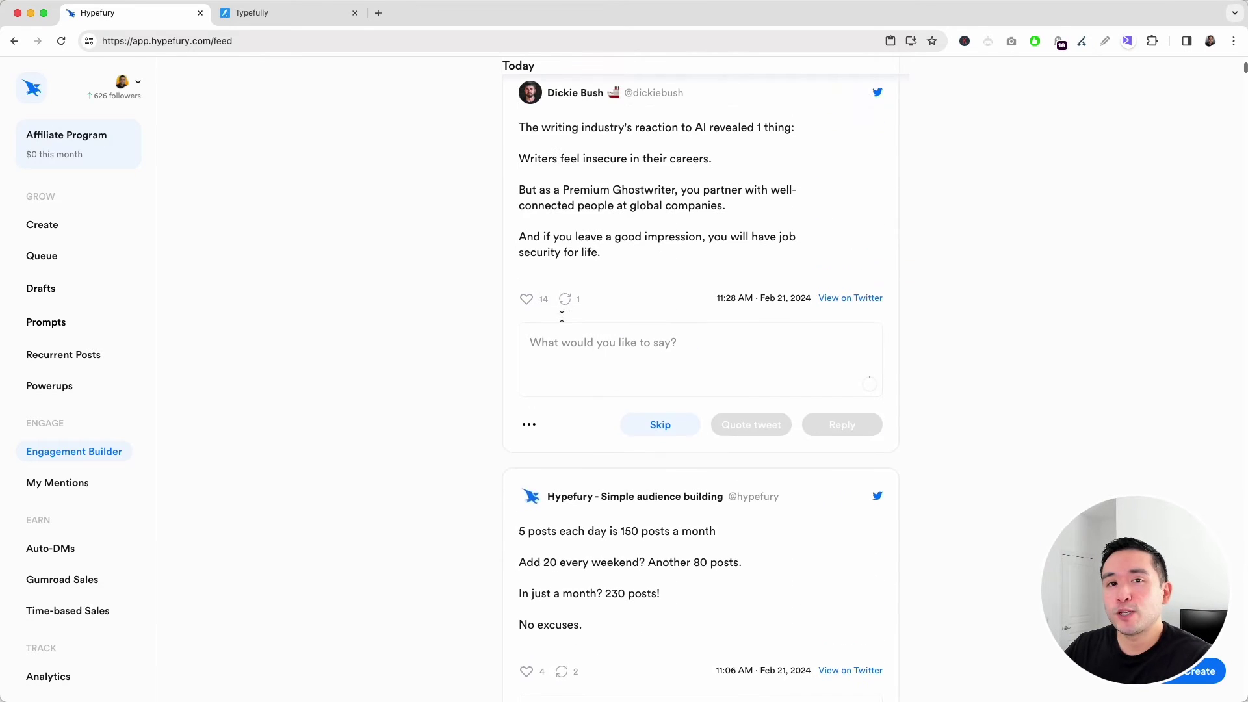
{"action": "scroll", "coordinate": [561, 317], "scroll_direction": "up", "scroll_amount": 3}
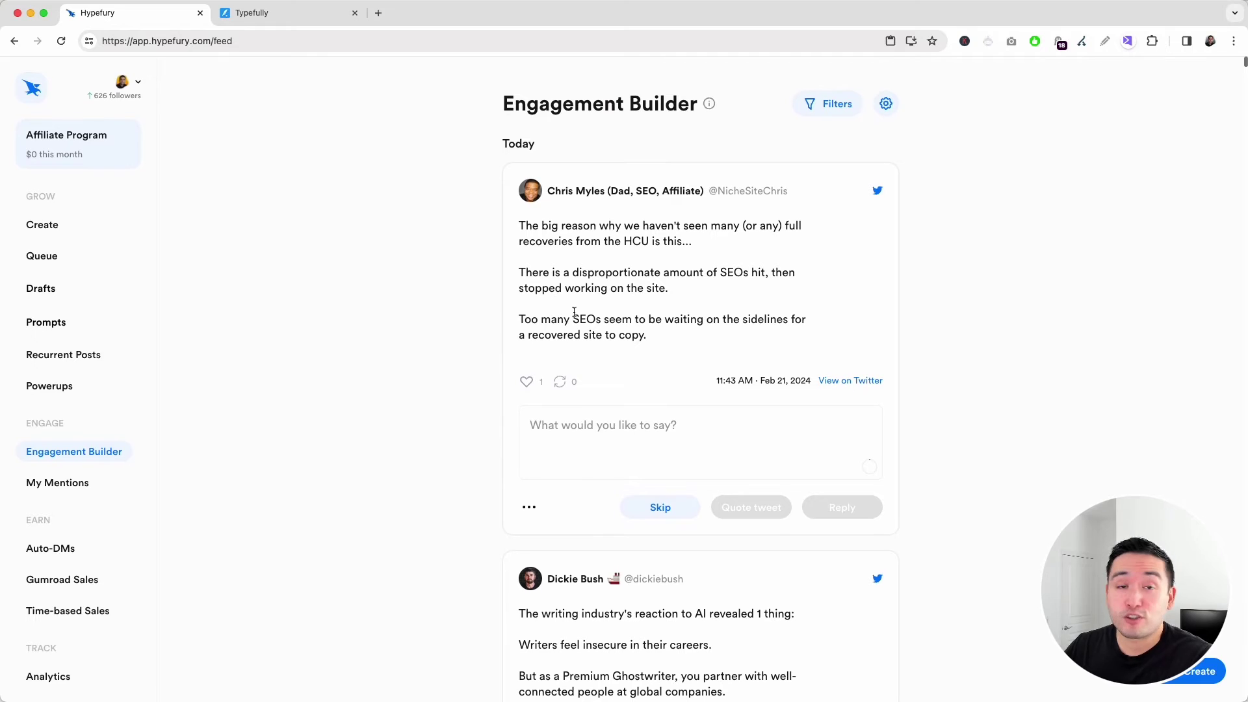
Open My Mentions and examine the replies received and their response options.
{"action": "left_click", "coordinate": [72, 484]}
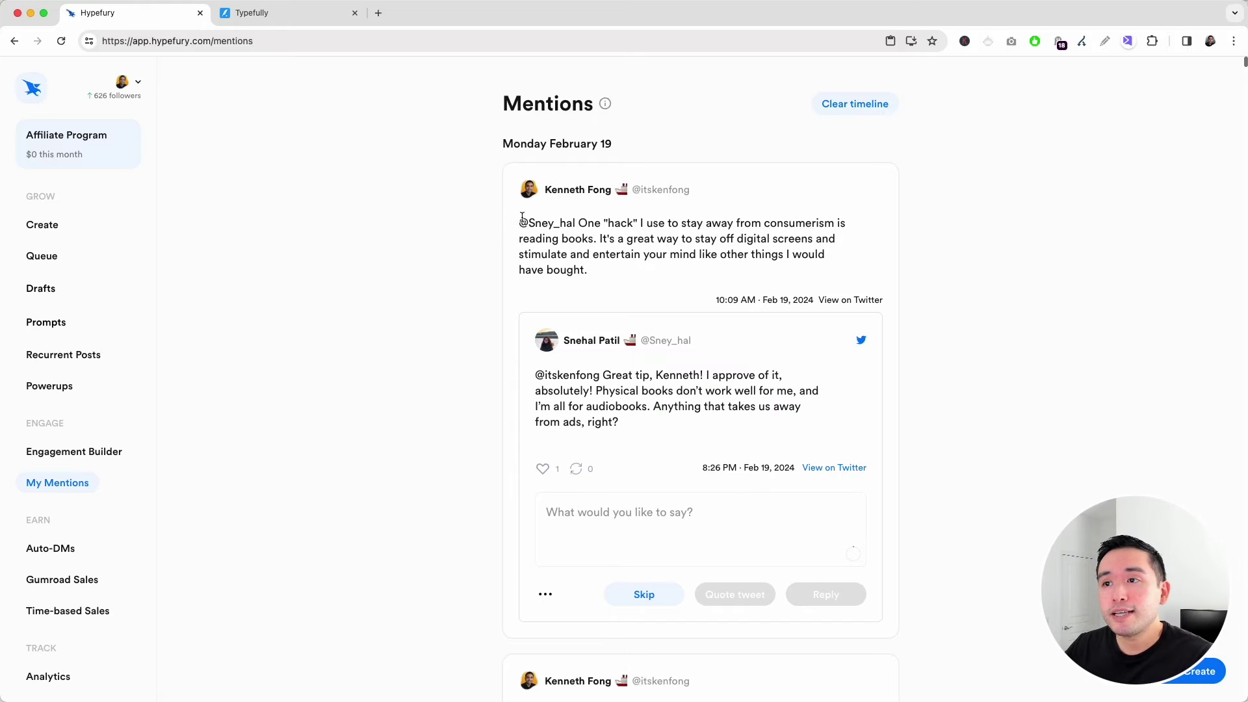
{"action": "scroll", "coordinate": [506, 388], "scroll_direction": "down", "scroll_amount": 6}
{"action": "scroll", "coordinate": [506, 388], "scroll_direction": "up", "scroll_amount": 3}
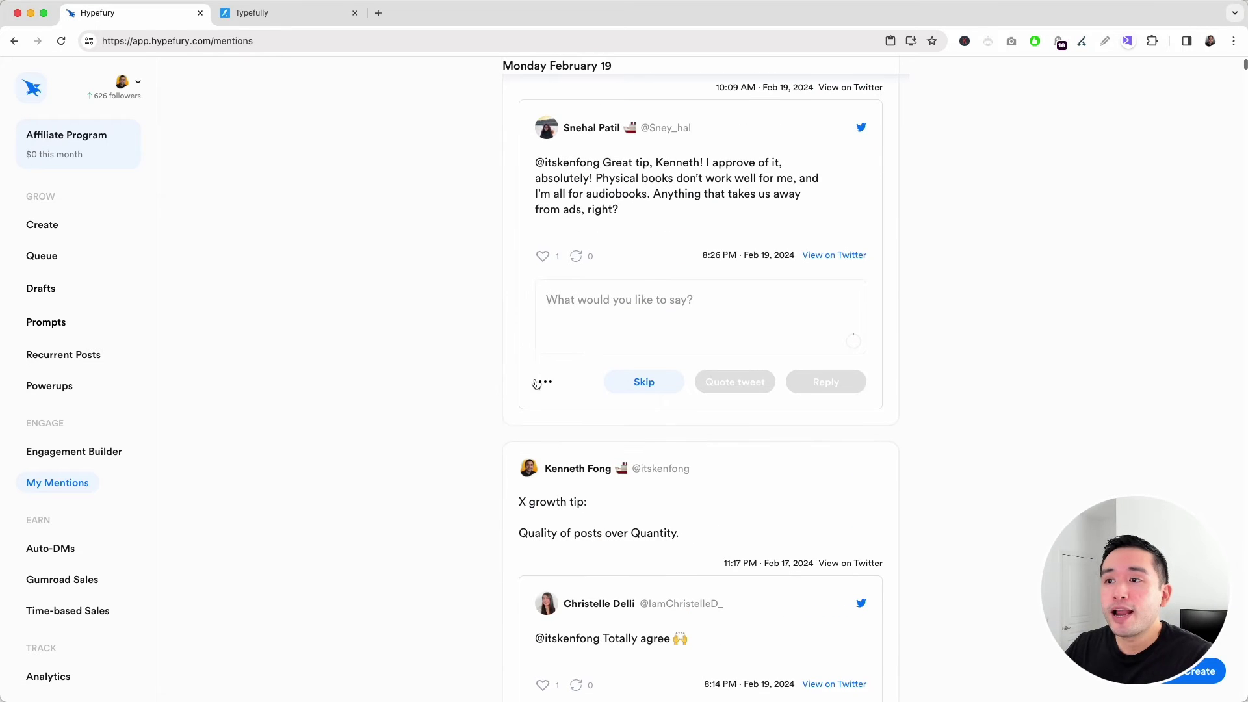
{"action": "scroll", "coordinate": [610, 583], "scroll_direction": "up", "scroll_amount": 3}
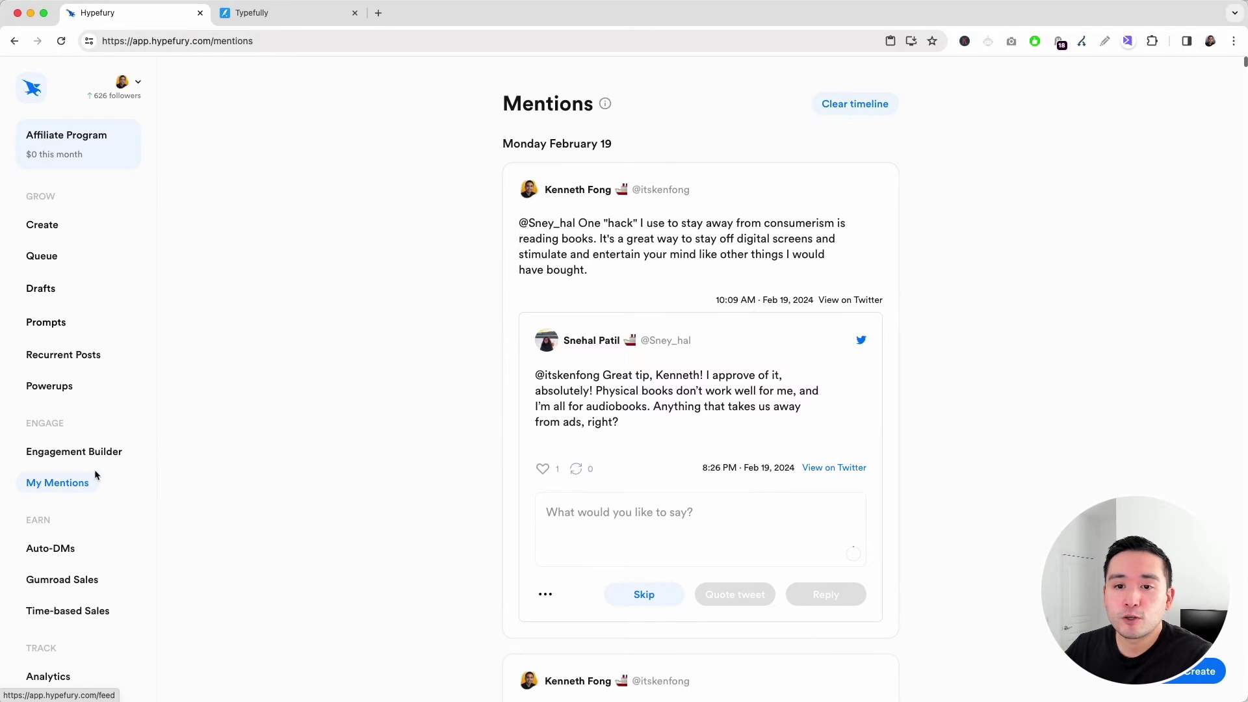
Open the Time-based Sales page and start creating a new sale.
{"action": "scroll", "coordinate": [621, 341], "scroll_direction": "down", "scroll_amount": 5}
{"action": "scroll", "coordinate": [622, 338], "scroll_direction": "down", "scroll_amount": 8}
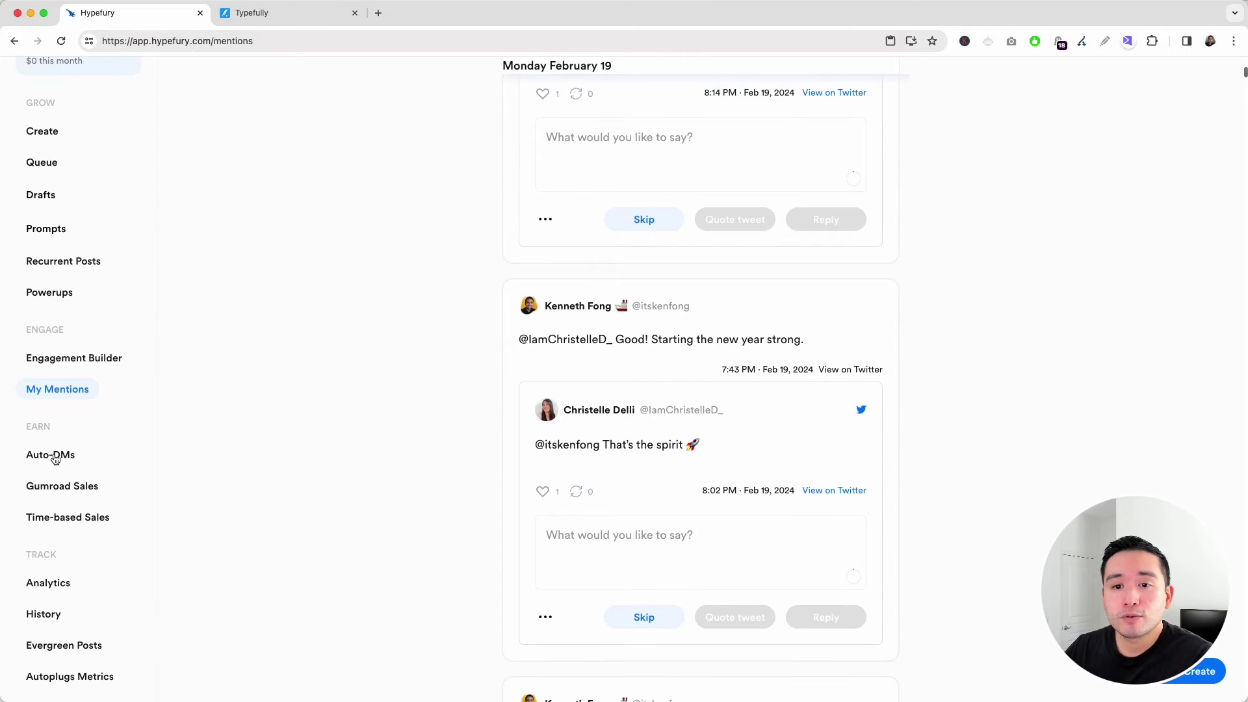
{"action": "left_click", "coordinate": [56, 525]}
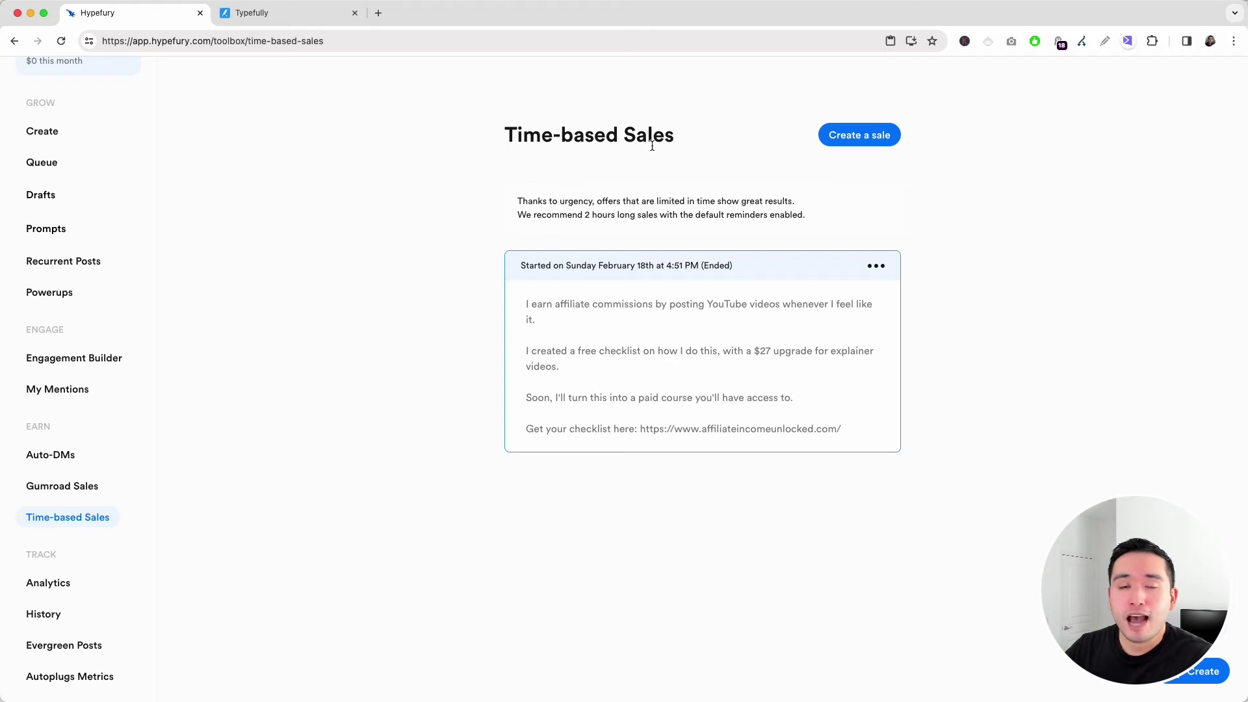
{"action": "left_click", "coordinate": [838, 138]}
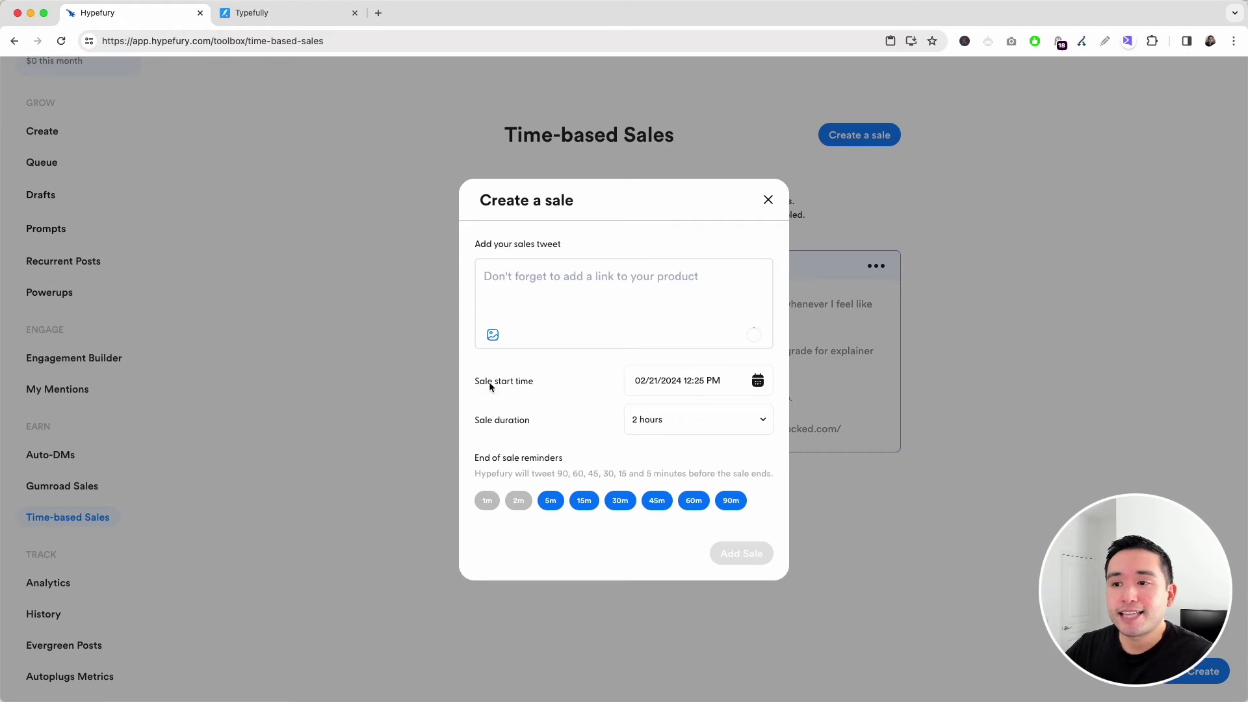
Examine the sale duration options and the start time calendar of the new sale without changing either setting.
{"action": "left_click", "coordinate": [656, 421]}
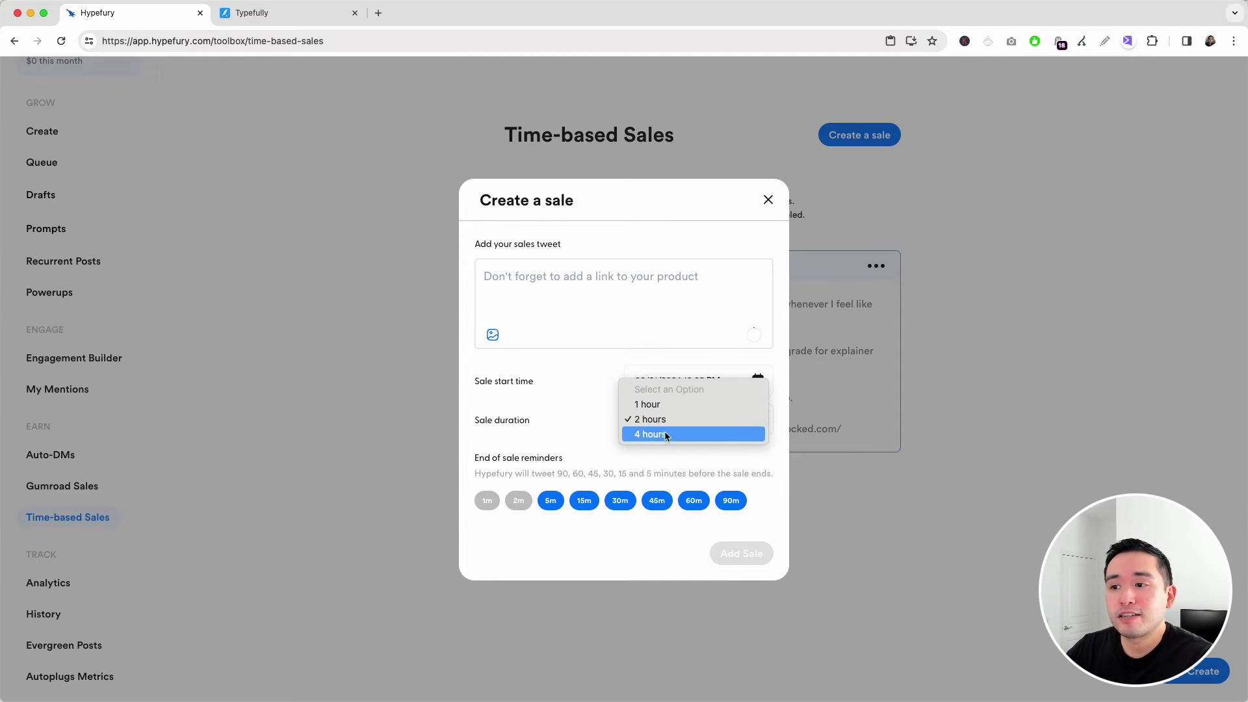
{"action": "left_click", "coordinate": [585, 420]}
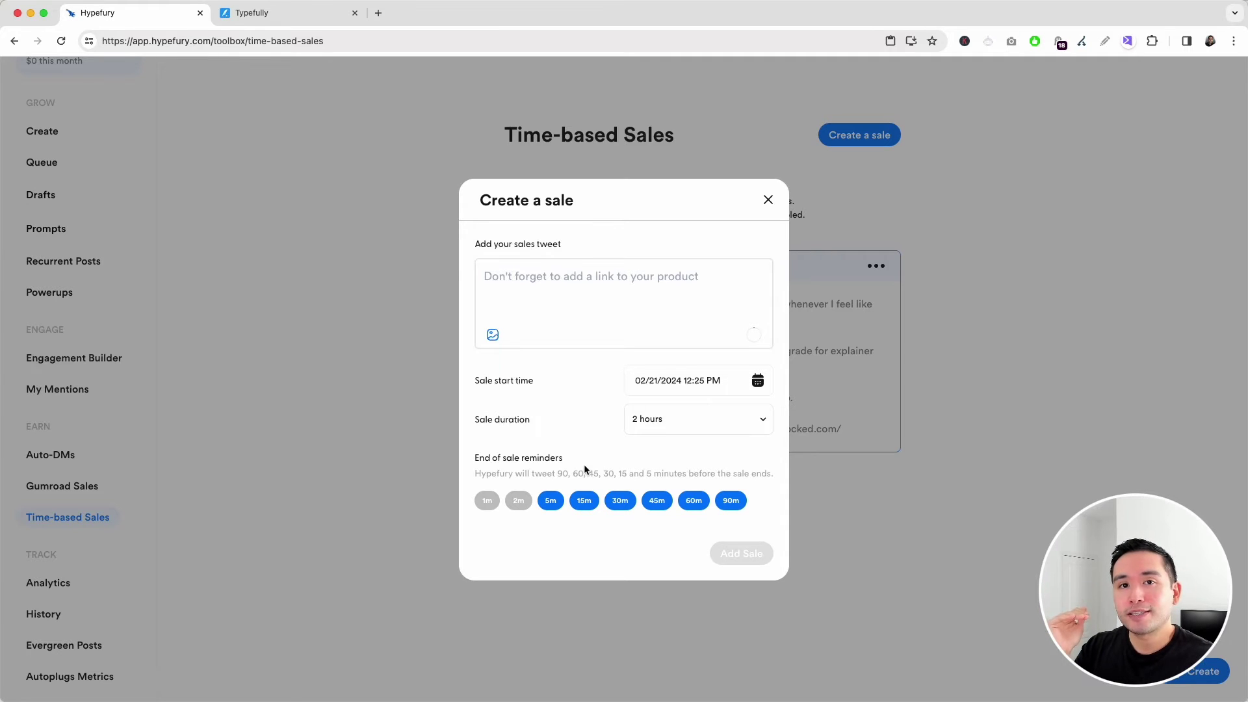
{"action": "left_click", "coordinate": [695, 385]}
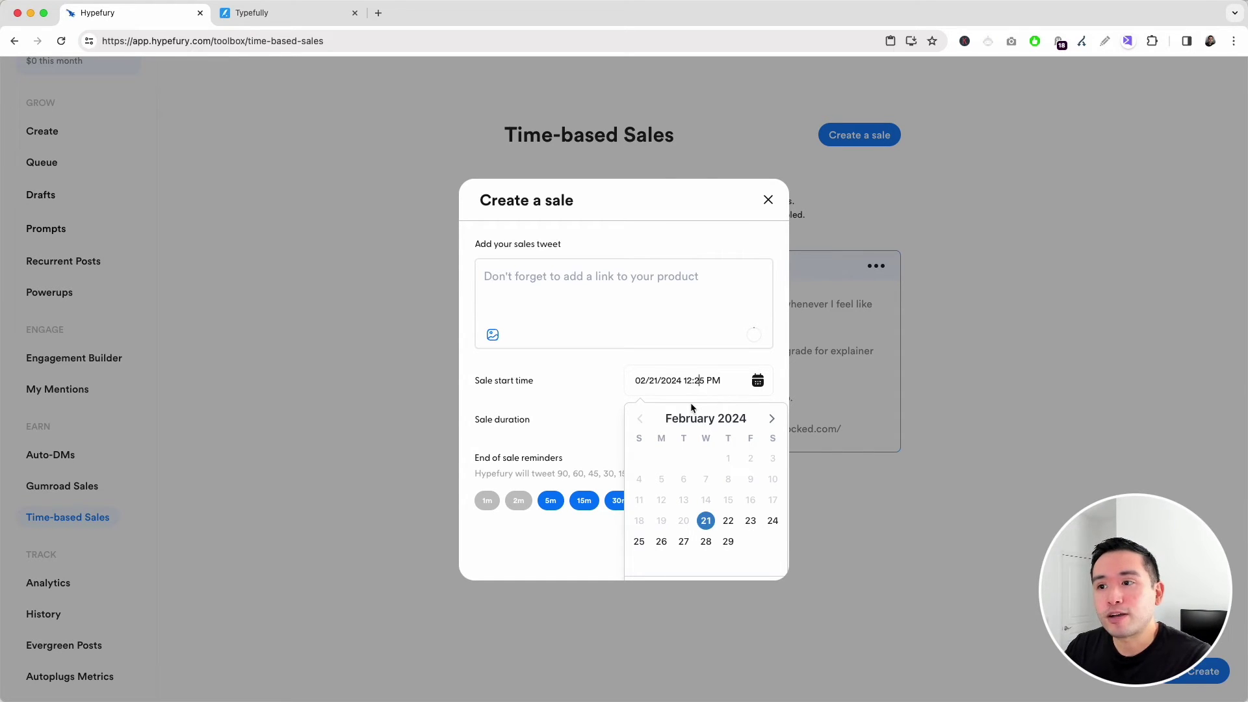
{"action": "left_click", "coordinate": [585, 383]}
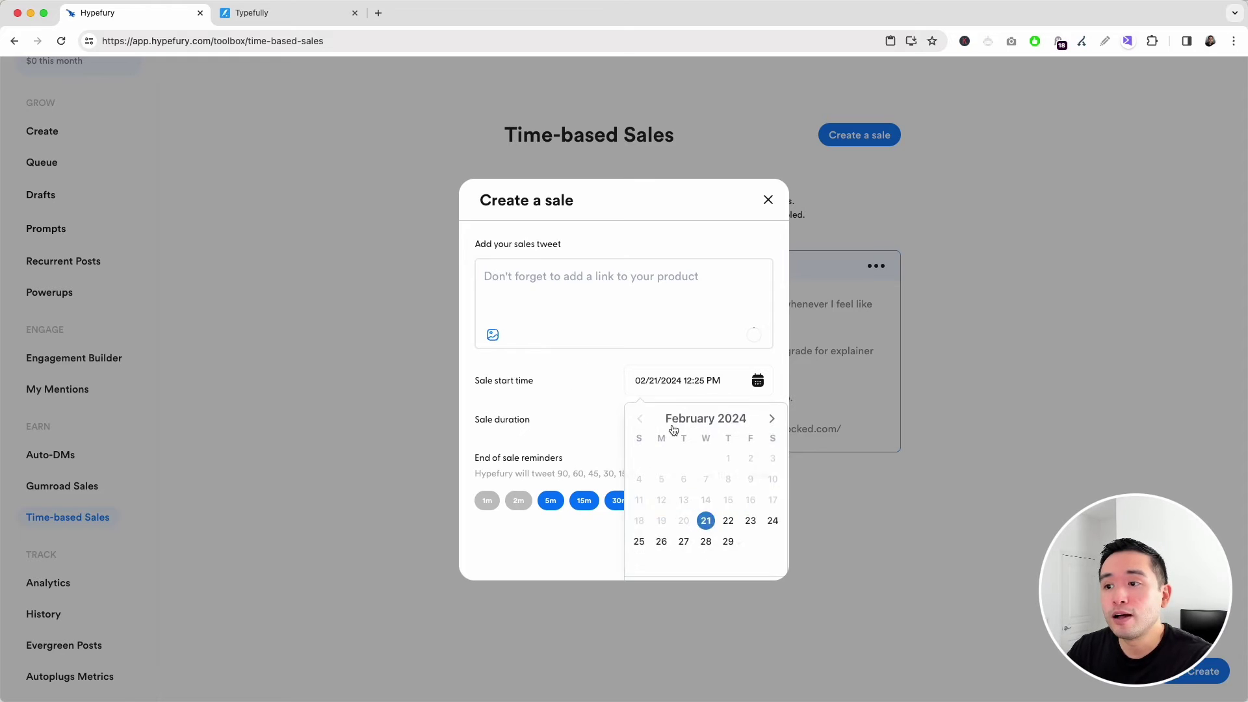
{"action": "left_click", "coordinate": [669, 419]}
{"action": "left_click", "coordinate": [592, 434]}
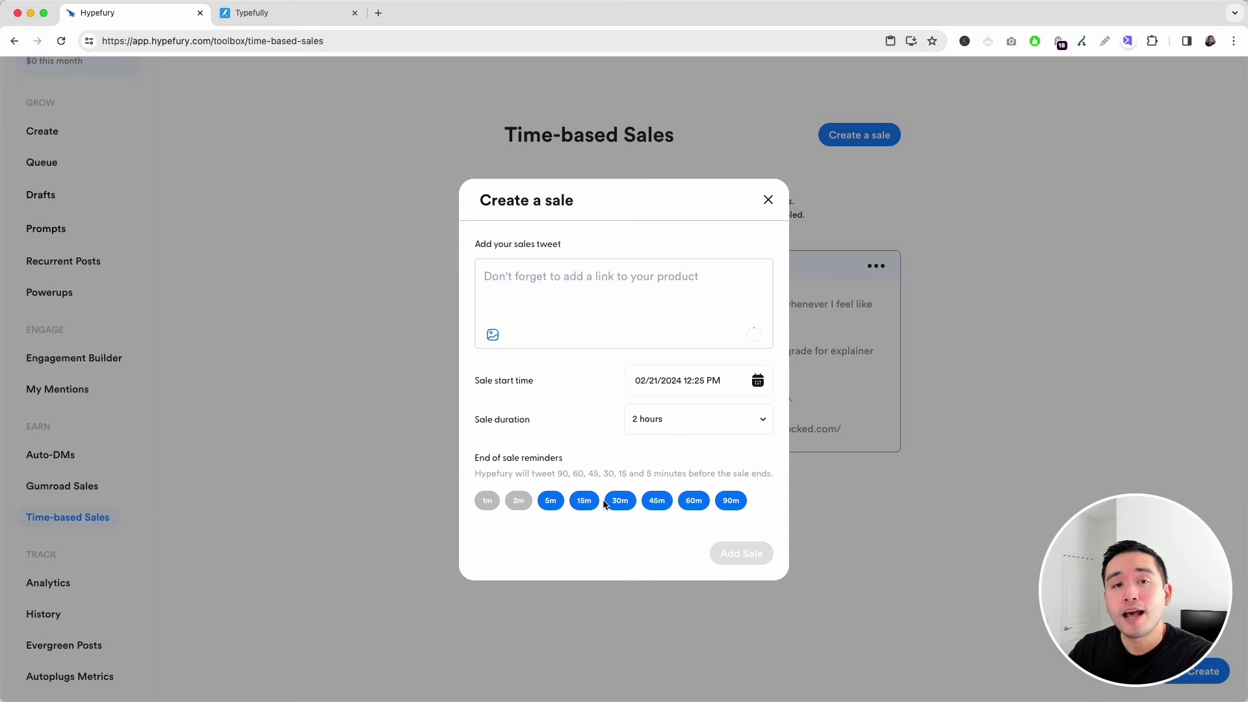
Go over the sales tweet field, start time and duration once more, and close the sale form without adding a sale.
{"action": "left_click", "coordinate": [540, 277]}
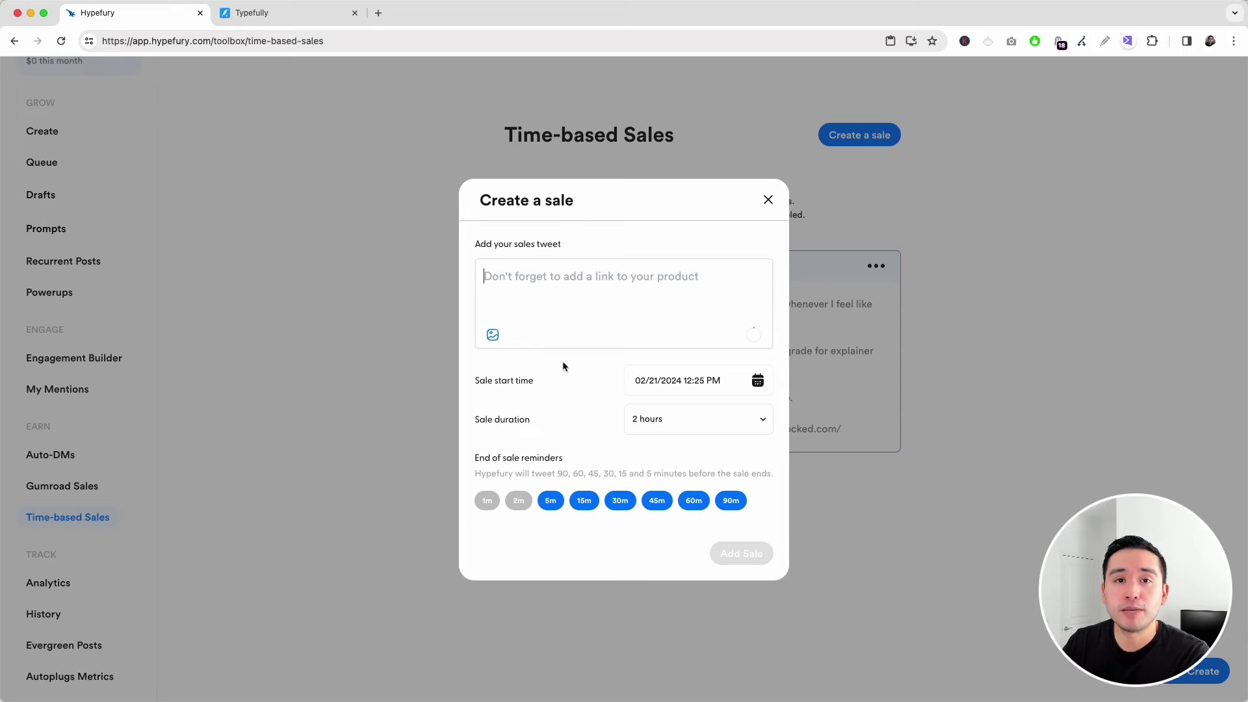
{"action": "left_click", "coordinate": [642, 390]}
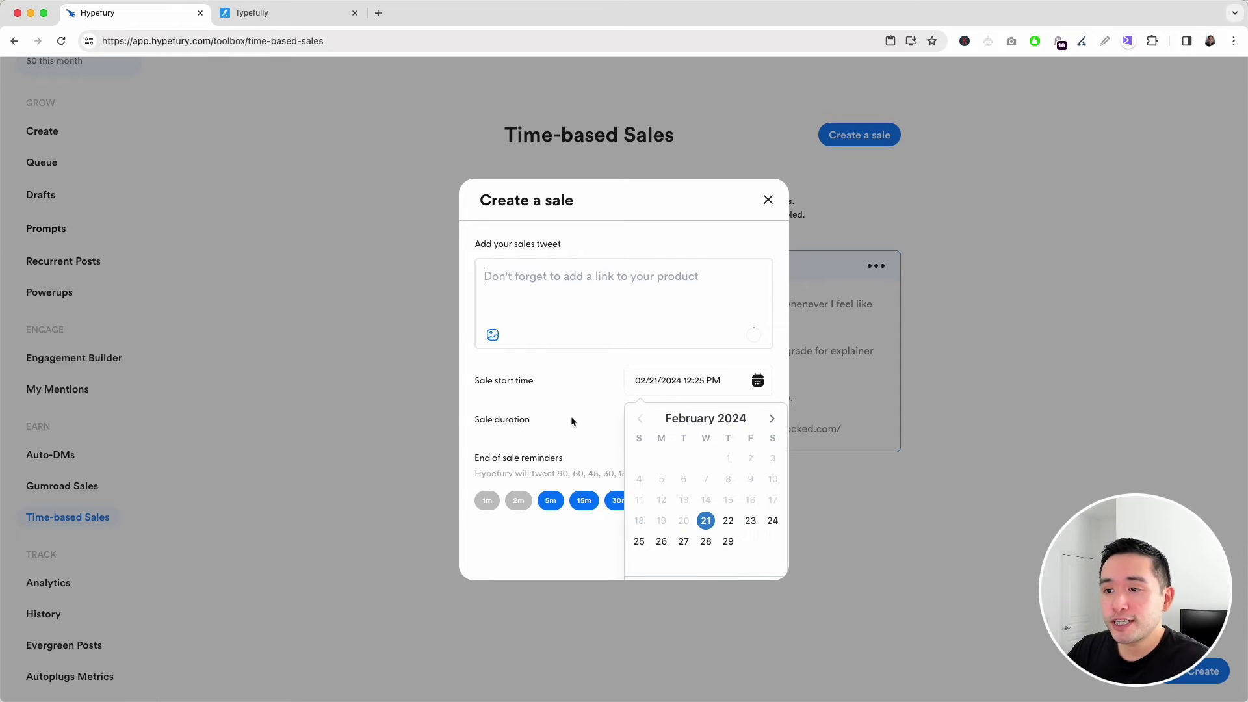
{"action": "left_click", "coordinate": [567, 415]}
{"action": "left_click", "coordinate": [645, 421]}
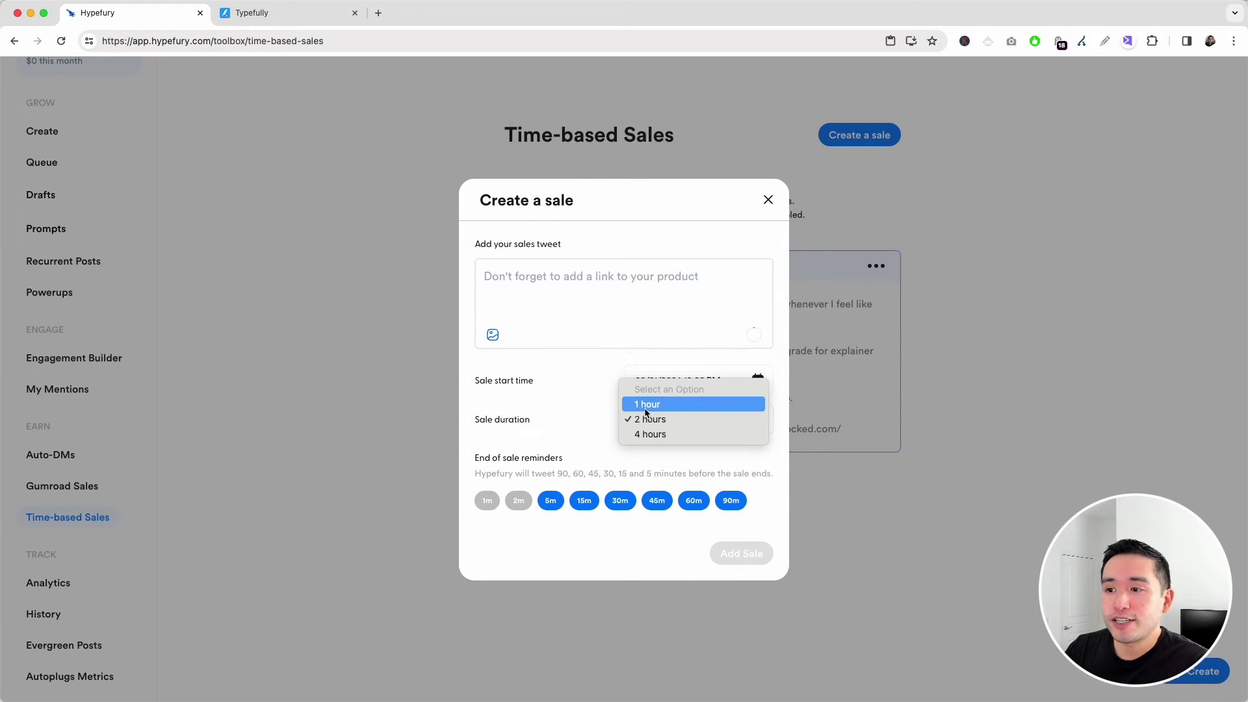
{"action": "left_click", "coordinate": [551, 416]}
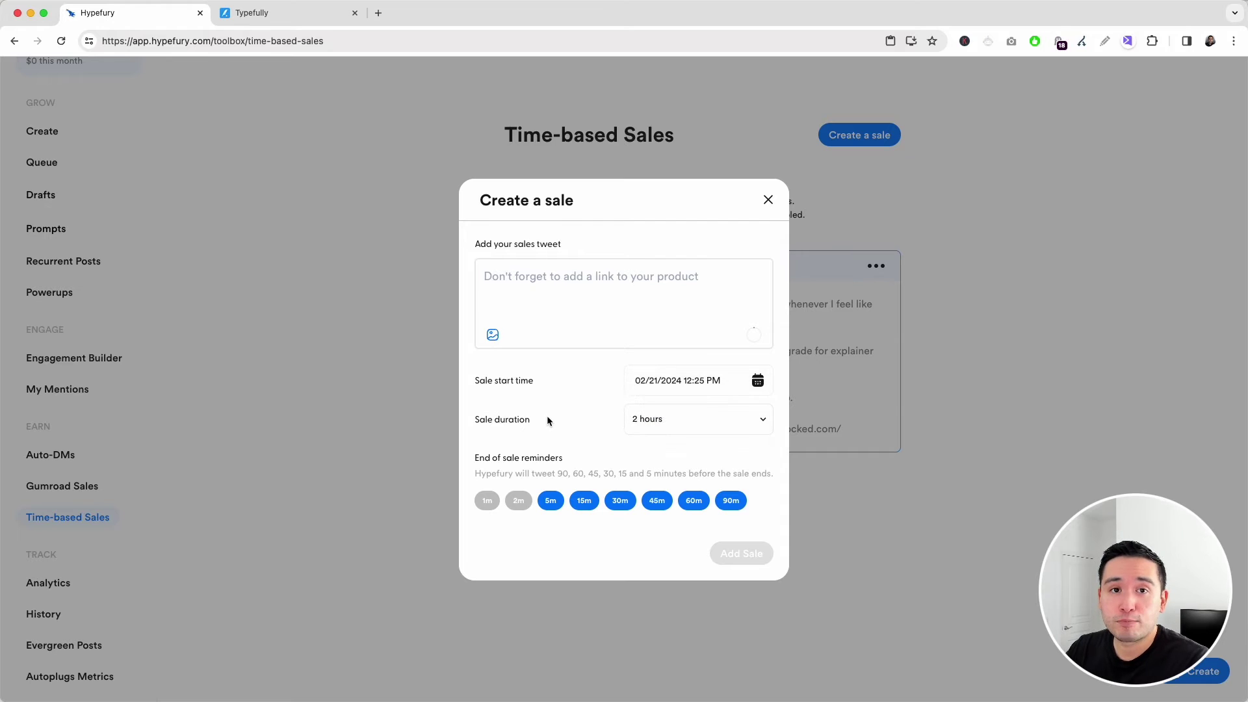
{"action": "left_click", "coordinate": [767, 202]}
Open Evergreen Posts and review the available filter and sort options without applying any.
{"action": "left_click", "coordinate": [72, 646]}
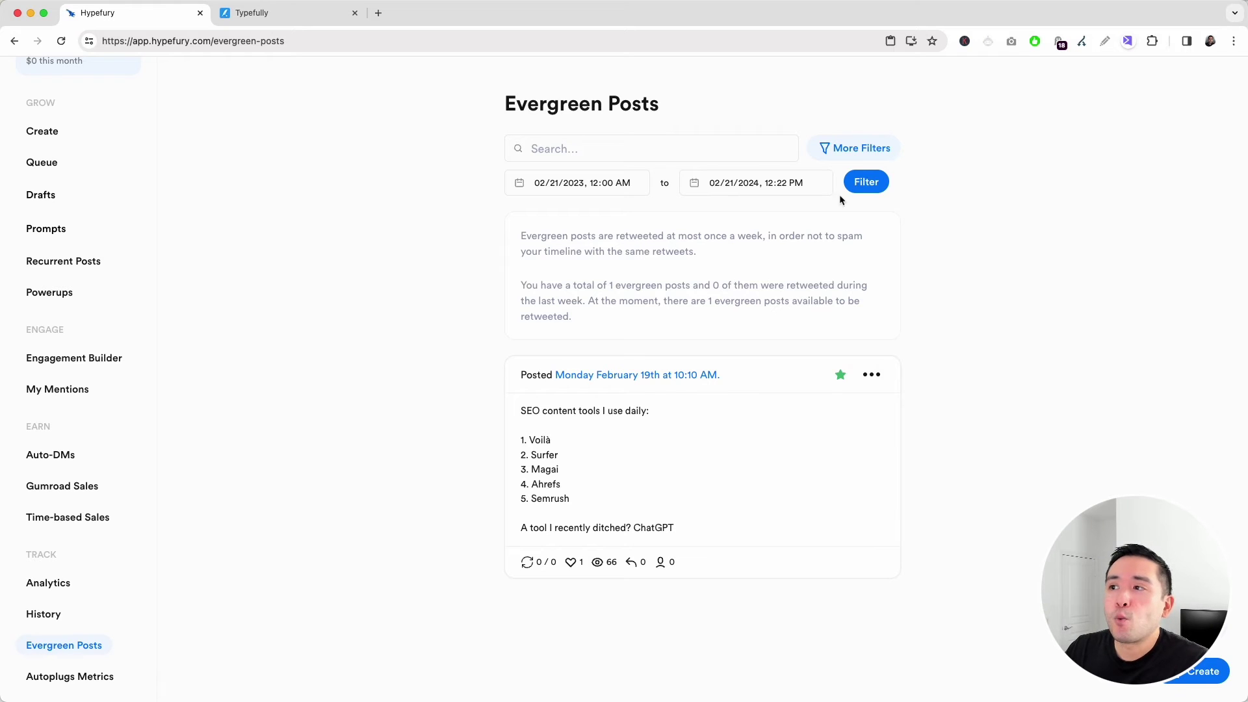
{"action": "left_click", "coordinate": [852, 150]}
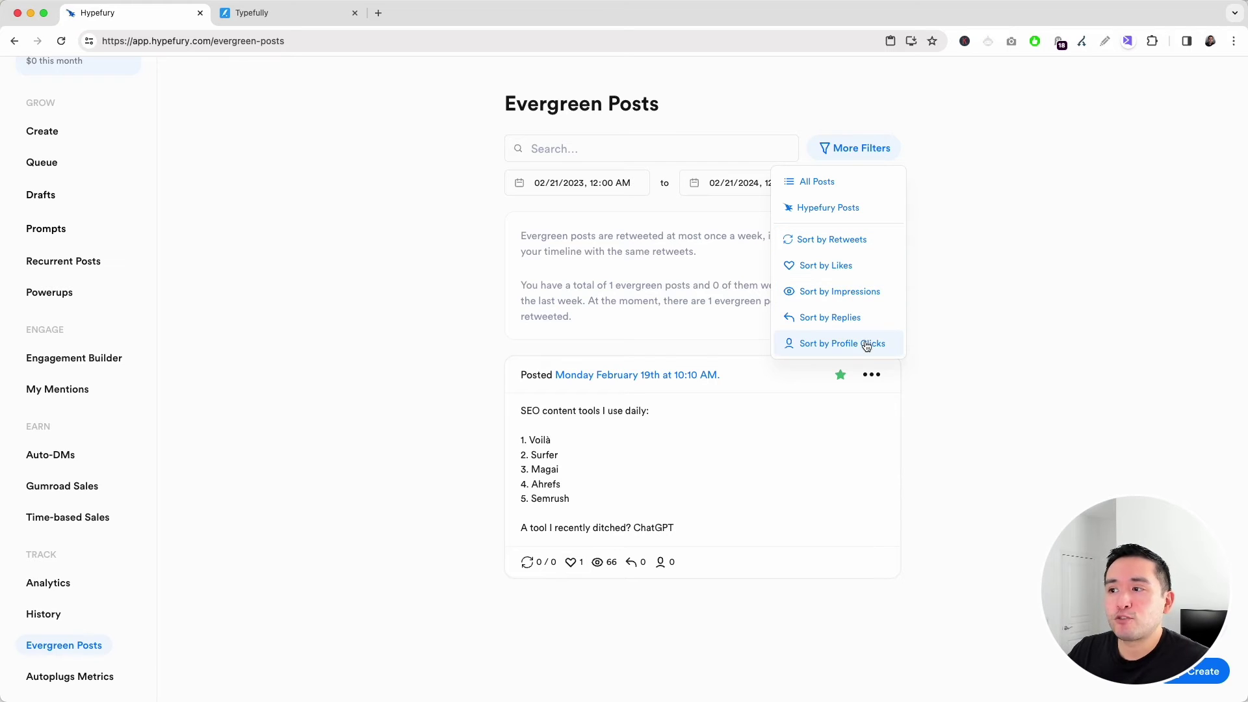
{"action": "left_click", "coordinate": [418, 578]}
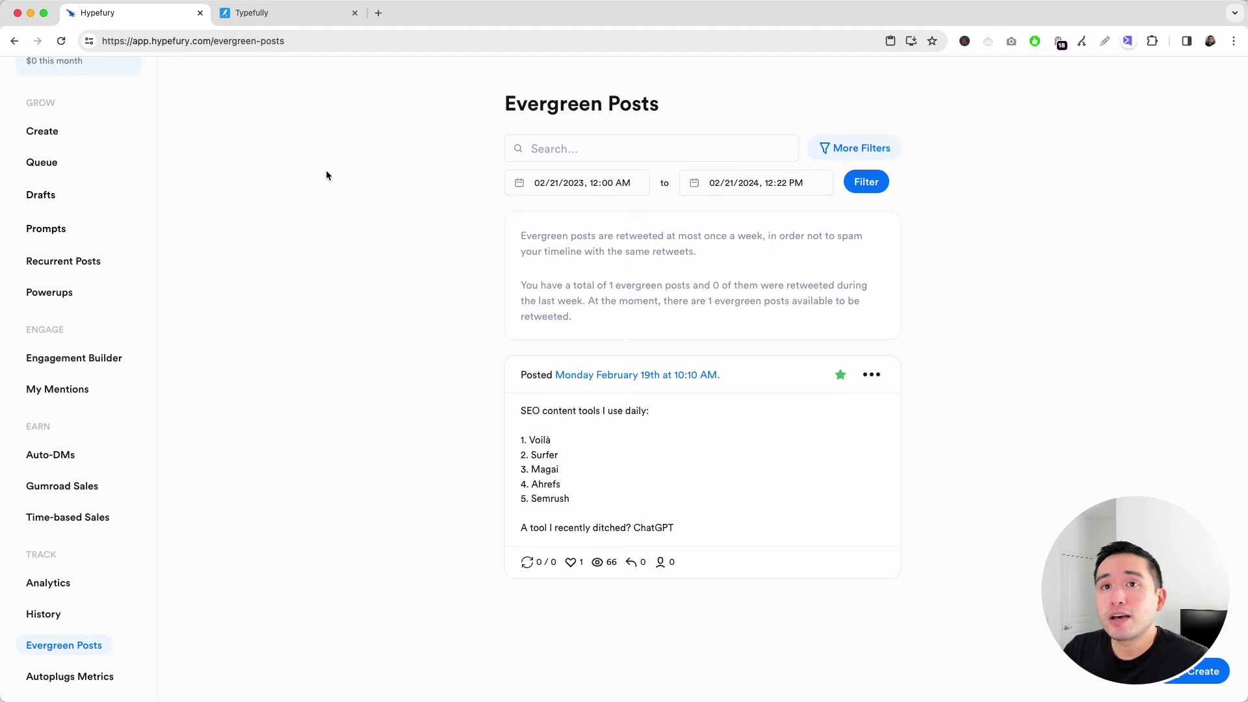
Glance at Typefully, return to Hypefury and review the posting slots in the Queue.
{"action": "left_click", "coordinate": [263, 12]}
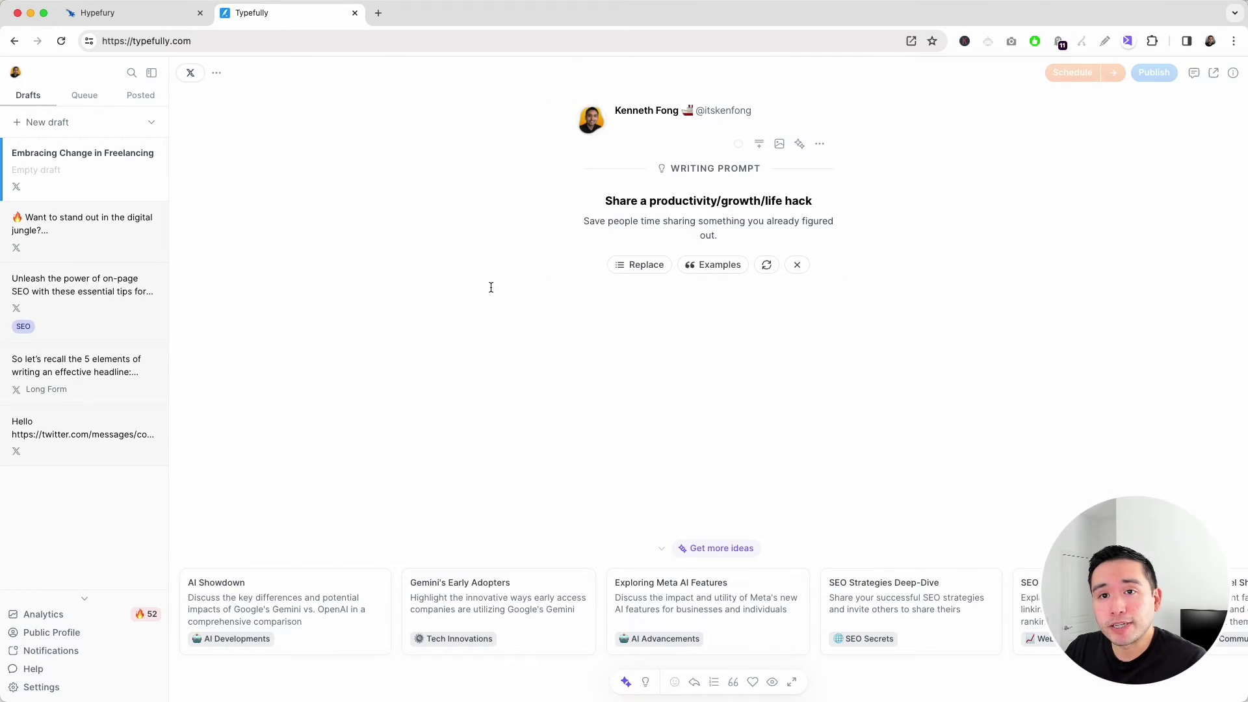
{"action": "key", "text": "super+1"}
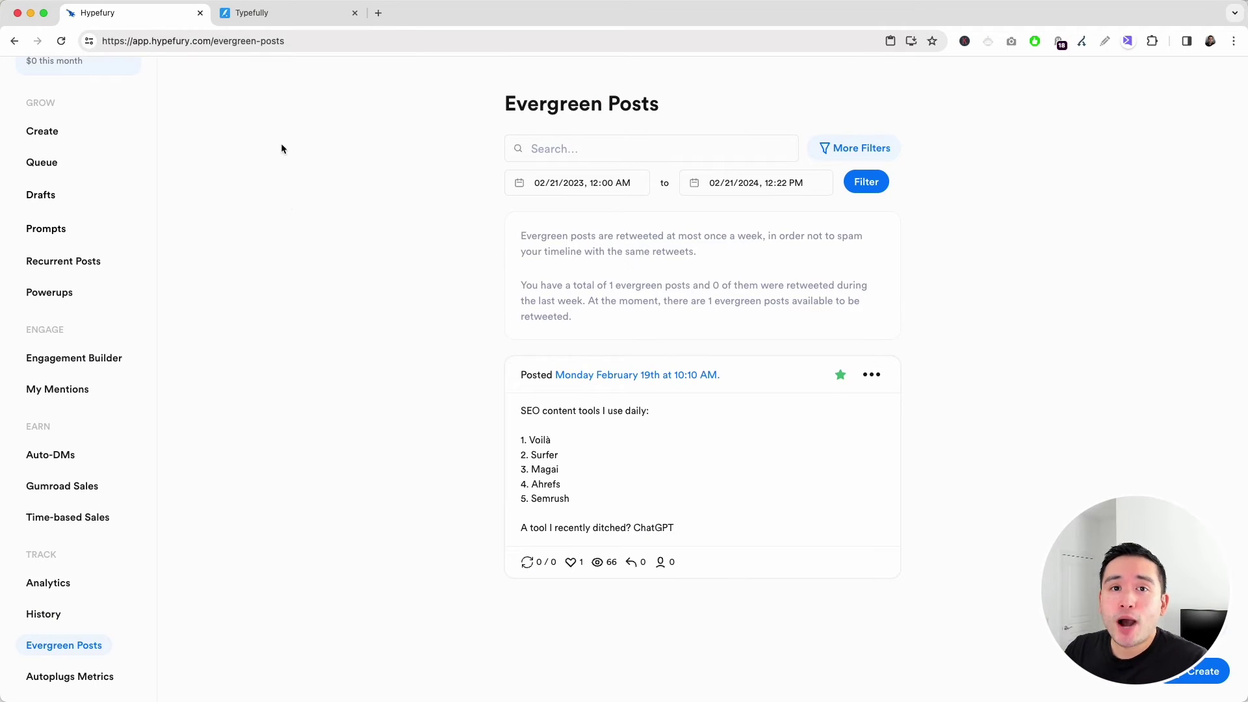
{"action": "scroll", "coordinate": [60, 170], "scroll_direction": "up", "scroll_amount": 3}
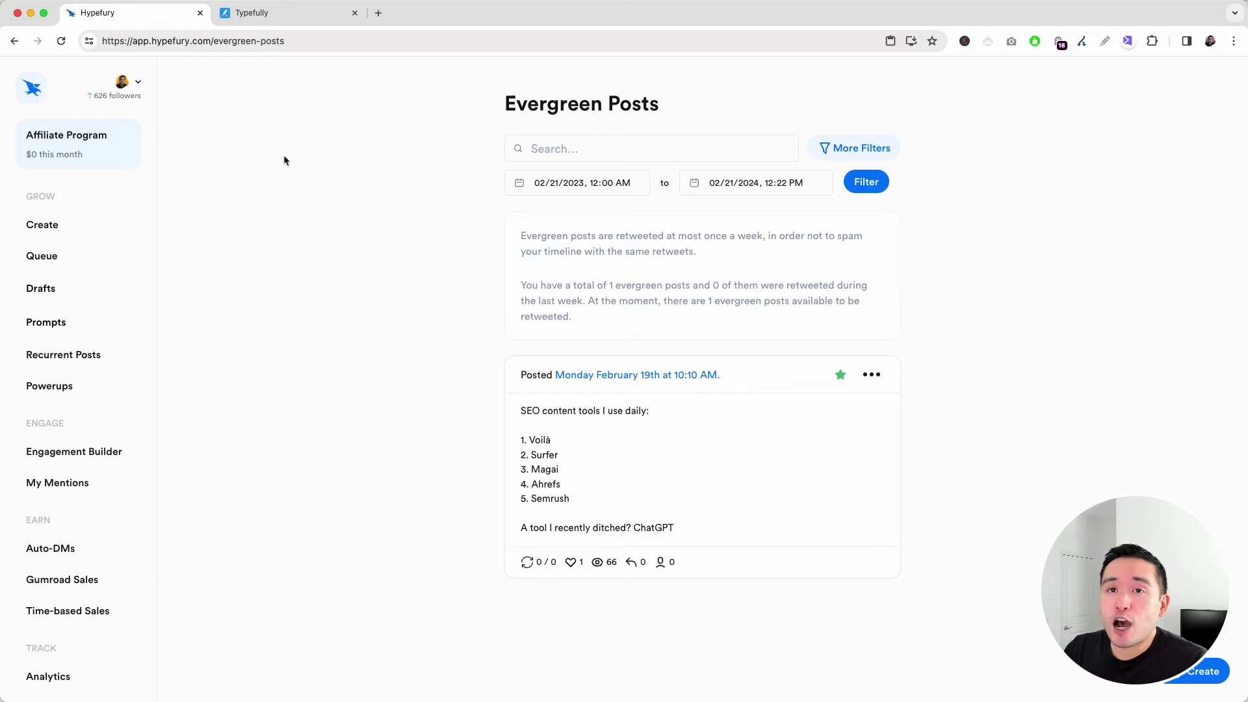
{"action": "left_click", "coordinate": [38, 256]}
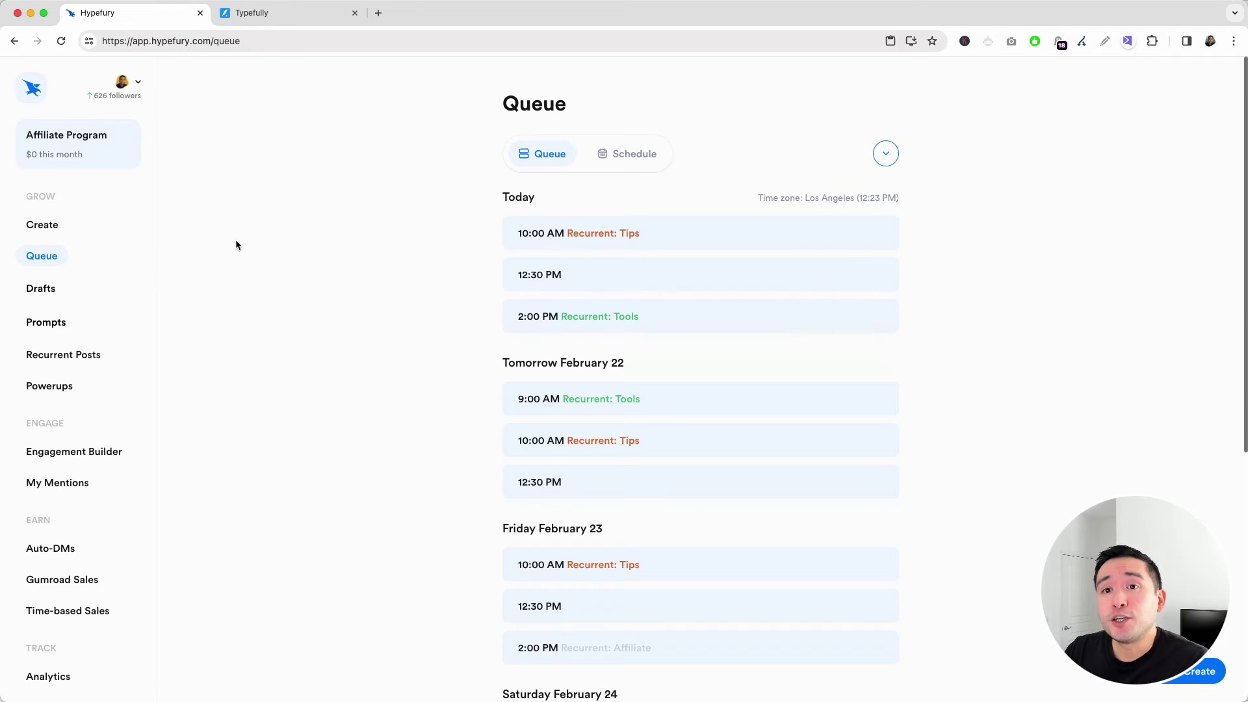
{"action": "scroll", "coordinate": [83, 268], "scroll_direction": "down", "scroll_amount": 3}
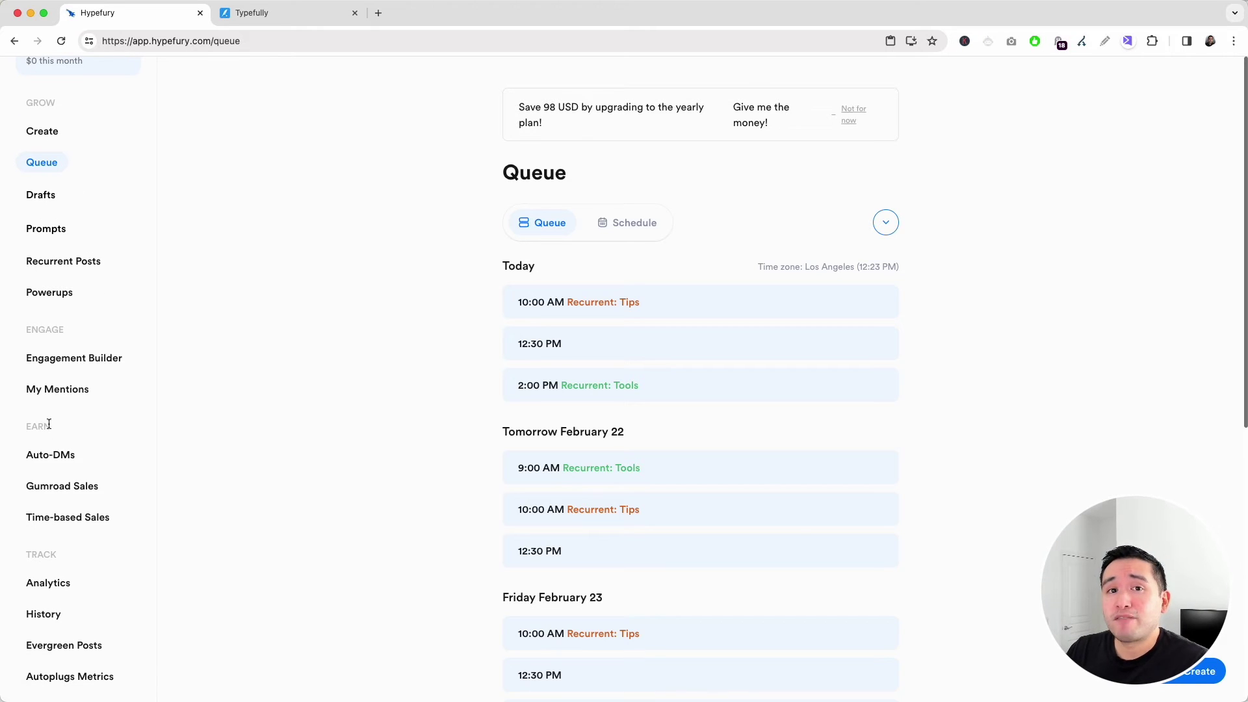
Switch to Typefully, open the on-page SEO thread draft and preview it in Minimal and Mobile display modes.
{"action": "left_click", "coordinate": [253, 13]}
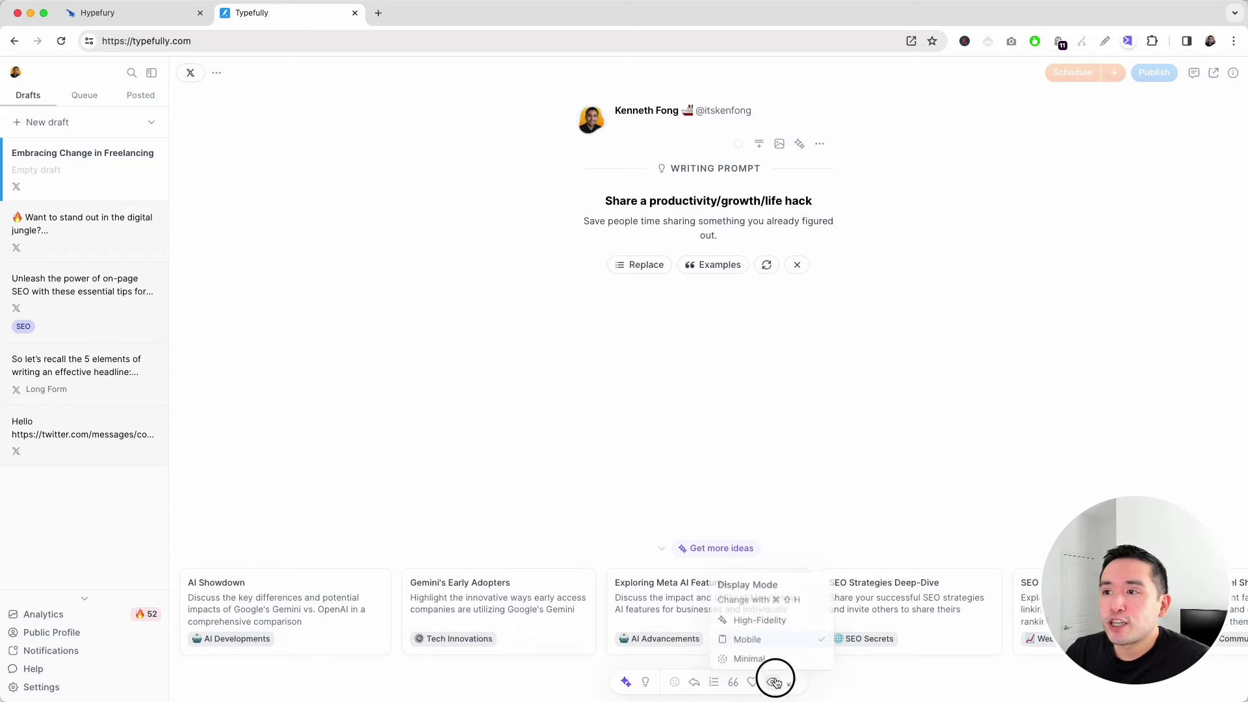
{"action": "left_click", "coordinate": [92, 281]}
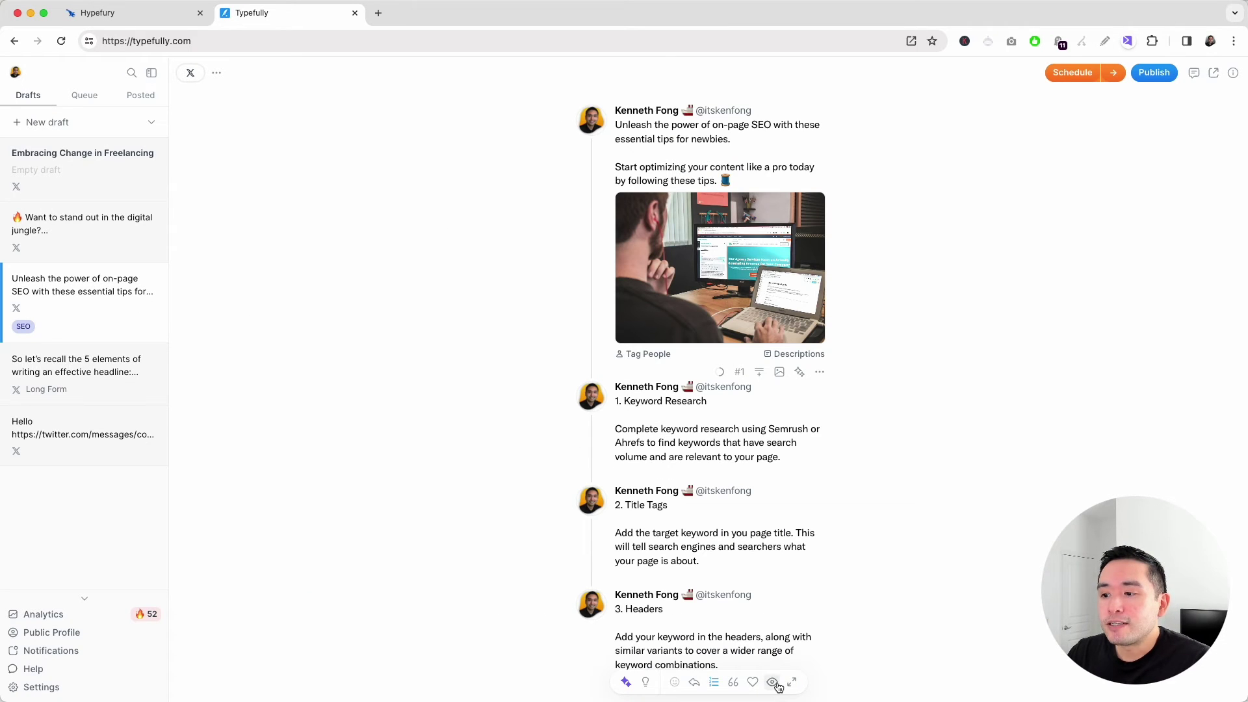
{"action": "mouse_move", "coordinate": [773, 682]}
{"action": "left_click", "coordinate": [766, 660]}
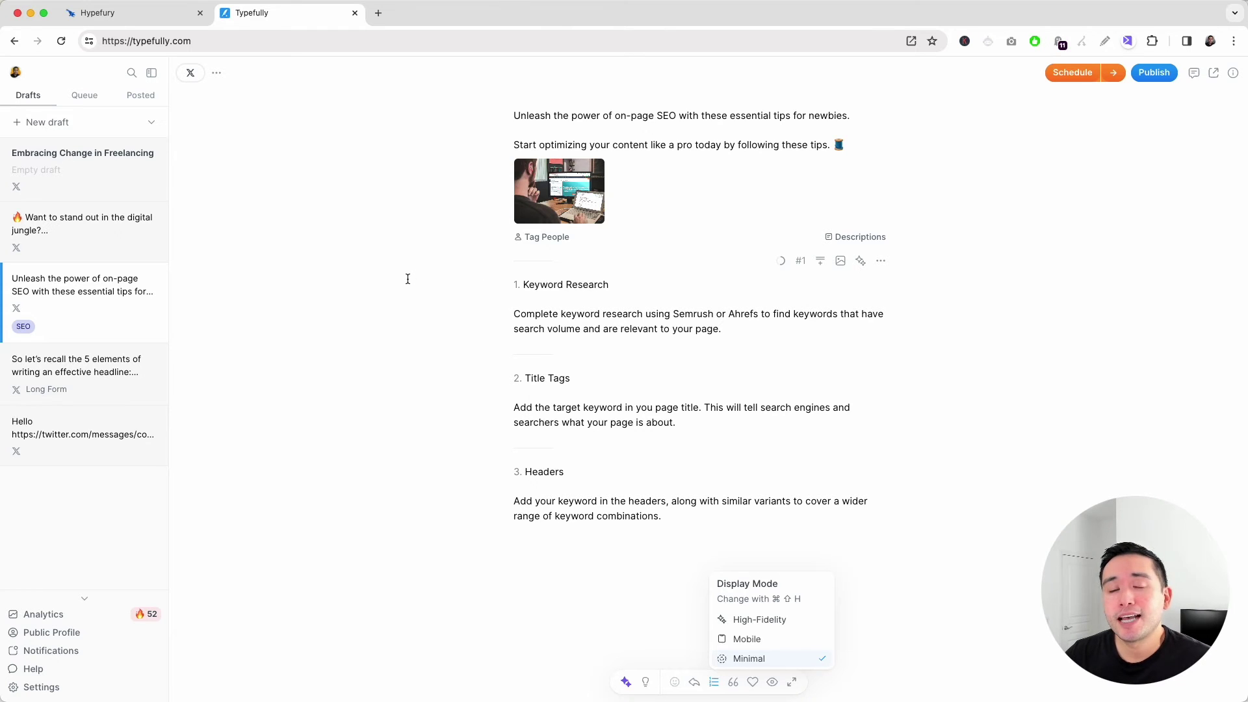
{"action": "left_click", "coordinate": [772, 683]}
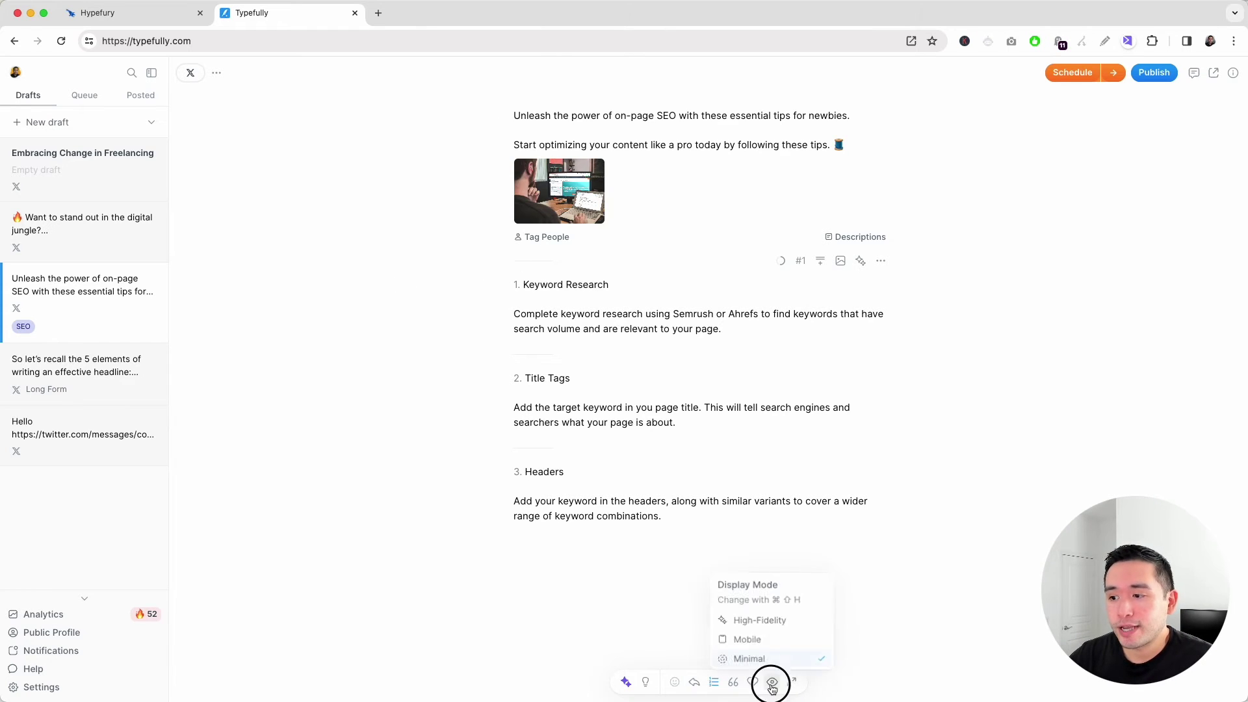
{"action": "left_click", "coordinate": [757, 639]}
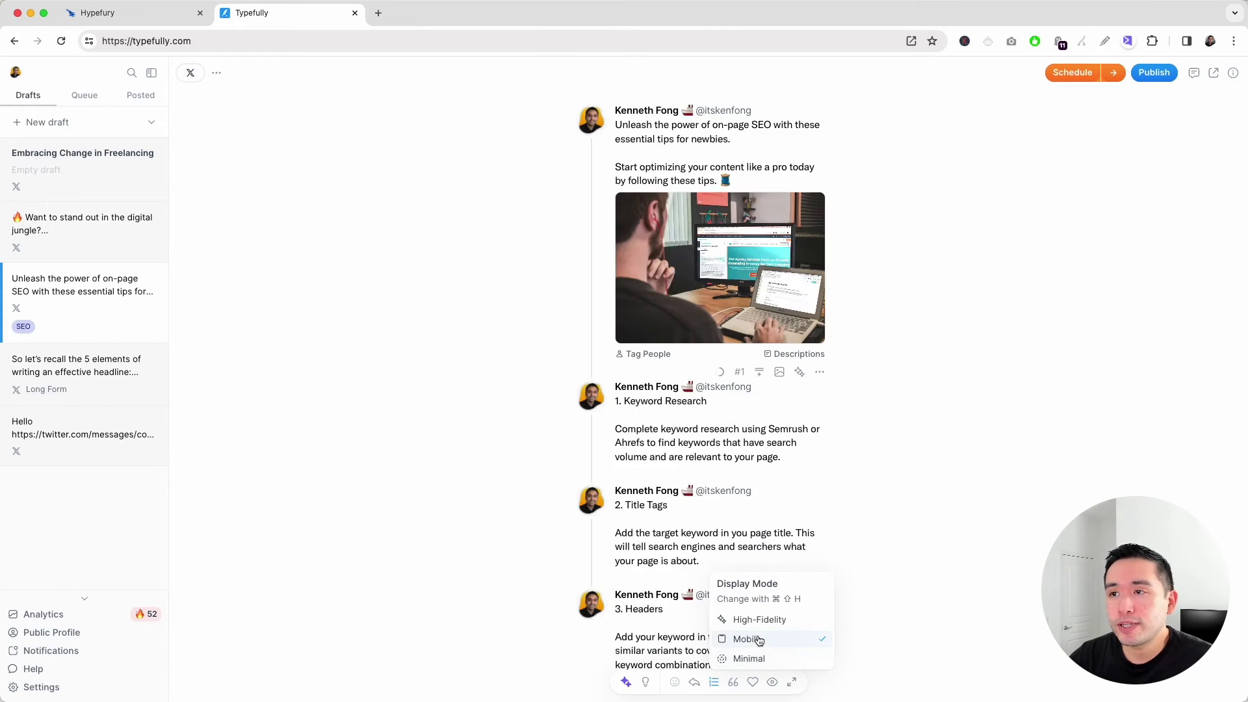
Review Typefully's queue slots and the list of posted content.
{"action": "left_click", "coordinate": [85, 95]}
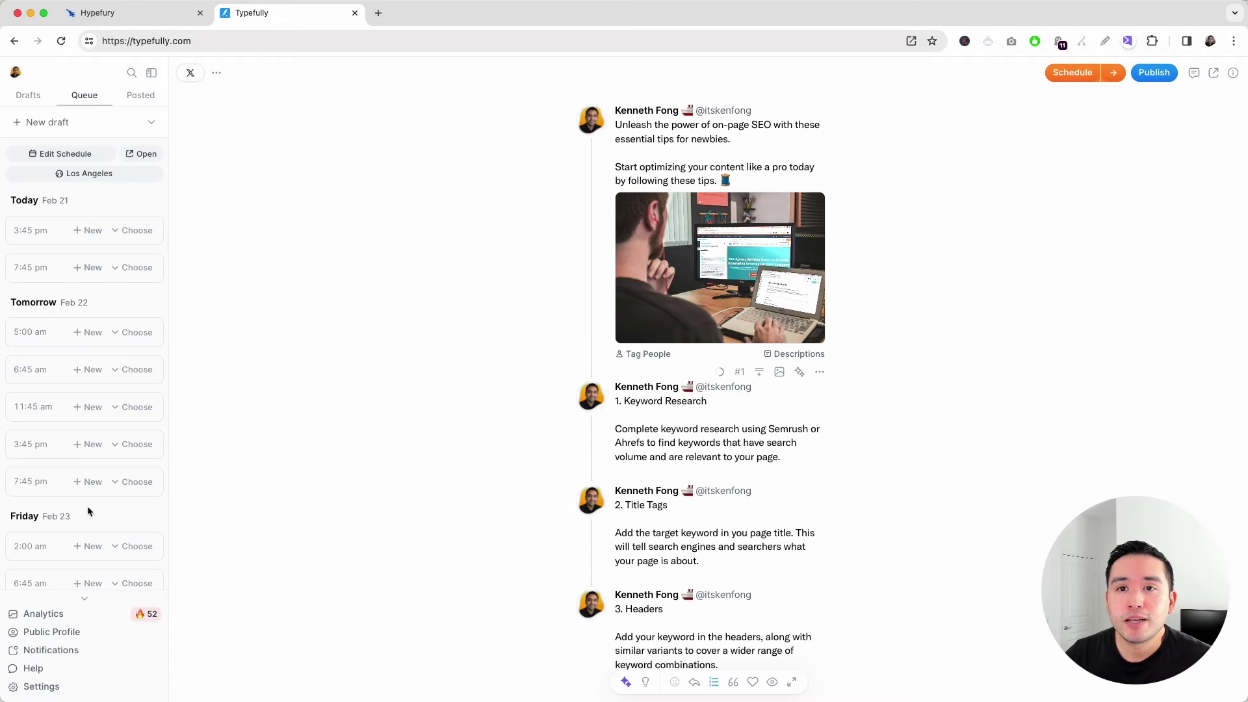
{"action": "left_click", "coordinate": [139, 97]}
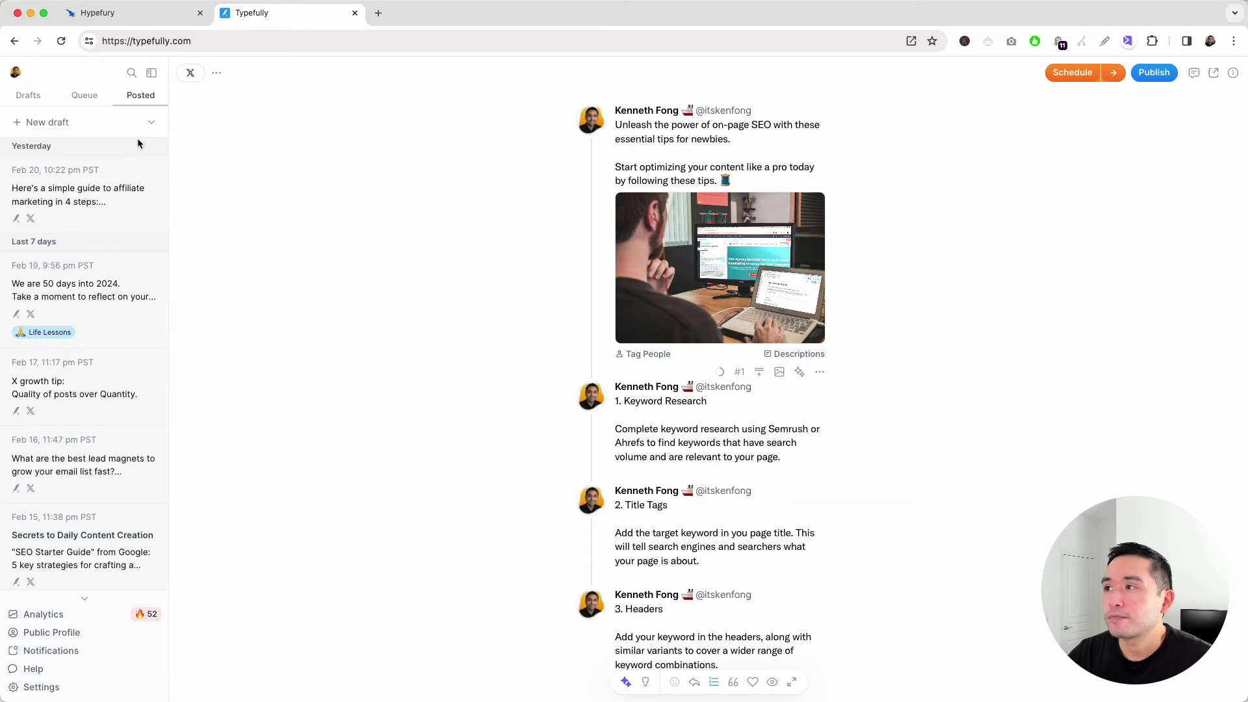
Show the on-page SEO draft's details and examine its statistics, tags and note without editing them.
{"action": "left_click", "coordinate": [1232, 73]}
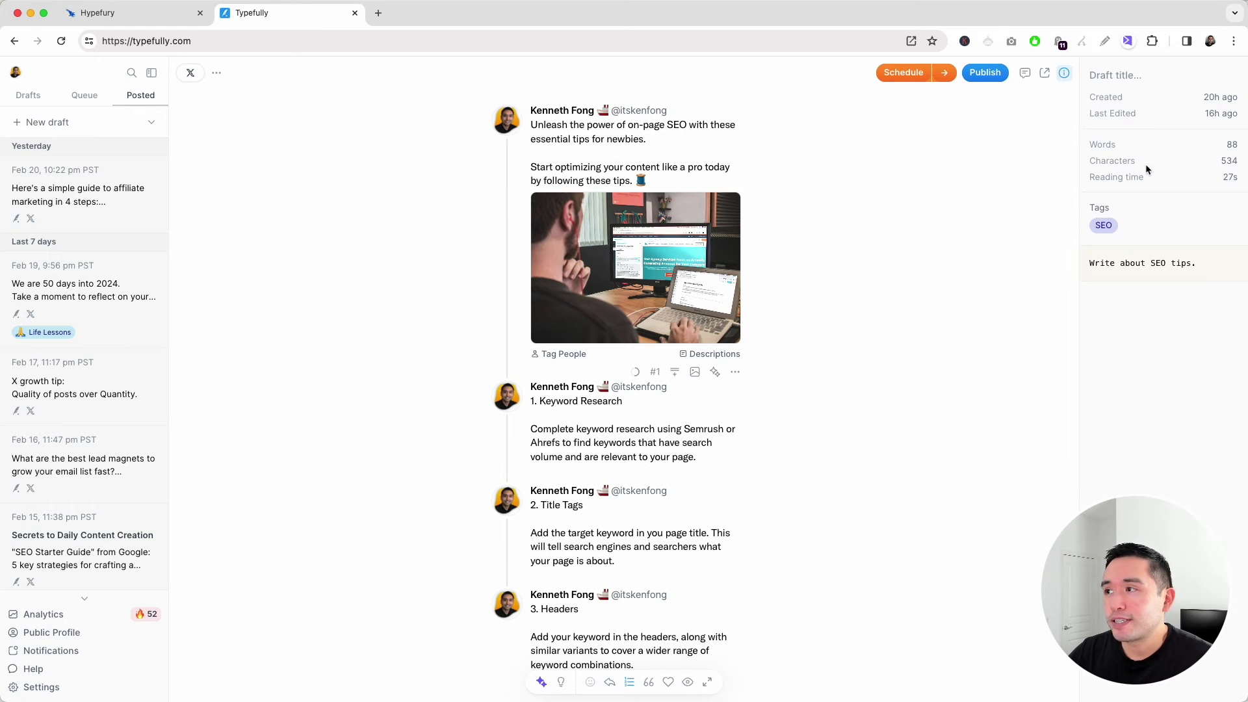
{"action": "left_click", "coordinate": [1137, 225]}
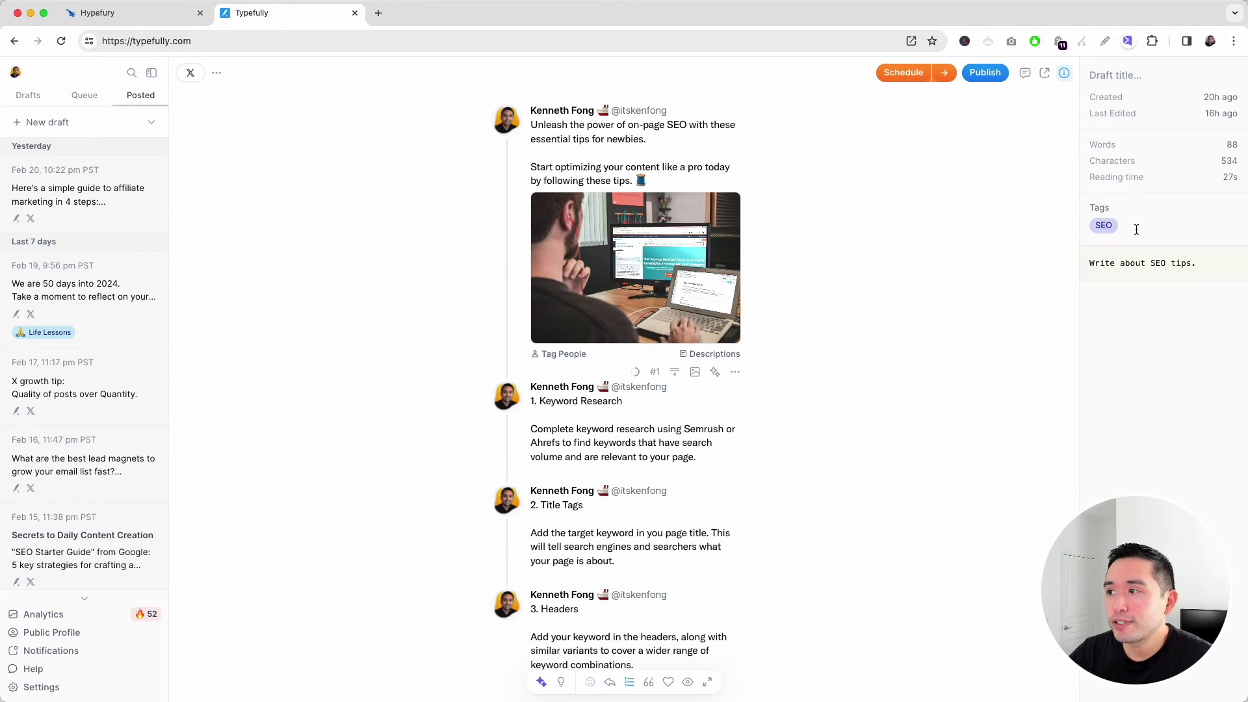
{"action": "key", "text": "Escape"}
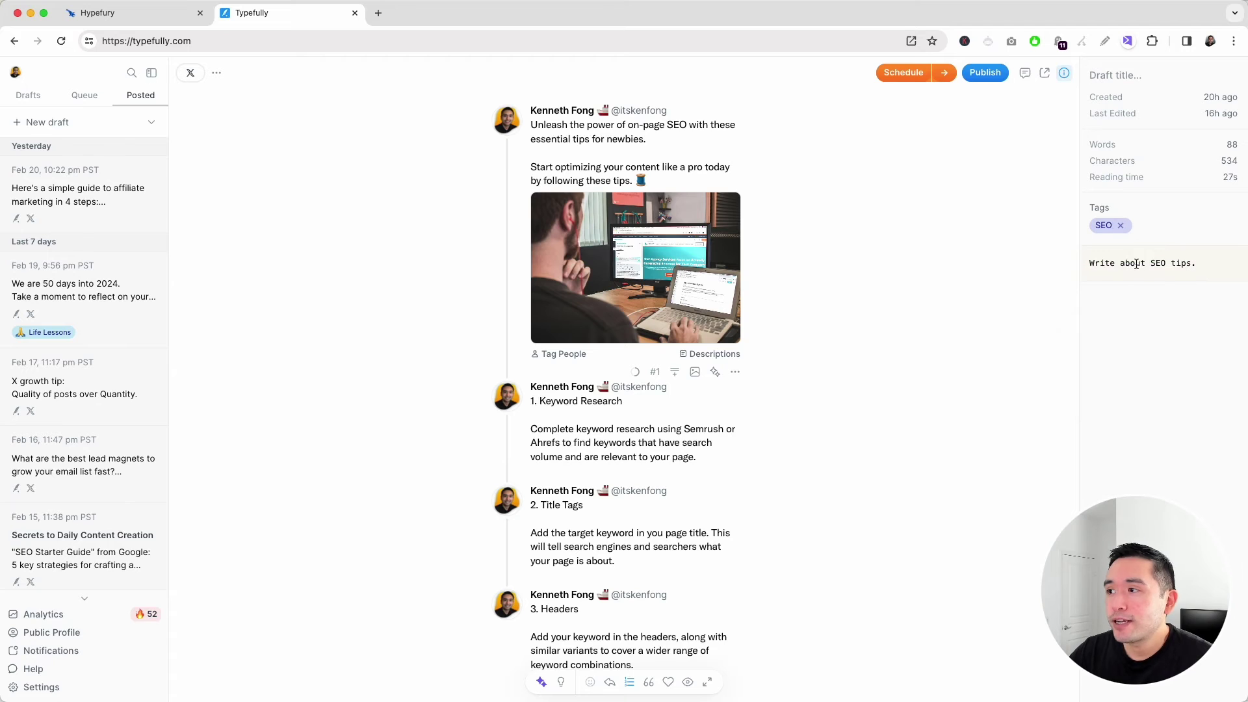
{"action": "left_click", "coordinate": [1120, 265]}
{"action": "left_click_drag", "start_coordinate": [1093, 264], "coordinate": [1199, 262]}
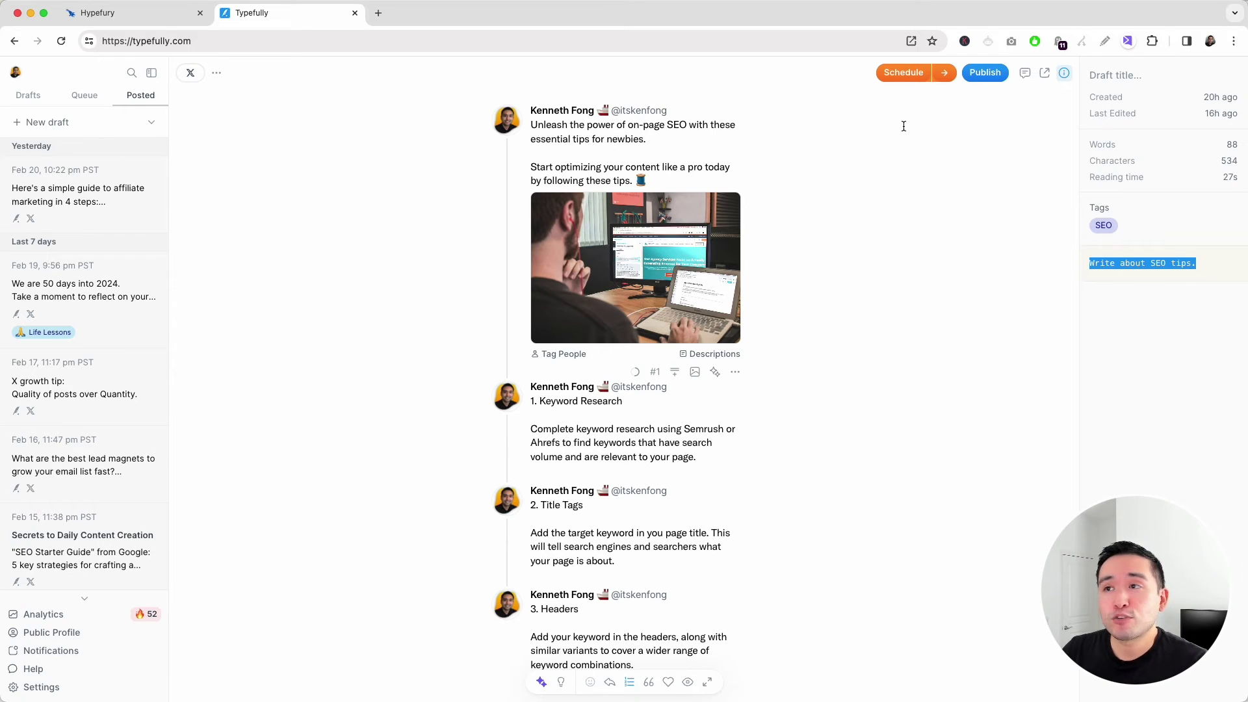
{"action": "left_click", "coordinate": [806, 128]}
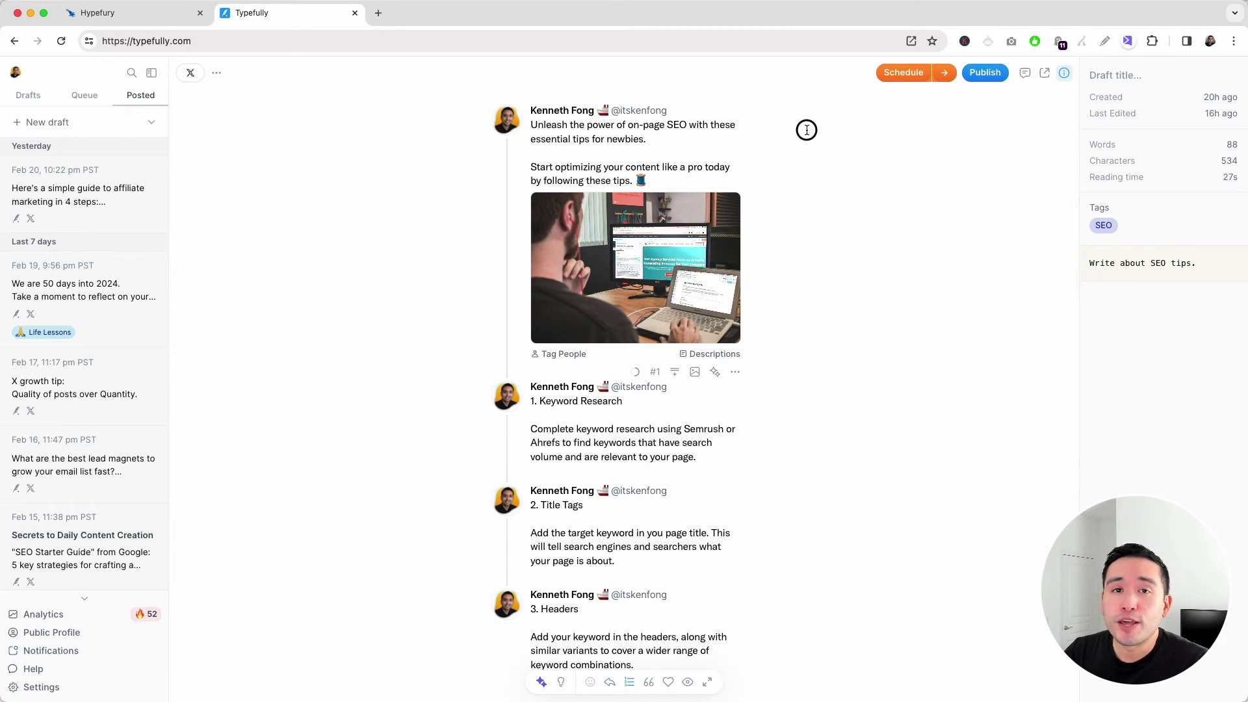
Show the draft's comments and review the Share & Collaborate options, closing the dialog without enabling the public link.
{"action": "left_click", "coordinate": [1024, 74]}
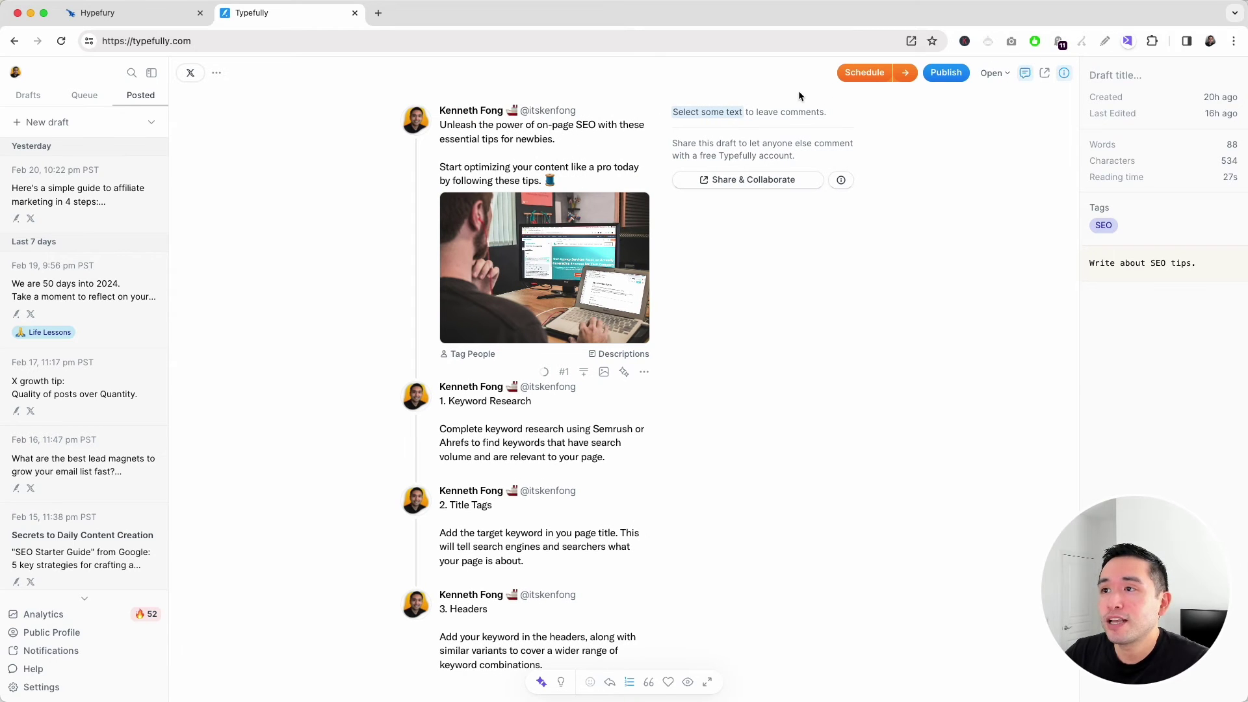
{"action": "left_click", "coordinate": [735, 181]}
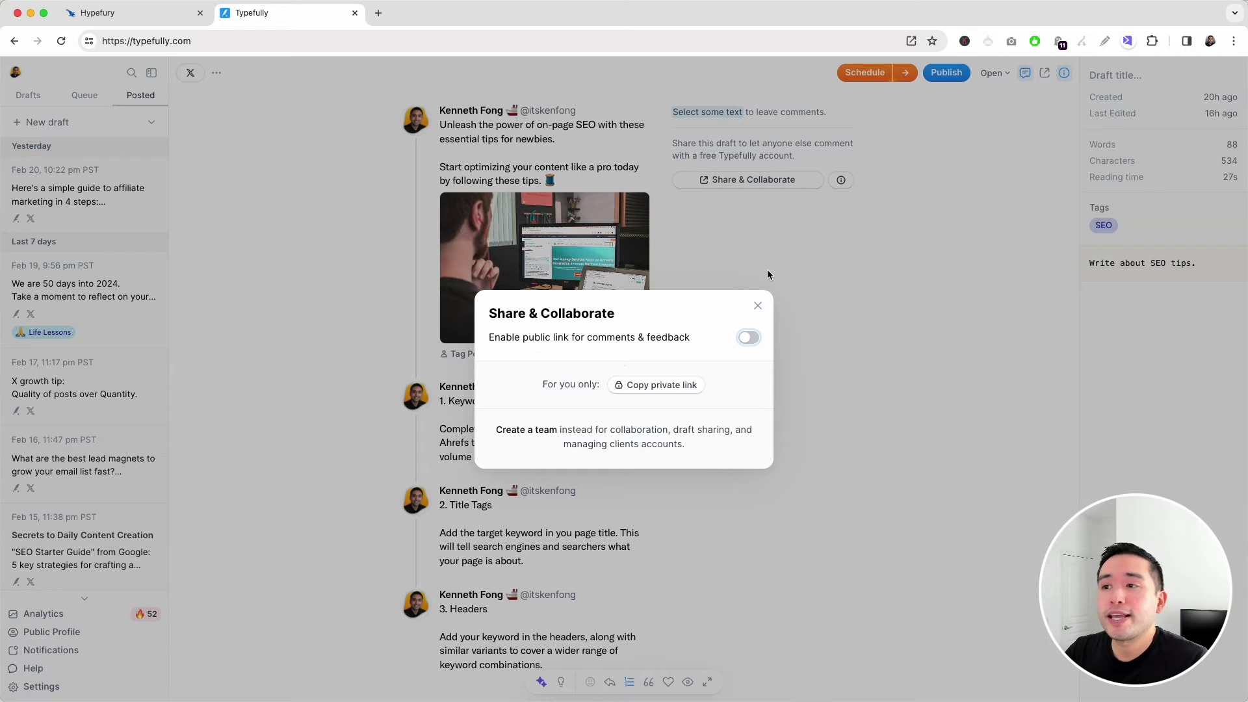
{"action": "left_click", "coordinate": [758, 306]}
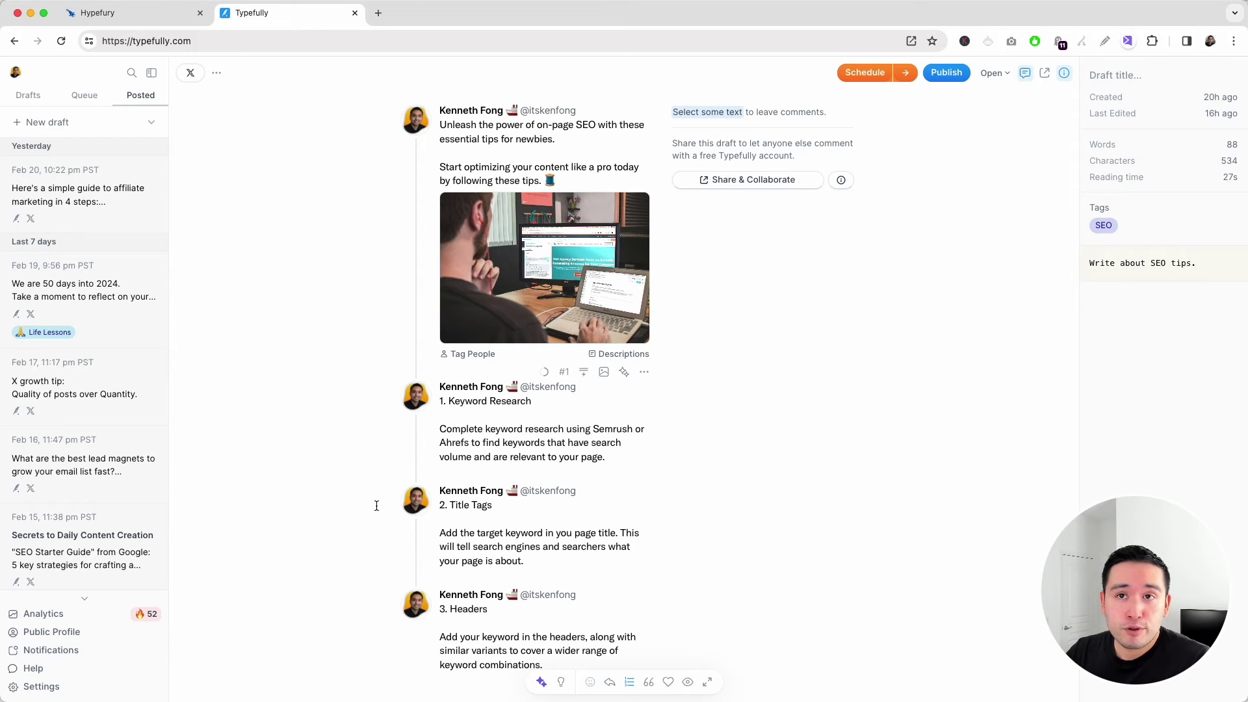
Open Typefully's analytics and review the follower, impression, engagement, streak and time-of-day charts.
{"action": "left_click", "coordinate": [54, 622]}
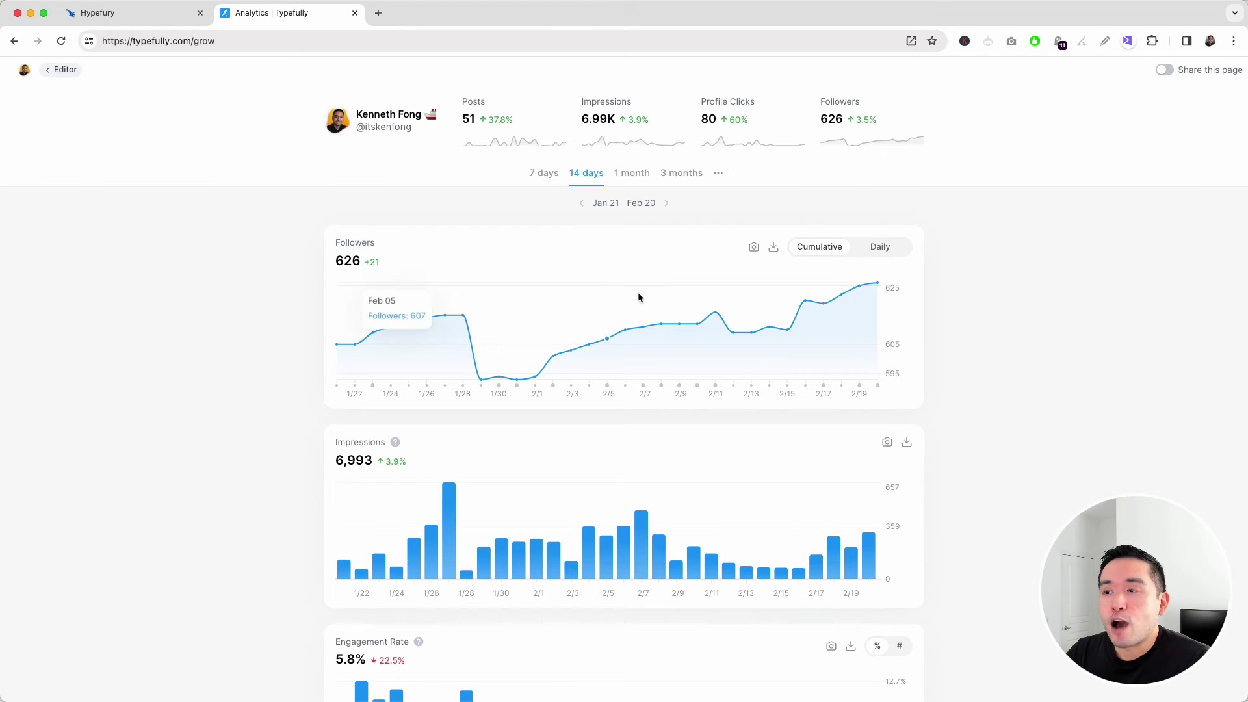
{"action": "scroll", "coordinate": [509, 359], "scroll_direction": "down", "scroll_amount": 8}
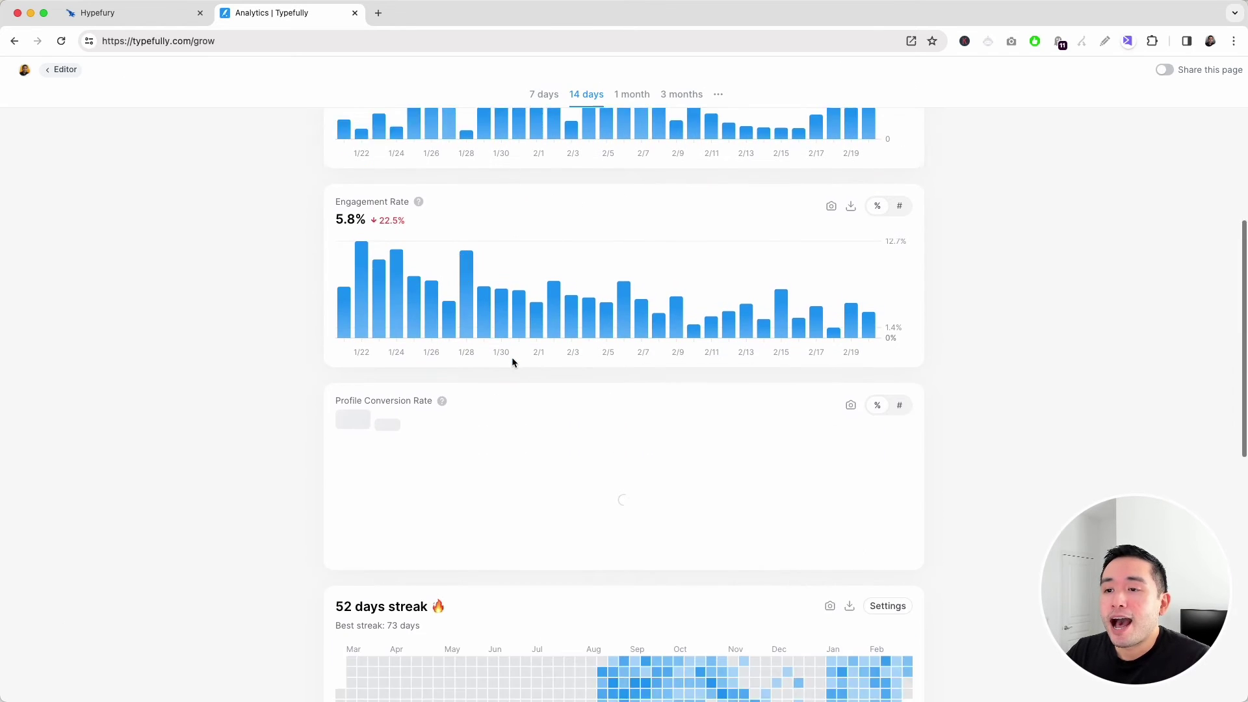
{"action": "scroll", "coordinate": [508, 374], "scroll_direction": "down", "scroll_amount": 5}
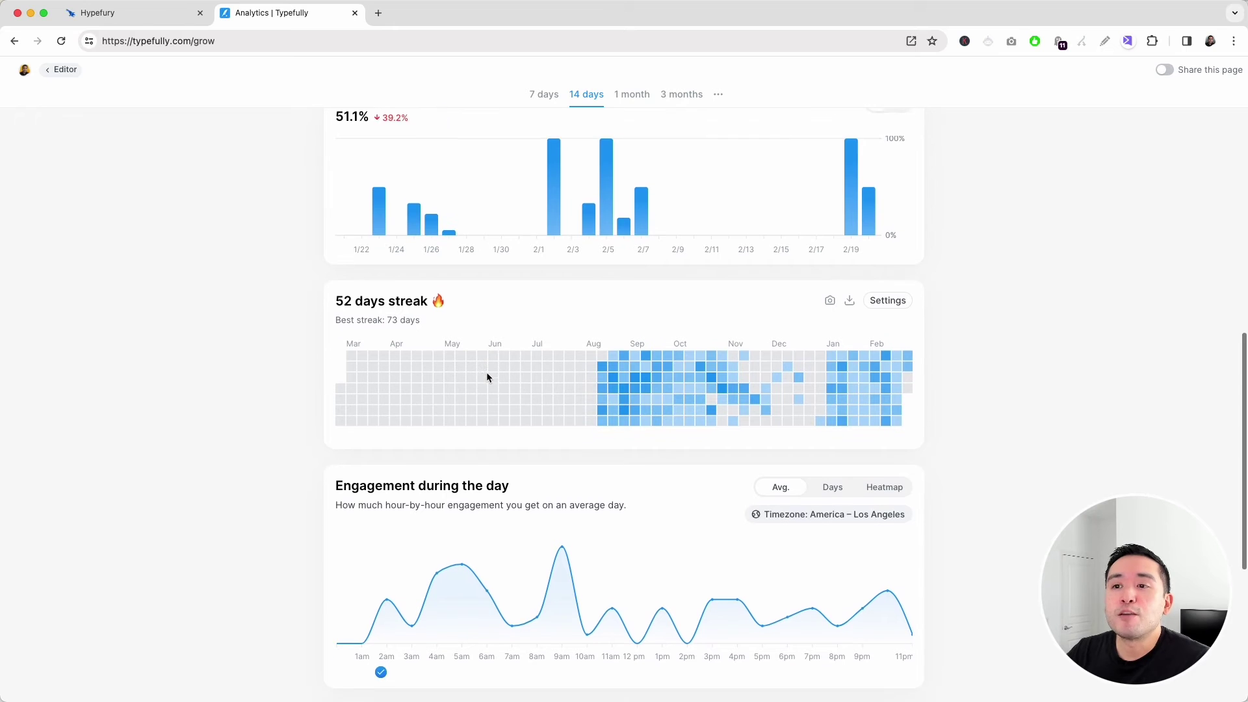
{"action": "scroll", "coordinate": [486, 374], "scroll_direction": "up", "scroll_amount": 12}
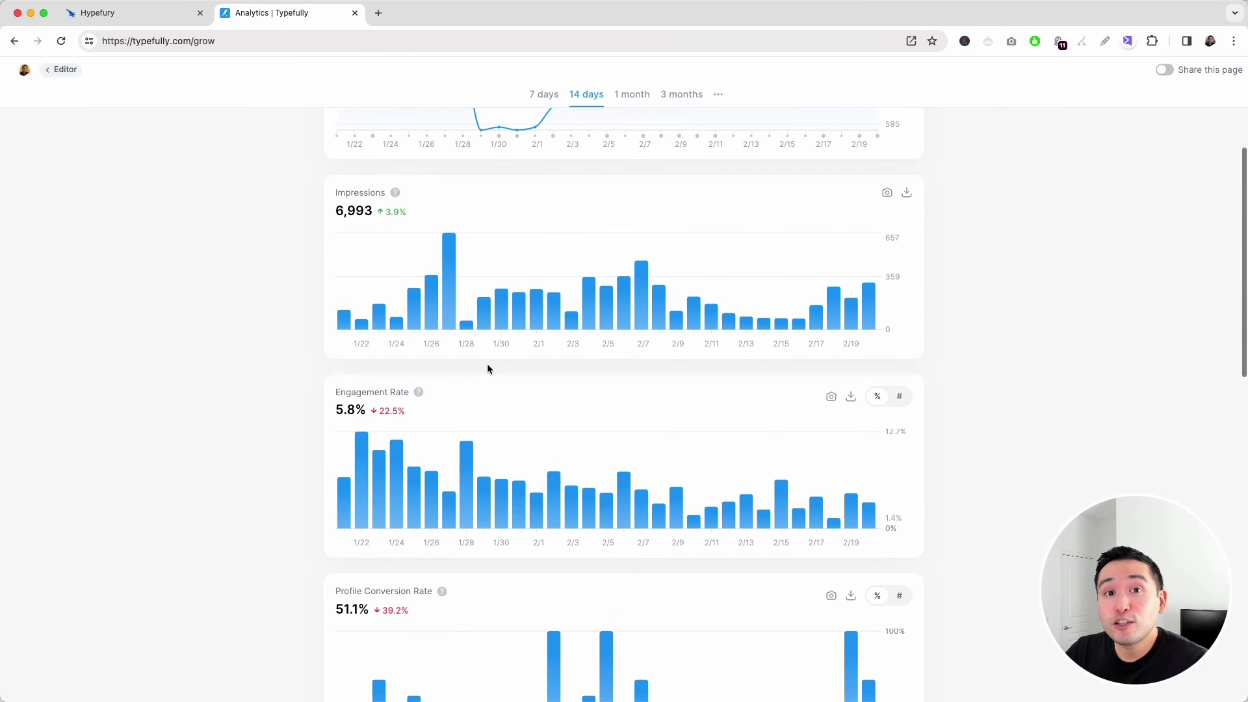
{"action": "scroll", "coordinate": [497, 370], "scroll_direction": "up", "scroll_amount": 3}
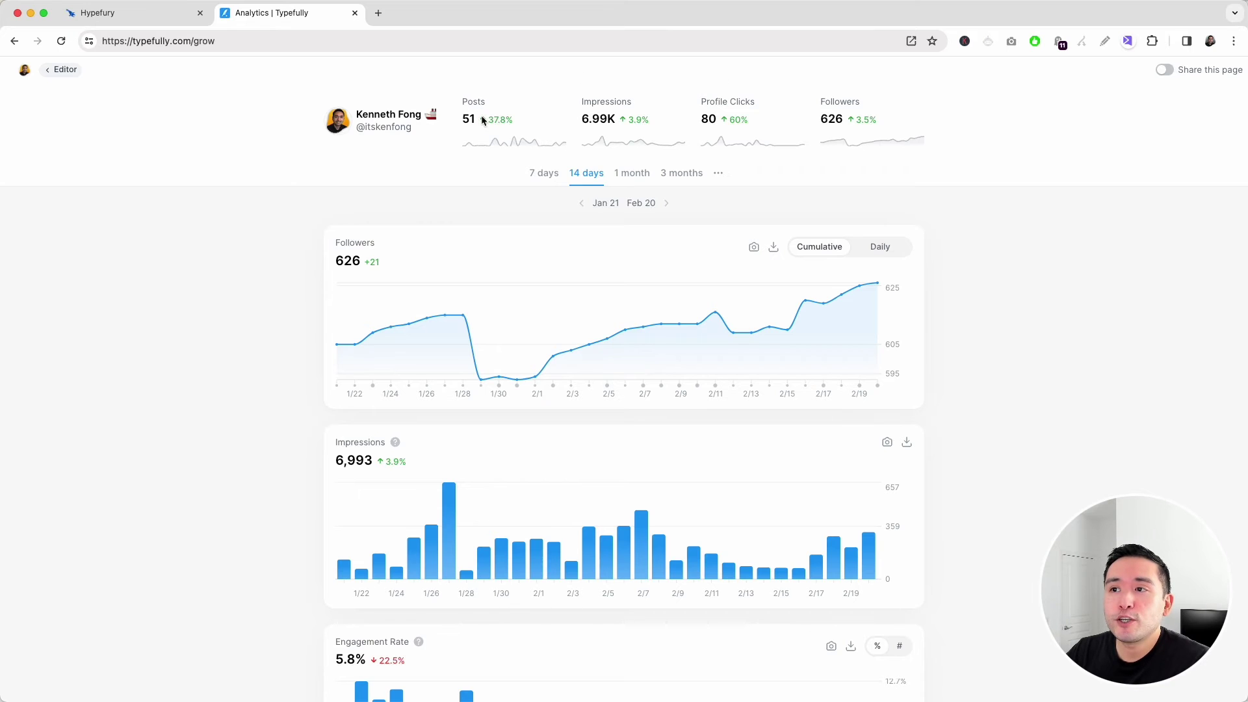
View the analytics for the preset periods of 7 days, 14 days and 3 months.
{"action": "left_click", "coordinate": [546, 175]}
{"action": "left_click", "coordinate": [579, 179]}
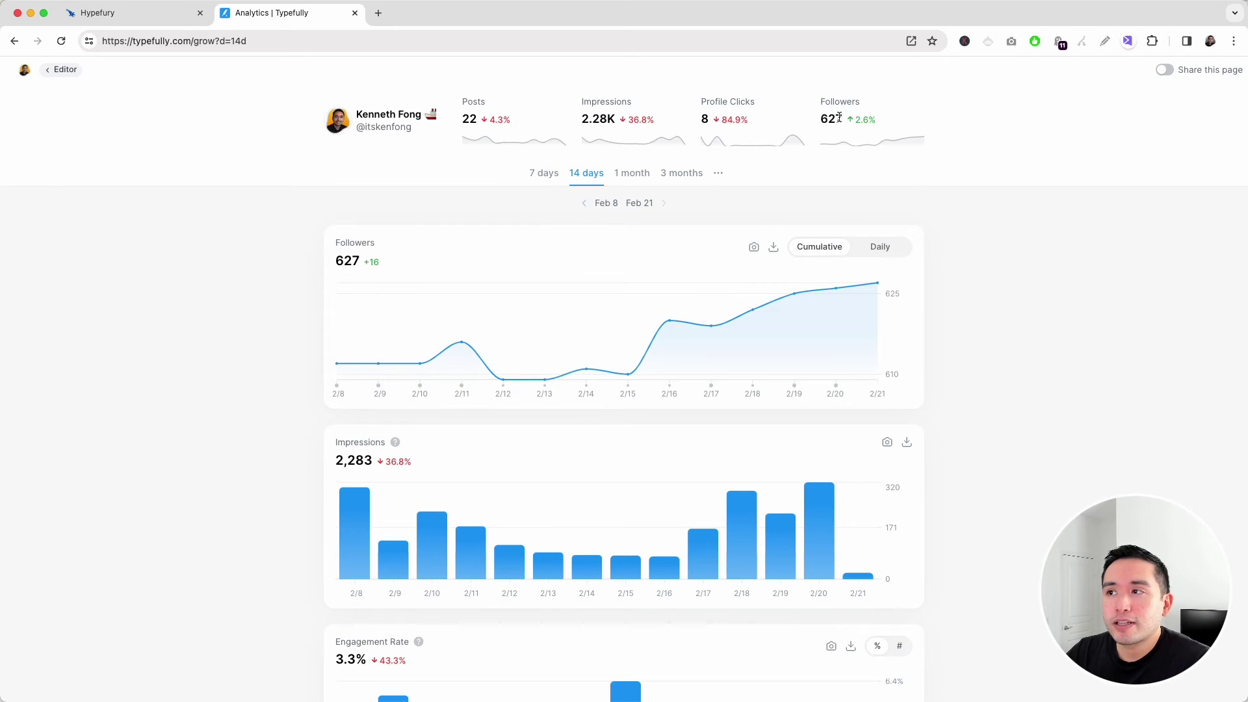
{"action": "left_click", "coordinate": [681, 173]}
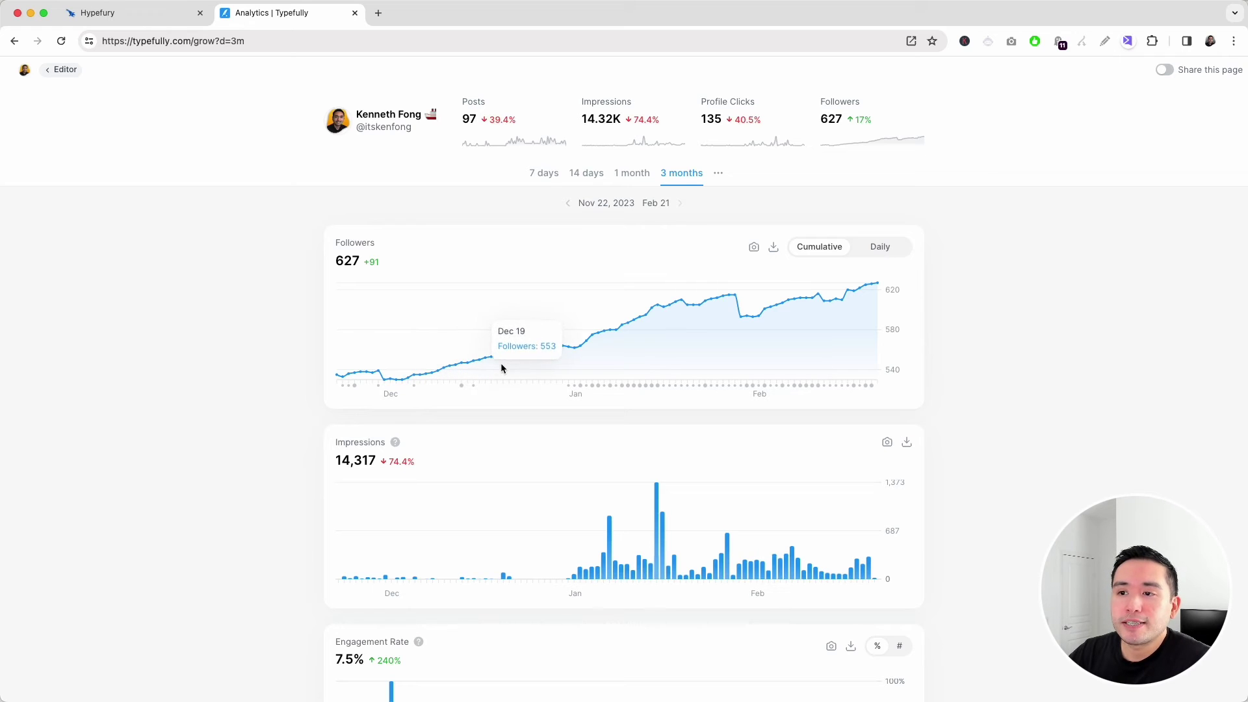
Set a custom analytics date range from November 1, 2023 to February 21, 2024.
{"action": "left_click", "coordinate": [608, 203]}
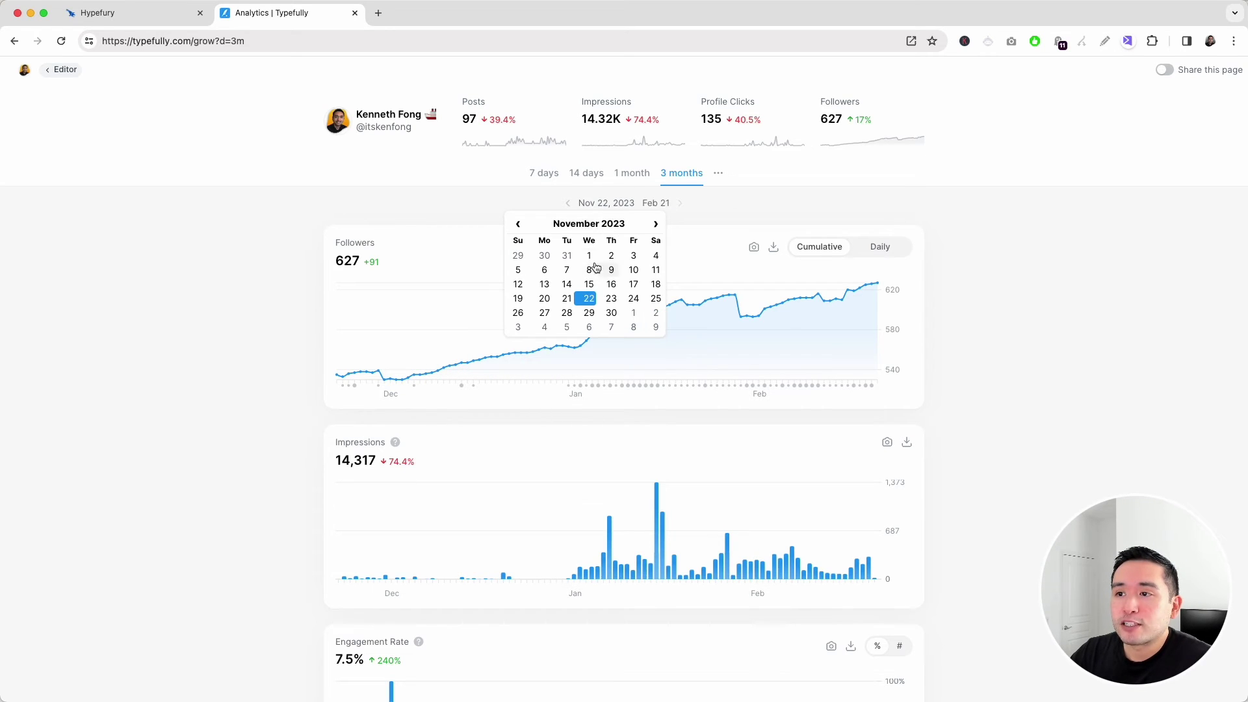
{"action": "left_click", "coordinate": [589, 257]}
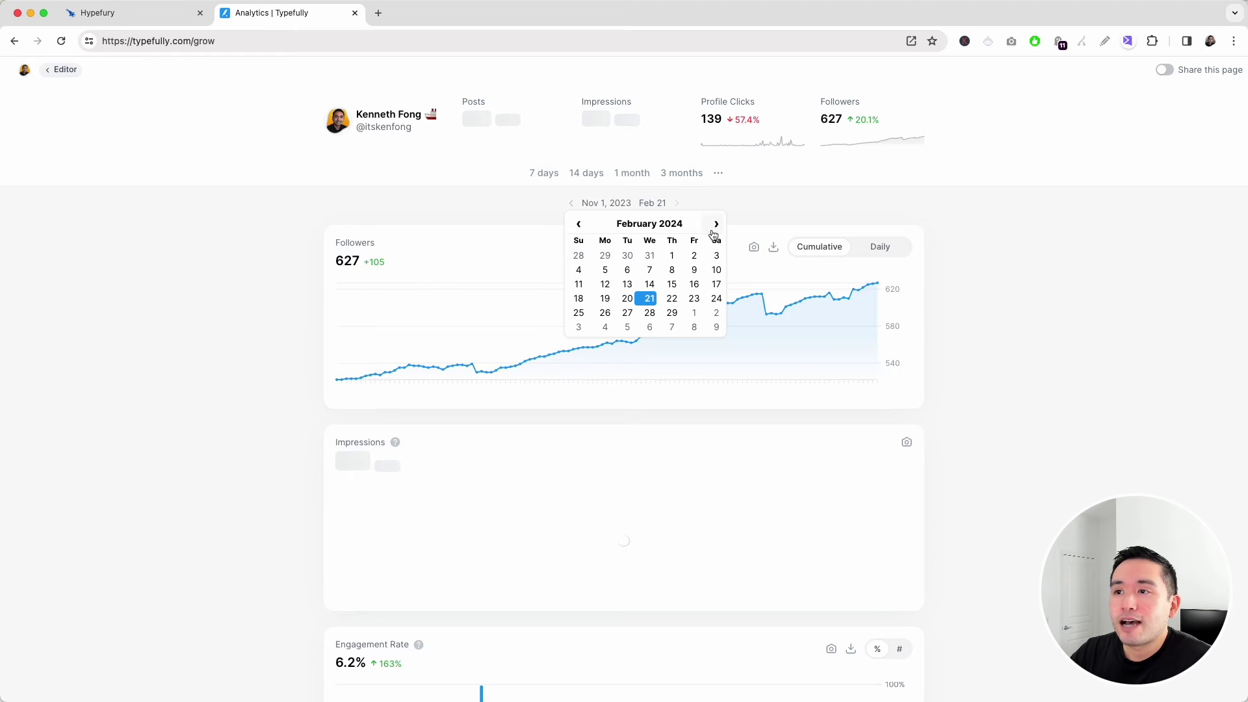
{"action": "left_click", "coordinate": [650, 298]}
Examine the followers, impressions, engagement rate and profile conversion rate charts for the custom date range.
{"action": "scroll", "coordinate": [525, 375], "scroll_direction": "down", "scroll_amount": 5}
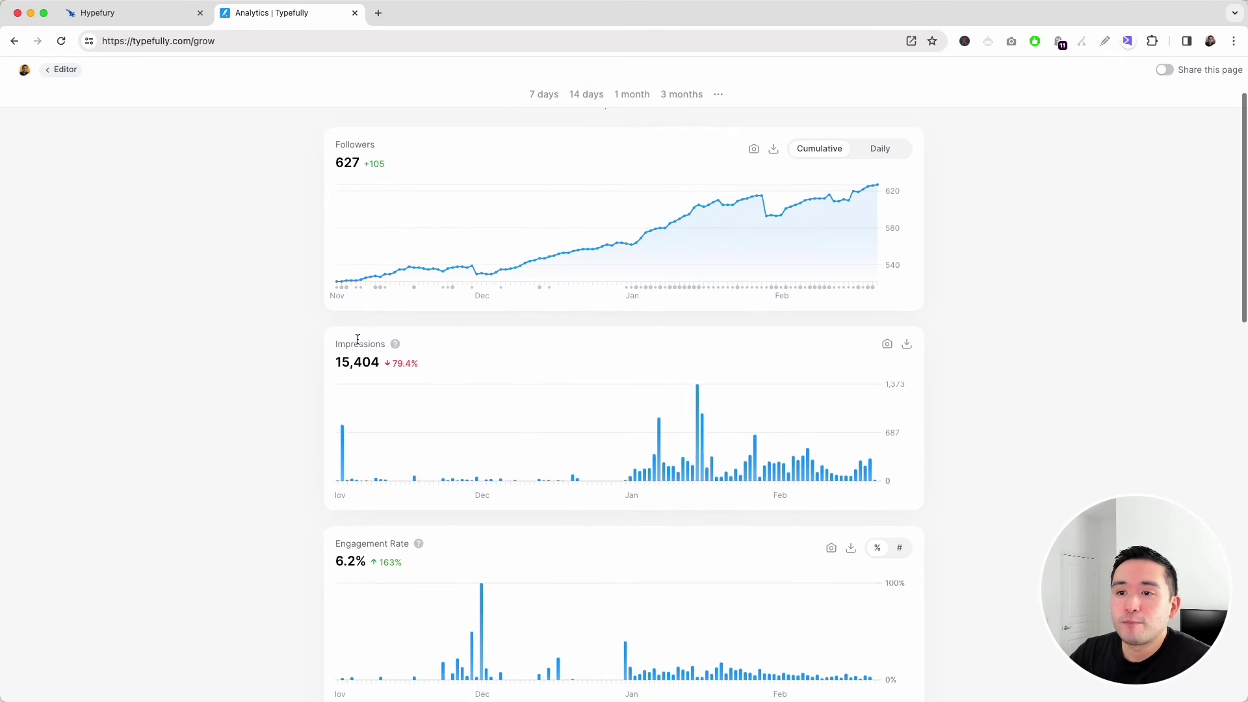
{"action": "scroll", "coordinate": [415, 361], "scroll_direction": "down", "scroll_amount": 7}
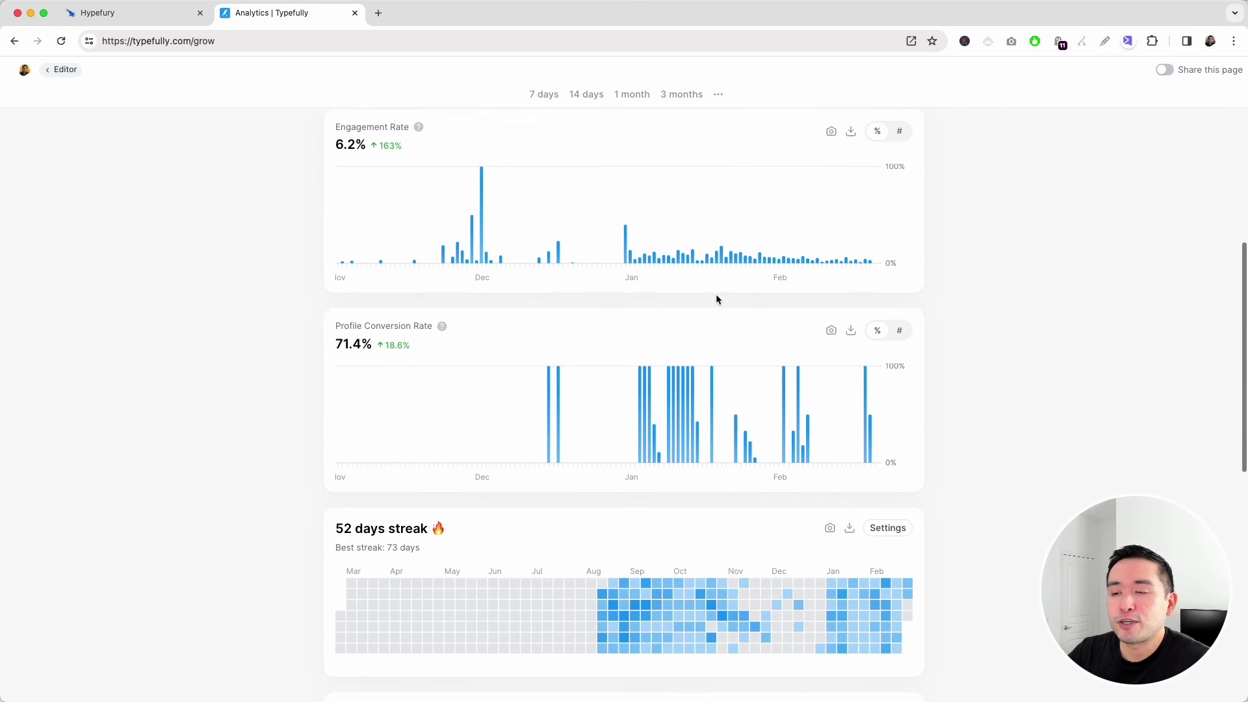
{"action": "scroll", "coordinate": [561, 318], "scroll_direction": "down", "scroll_amount": 3}
{"action": "scroll", "coordinate": [588, 311], "scroll_direction": "up", "scroll_amount": 6}
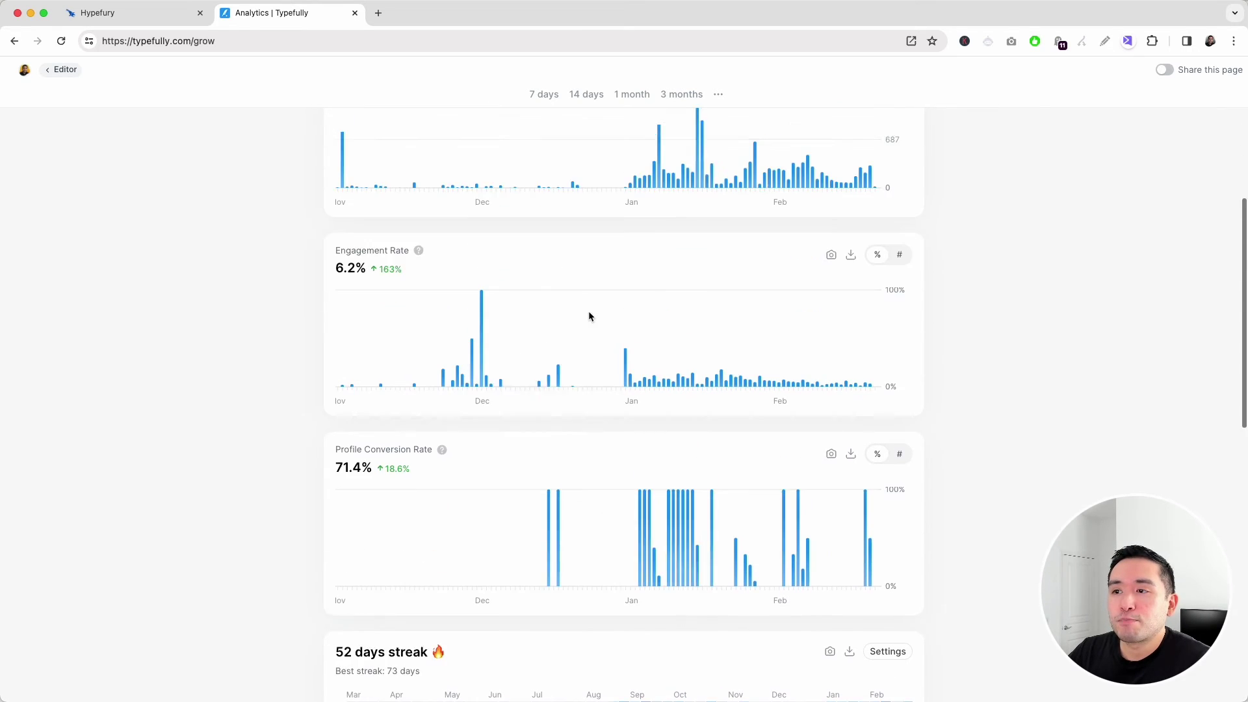
{"action": "scroll", "coordinate": [589, 312], "scroll_direction": "down", "scroll_amount": 5}
{"action": "scroll", "coordinate": [589, 310], "scroll_direction": "down", "scroll_amount": 3}
Examine the posting streak section, including its current and best streak and activity calendar.
{"action": "mouse_move", "coordinate": [358, 245]}
{"action": "left_mouse_down"}
{"action": "mouse_move", "coordinate": [432, 251]}
{"action": "mouse_move", "coordinate": [326, 244]}
{"action": "left_mouse_up"}
{"action": "left_click", "coordinate": [441, 258]}
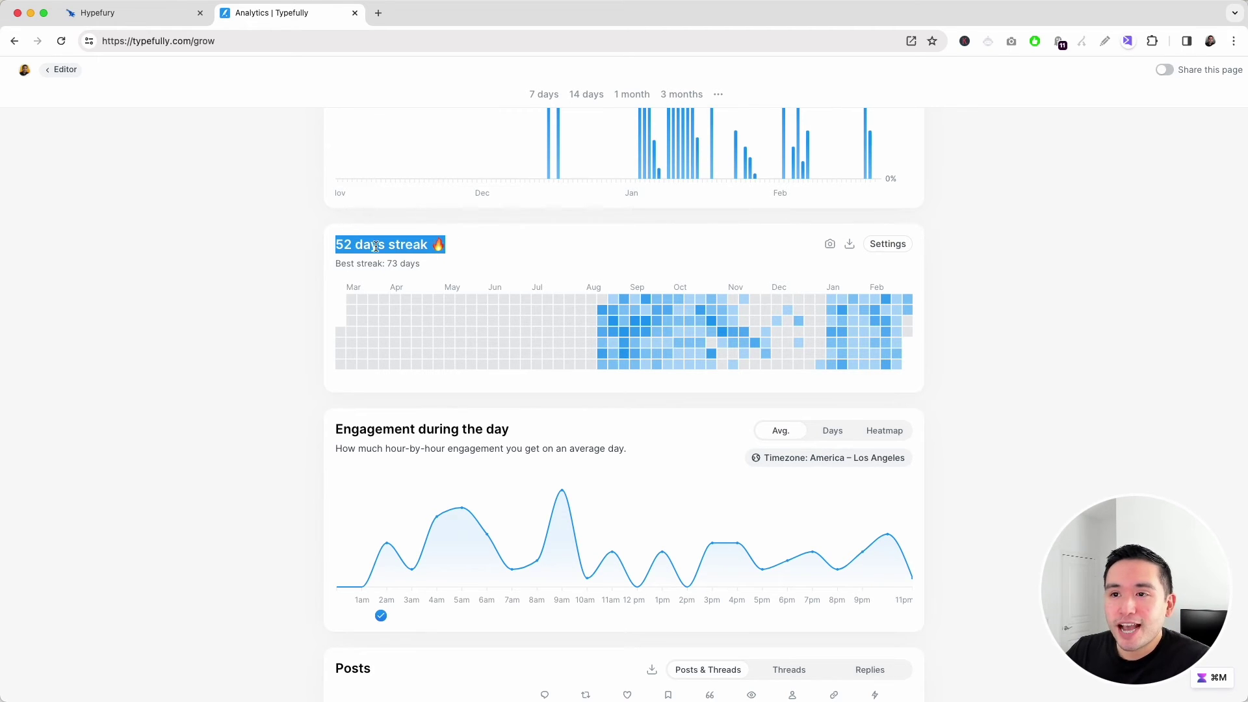
{"action": "left_click_drag", "start_coordinate": [362, 249], "coordinate": [462, 241]}
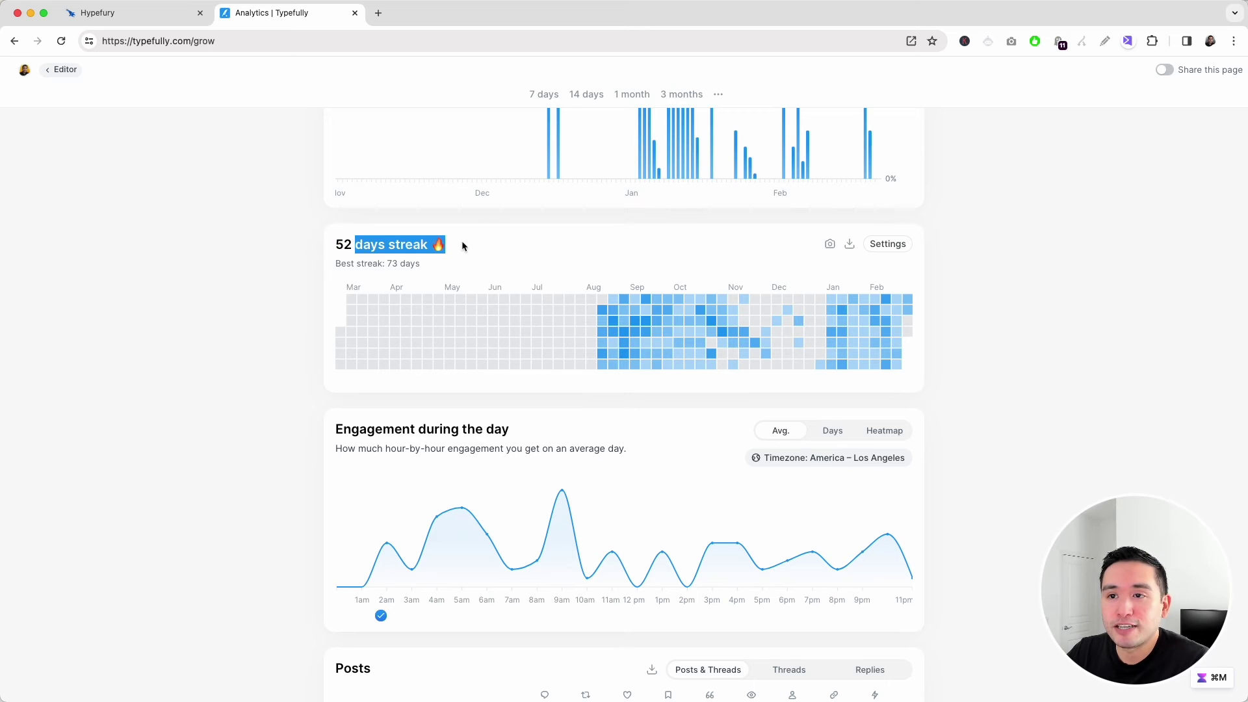
{"action": "left_click", "coordinate": [459, 241]}
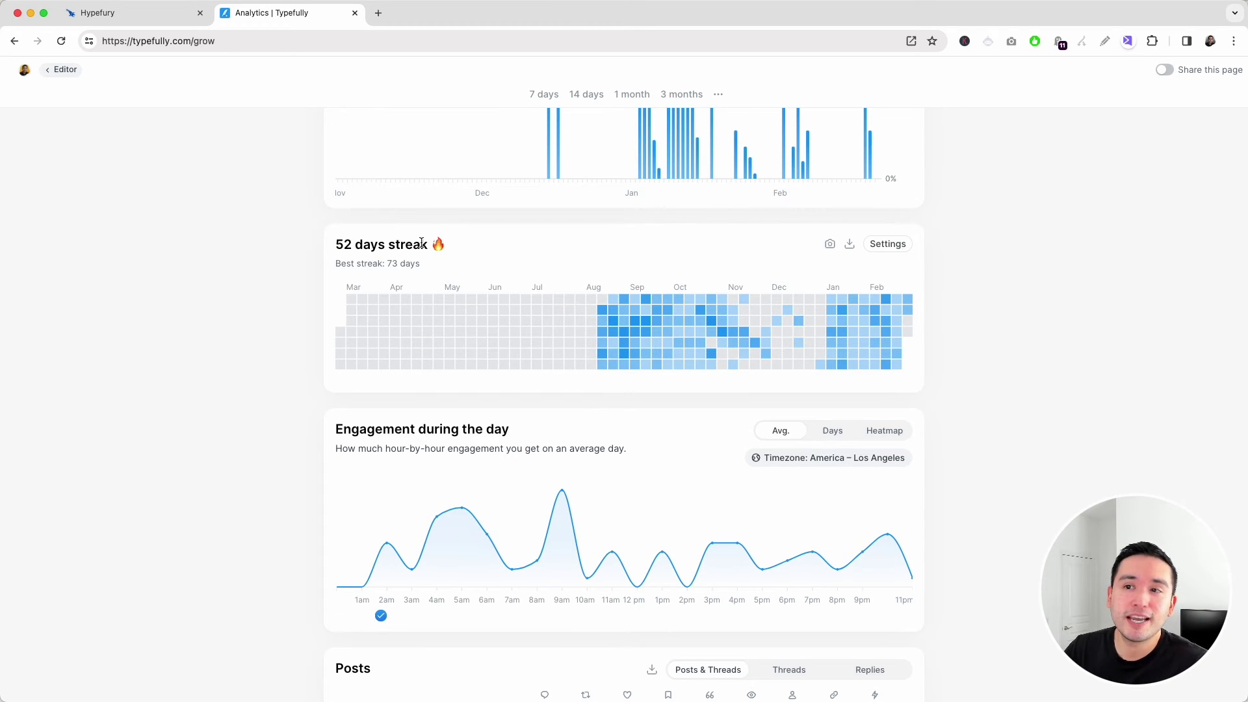
{"action": "scroll", "coordinate": [477, 263], "scroll_direction": "down", "scroll_amount": 1}
{"action": "left_click", "coordinate": [412, 261]}
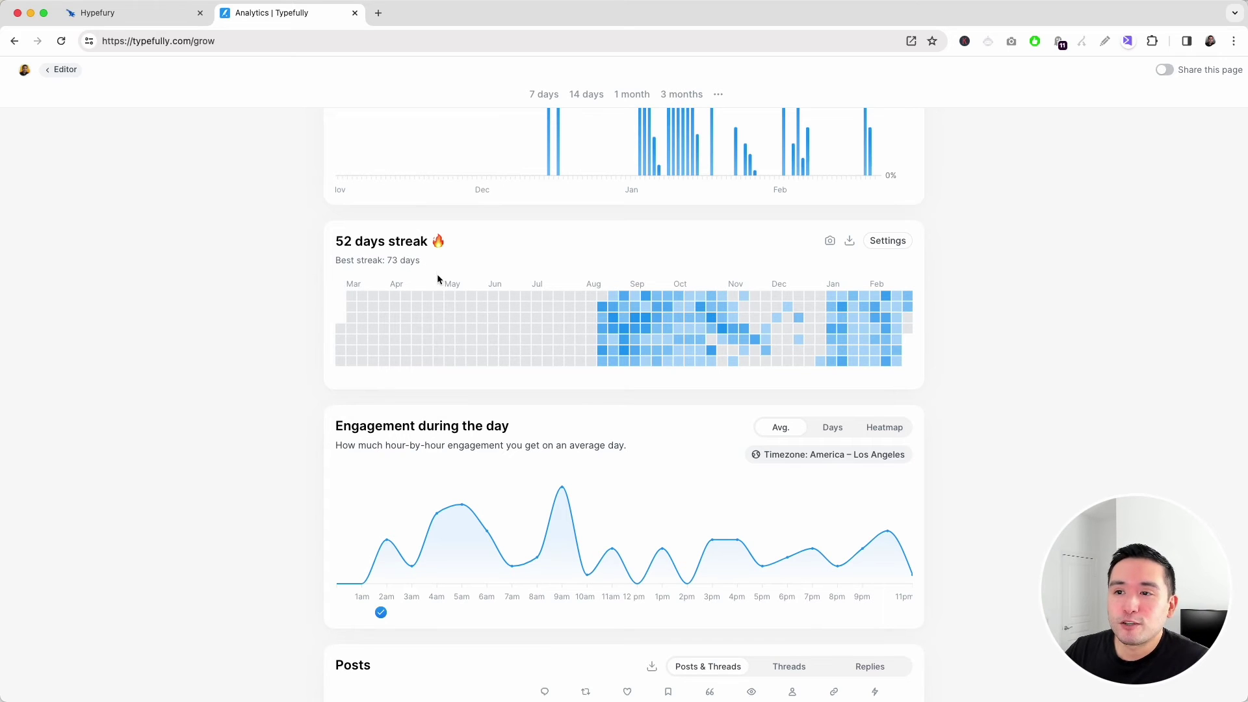
Check the suggested best time to tweet in the daily engagement chart and browse the Posts performance list.
{"action": "scroll", "coordinate": [437, 280], "scroll_direction": "down", "scroll_amount": 5}
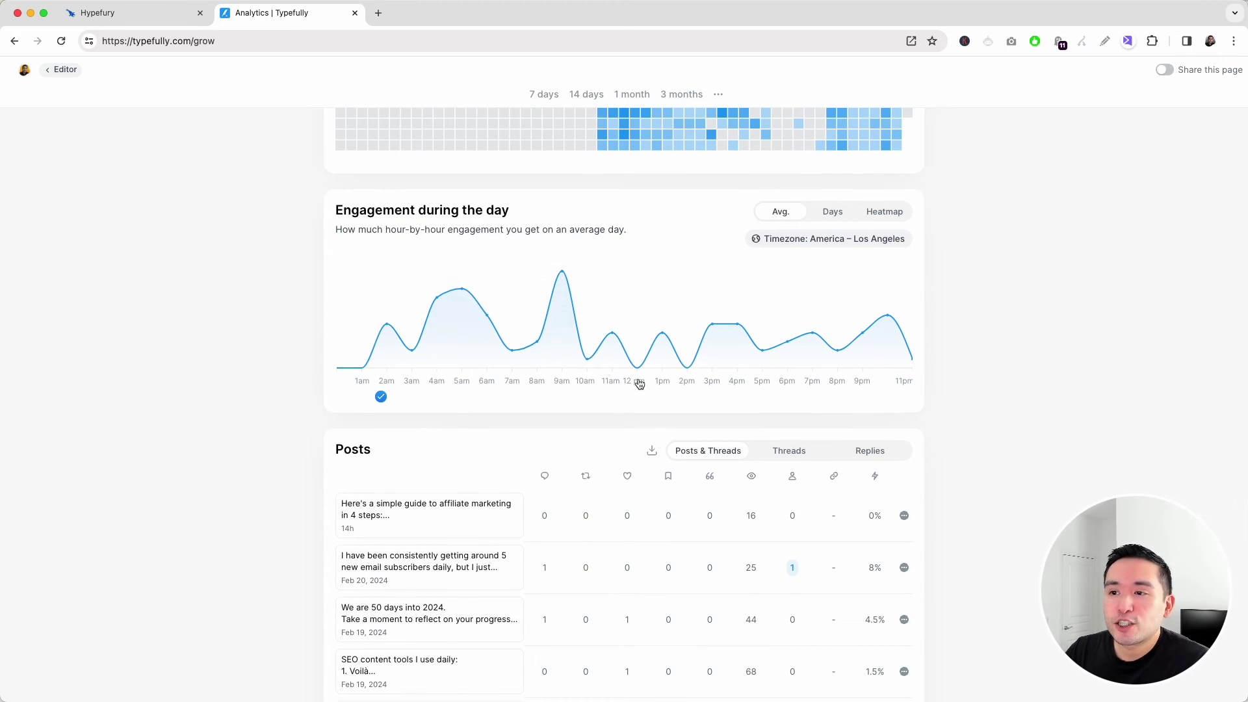
{"action": "mouse_move", "coordinate": [382, 400]}
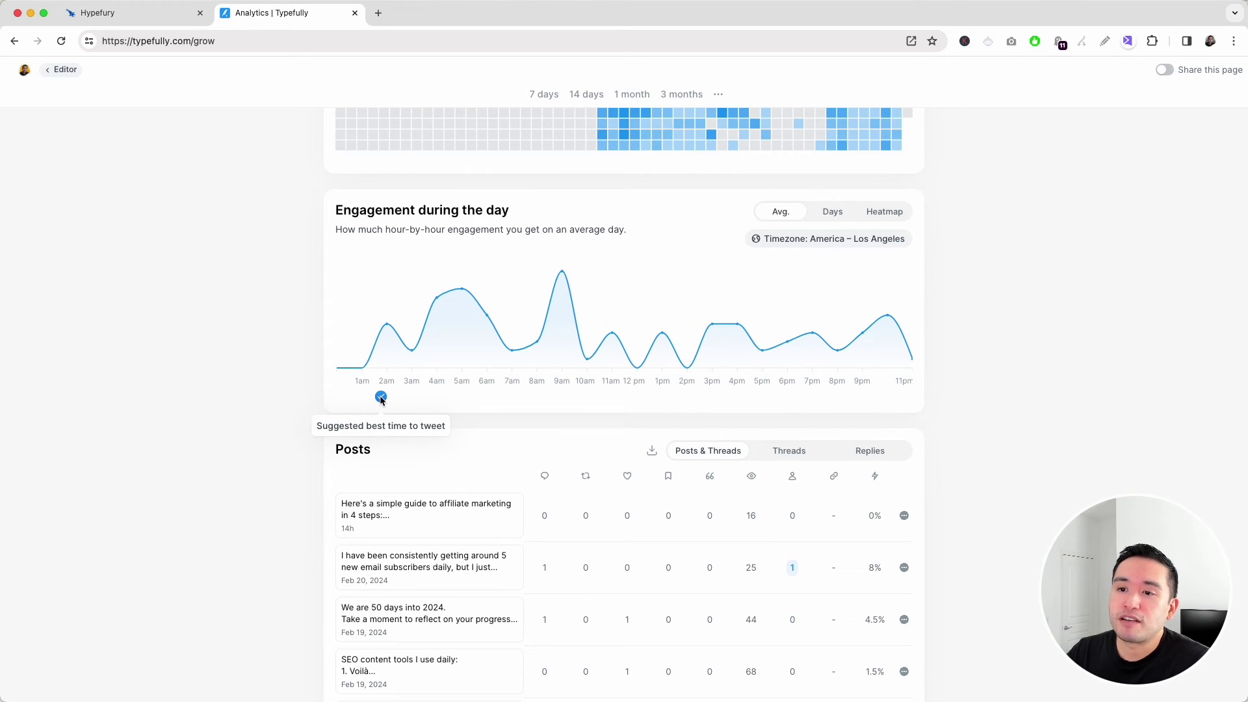
{"action": "scroll", "coordinate": [415, 429], "scroll_direction": "down", "scroll_amount": 2}
{"action": "scroll", "coordinate": [435, 458], "scroll_direction": "down", "scroll_amount": 2}
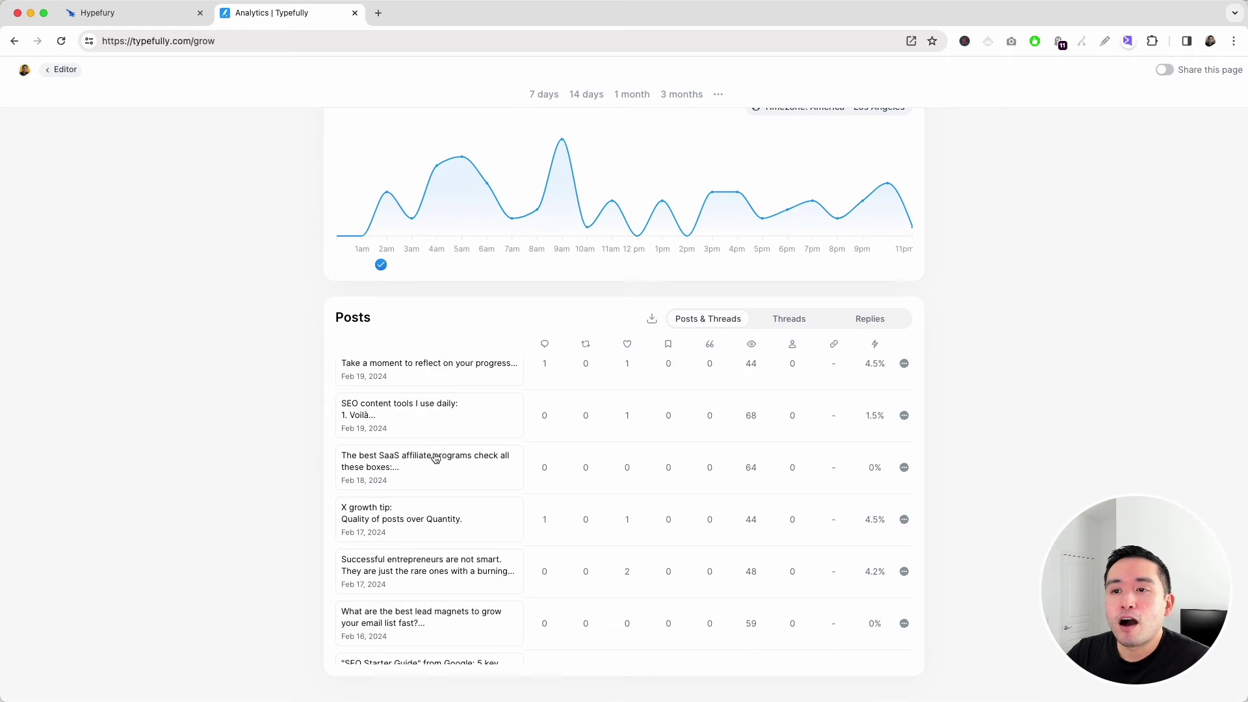
{"action": "scroll", "coordinate": [435, 458], "scroll_direction": "down", "scroll_amount": 4}
{"action": "scroll", "coordinate": [429, 453], "scroll_direction": "up", "scroll_amount": 6}
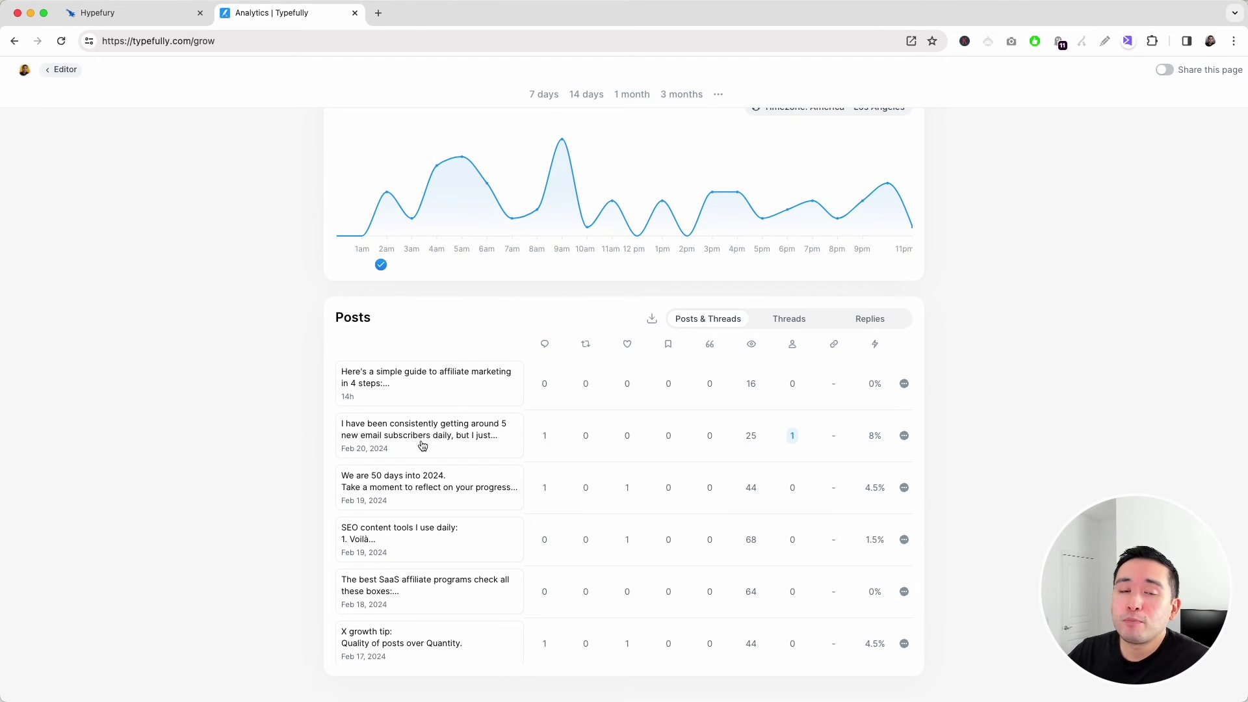
Sort the posts by engagement rate, link clicks and finally profile clicks, and check the detailed metrics of the "Day 1: Why I'm Starting To Write Online" post.
{"action": "left_click", "coordinate": [873, 347]}
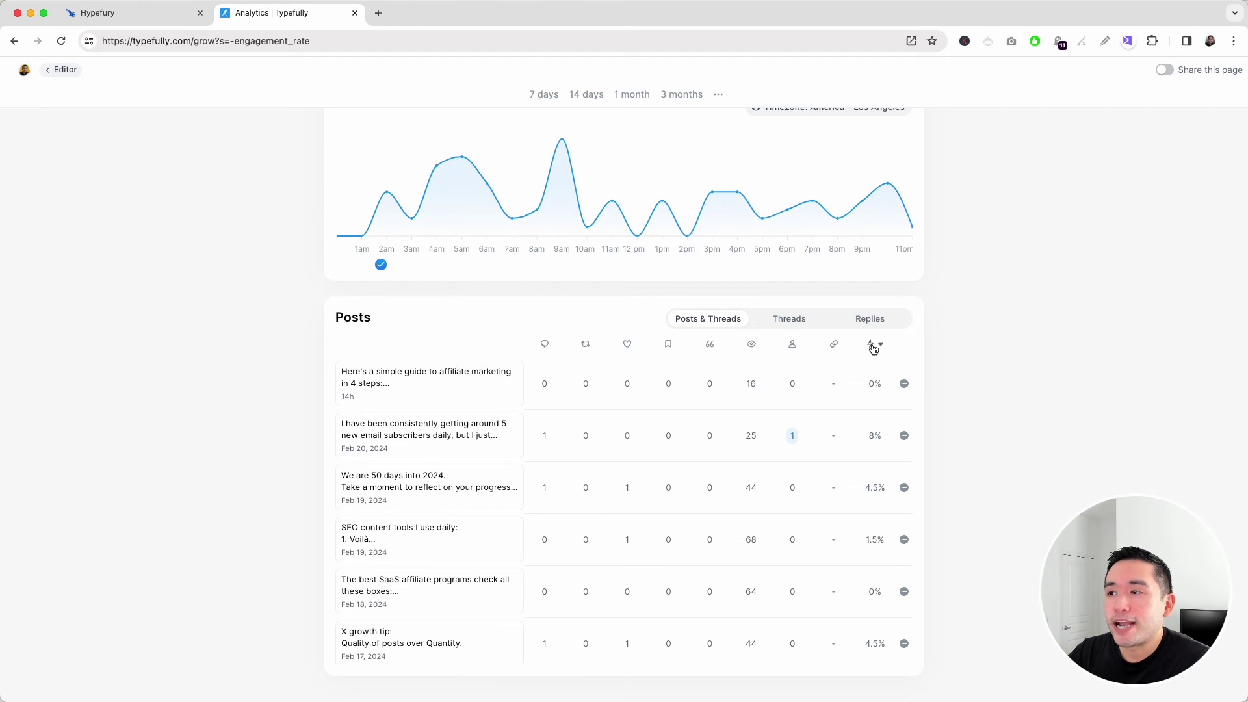
{"action": "left_click", "coordinate": [833, 345]}
{"action": "left_click", "coordinate": [792, 346]}
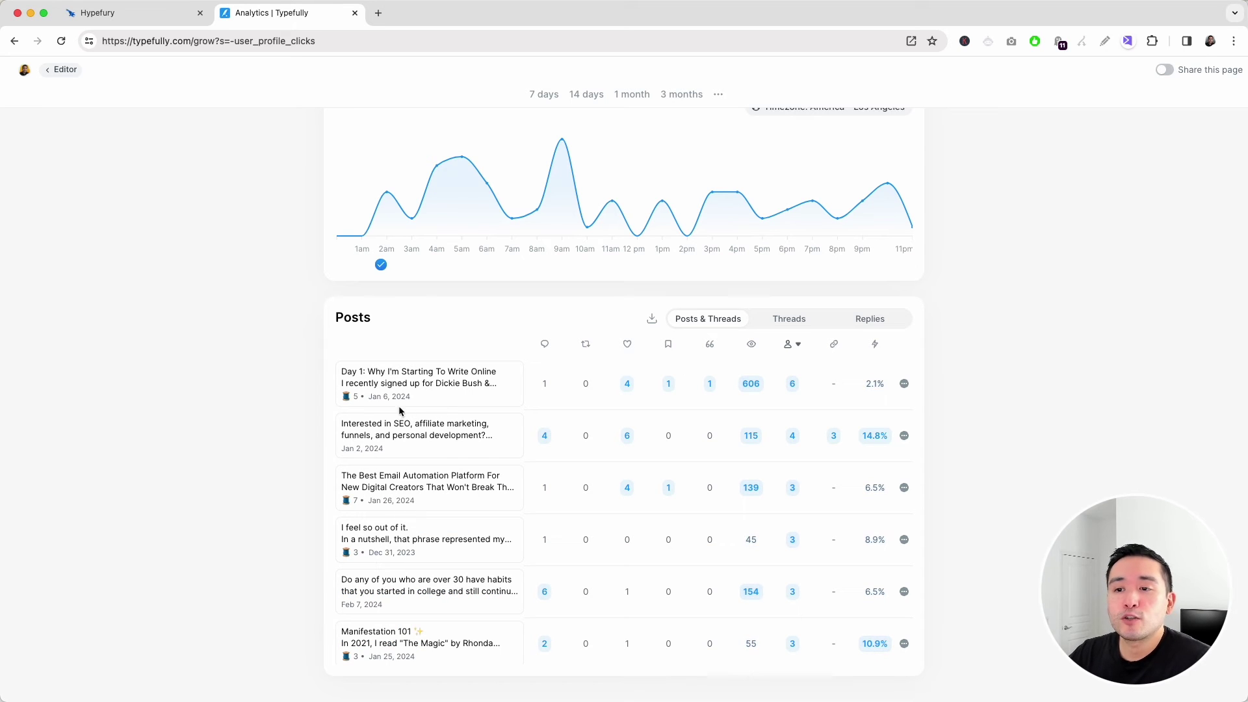
{"action": "left_click", "coordinate": [421, 375]}
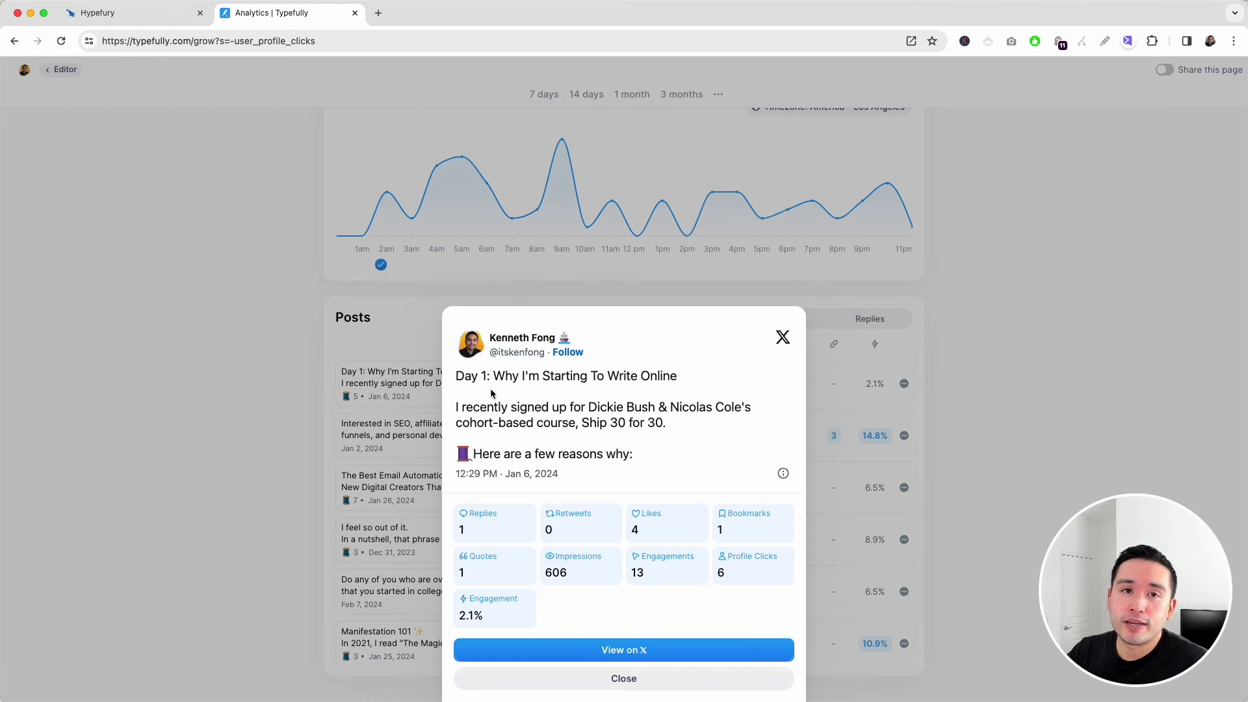
{"action": "left_click", "coordinate": [658, 232]}
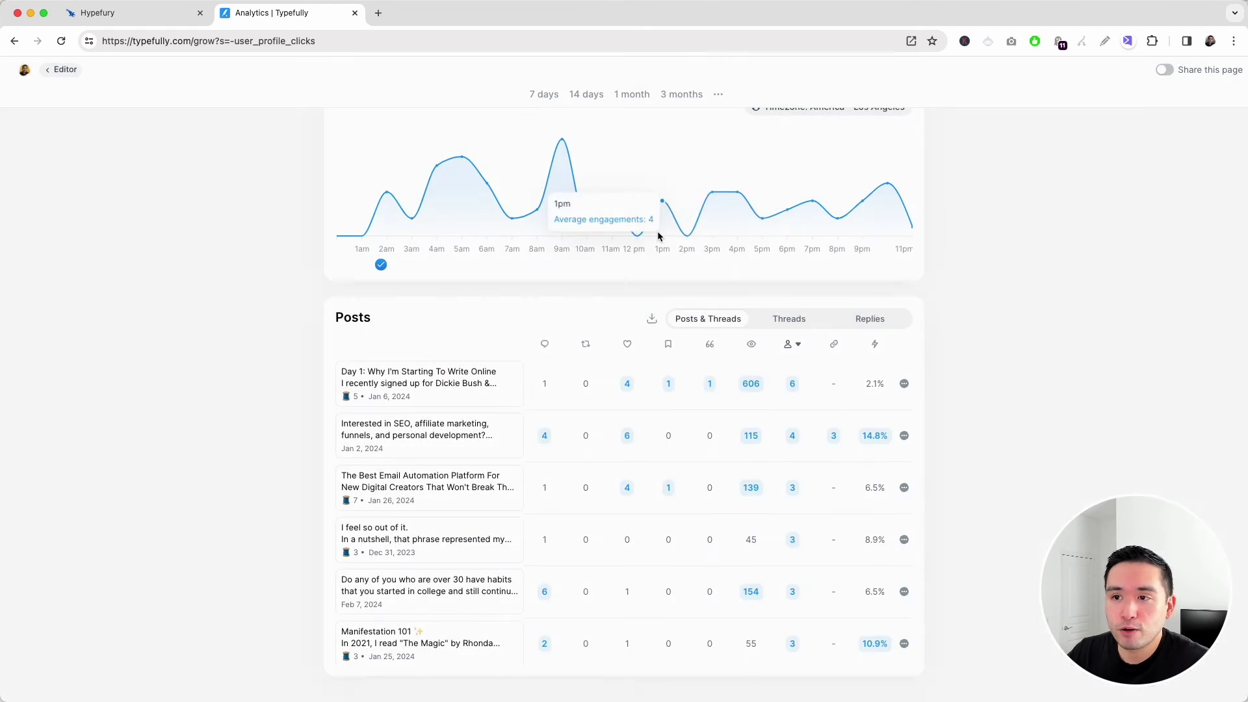
Switch to Hypefury, glance through the post history and open the Analytics page in a separate tab.
{"action": "left_click", "coordinate": [133, 13]}
{"action": "scroll", "coordinate": [90, 277], "scroll_direction": "down", "scroll_amount": 3}
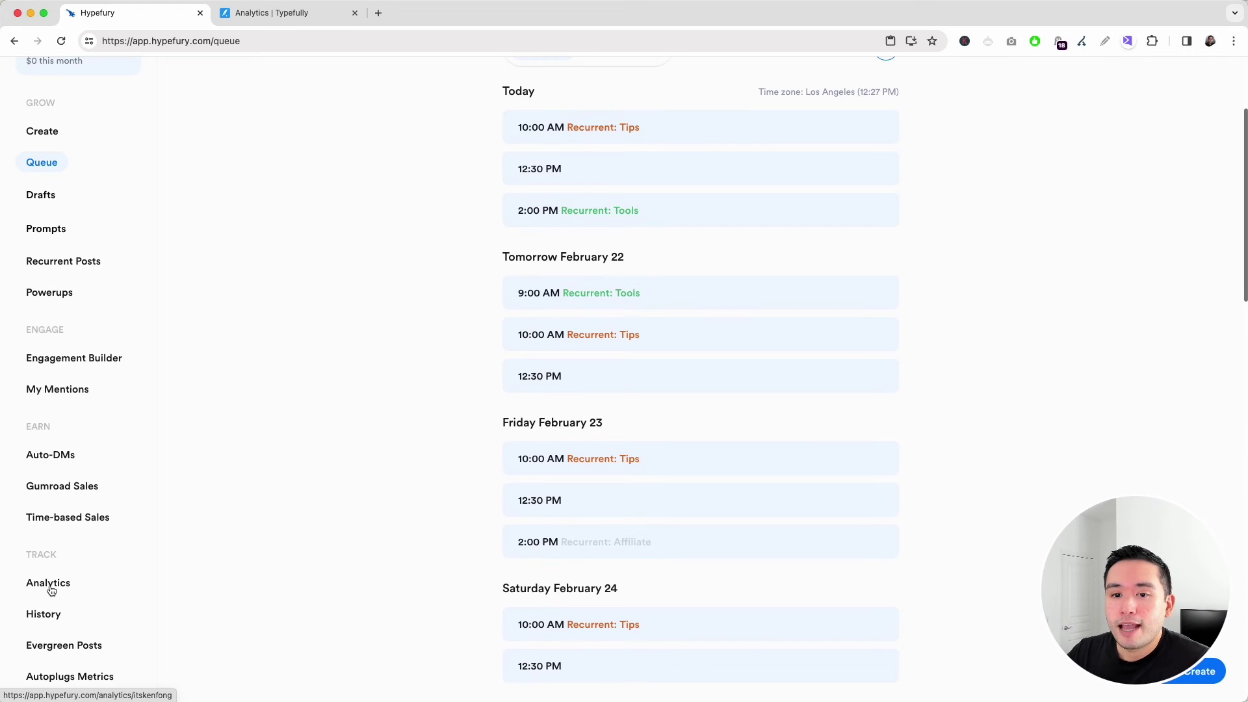
{"action": "left_click", "coordinate": [51, 590]}
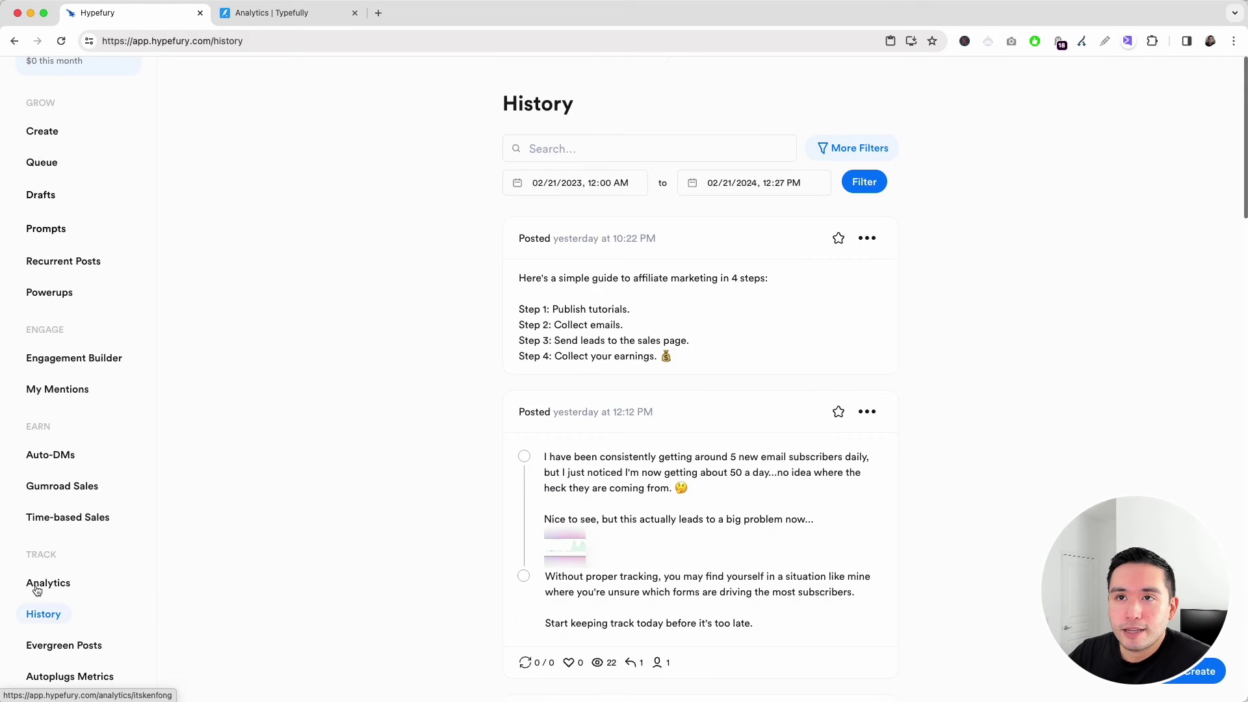
{"action": "scroll", "coordinate": [65, 590], "scroll_direction": "down", "scroll_amount": 3}
{"action": "scroll", "coordinate": [78, 607], "scroll_direction": "down", "scroll_amount": 10}
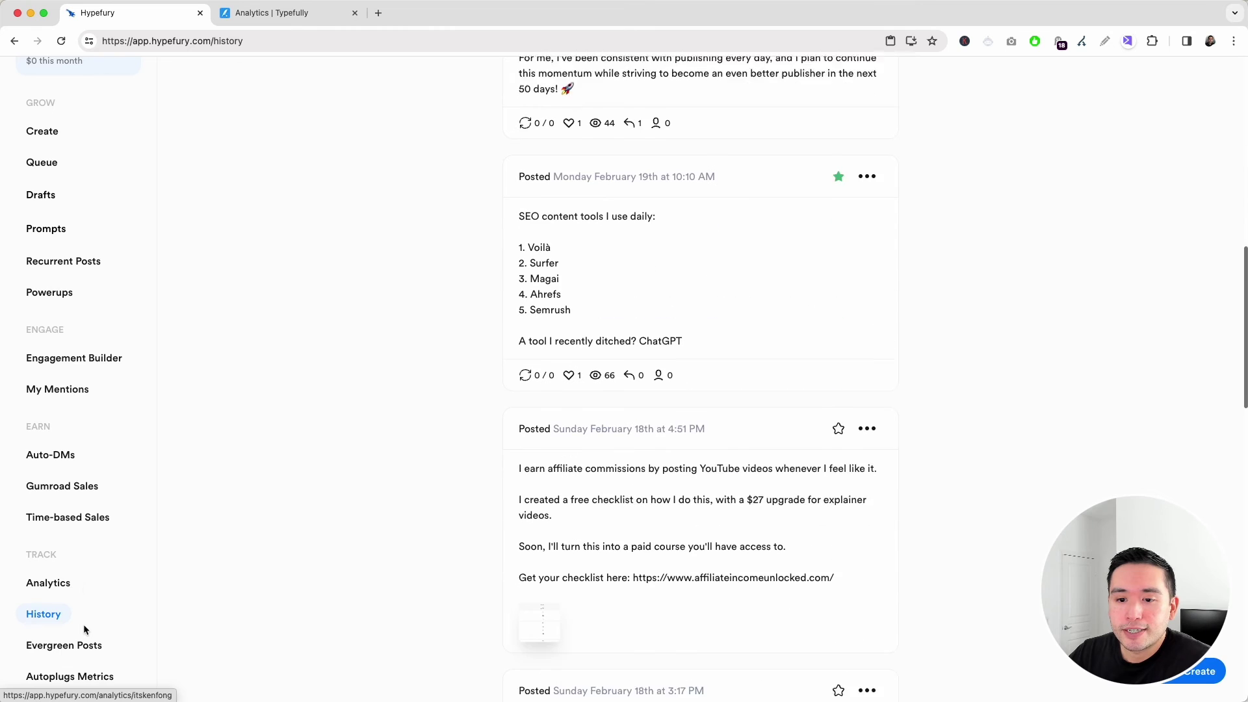
{"action": "left_click", "coordinate": [39, 226]}
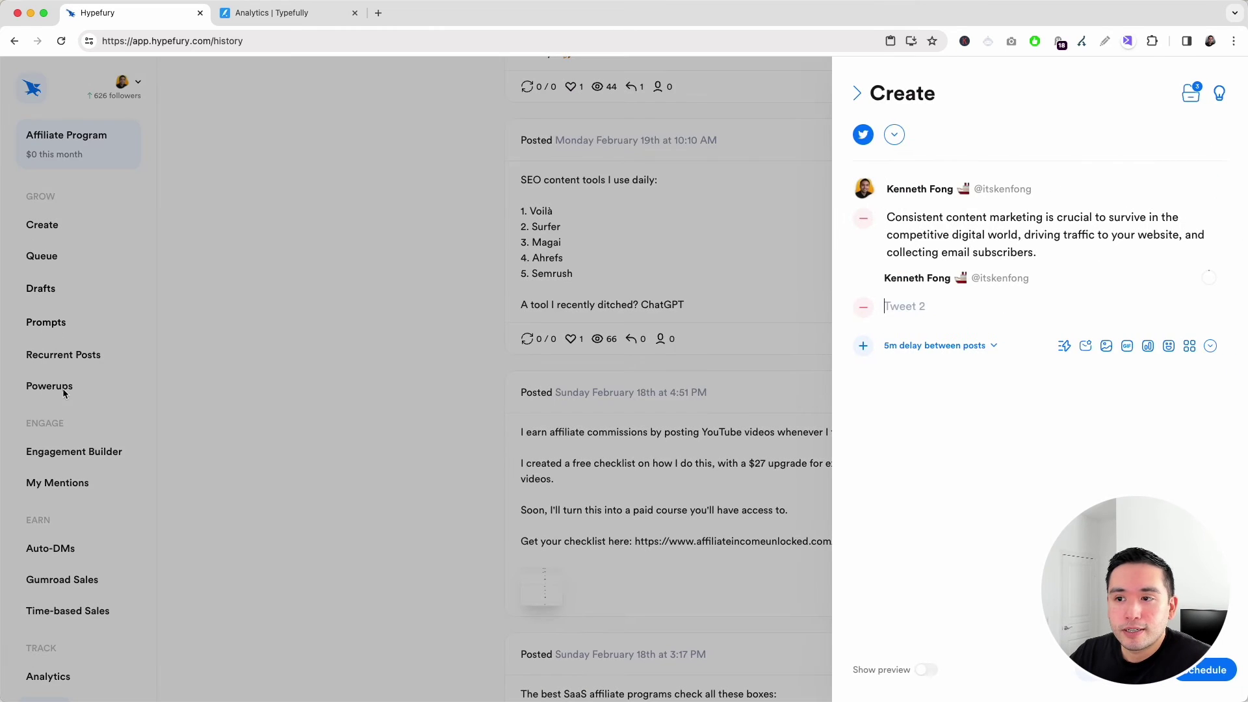
{"action": "left_click", "coordinate": [118, 477]}
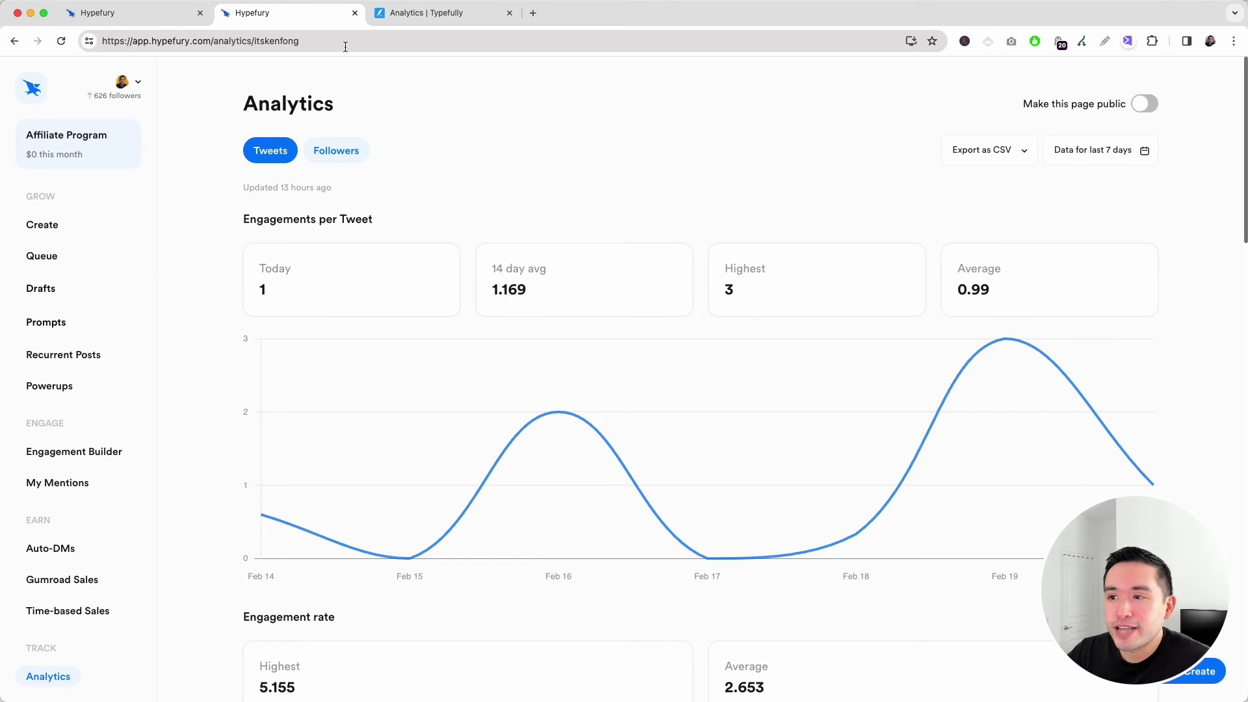
Review Hypefury's tweet analytics charts for engagements per tweet and engagement rate.
{"action": "scroll", "coordinate": [650, 163], "scroll_direction": "down", "scroll_amount": 1}
{"action": "mouse_move", "coordinate": [1001, 369]}
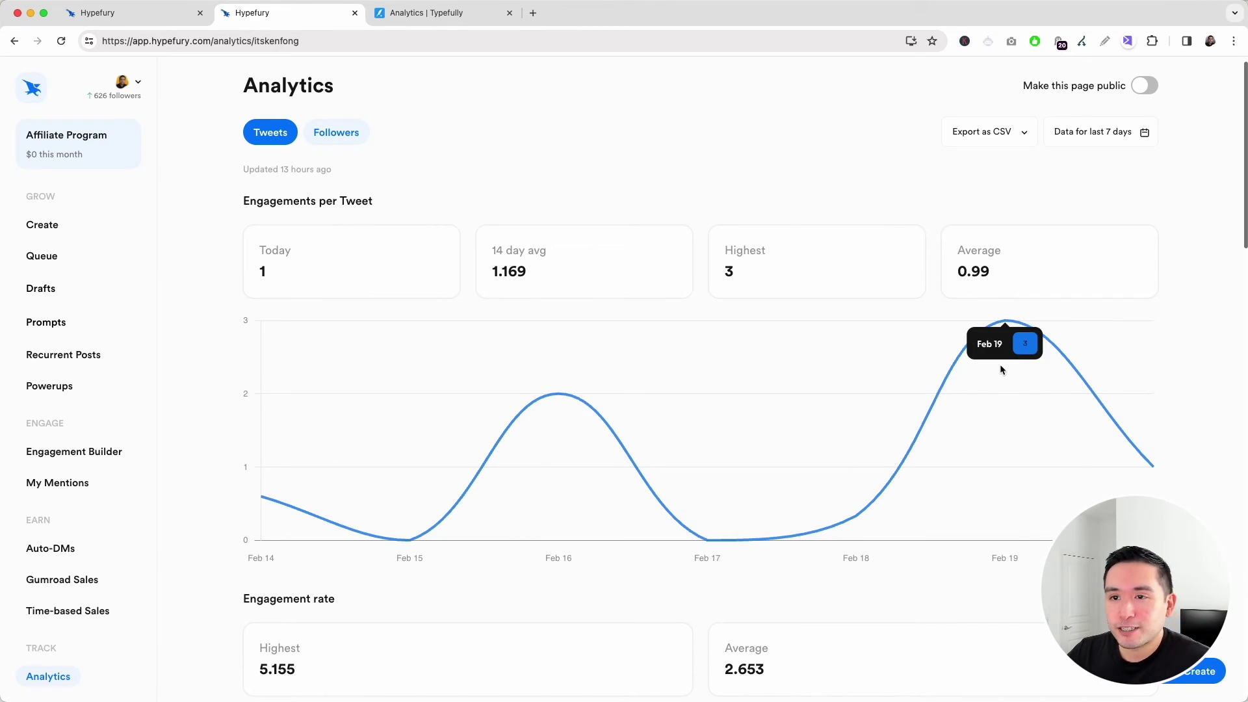
{"action": "scroll", "coordinate": [537, 325], "scroll_direction": "down", "scroll_amount": 5}
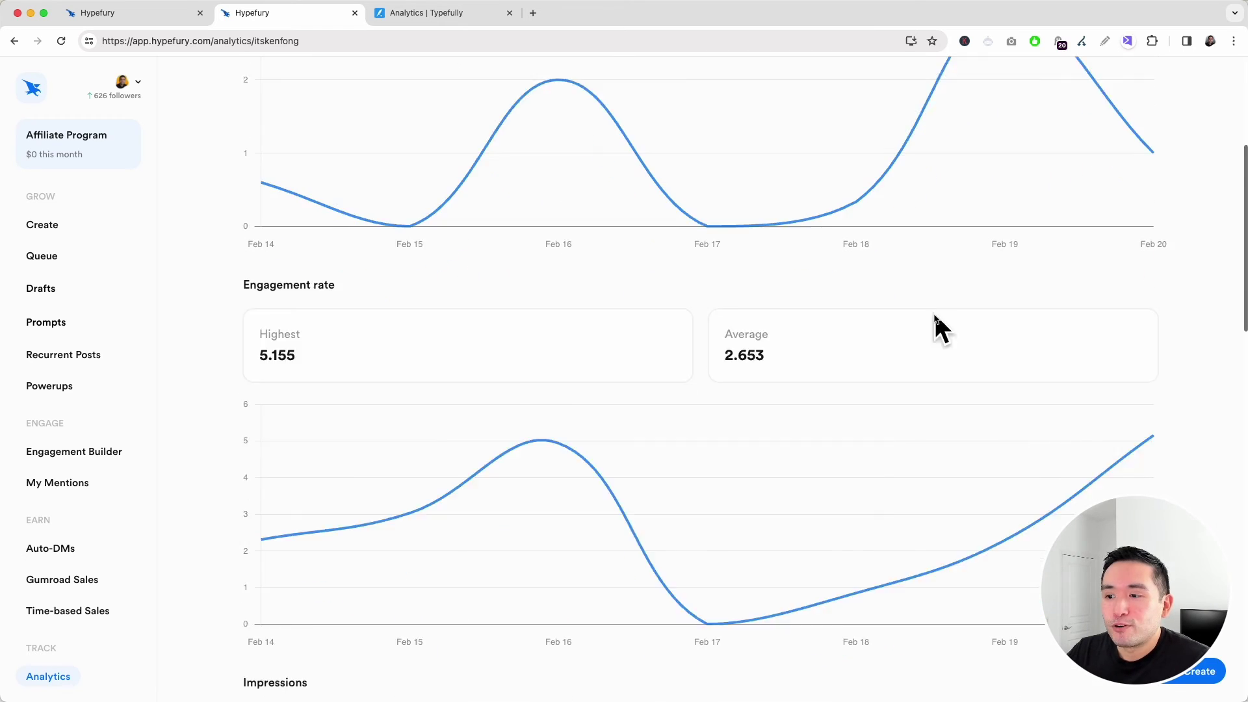
{"action": "scroll", "coordinate": [509, 408], "scroll_direction": "down", "scroll_amount": 4}
{"action": "scroll", "coordinate": [516, 415], "scroll_direction": "up", "scroll_amount": 9}
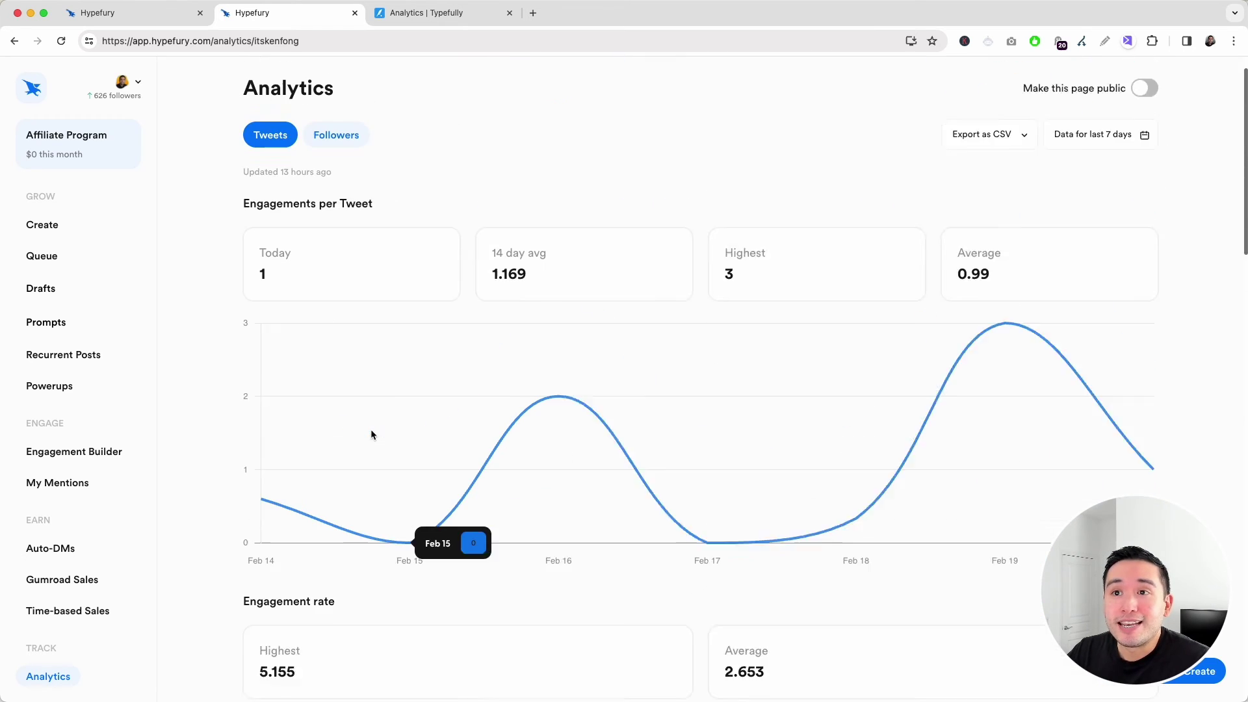
{"action": "scroll", "coordinate": [371, 432], "scroll_direction": "up", "scroll_amount": 1}
Set Hypefury's tweet analytics period to the last 90 days.
{"action": "left_click", "coordinate": [1116, 161]}
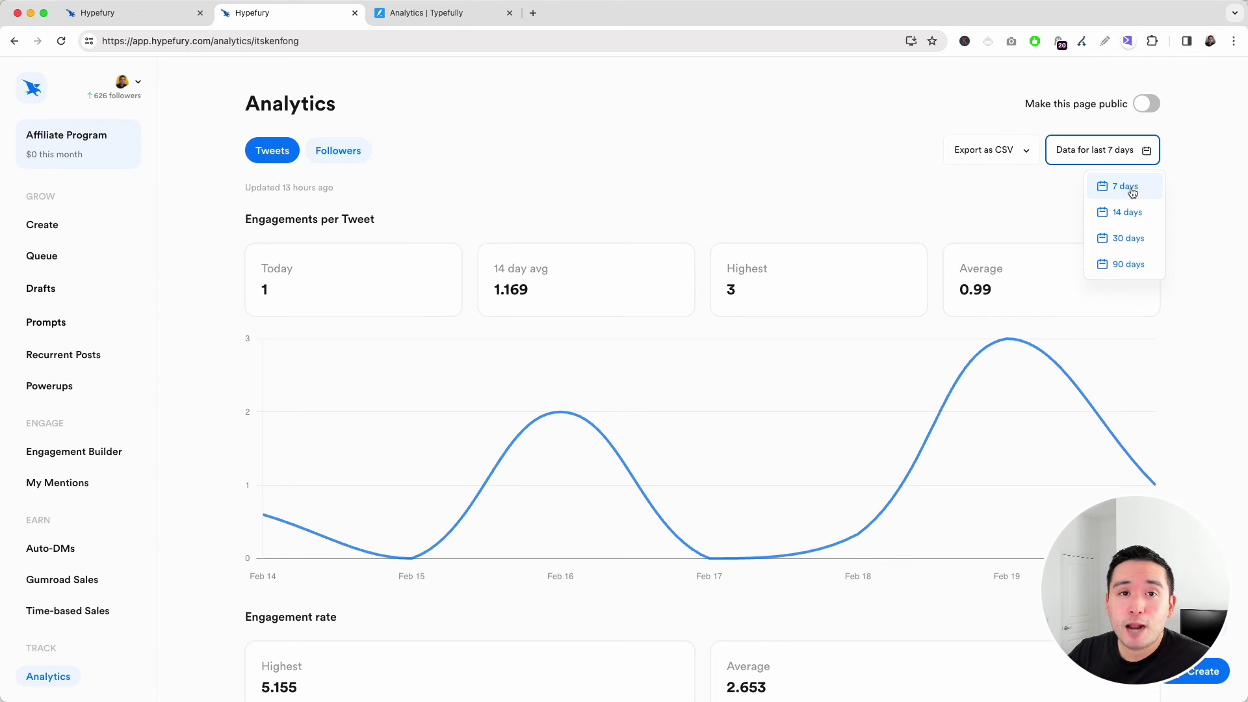
{"action": "left_click", "coordinate": [536, 206]}
{"action": "left_click", "coordinate": [1099, 150]}
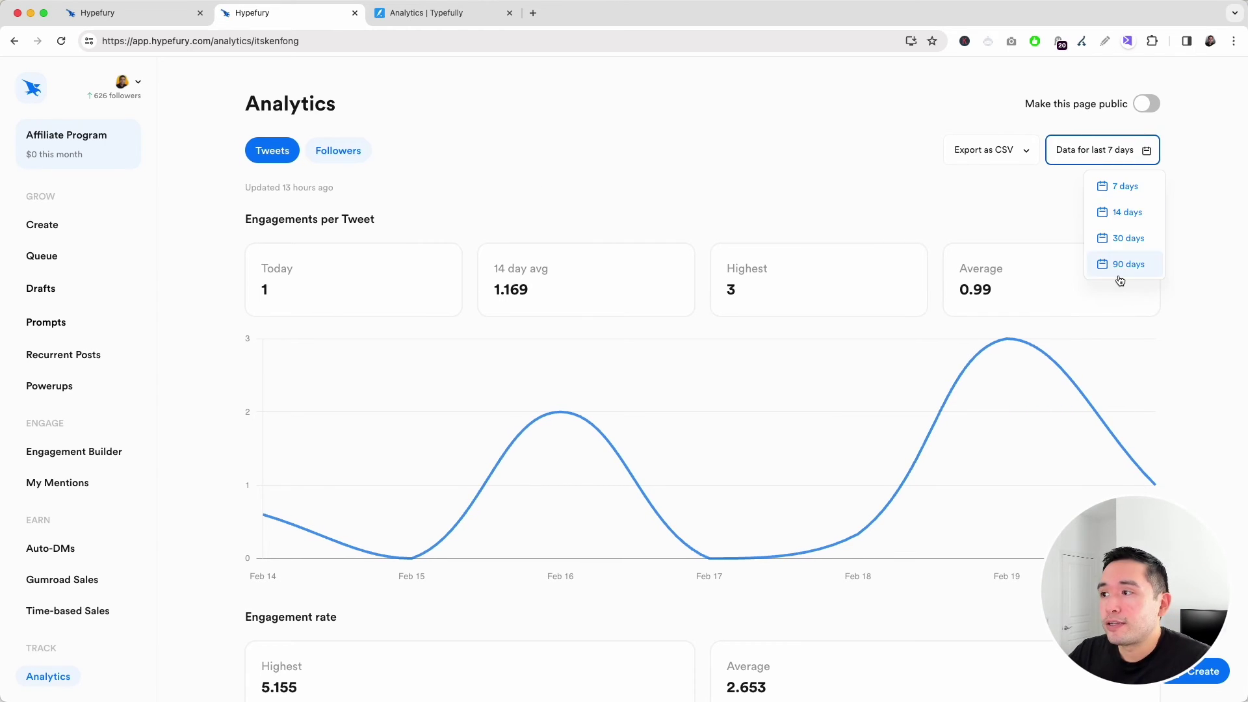
{"action": "left_click", "coordinate": [1121, 263]}
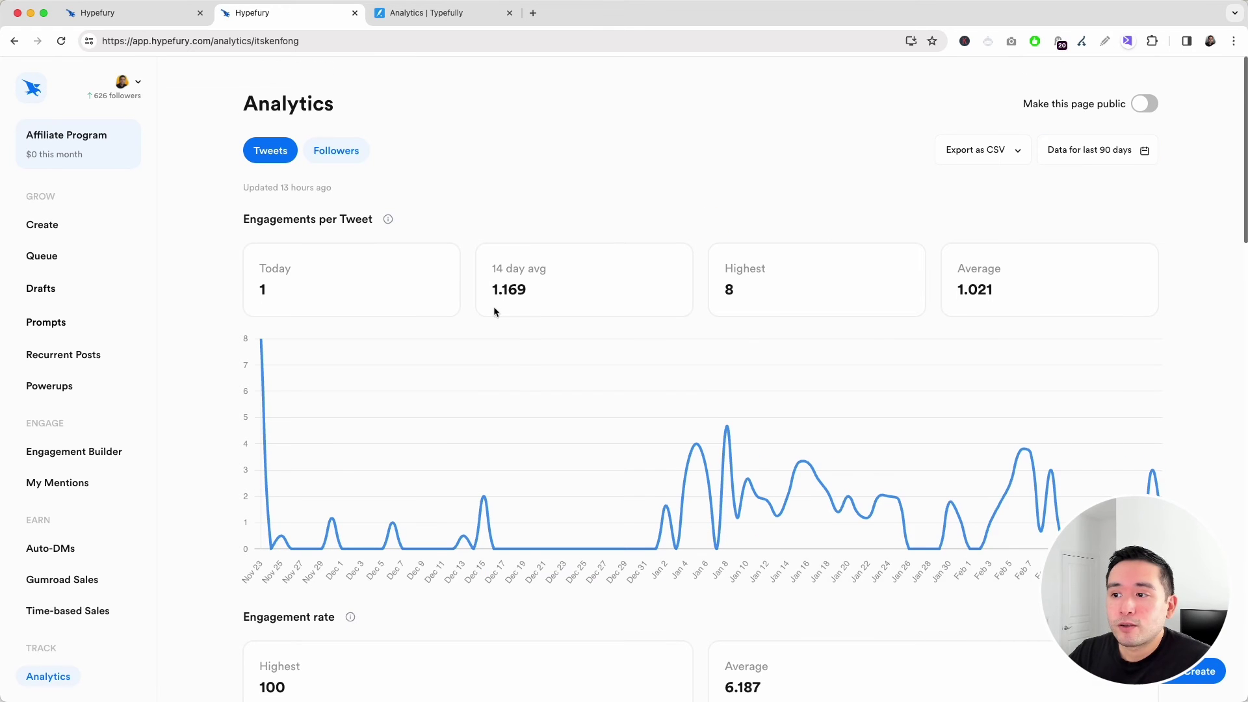
Review Hypefury's 90-day tweet analytics, from engagements per tweet and engagement rate through impressions and tweet counts to the Tweets table.
{"action": "scroll", "coordinate": [585, 329], "scroll_direction": "down", "scroll_amount": 5}
{"action": "scroll", "coordinate": [977, 294], "scroll_direction": "down", "scroll_amount": 5}
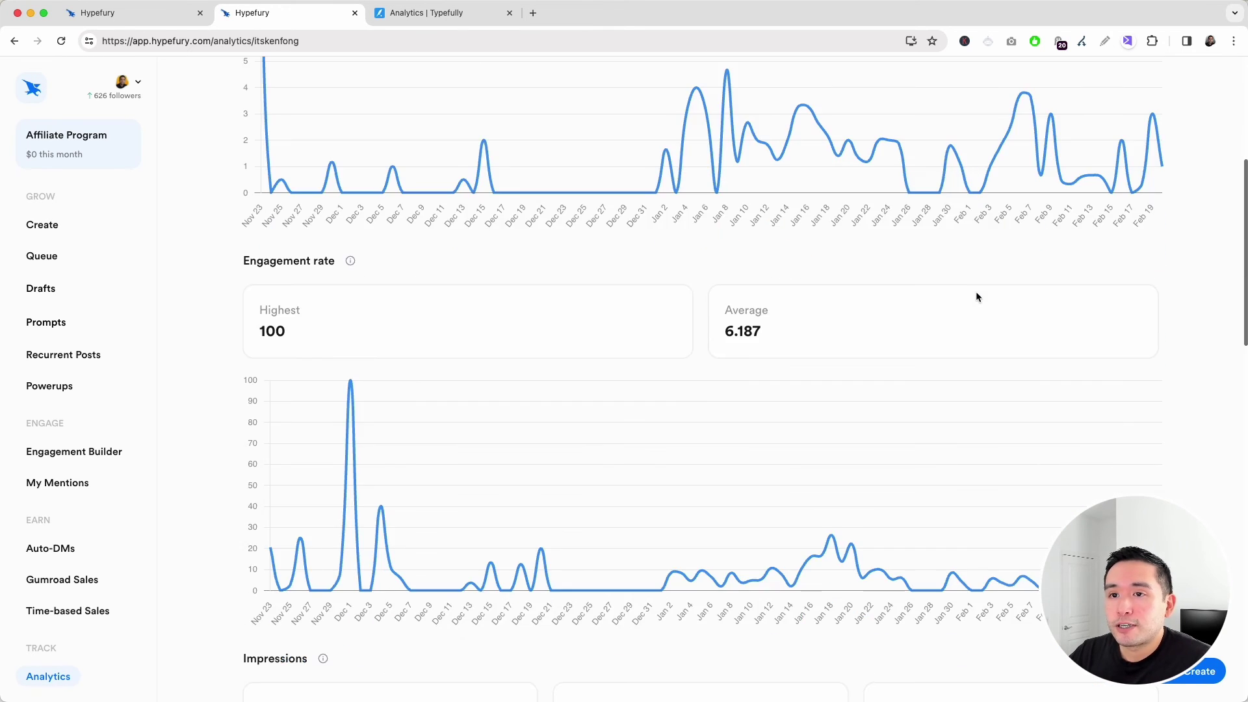
{"action": "scroll", "coordinate": [578, 248], "scroll_direction": "up", "scroll_amount": 7}
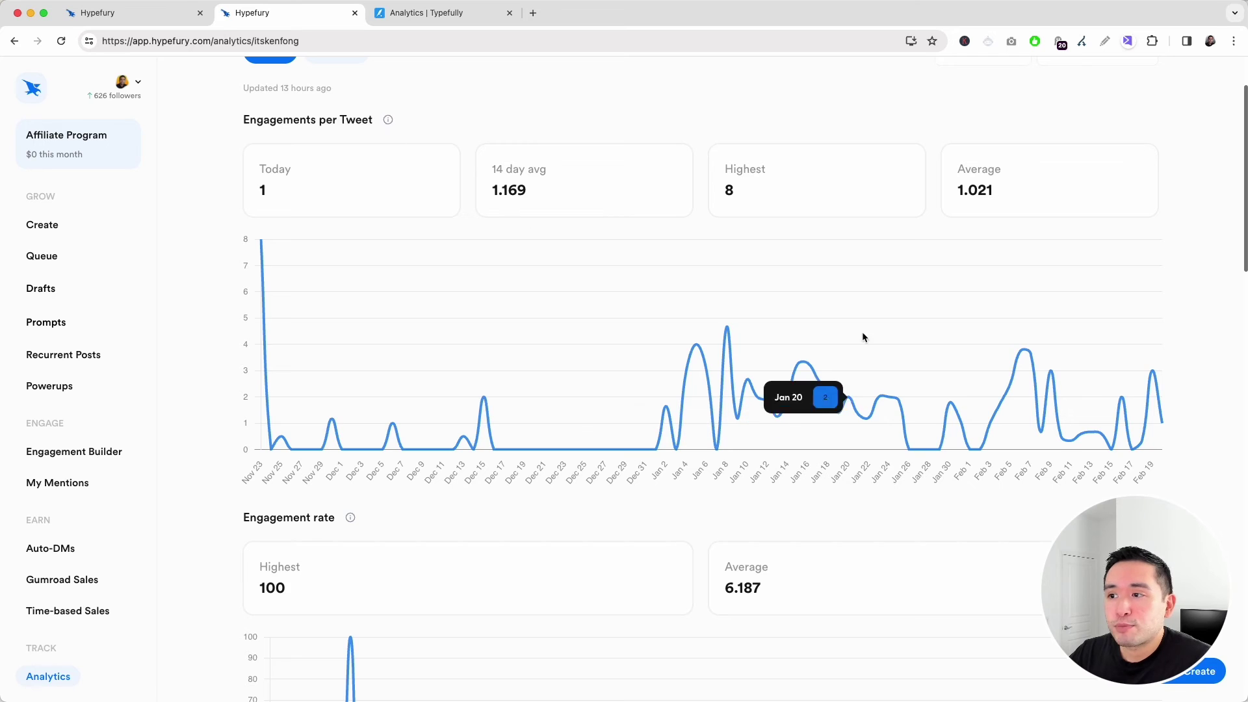
{"action": "scroll", "coordinate": [859, 375], "scroll_direction": "down", "scroll_amount": 6}
{"action": "scroll", "coordinate": [680, 399], "scroll_direction": "down", "scroll_amount": 4}
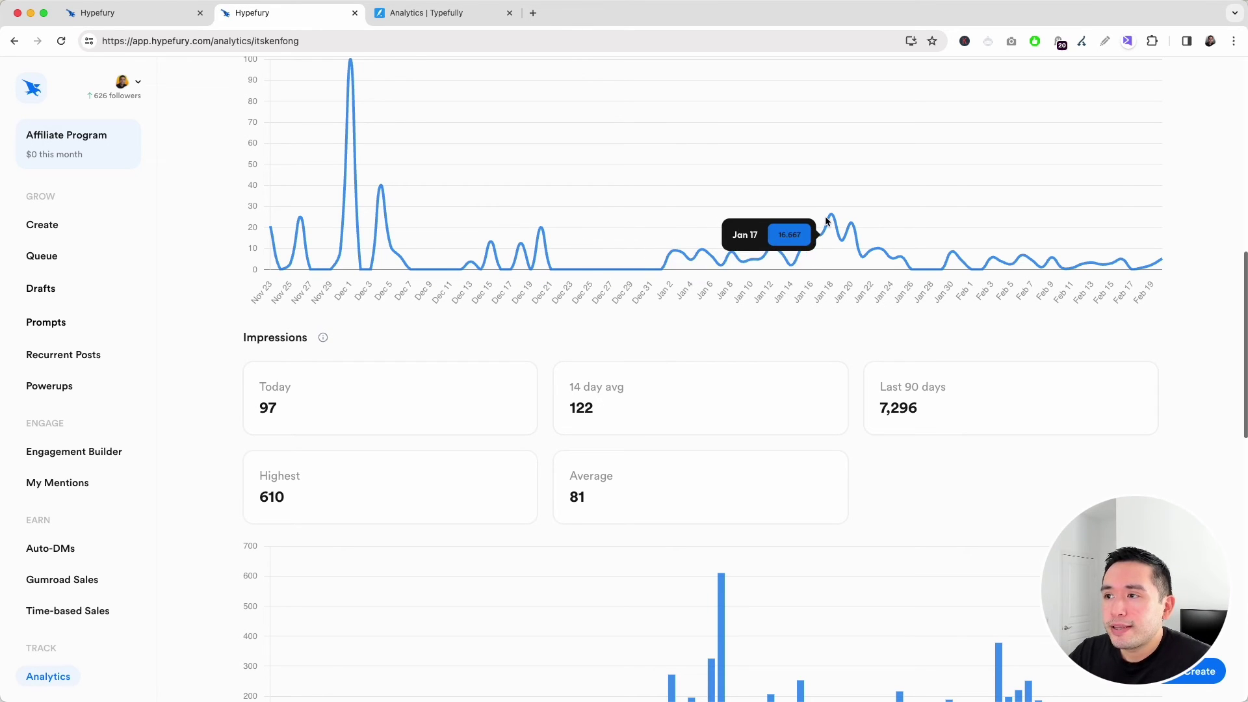
{"action": "scroll", "coordinate": [493, 295], "scroll_direction": "down", "scroll_amount": 6}
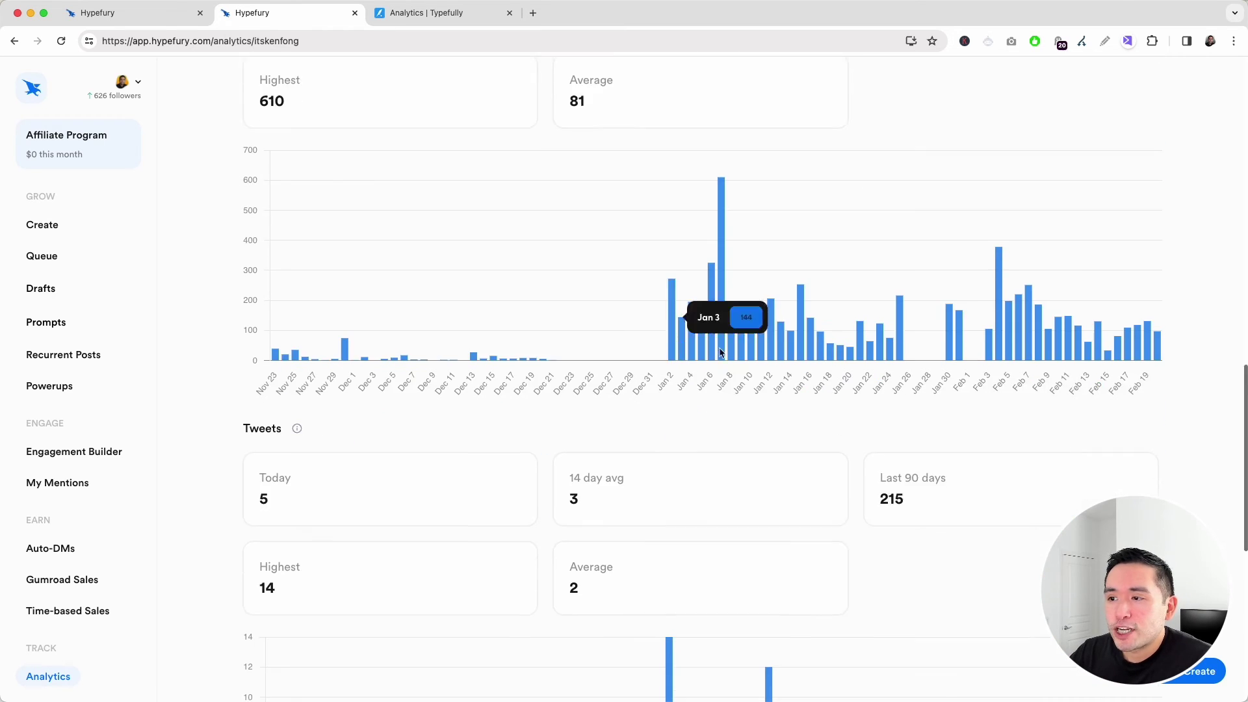
{"action": "scroll", "coordinate": [720, 352], "scroll_direction": "down", "scroll_amount": 8}
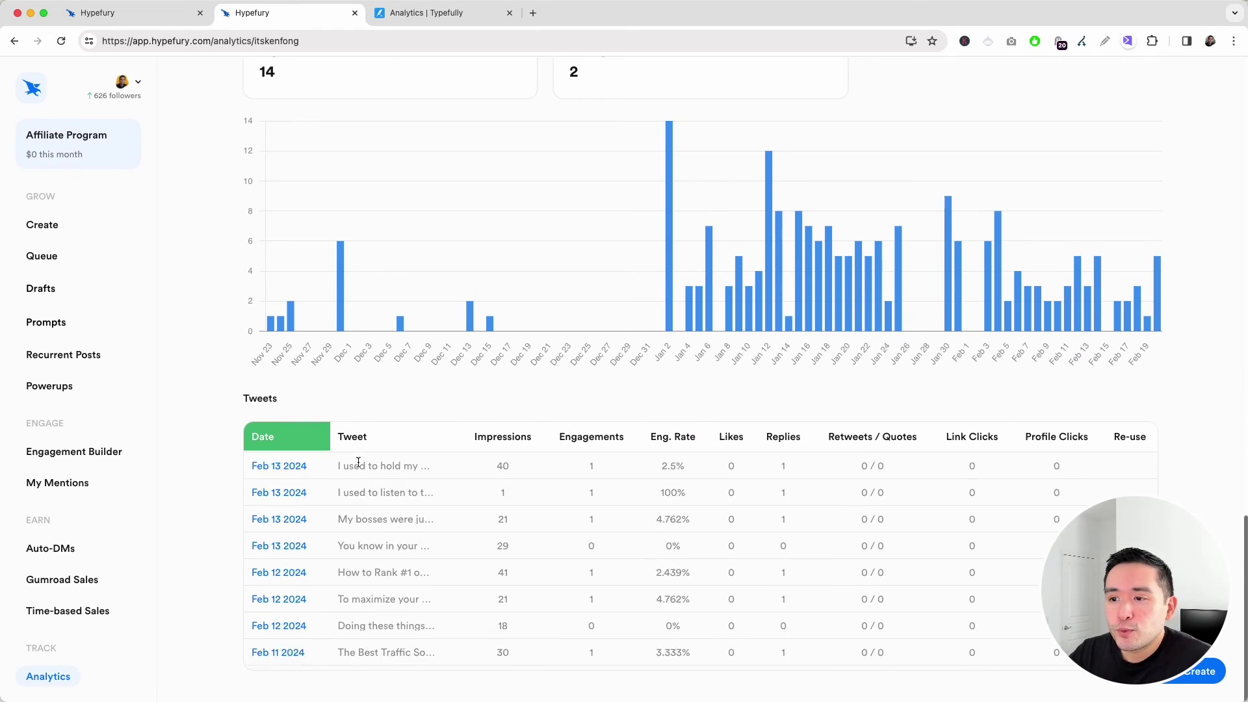
Sort Hypefury's Tweets table by impressions, engagements and finally engagement rate, and look through the top entries.
{"action": "left_click", "coordinate": [529, 434]}
{"action": "left_click", "coordinate": [573, 444]}
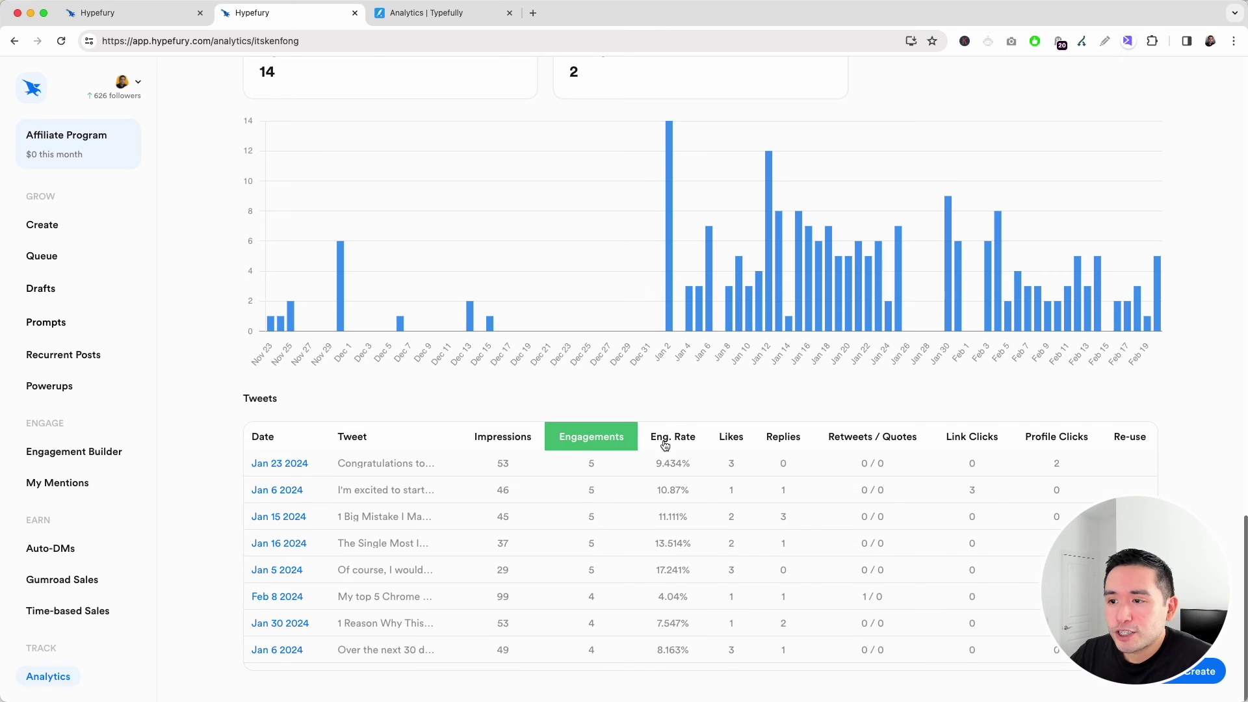
{"action": "left_click", "coordinate": [668, 442]}
{"action": "scroll", "coordinate": [671, 568], "scroll_direction": "down", "scroll_amount": 1}
{"action": "scroll", "coordinate": [671, 568], "scroll_direction": "down", "scroll_amount": 1}
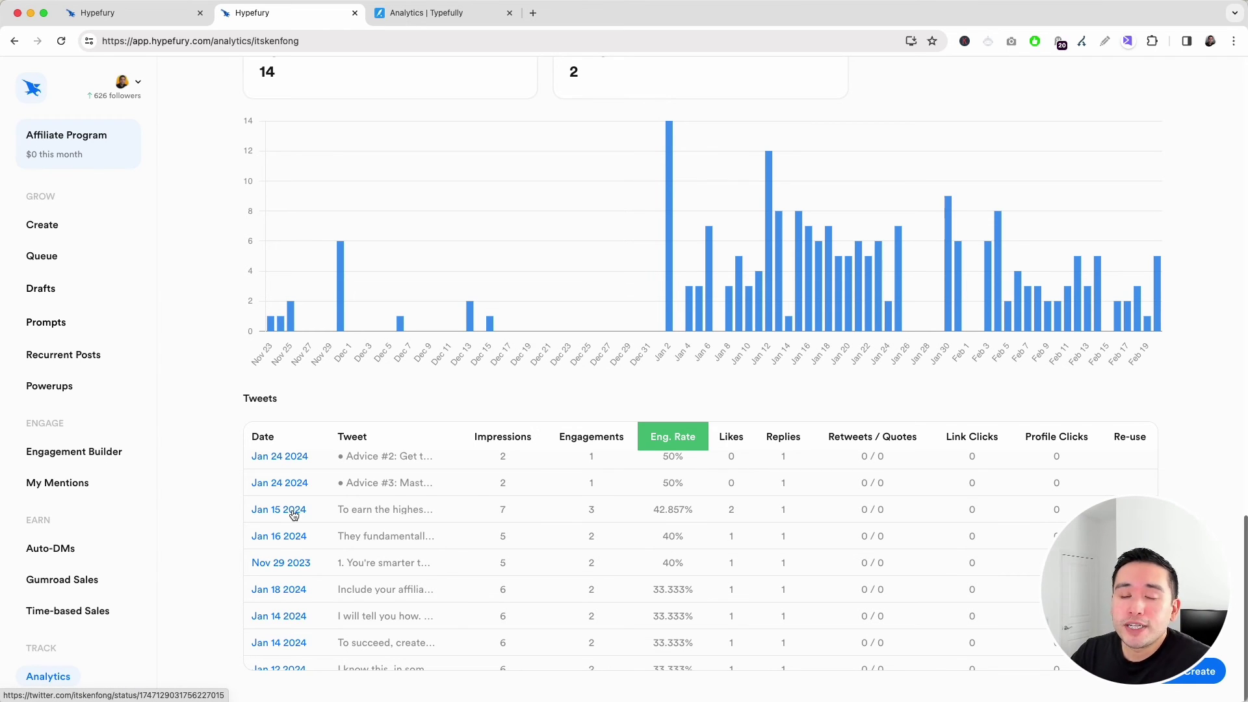
Open Hypefury's follower analytics and compare the follower growth chart with the one in Typefully's analytics.
{"action": "scroll", "coordinate": [334, 409], "scroll_direction": "up", "scroll_amount": 15}
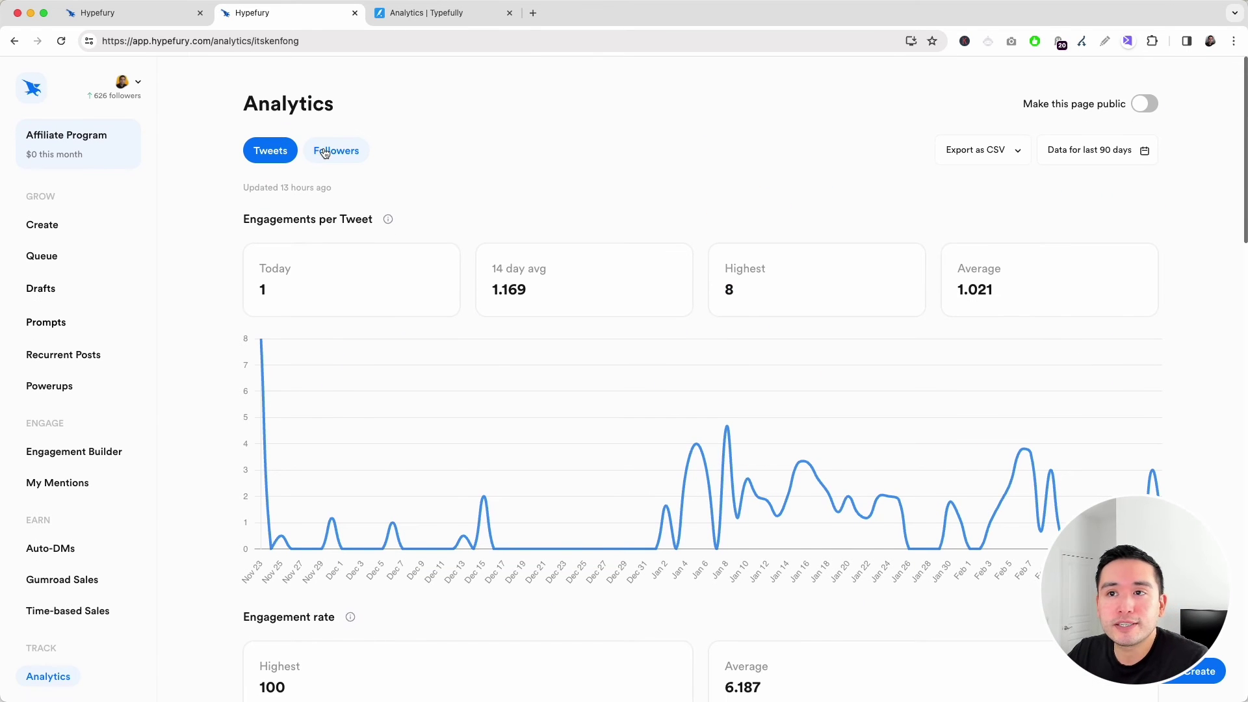
{"action": "left_click", "coordinate": [325, 152]}
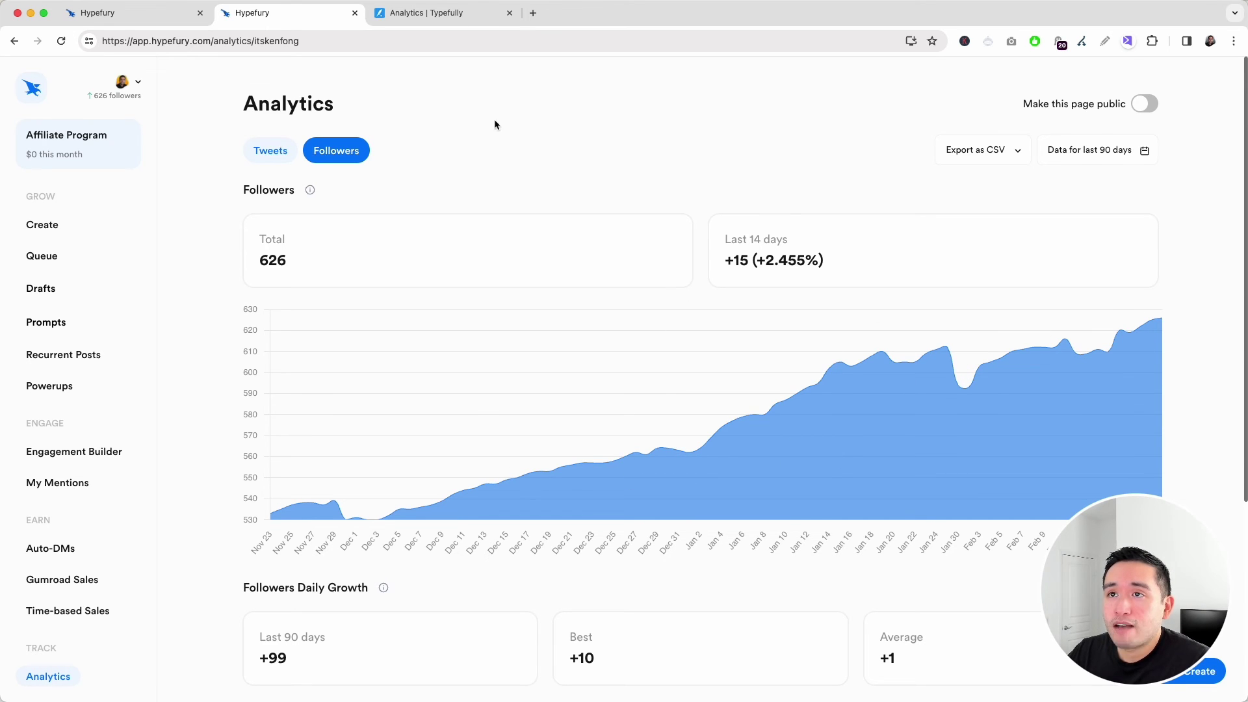
{"action": "left_click", "coordinate": [403, 15]}
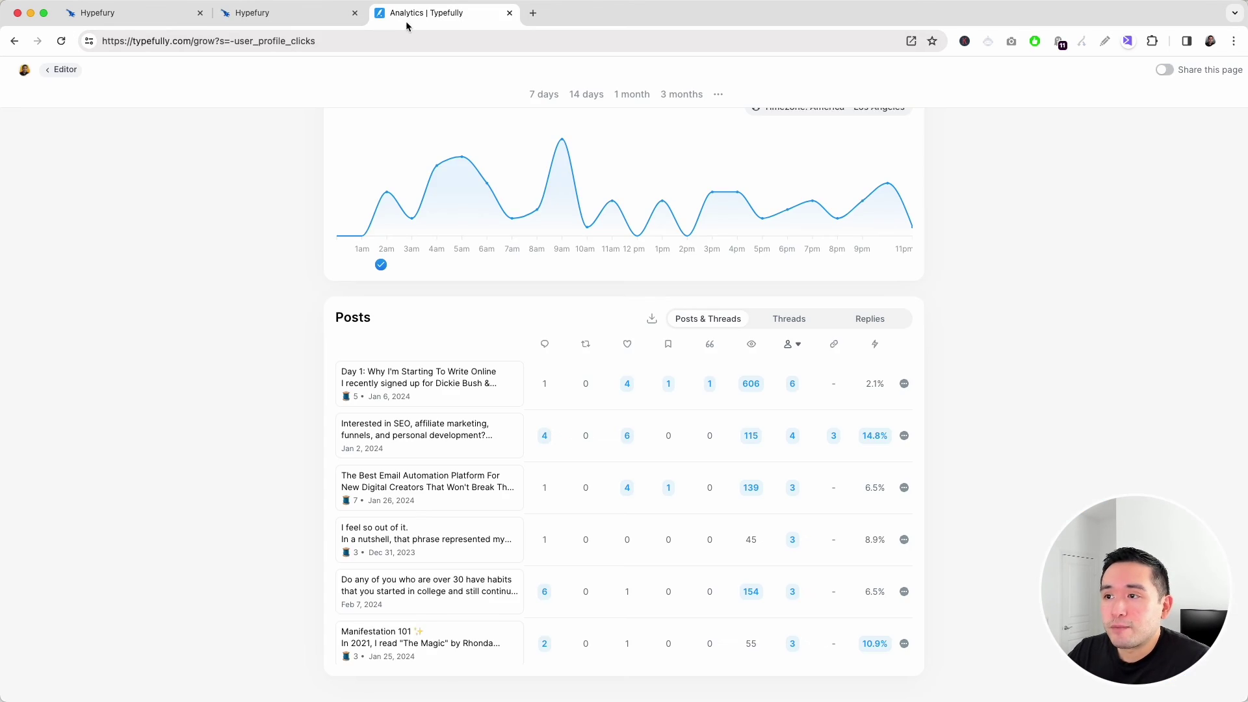
{"action": "scroll", "coordinate": [585, 260], "scroll_direction": "down", "scroll_amount": 1}
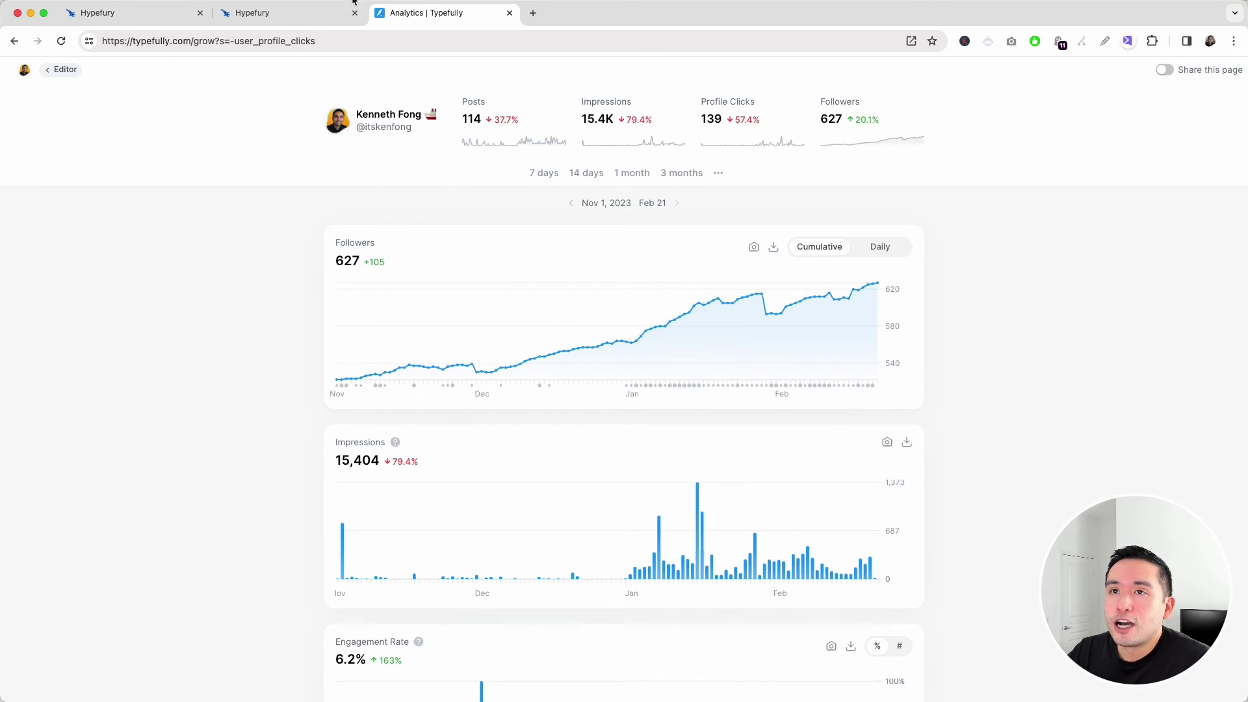
{"action": "left_click", "coordinate": [305, 13]}
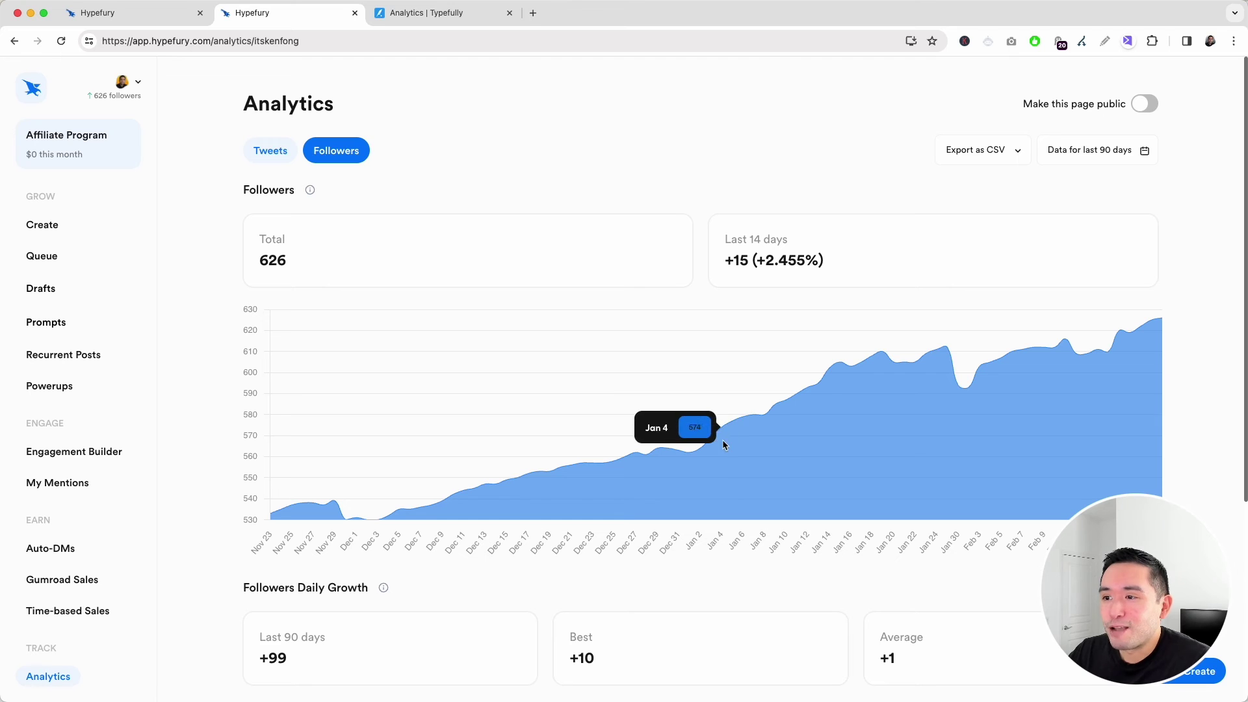
Examine the Followers Daily Growth chart in Hypefury's follower analytics.
{"action": "scroll", "coordinate": [1049, 369], "scroll_direction": "down", "scroll_amount": 5}
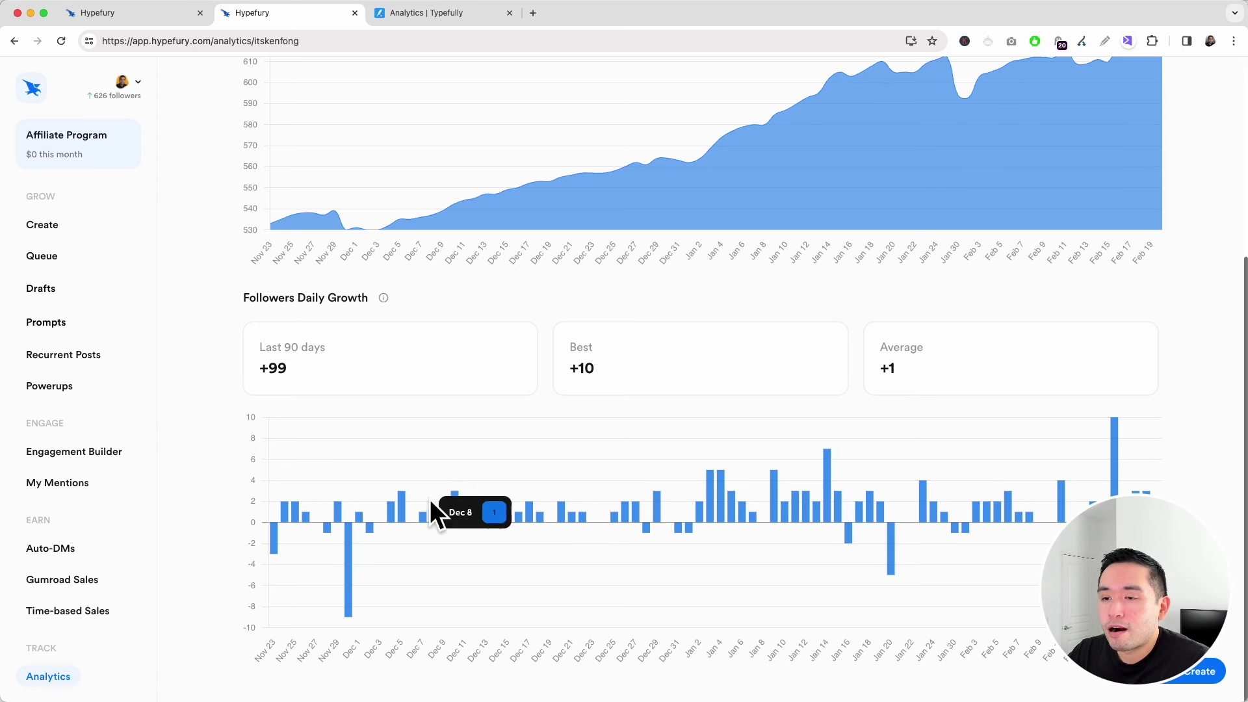
{"action": "scroll", "coordinate": [844, 503], "scroll_direction": "up", "scroll_amount": 4}
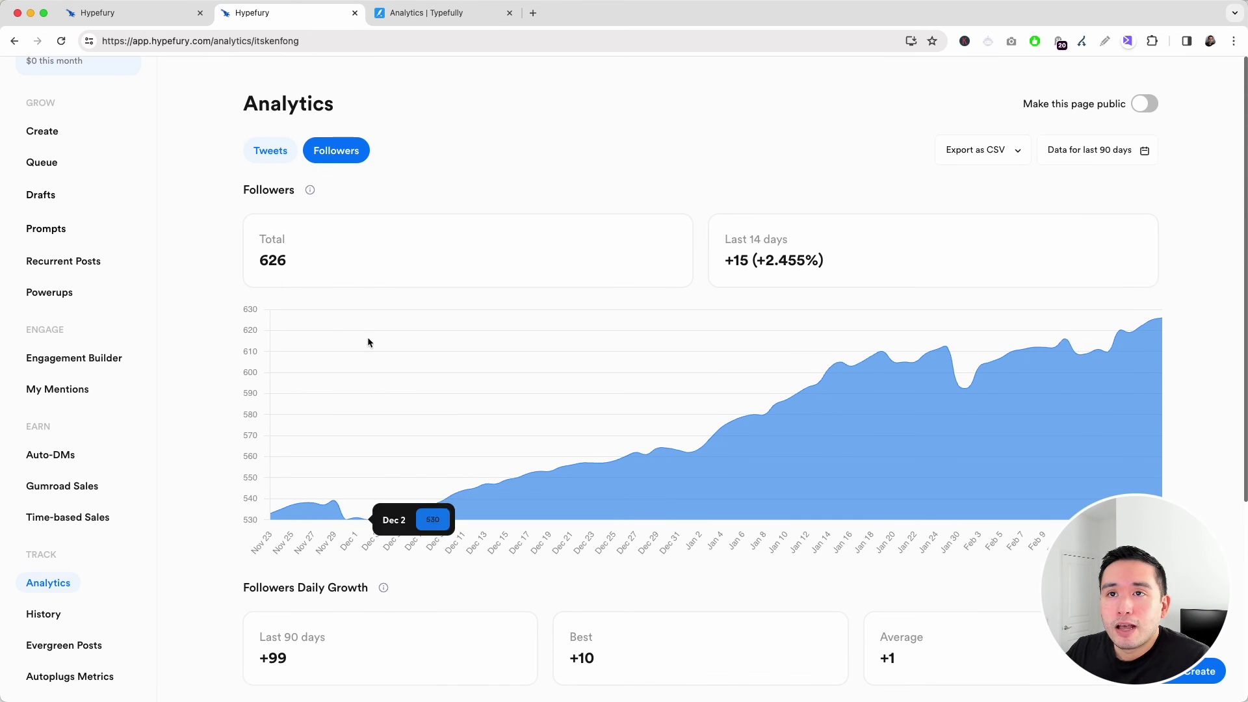
{"action": "scroll", "coordinate": [57, 374], "scroll_direction": "down", "scroll_amount": 4}
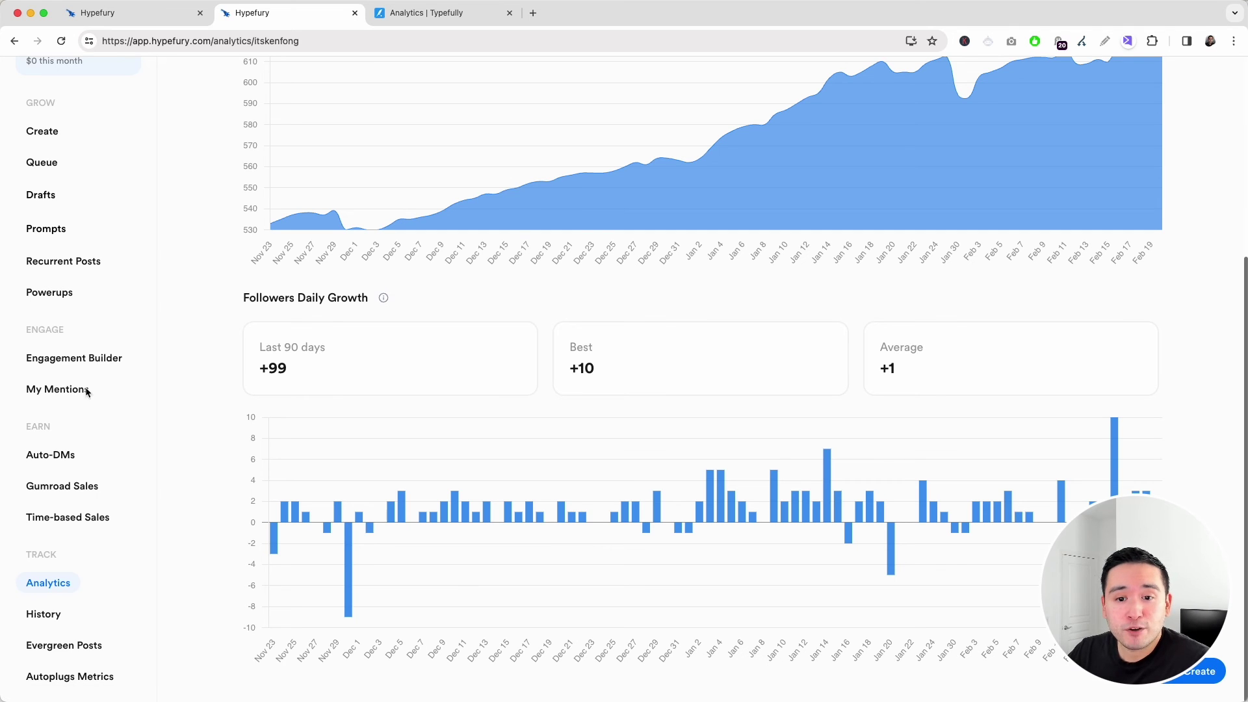
Open Hypefury's post history and glance through the published posts.
{"action": "left_click", "coordinate": [44, 615]}
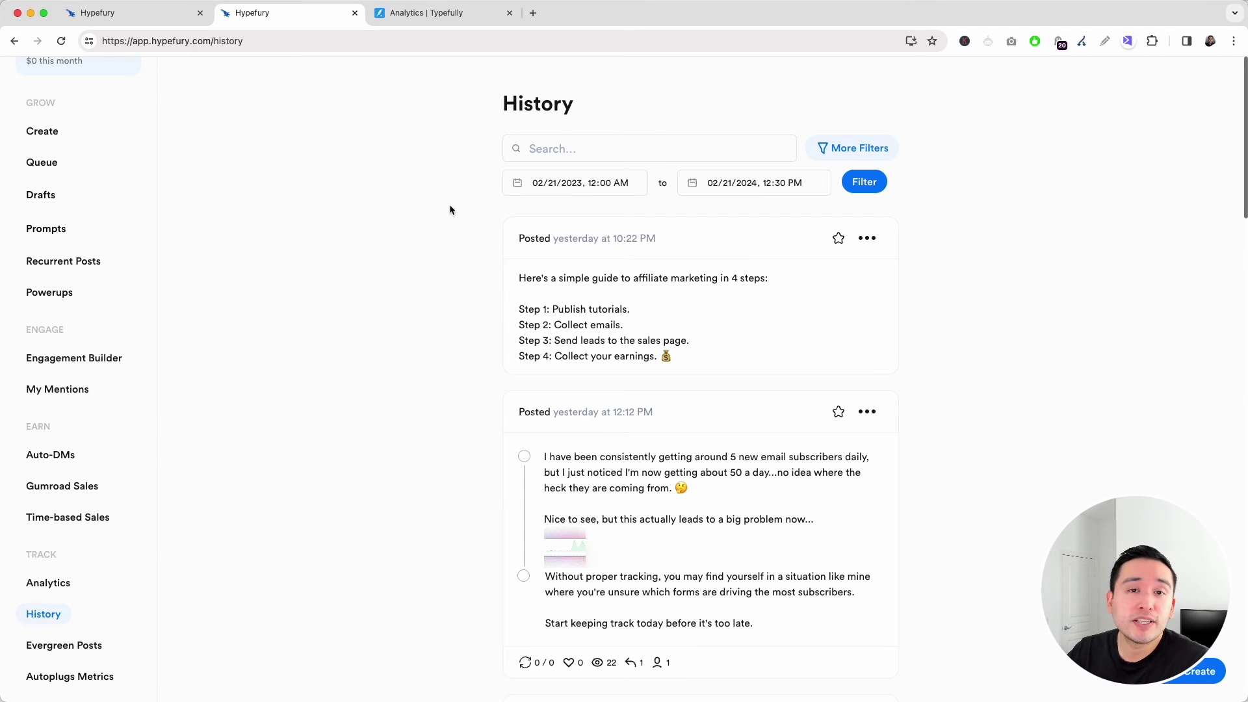
{"action": "scroll", "coordinate": [477, 175], "scroll_direction": "down", "scroll_amount": 5}
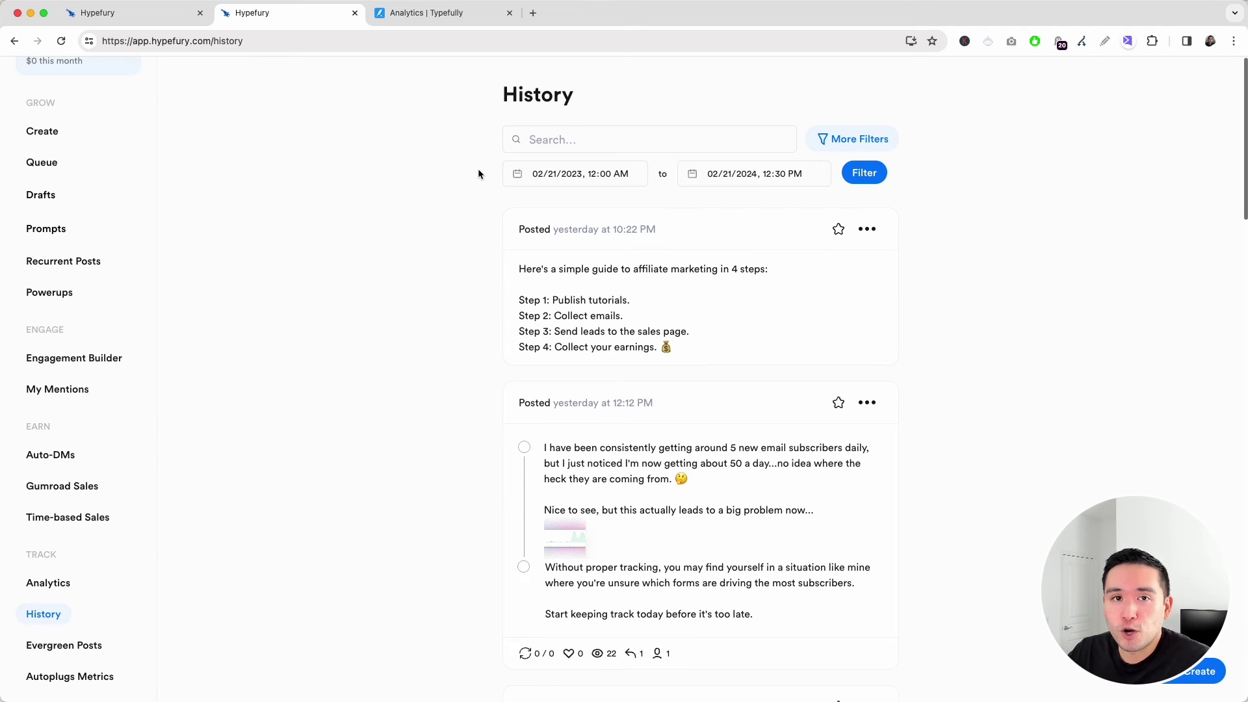
{"action": "scroll", "coordinate": [475, 174], "scroll_direction": "down", "scroll_amount": 5}
{"action": "scroll", "coordinate": [475, 175], "scroll_direction": "up", "scroll_amount": 10}
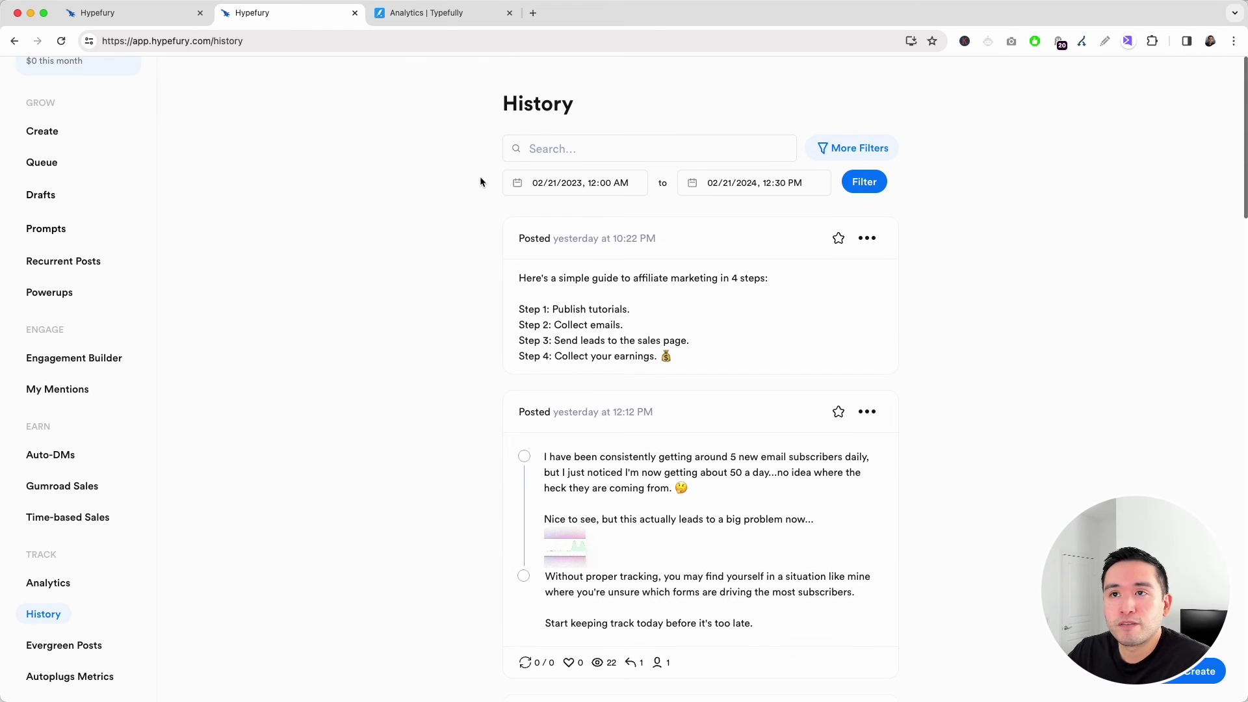
Switch to Typefully, return to the editor and browse the list of posted drafts.
{"action": "left_click", "coordinate": [446, 15]}
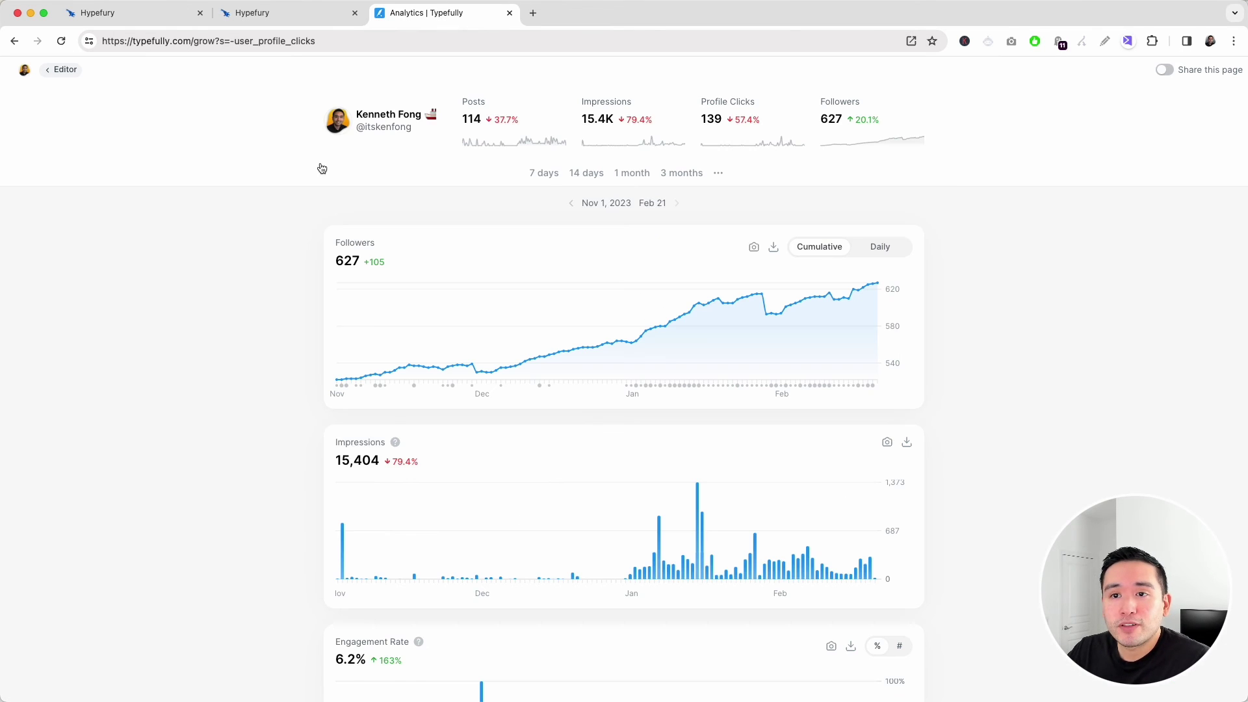
{"action": "left_click", "coordinate": [64, 71]}
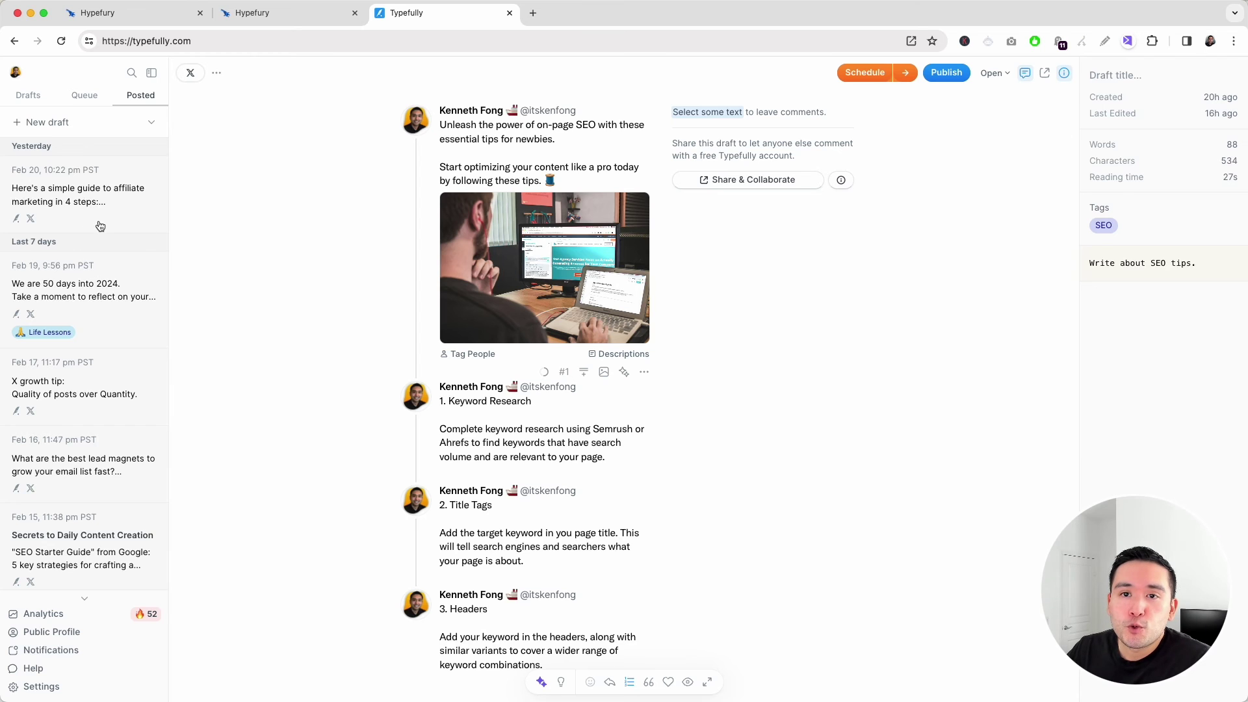
{"action": "scroll", "coordinate": [90, 208], "scroll_direction": "down", "scroll_amount": 5}
{"action": "scroll", "coordinate": [63, 346], "scroll_direction": "down", "scroll_amount": 3}
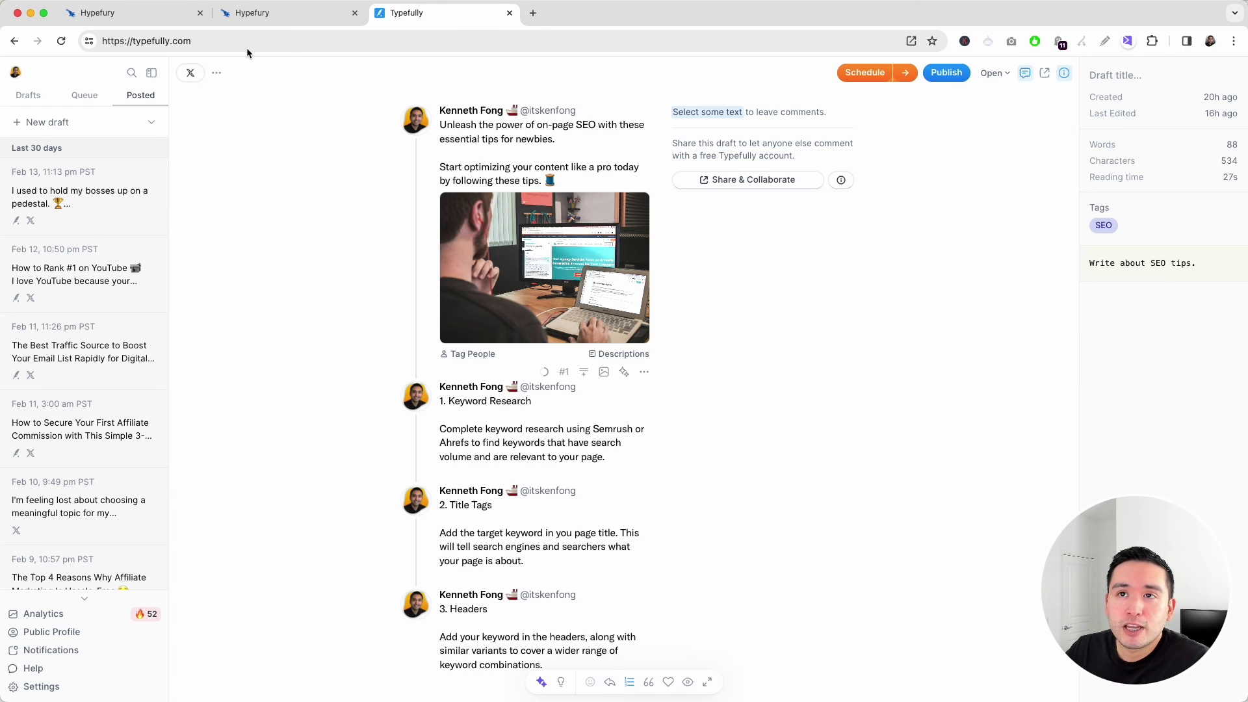
Switch to Hypefury's post history and examine the engagement metrics shown under each post.
{"action": "left_click", "coordinate": [264, 20]}
{"action": "scroll", "coordinate": [523, 240], "scroll_direction": "down", "scroll_amount": 6}
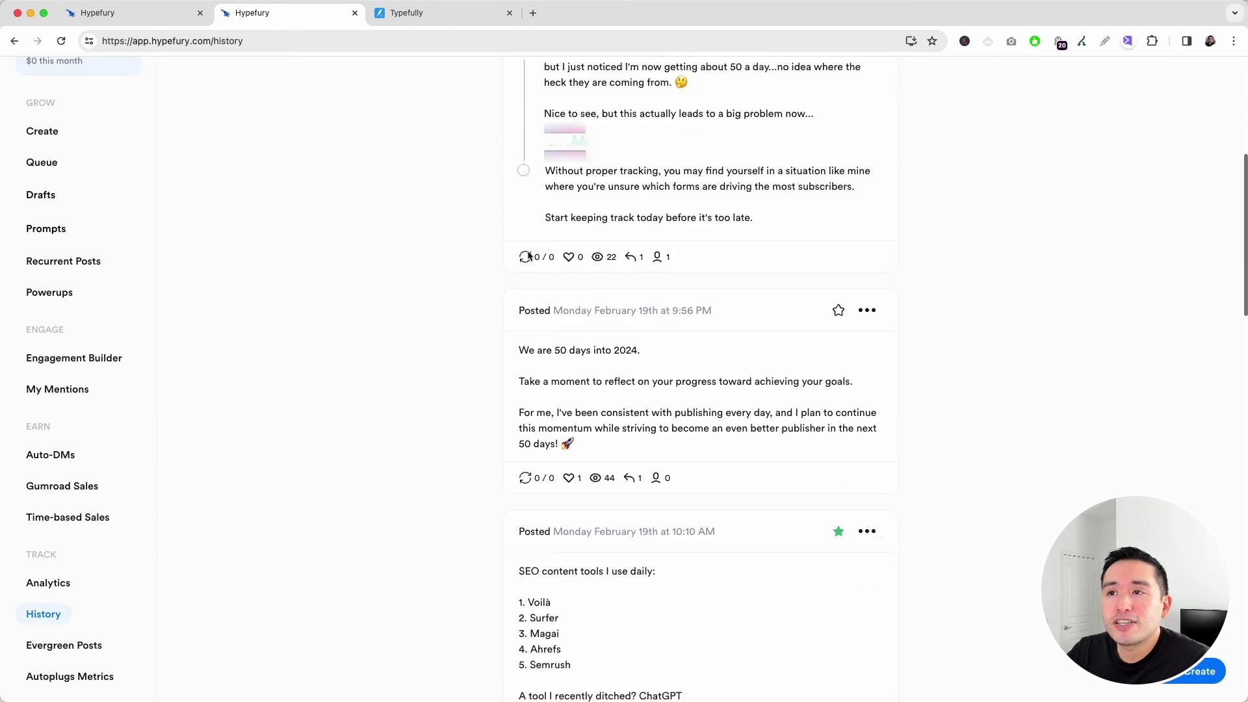
{"action": "scroll", "coordinate": [527, 252], "scroll_direction": "up", "scroll_amount": 5}
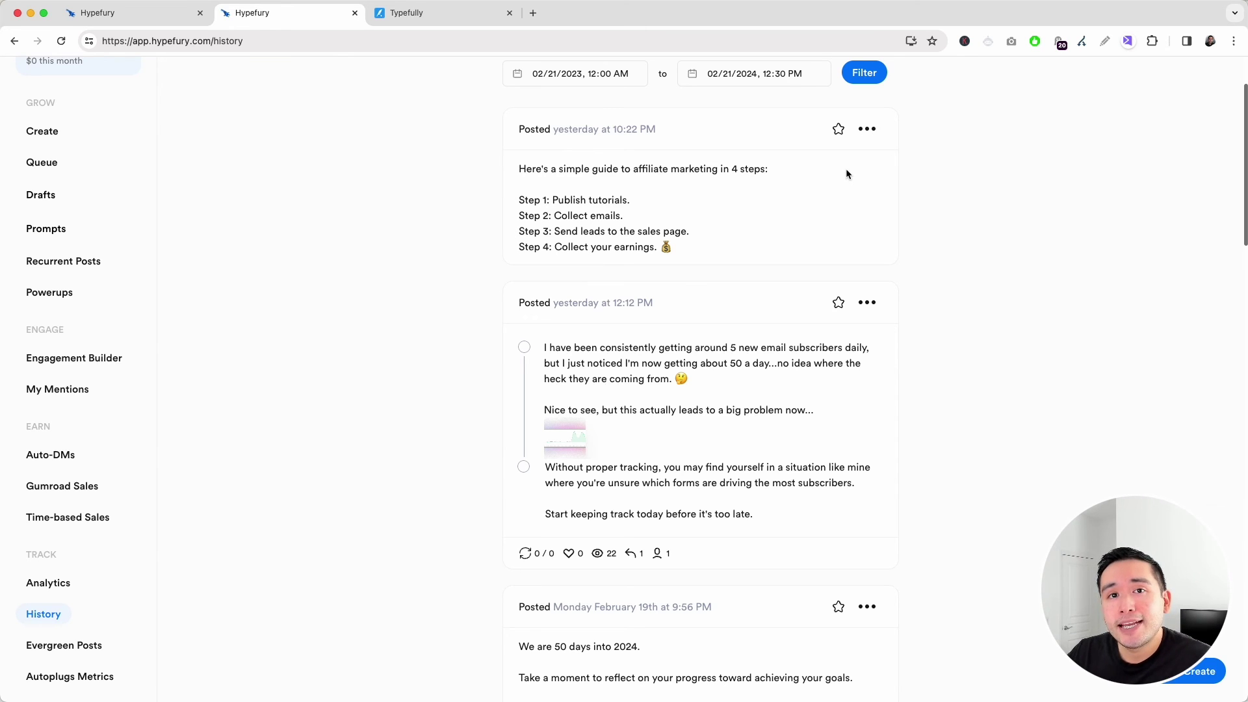
{"action": "scroll", "coordinate": [363, 209], "scroll_direction": "down", "scroll_amount": 1}
{"action": "scroll", "coordinate": [365, 214], "scroll_direction": "up", "scroll_amount": 3}
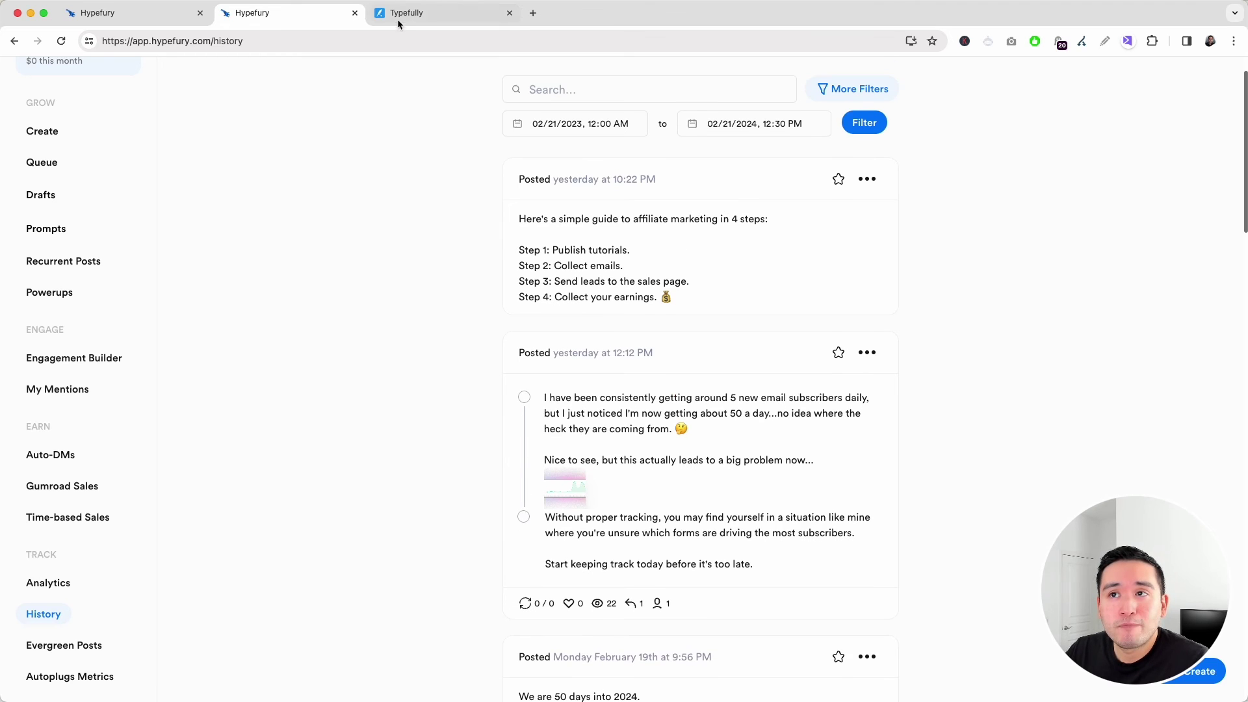
Open Typefully's analytics, check the detailed metrics of the "We are 50 days into 2024." post, and return to the editor.
{"action": "left_click", "coordinate": [400, 14]}
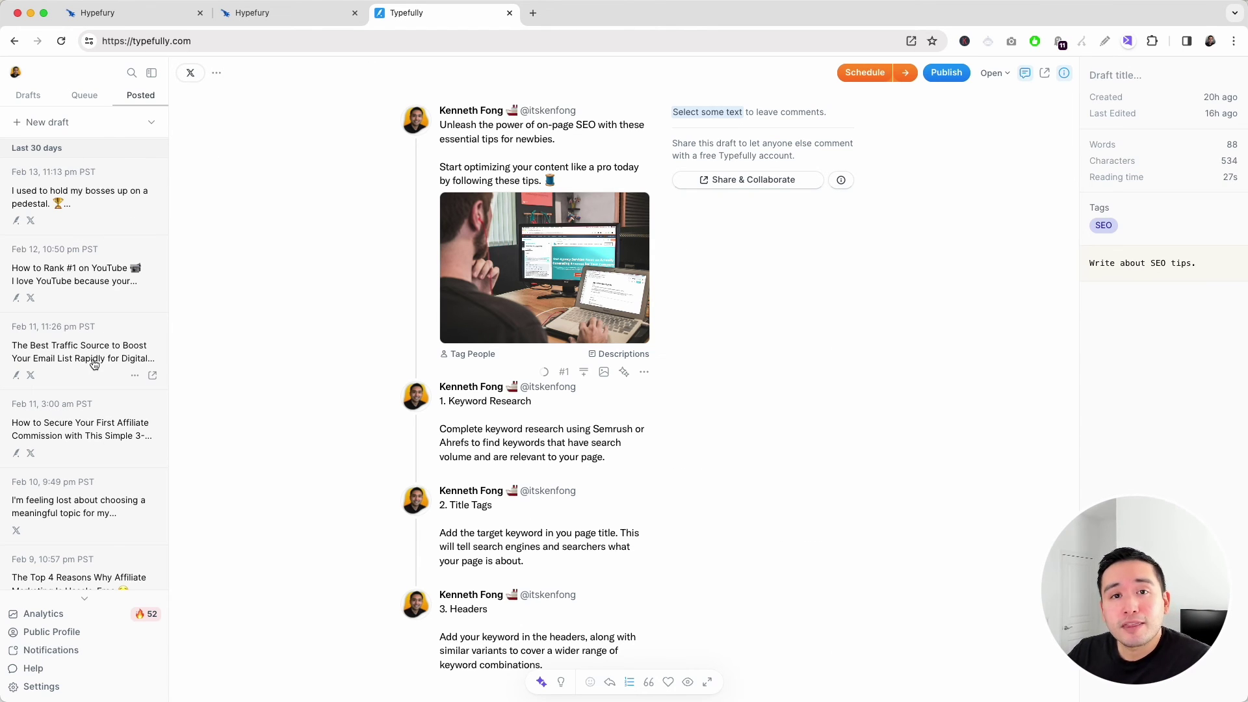
{"action": "left_click", "coordinate": [43, 613]}
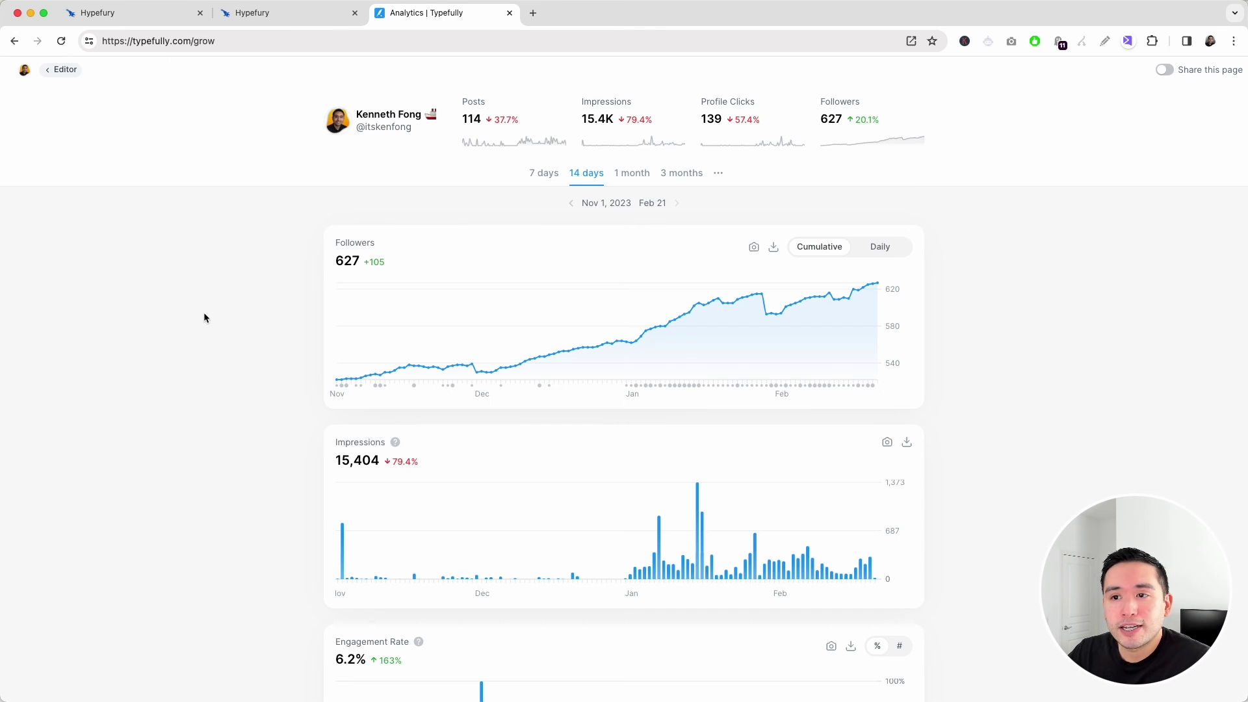
{"action": "scroll", "coordinate": [273, 258], "scroll_direction": "down", "scroll_amount": 10}
{"action": "scroll", "coordinate": [273, 259], "scroll_direction": "down", "scroll_amount": 3}
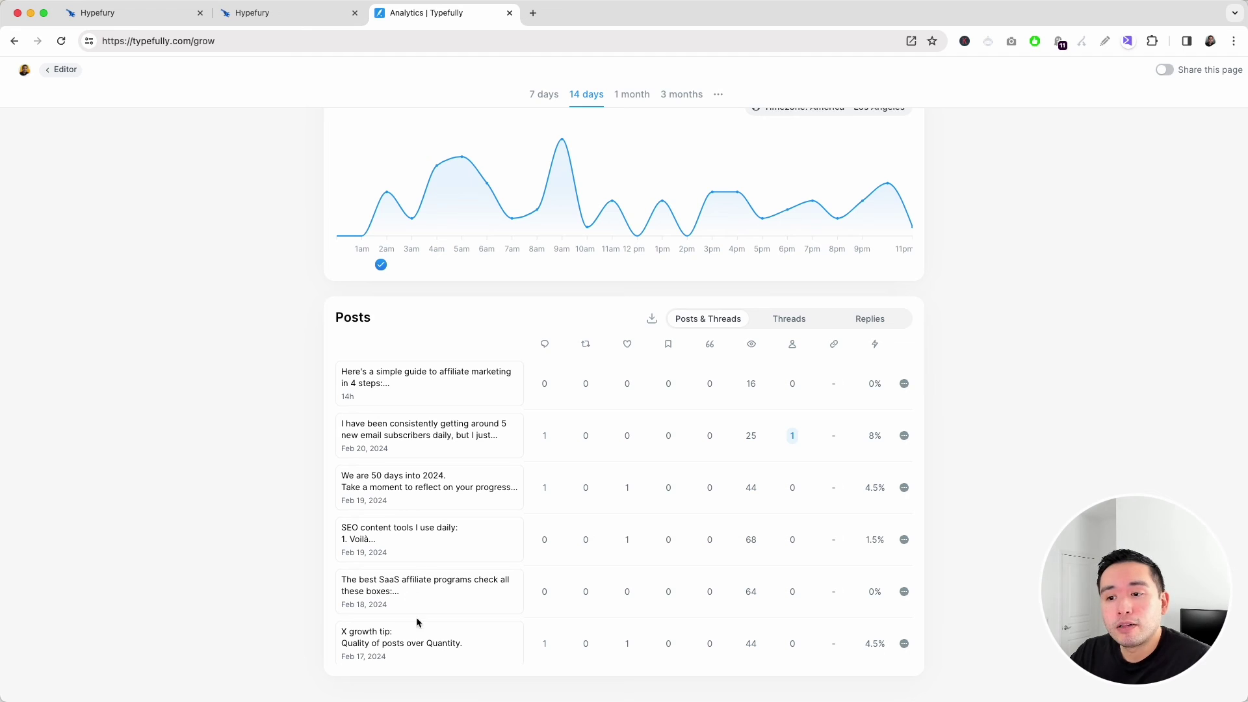
{"action": "left_click", "coordinate": [419, 503]}
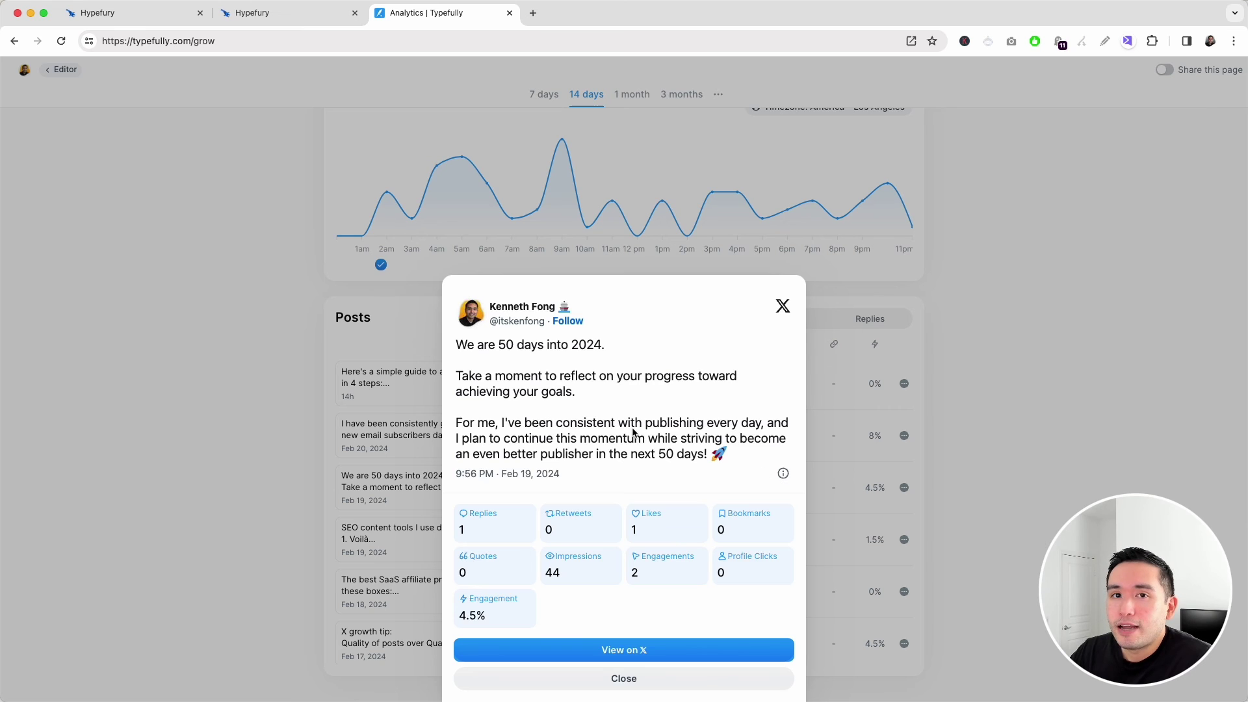
{"action": "left_click", "coordinate": [910, 267]}
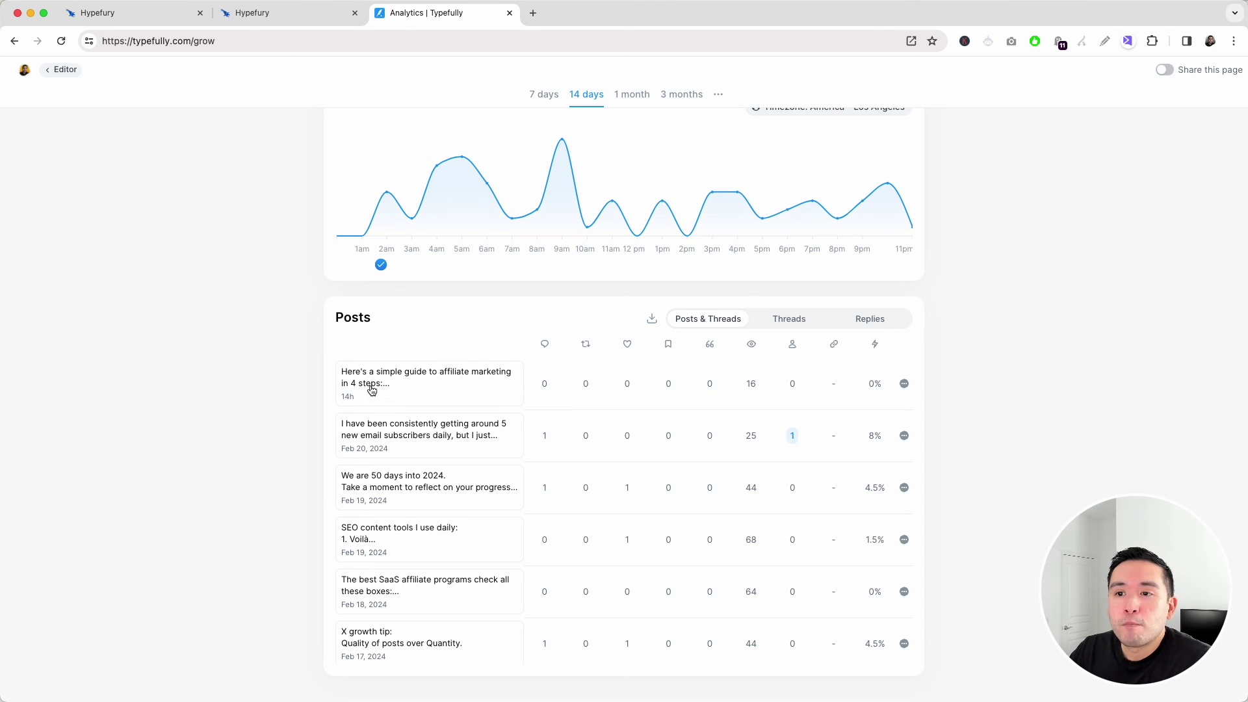
{"action": "scroll", "coordinate": [368, 458], "scroll_direction": "up", "scroll_amount": 15}
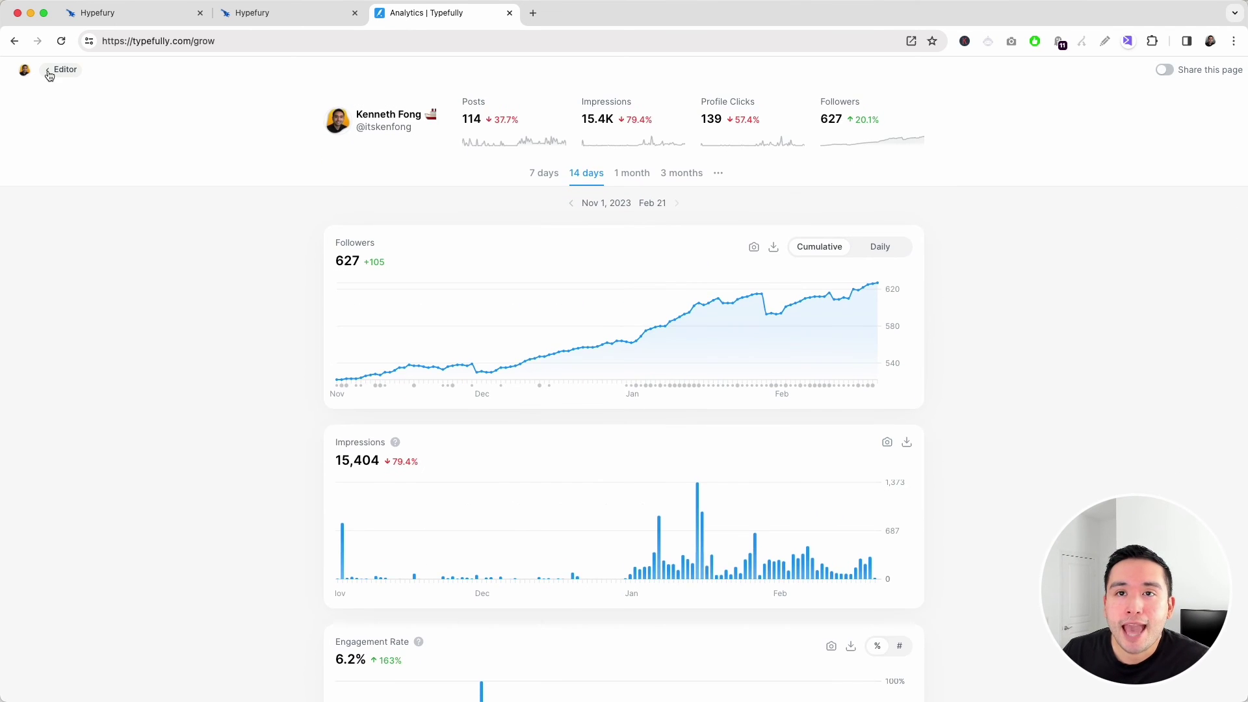
{"action": "left_click", "coordinate": [63, 69]}
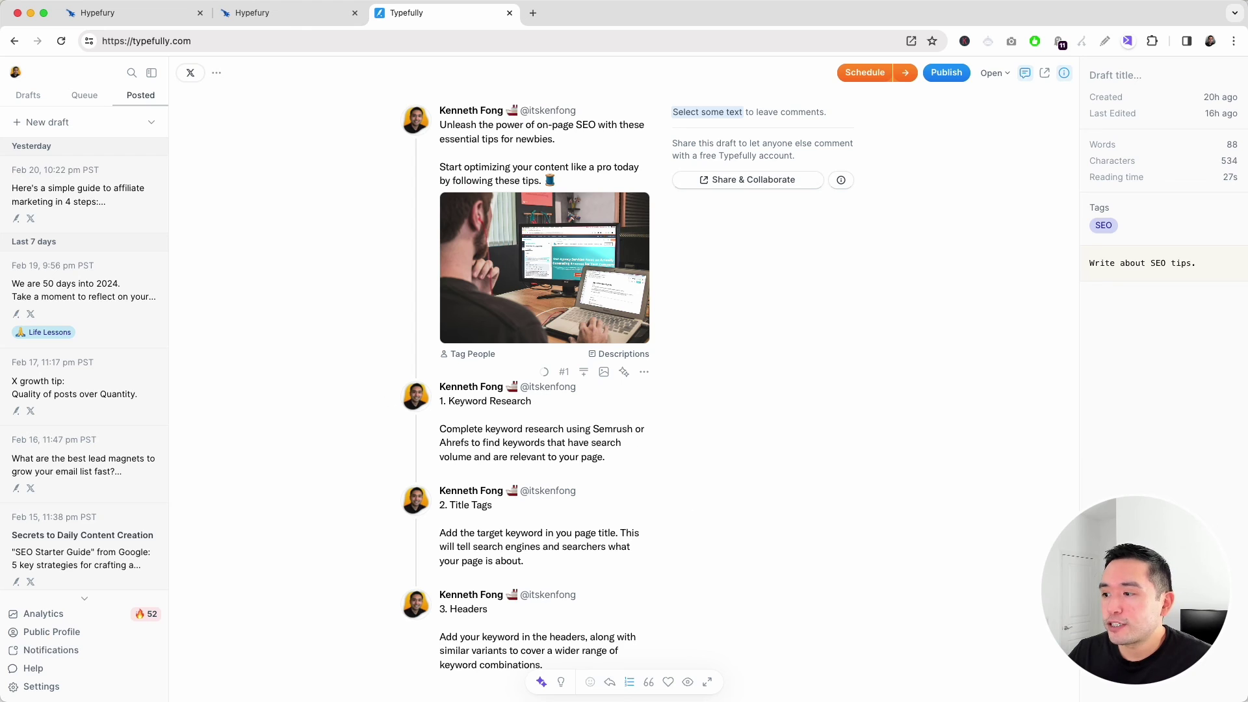
Switch to the Hypefury vs. Typefully pros and cons note and highlight "Tag posts with categories for recurrent posts".
{"action": "key", "text": "super+Tab"}
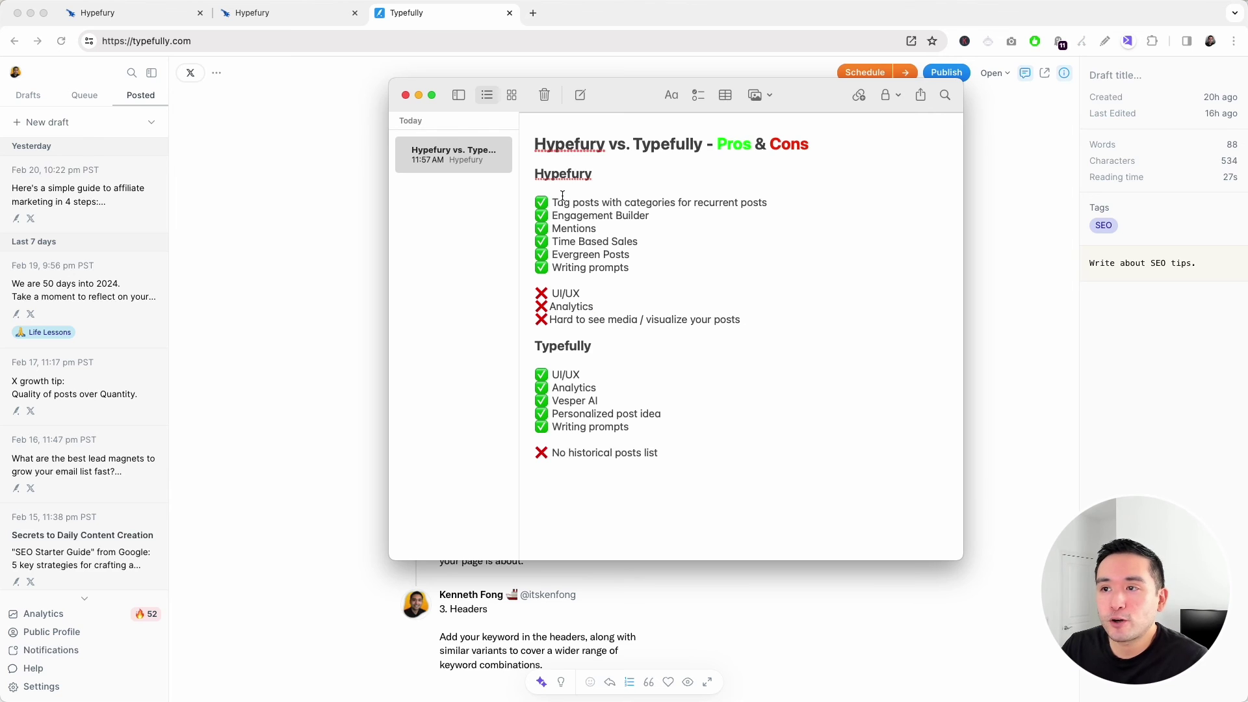
{"action": "left_click_drag", "start_coordinate": [555, 203], "coordinate": [769, 202]}
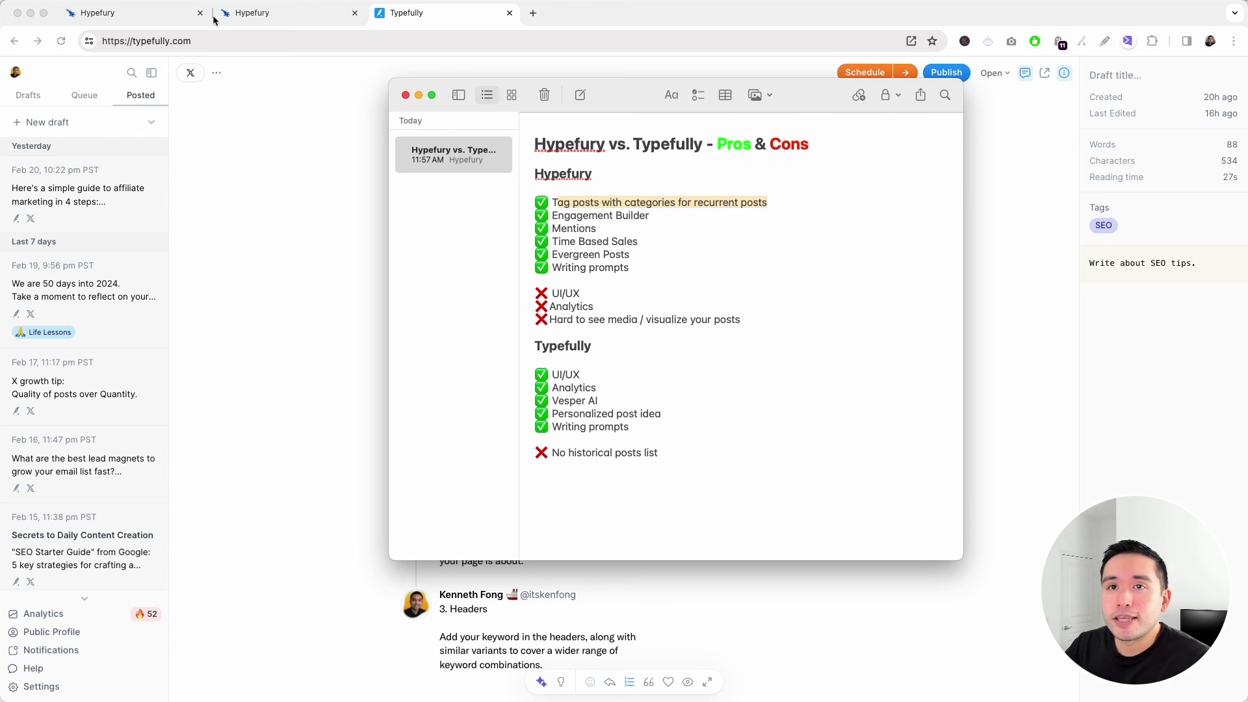
Switch to Hypefury, open the Engagement Builder feed, and return to the pros and cons note.
{"action": "left_click", "coordinate": [180, 20]}
{"action": "scroll", "coordinate": [56, 479], "scroll_direction": "up", "scroll_amount": 3}
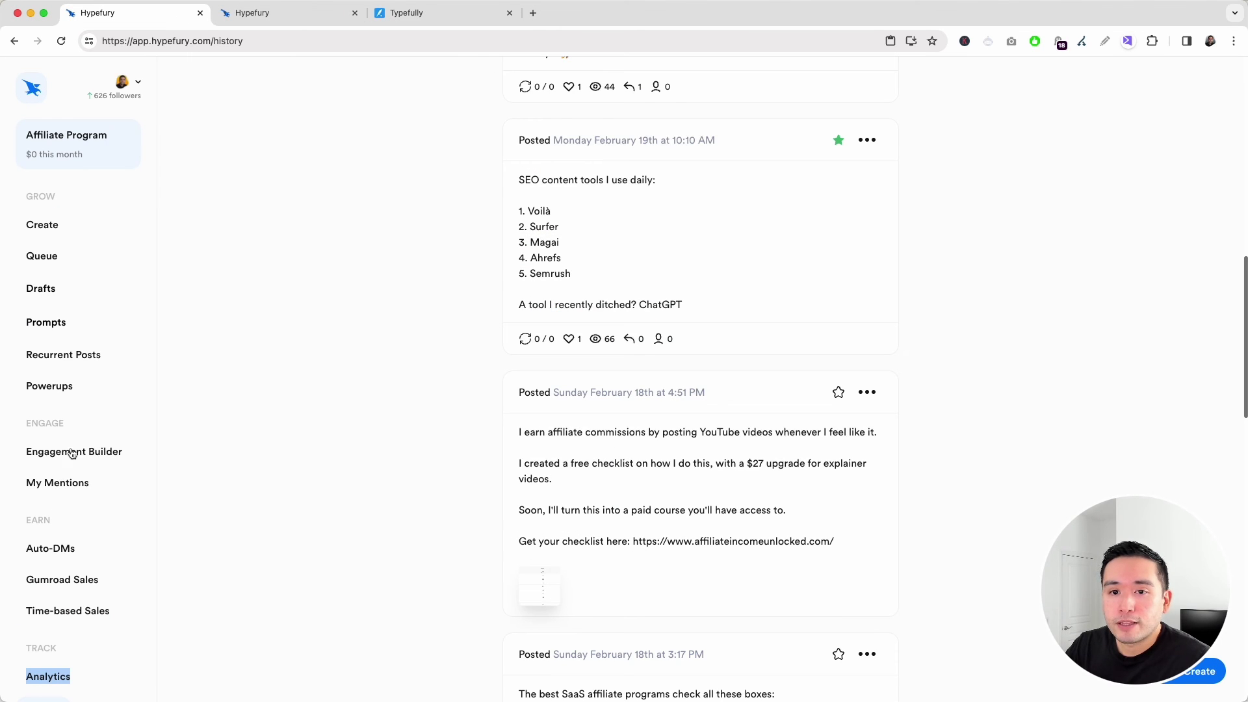
{"action": "left_click", "coordinate": [98, 455]}
{"action": "key", "text": "super+Tab"}
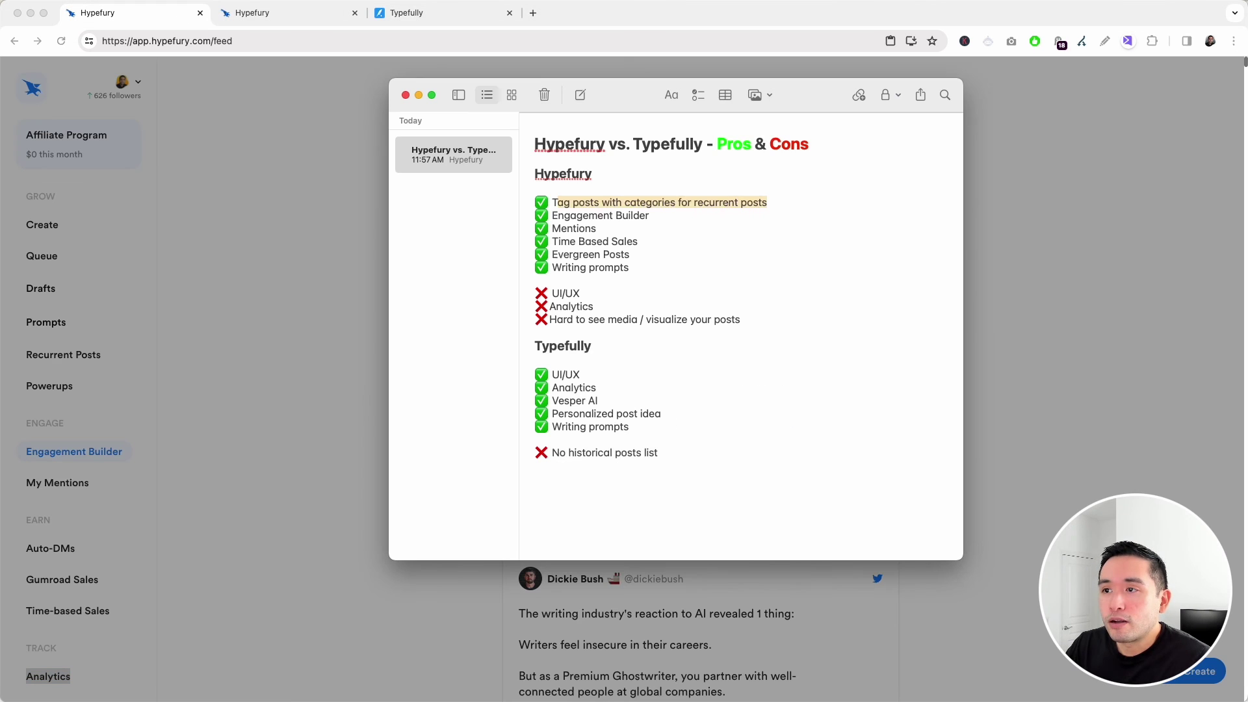
Highlight Hypefury's pros from "Mentions" to "Writing prompts" and its three cons in the pros and cons note.
{"action": "left_click_drag", "start_coordinate": [555, 228], "coordinate": [585, 229]}
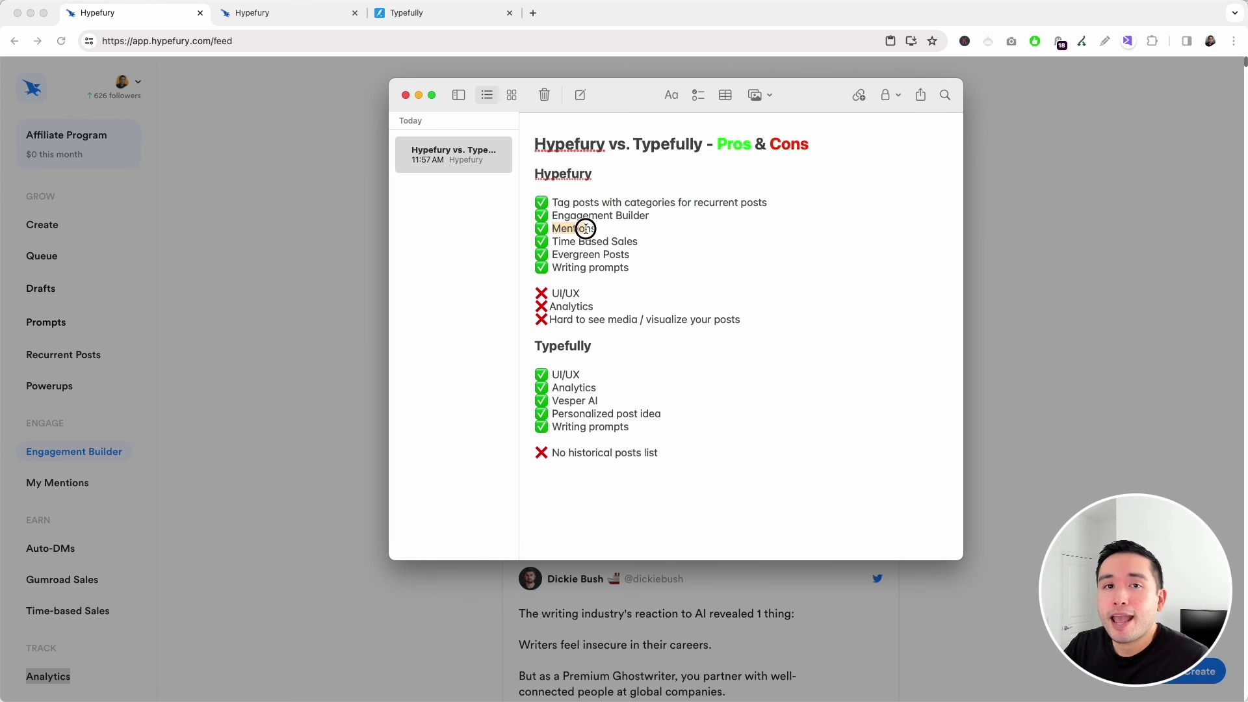
{"action": "left_click_drag", "start_coordinate": [586, 229], "coordinate": [631, 267]}
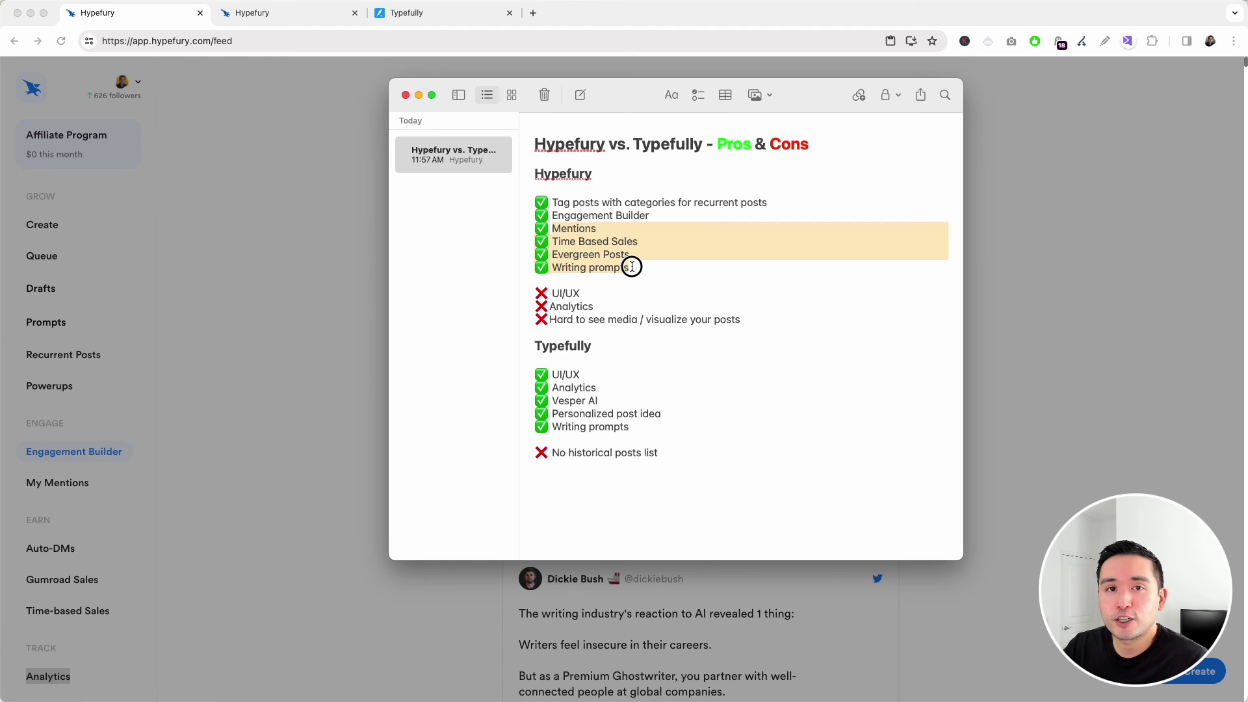
{"action": "left_click", "coordinate": [594, 267]}
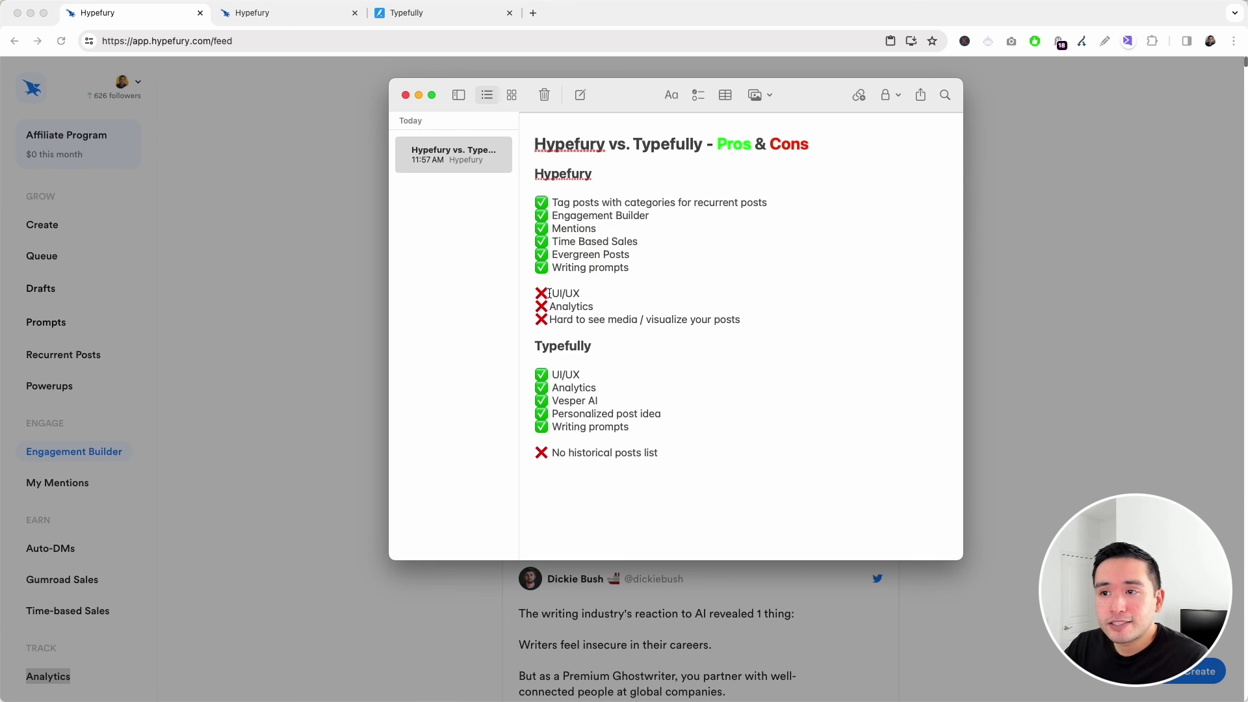
{"action": "left_click_drag", "start_coordinate": [550, 293], "coordinate": [763, 316]}
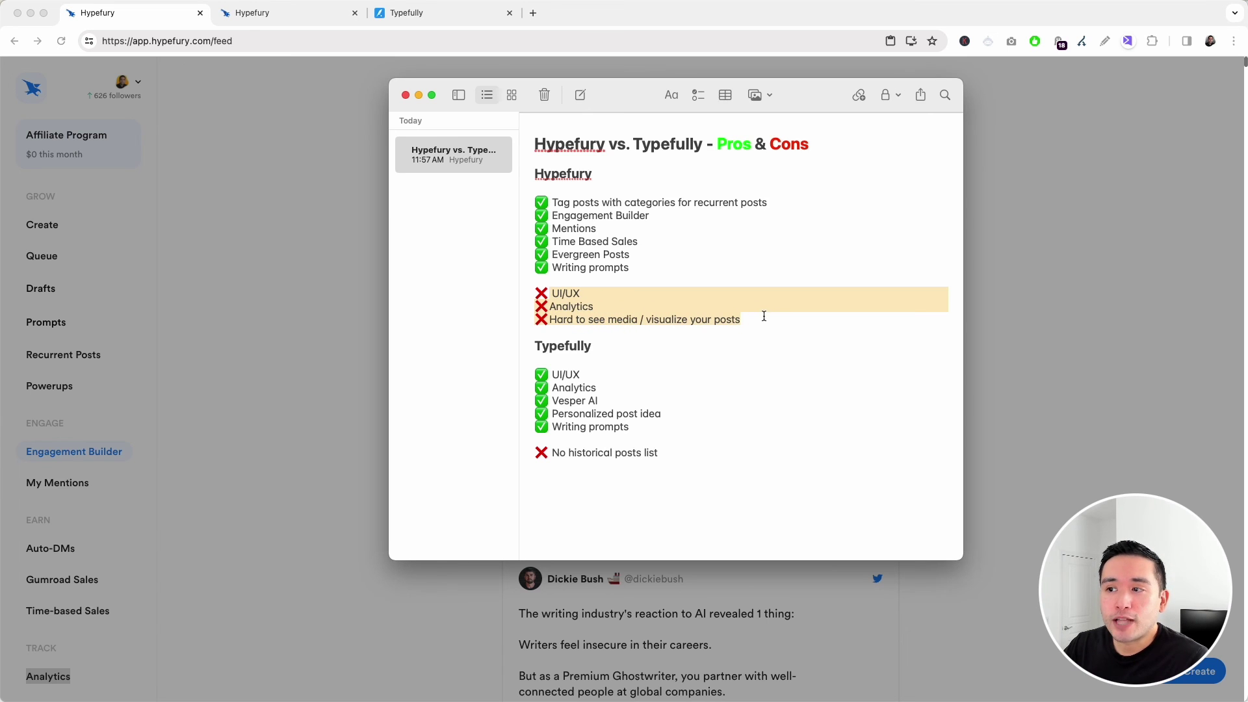
Switch to Hypefury, open the draft about on-page SEO tips for newbies for editing, and show its preview.
{"action": "left_click", "coordinate": [286, 258]}
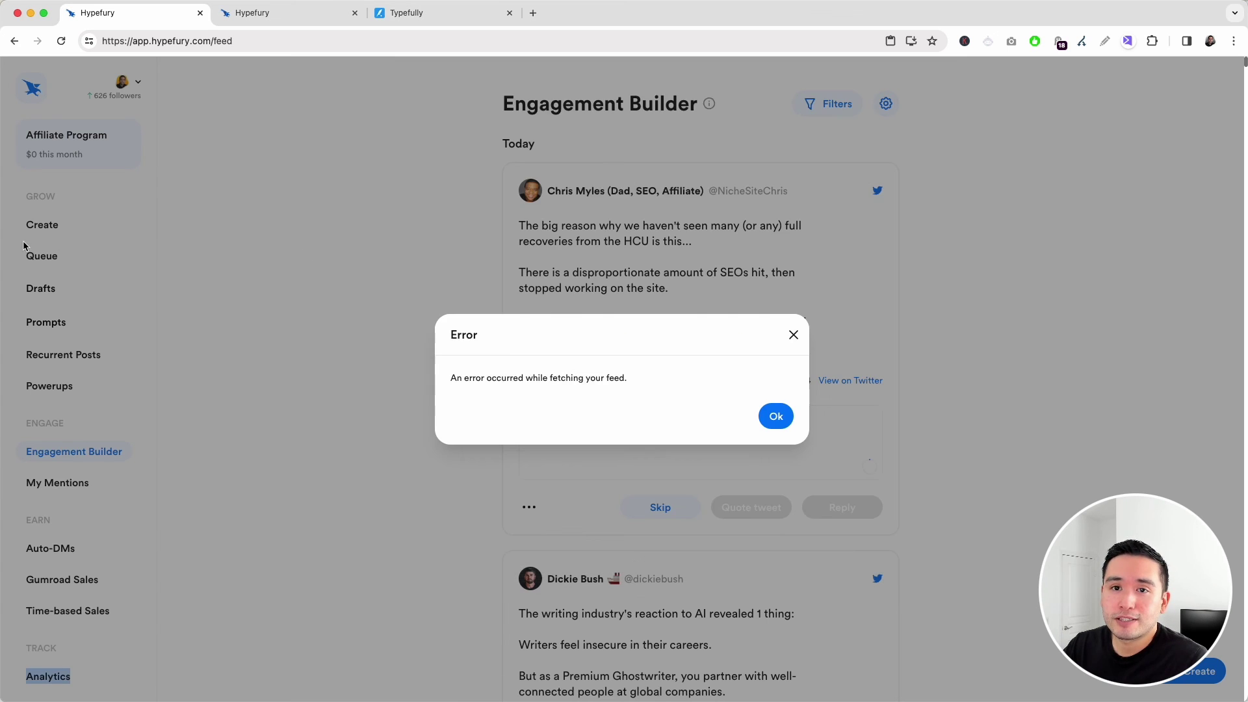
{"action": "left_click", "coordinate": [42, 256]}
{"action": "left_click", "coordinate": [40, 288]}
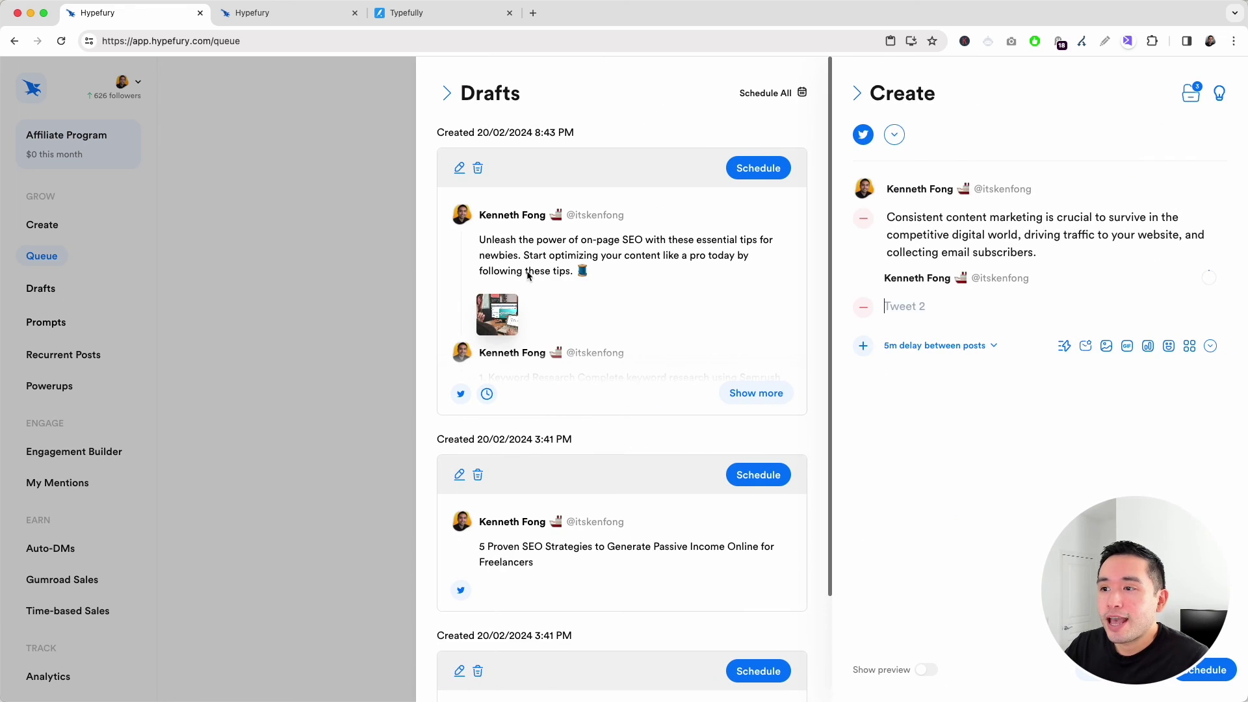
{"action": "left_click", "coordinate": [458, 168]}
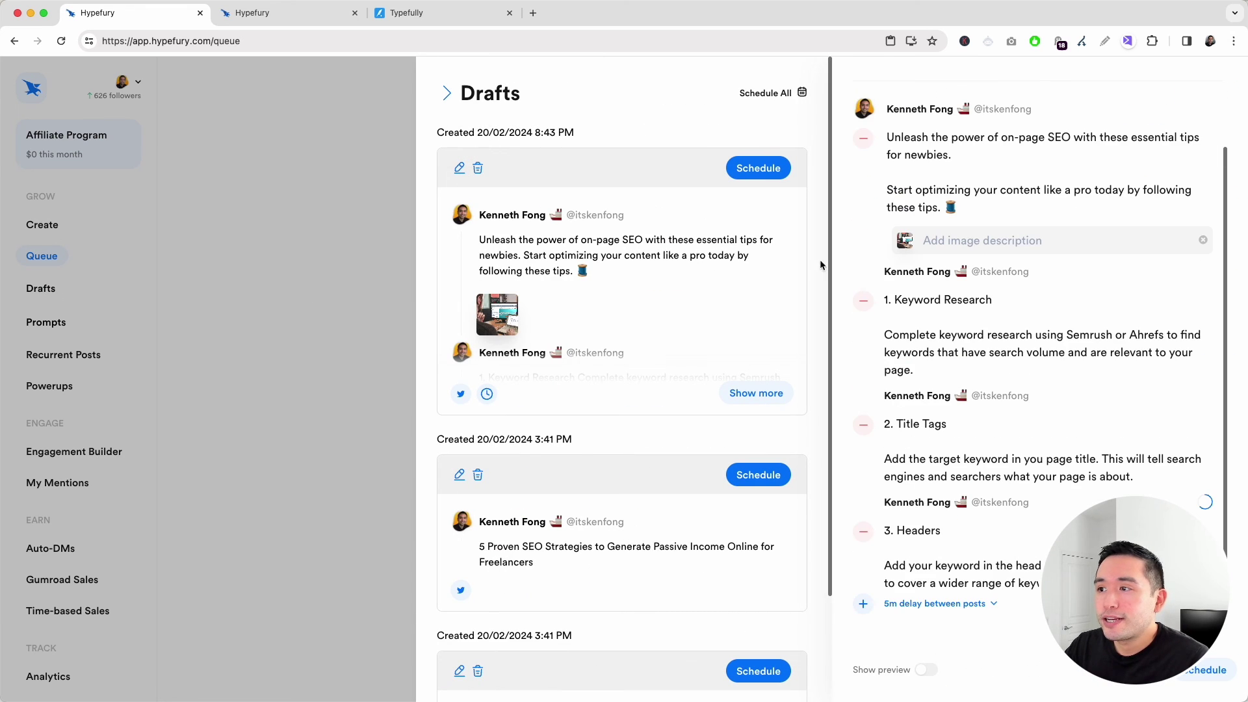
{"action": "scroll", "coordinate": [941, 204], "scroll_direction": "up", "scroll_amount": 2}
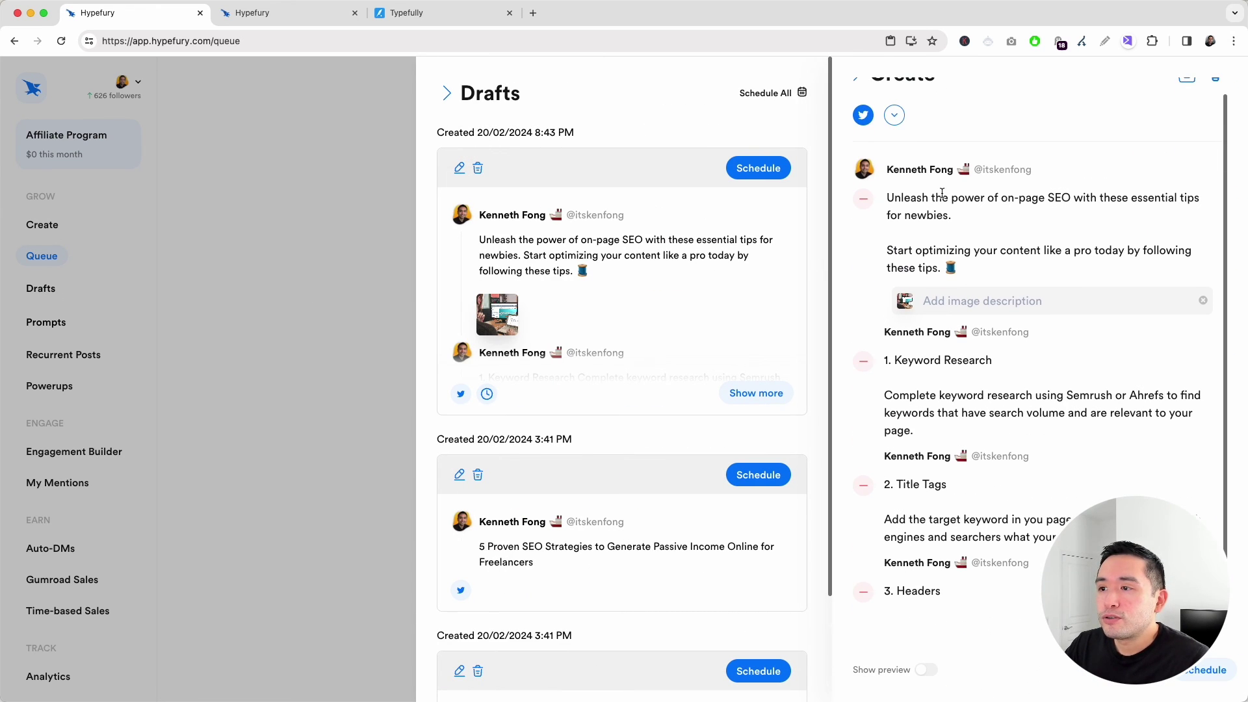
{"action": "left_click", "coordinate": [926, 671]}
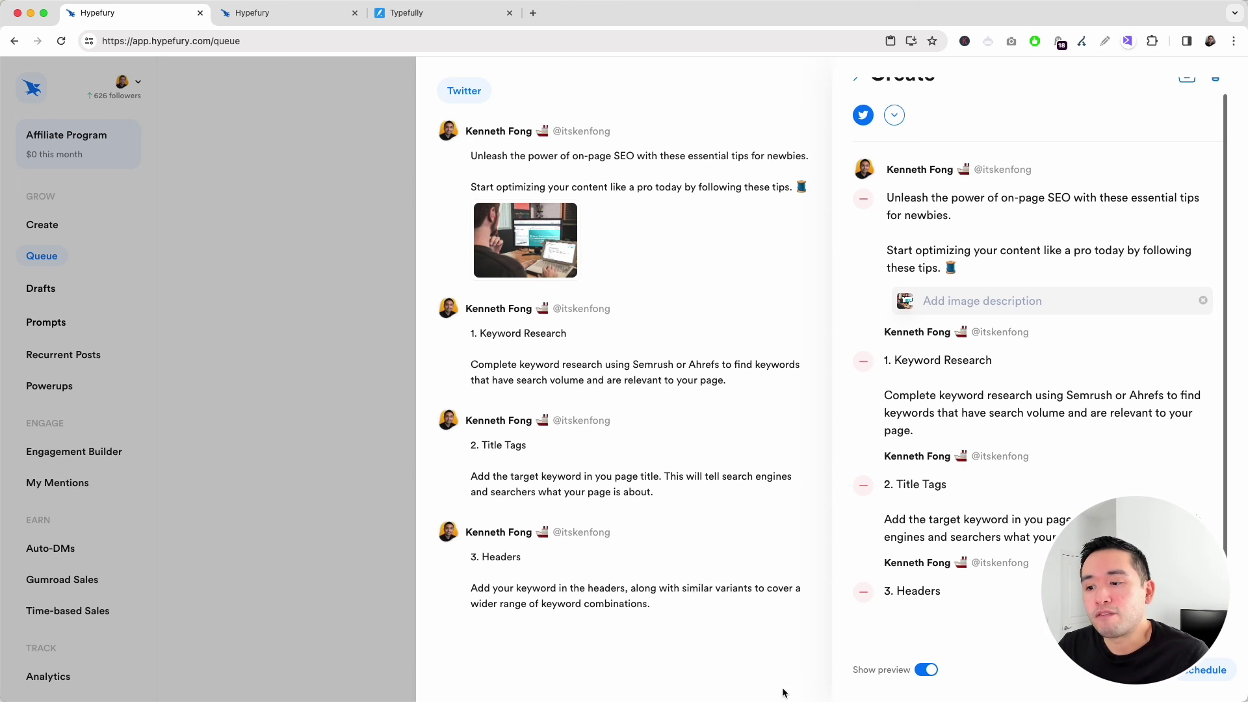
View the same on-page SEO draft in Typefully's editor and return to the pros and cons note.
{"action": "key", "text": "super+Tab"}
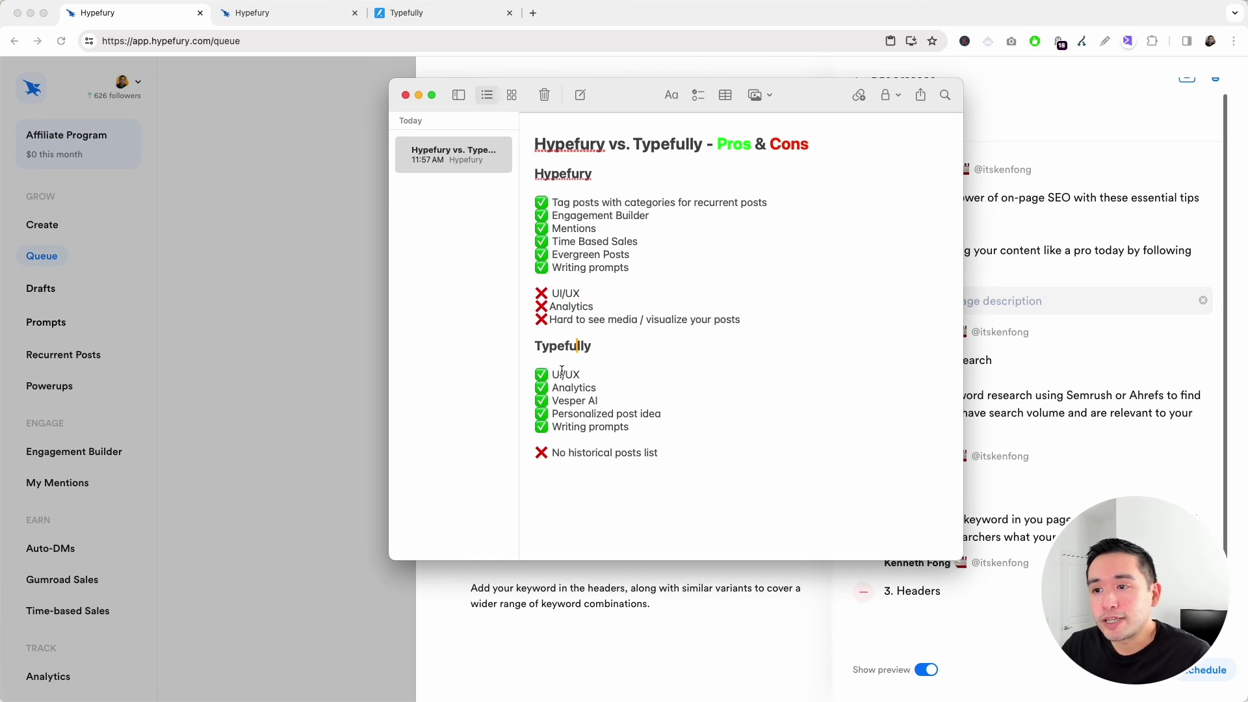
{"action": "left_click", "coordinate": [390, 14]}
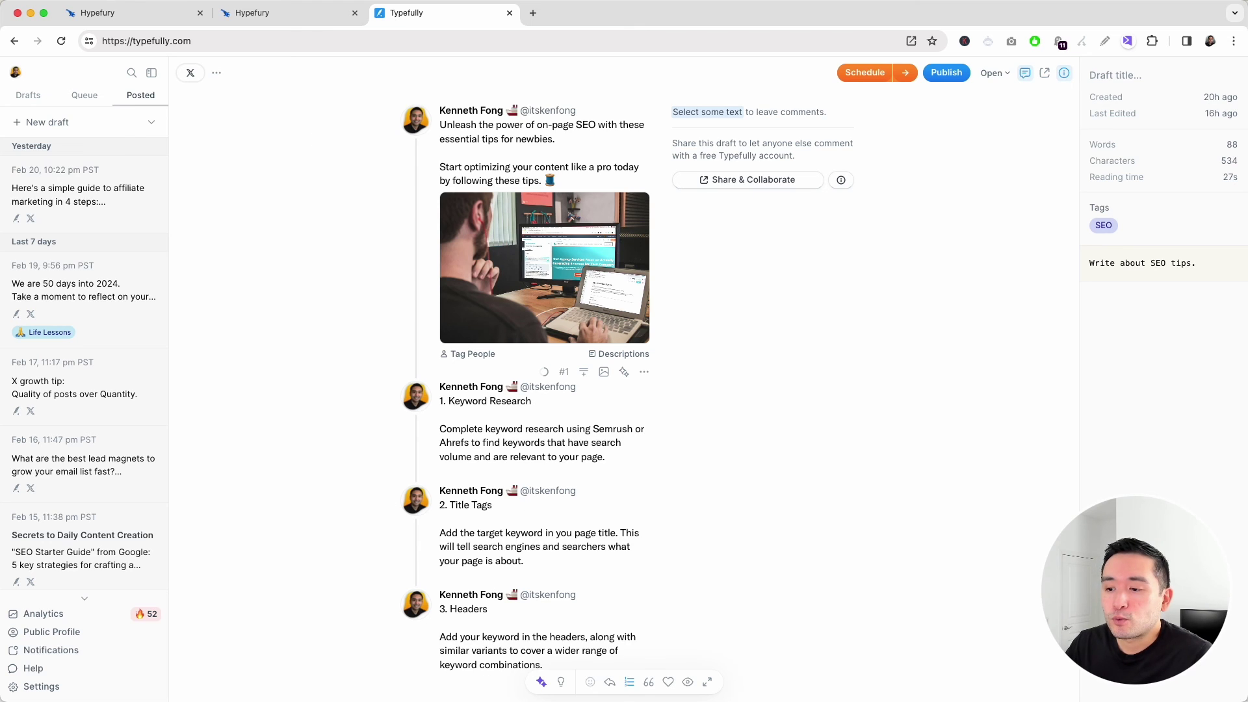
{"action": "key", "text": "super+Tab"}
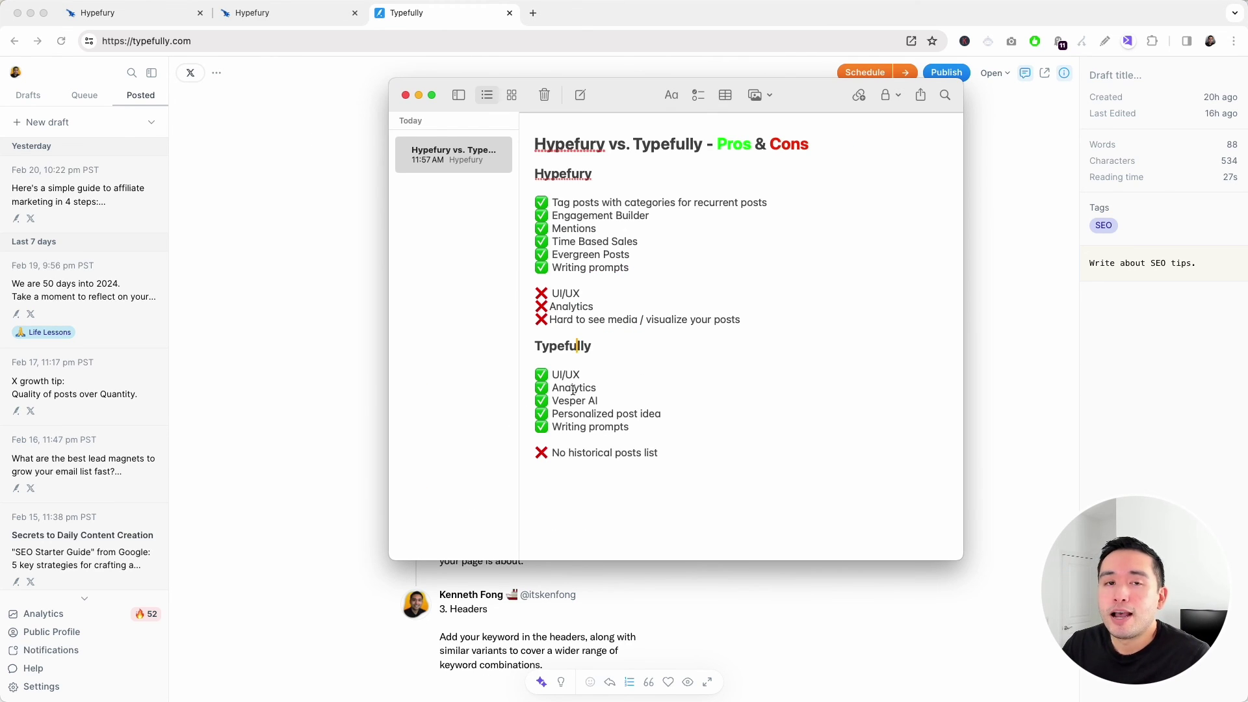
Highlight "Vesper AI" under Typefully, shift the note window slightly, and highlight the con "No historical posts list".
{"action": "left_click_drag", "start_coordinate": [570, 401], "coordinate": [597, 401]}
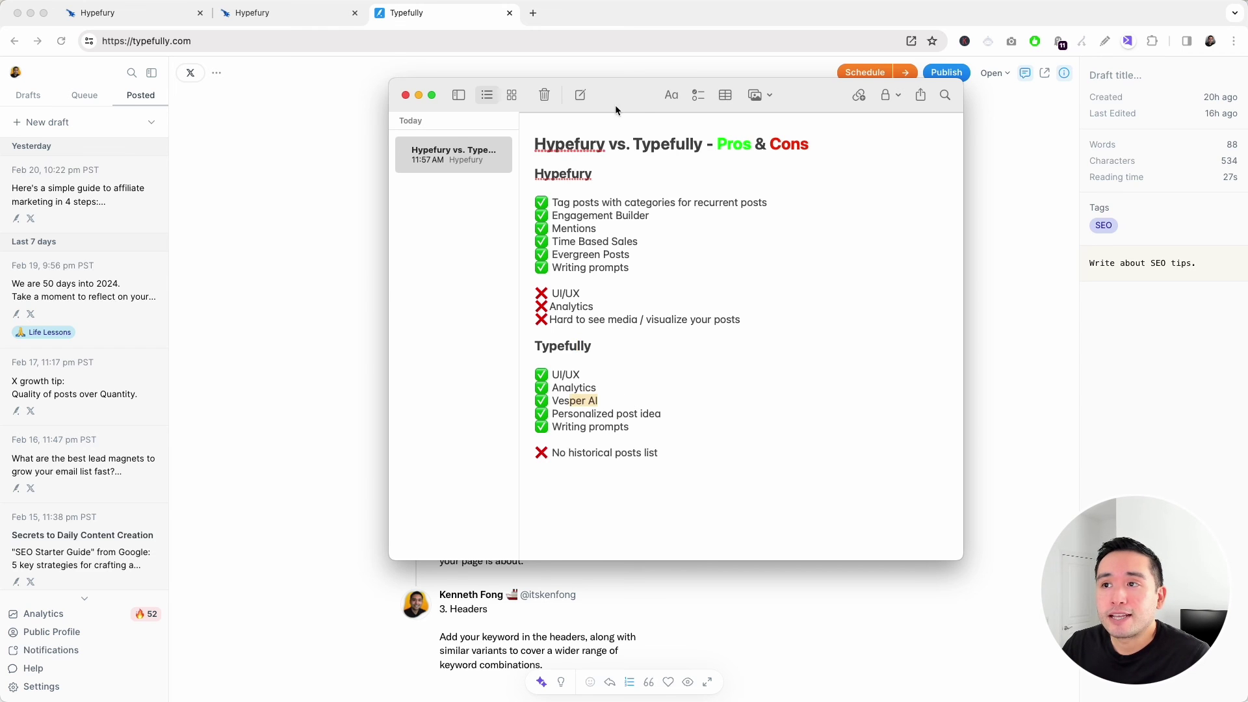
{"action": "left_click_drag", "start_coordinate": [566, 103], "coordinate": [528, 86]}
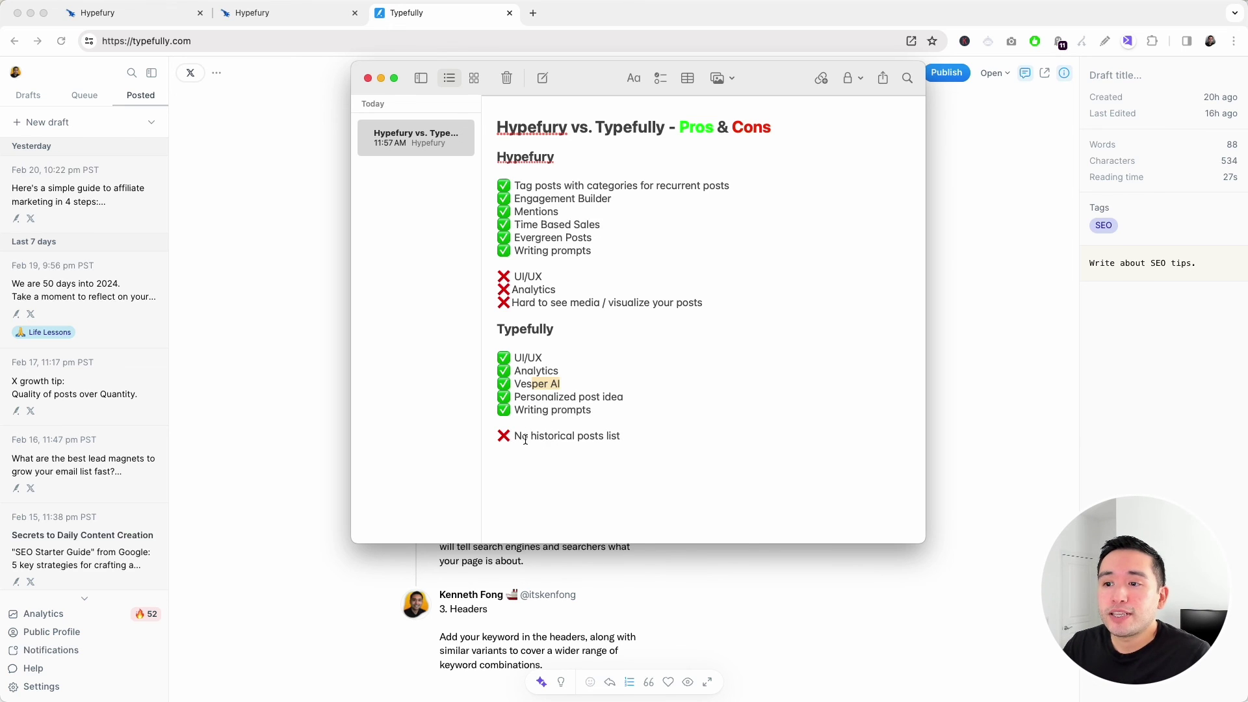
{"action": "left_click_drag", "start_coordinate": [522, 436], "coordinate": [626, 434]}
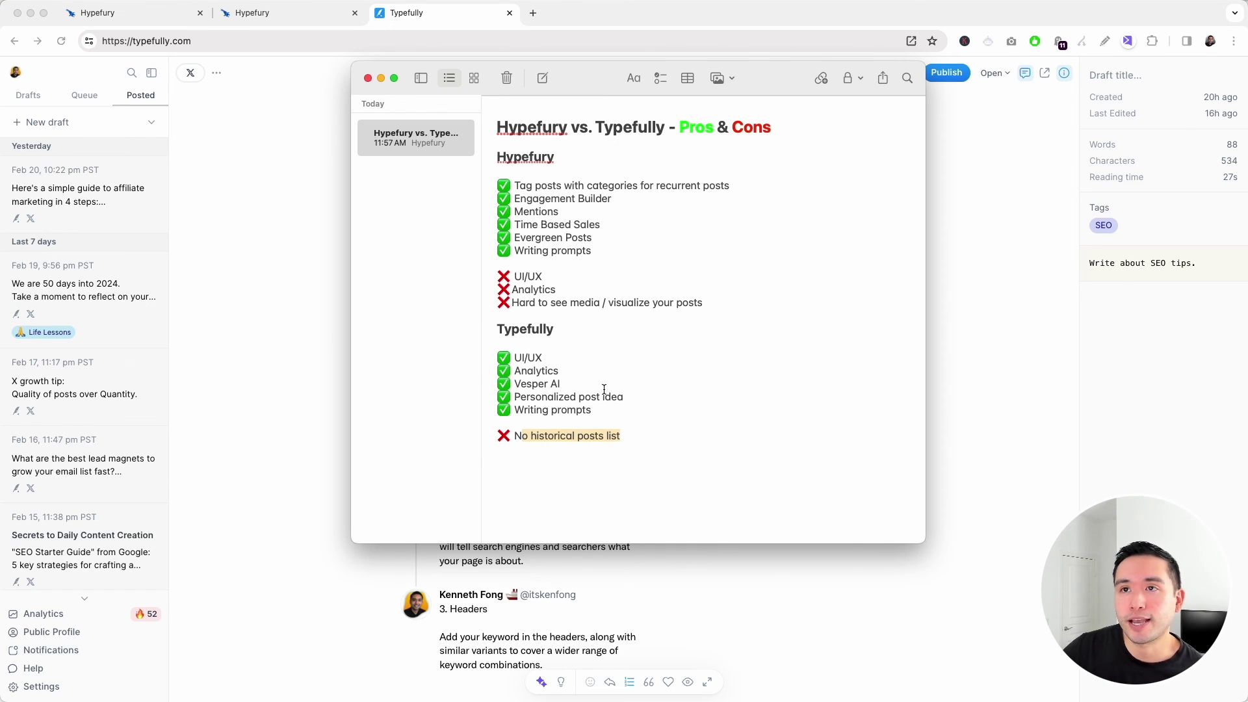
Highlight Hypefury's pros from "Engagement Builder" to "Writing prompts" and its "UI/UX" and "Analytics" cons.
{"action": "left_click", "coordinate": [529, 492]}
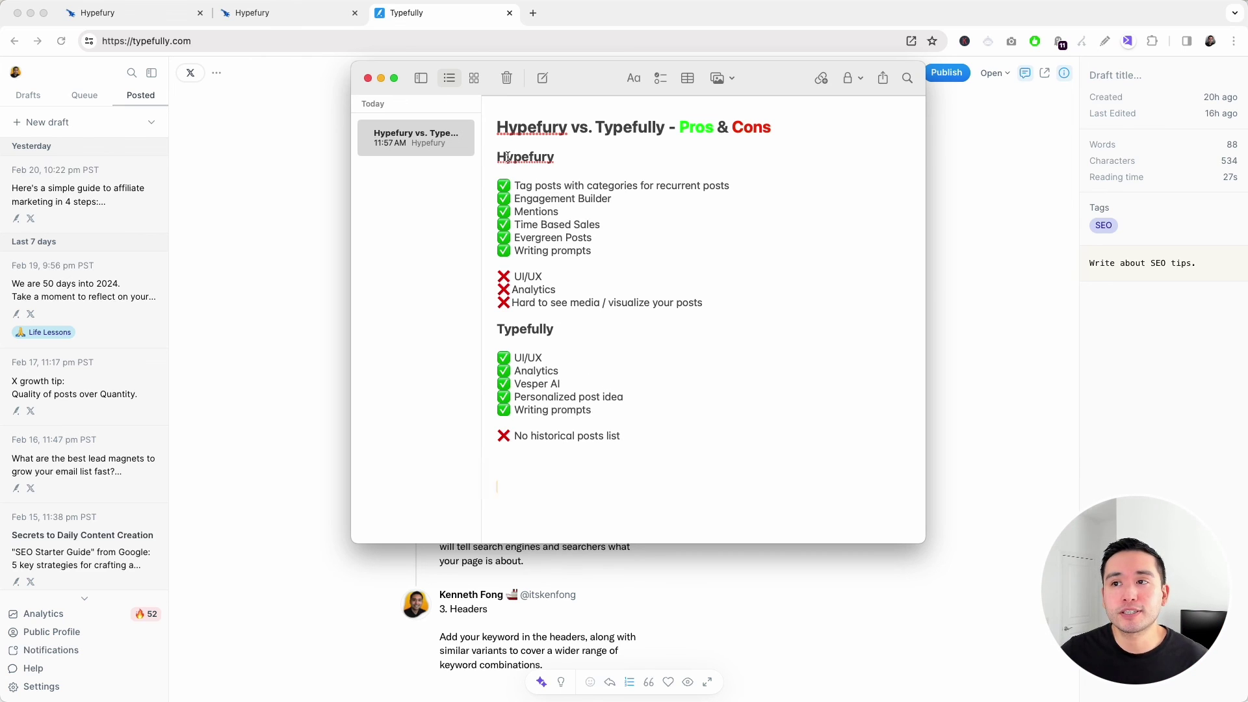
{"action": "left_click_drag", "start_coordinate": [508, 156], "coordinate": [512, 201]}
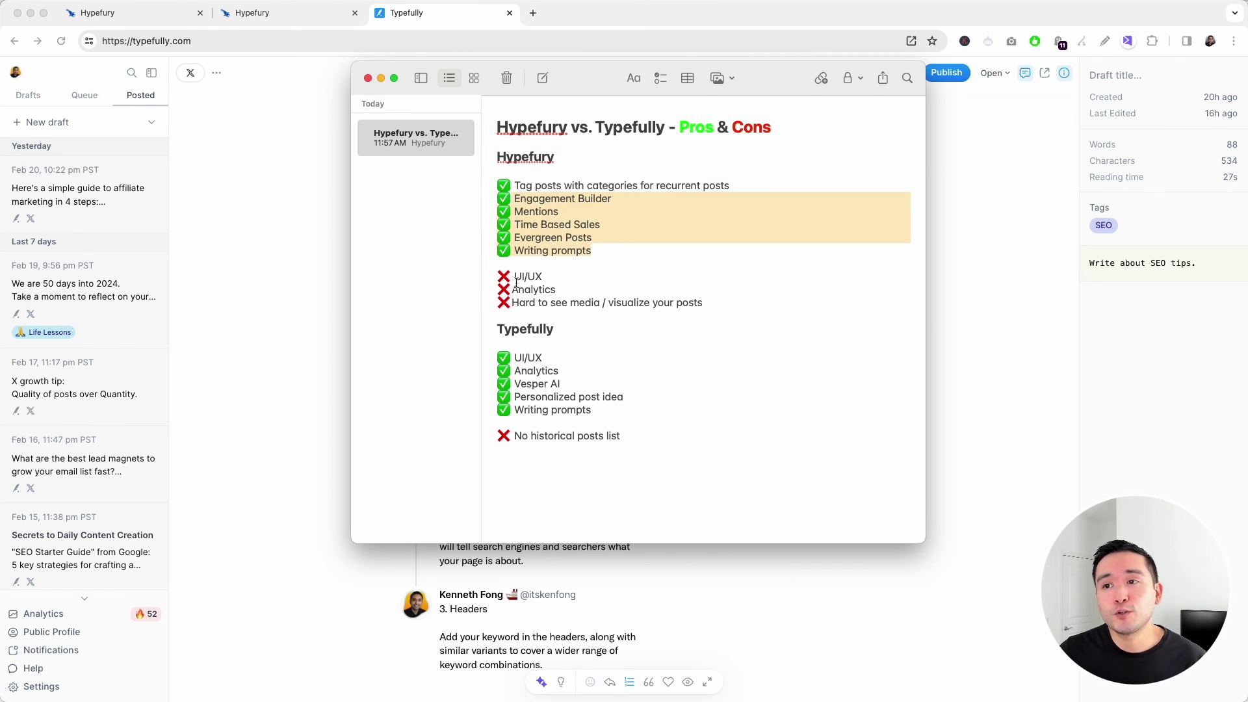
{"action": "left_click_drag", "start_coordinate": [514, 278], "coordinate": [568, 288]}
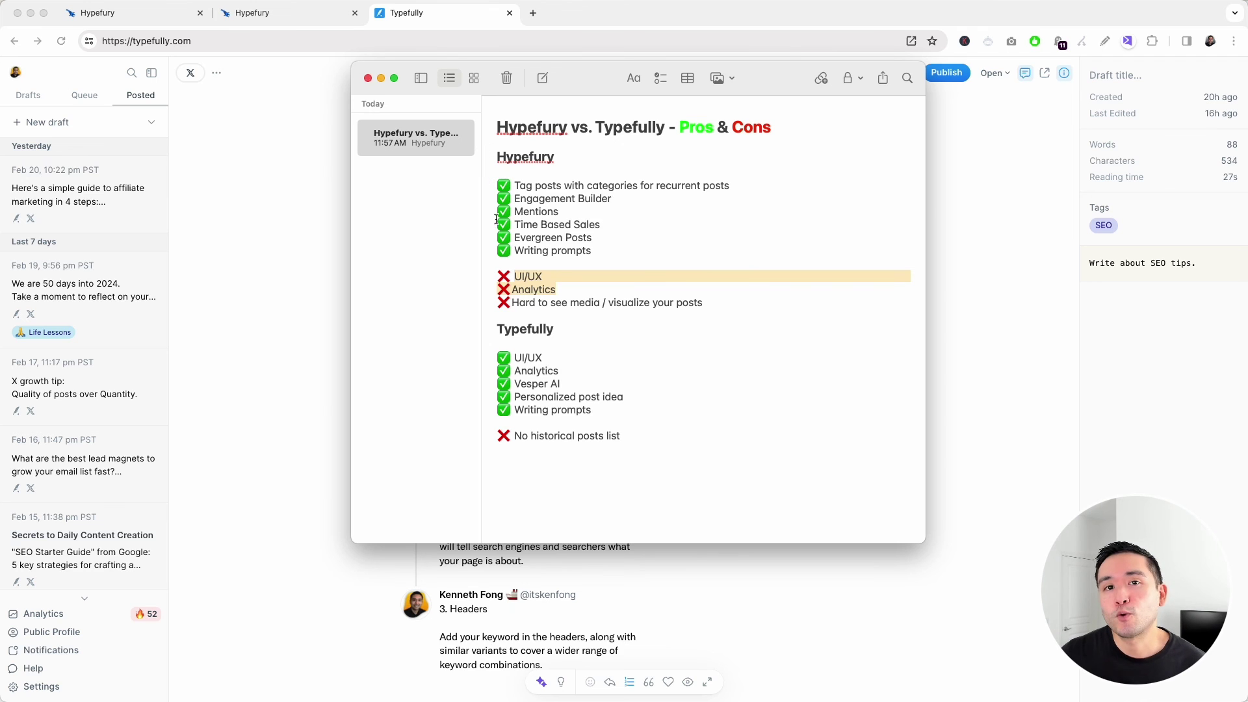
Switch to Typefully and look through the on-page SEO thread draft and the post ideas below it.
{"action": "left_click", "coordinate": [295, 192]}
{"action": "scroll", "coordinate": [477, 166], "scroll_direction": "down", "scroll_amount": 5}
{"action": "scroll", "coordinate": [477, 171], "scroll_direction": "down", "scroll_amount": 1}
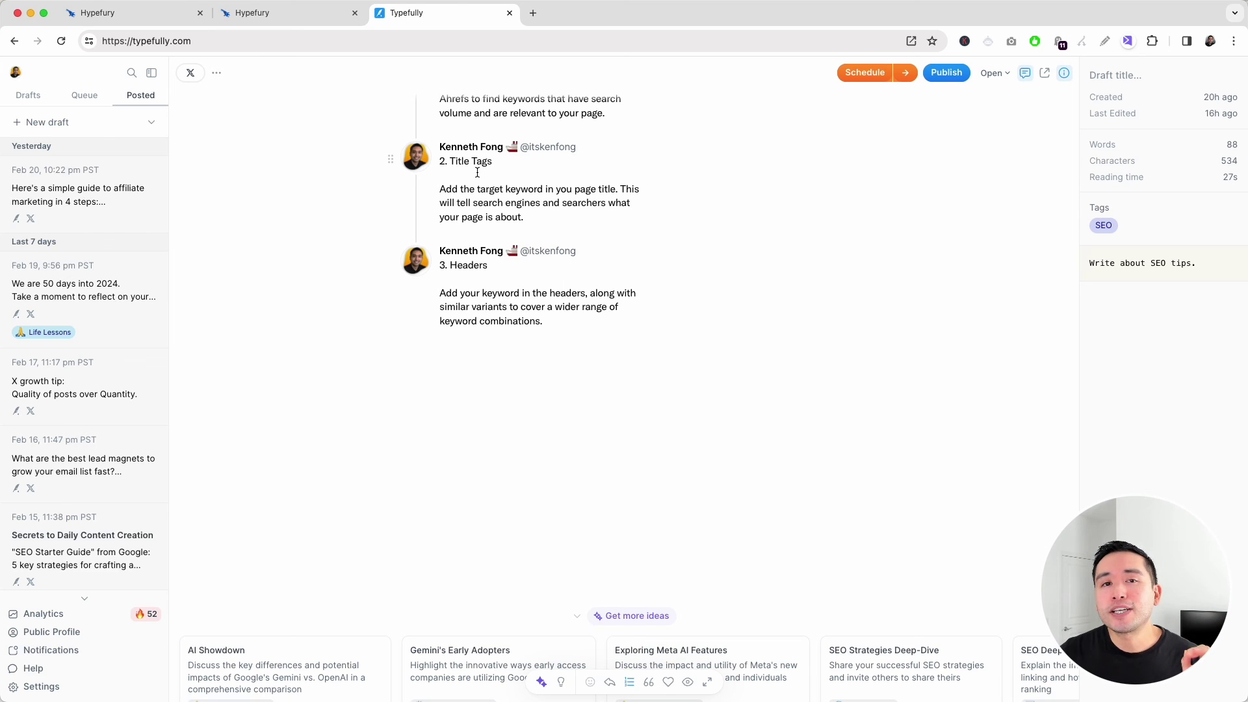
{"action": "scroll", "coordinate": [477, 172], "scroll_direction": "up", "scroll_amount": 5}
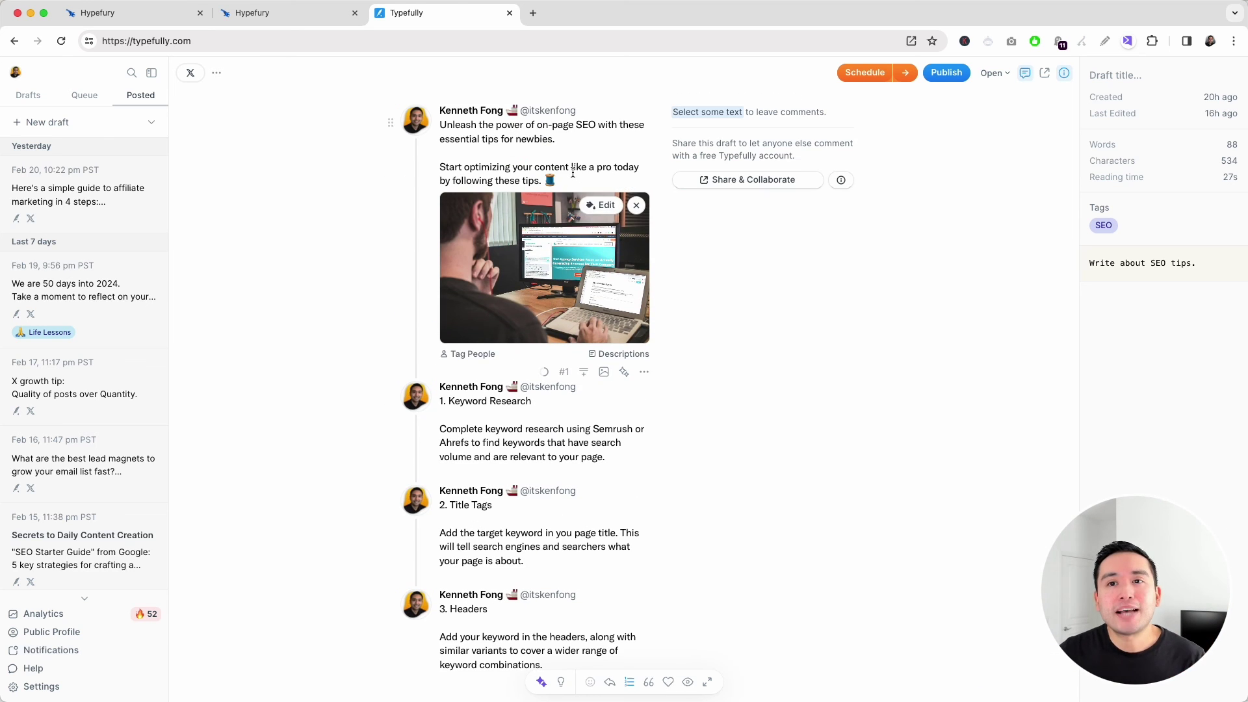
{"action": "scroll", "coordinate": [569, 170], "scroll_direction": "down", "scroll_amount": 1}
{"action": "scroll", "coordinate": [649, 292], "scroll_direction": "up", "scroll_amount": 2}
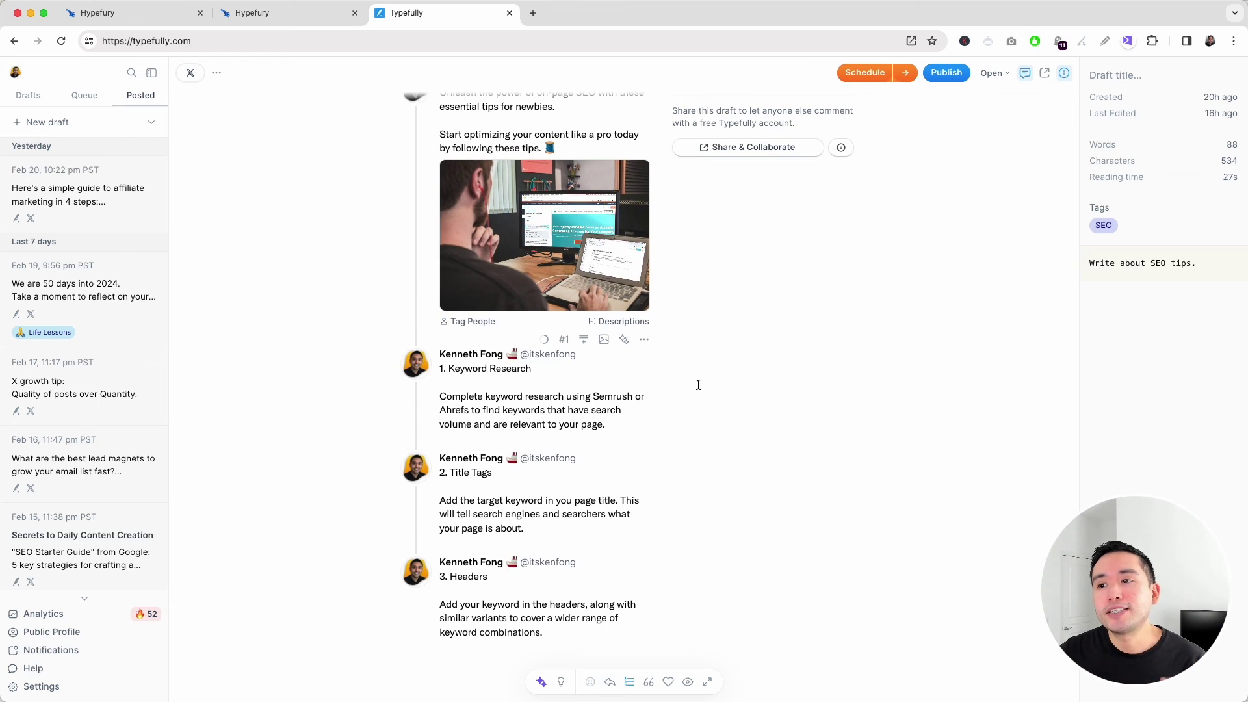
Examine the AI rewriting options for the thread's first post and close them without applying any.
{"action": "left_click", "coordinate": [625, 344]}
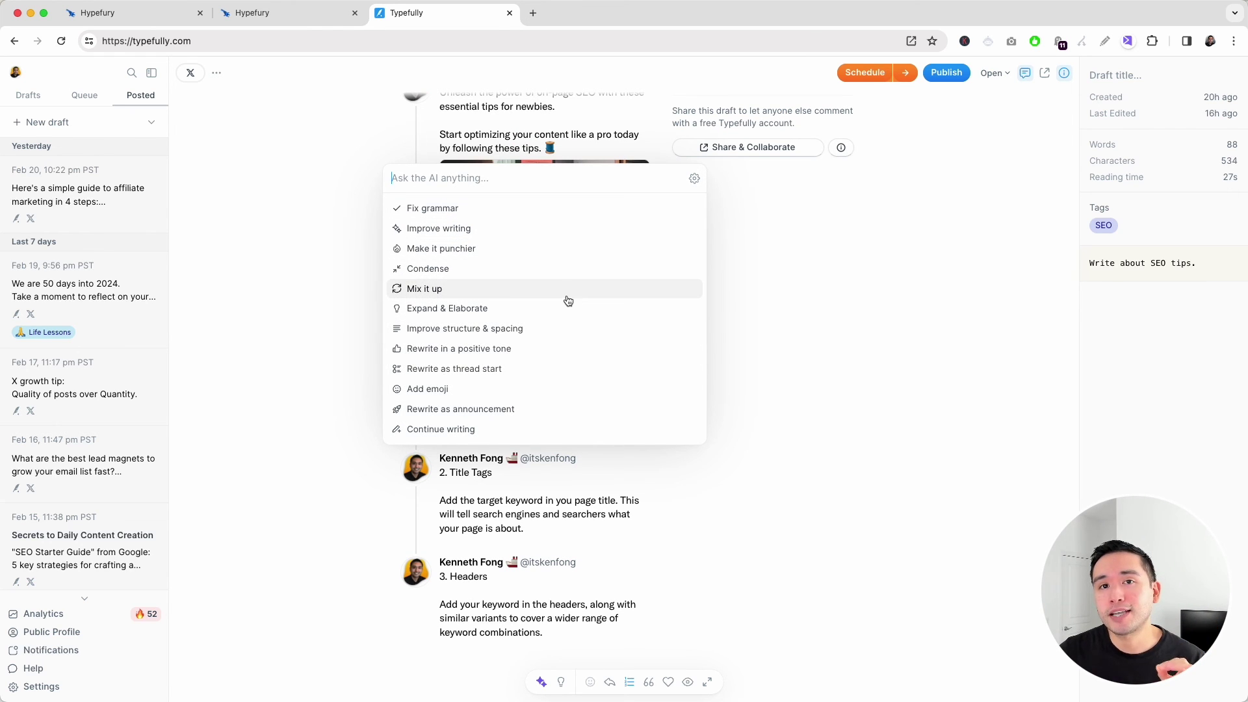
{"action": "left_click", "coordinate": [762, 238]}
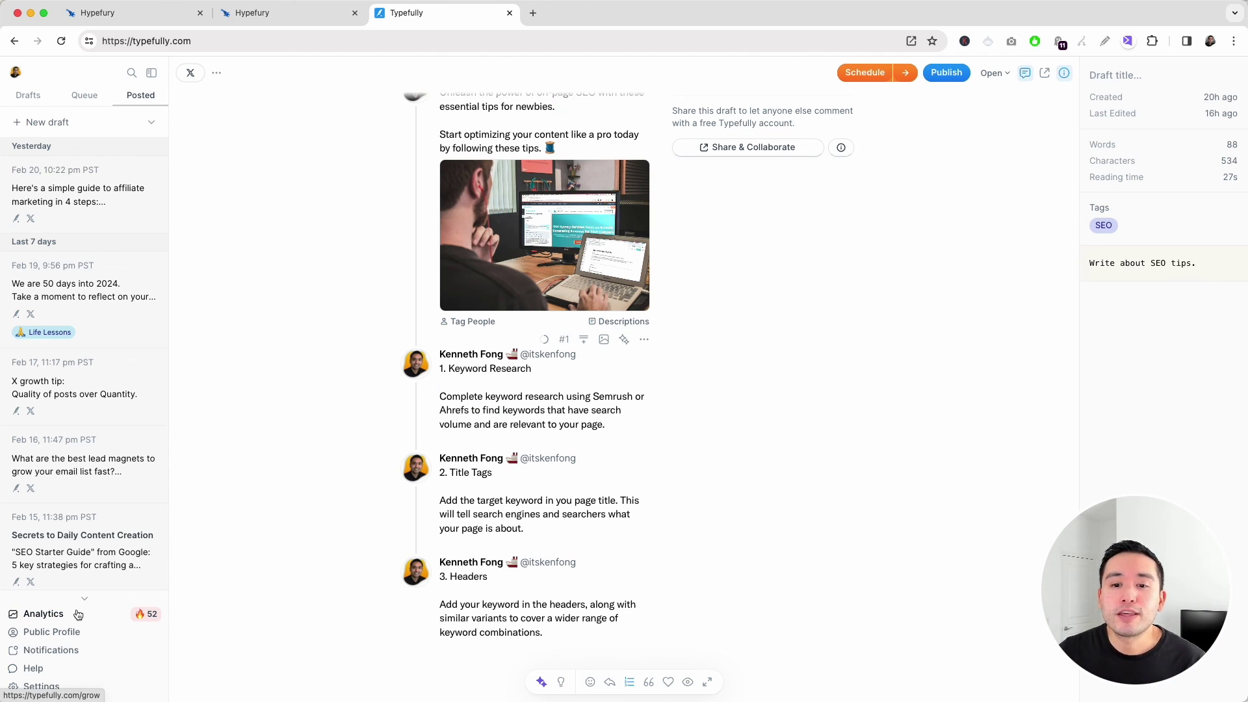
{"action": "scroll", "coordinate": [547, 529], "scroll_direction": "up", "scroll_amount": 2}
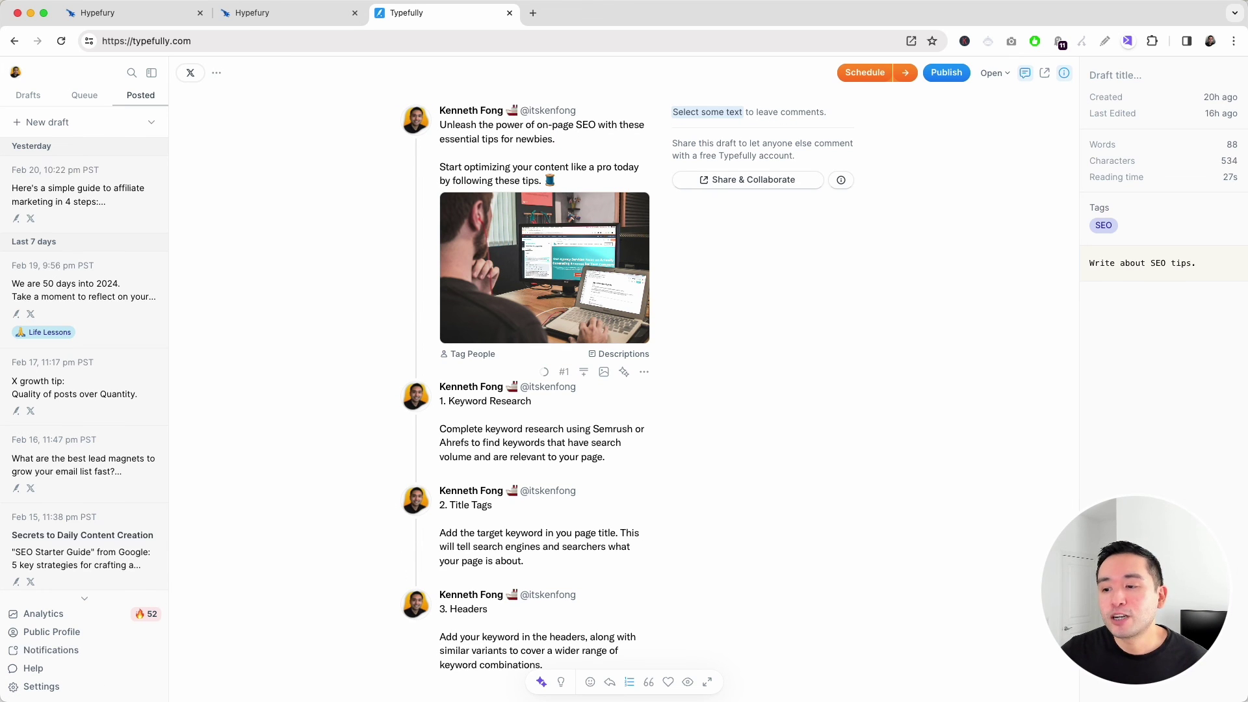
Return to the note and highlight the Typefully section down to "Vesper AI" and Hypefury's pros down to "Evergreen Posts".
{"action": "key", "text": "super+Tab"}
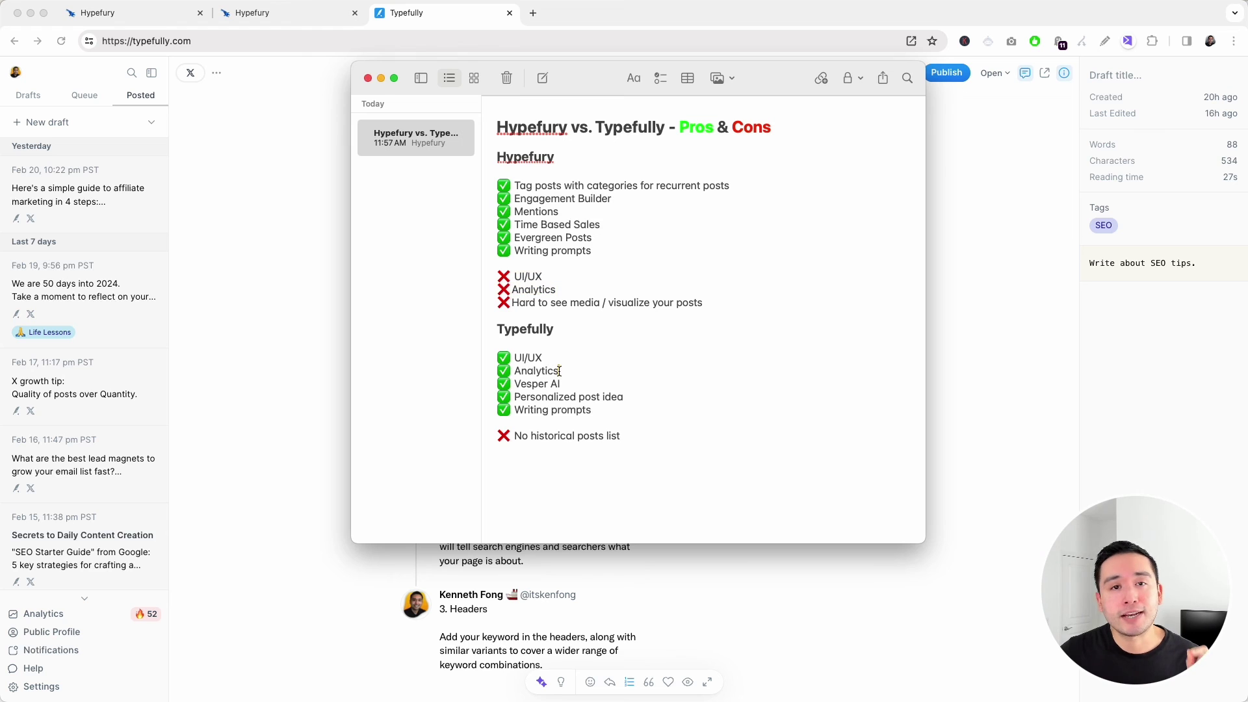
{"action": "left_click_drag", "start_coordinate": [505, 330], "coordinate": [580, 388]}
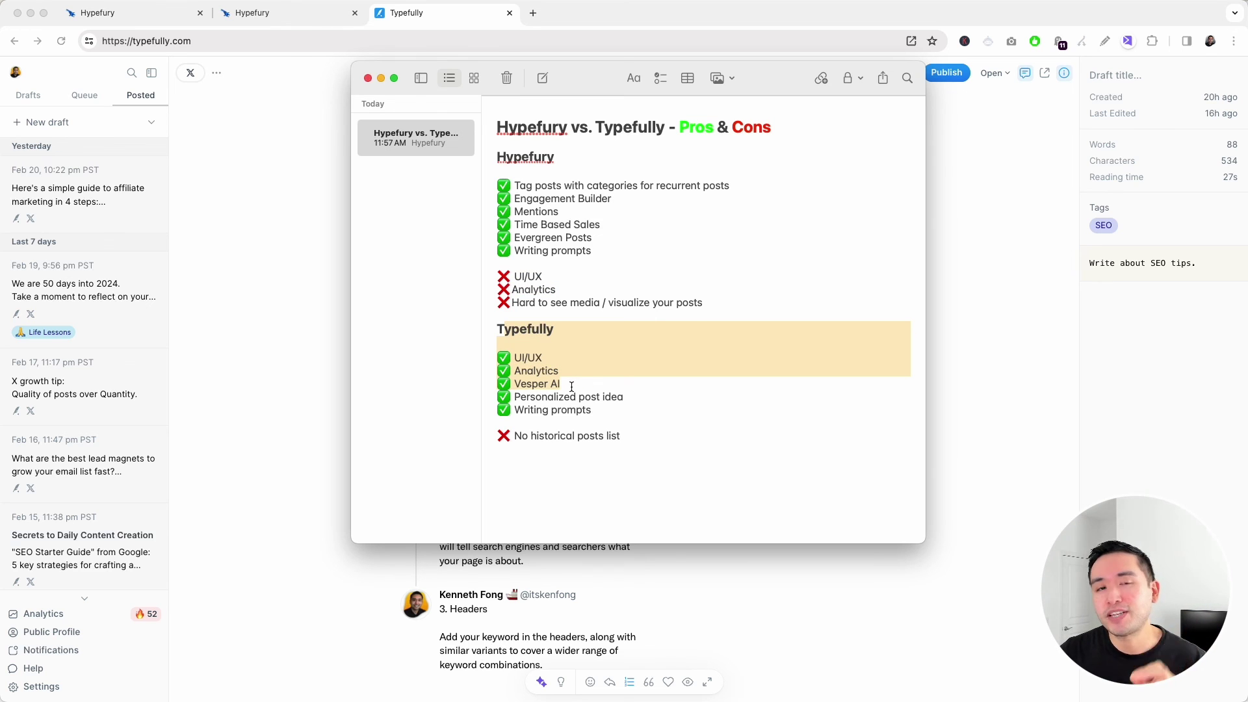
{"action": "left_click", "coordinate": [560, 383]}
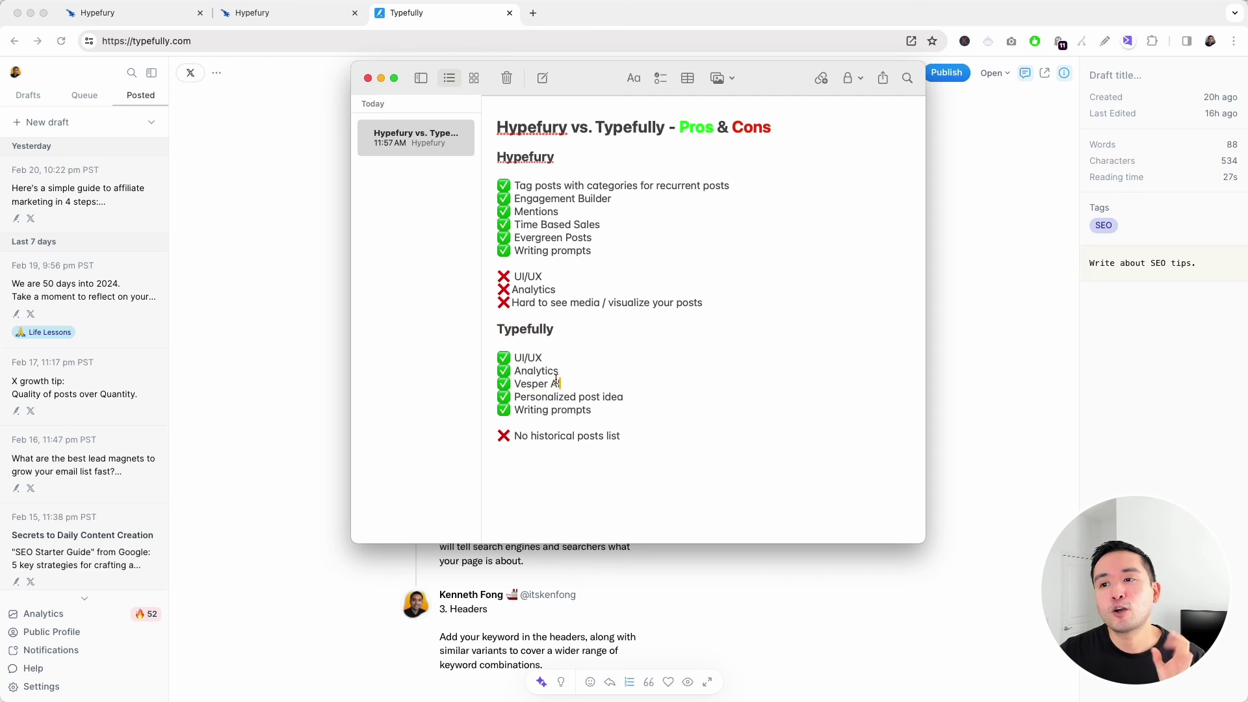
{"action": "left_click_drag", "start_coordinate": [514, 184], "coordinate": [586, 238]}
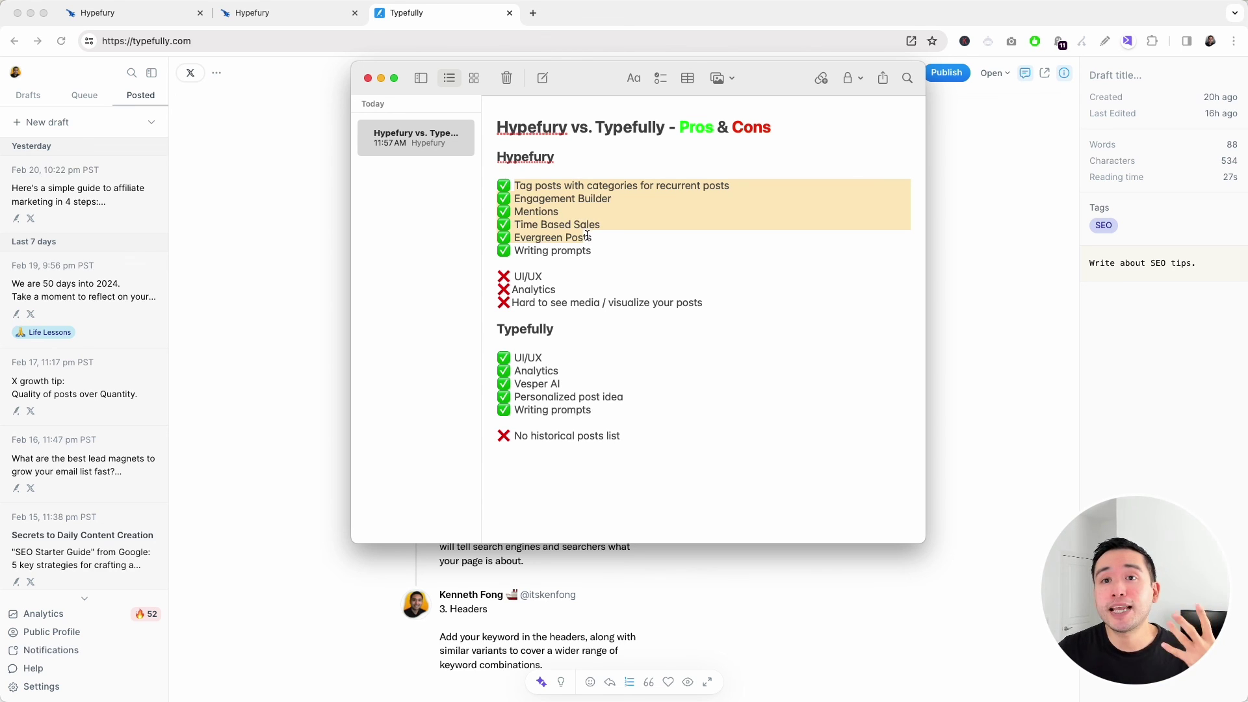
{"action": "left_click", "coordinate": [557, 211]}
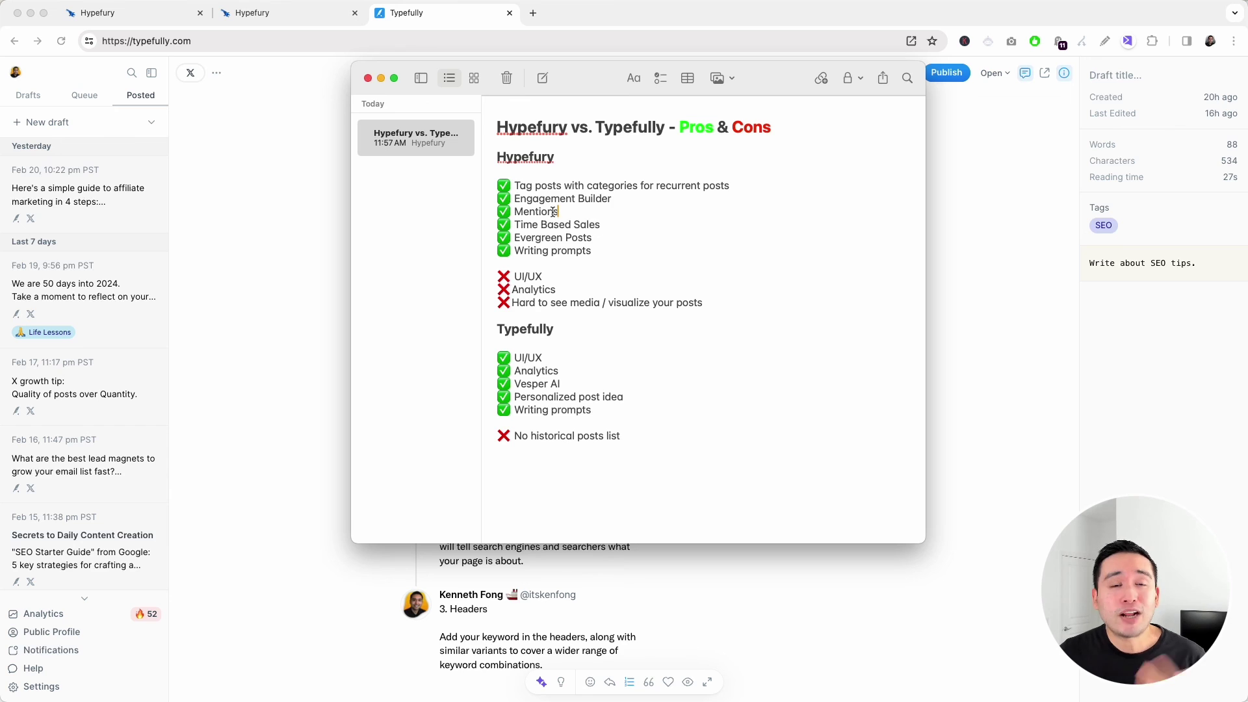